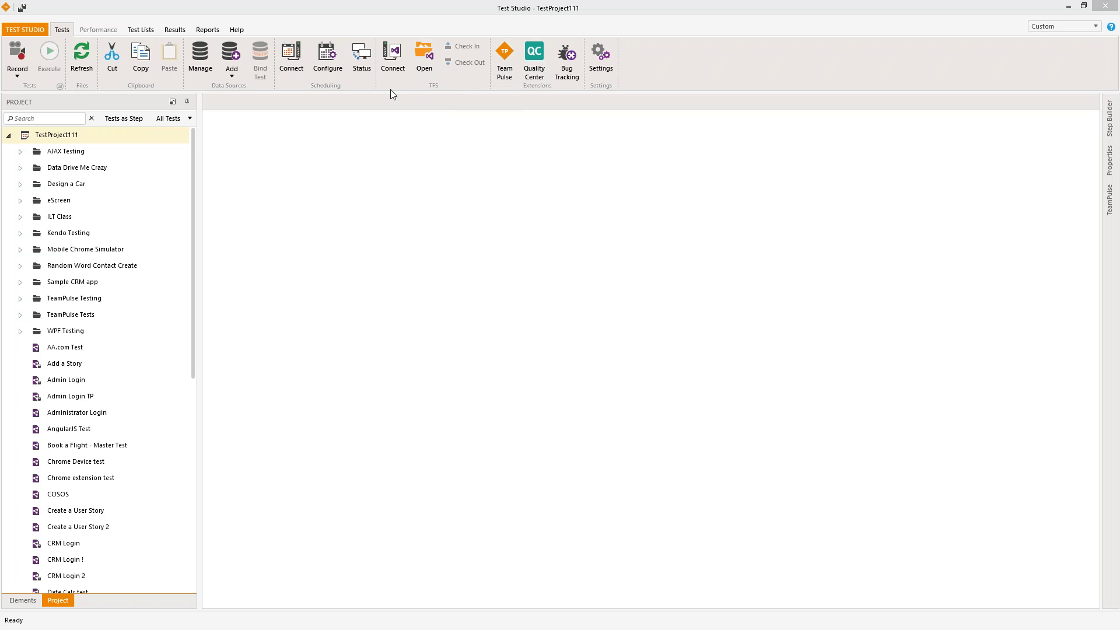
# - Review the TeamPulse connection, select AngularJS Test, and dock the TeamPulse panel open
pyautogui.click(506, 55)
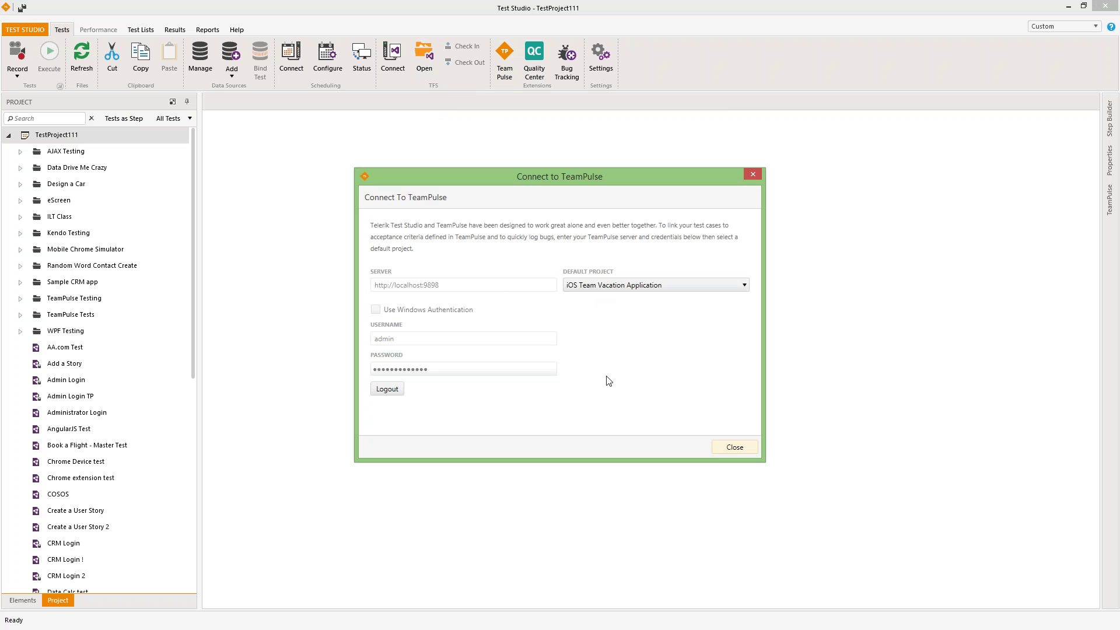
pyautogui.click(724, 450)
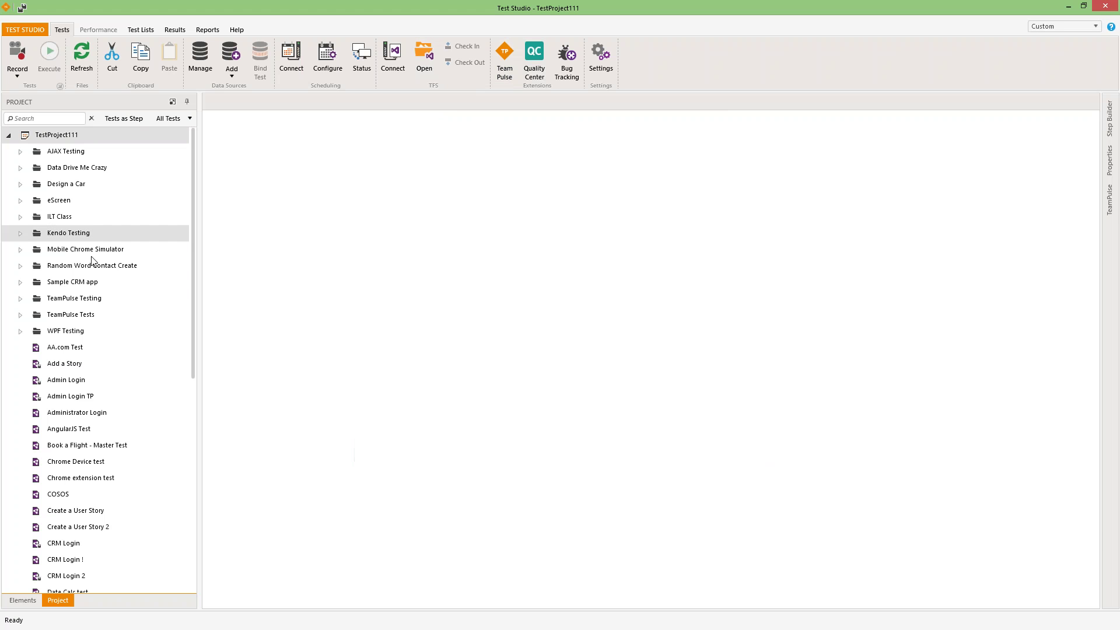
pyautogui.click(56, 431)
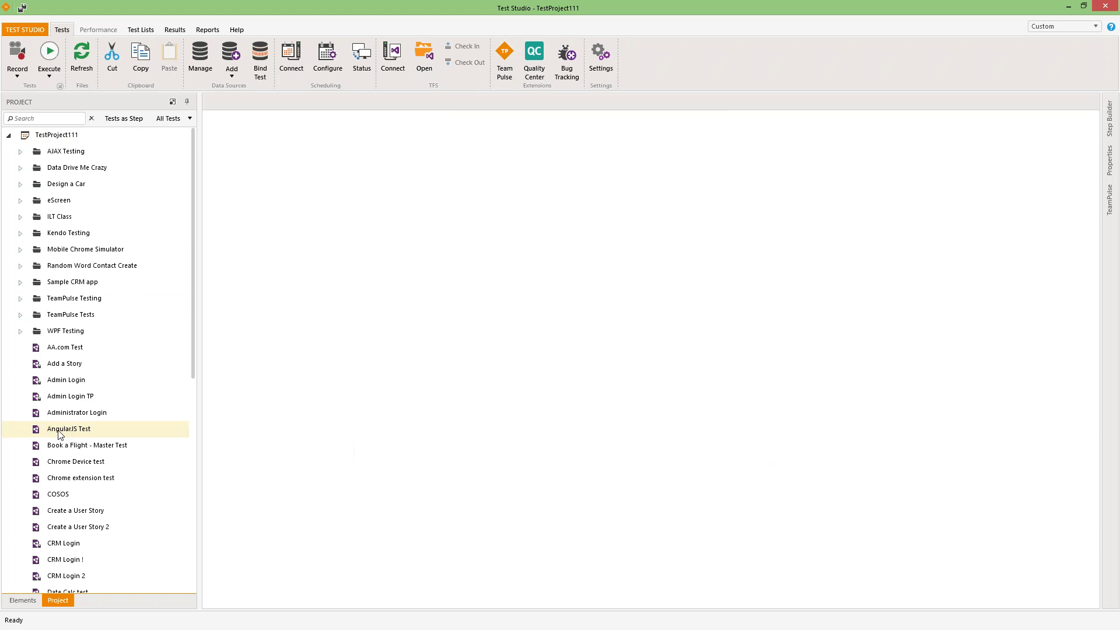
pyautogui.click(1108, 197)
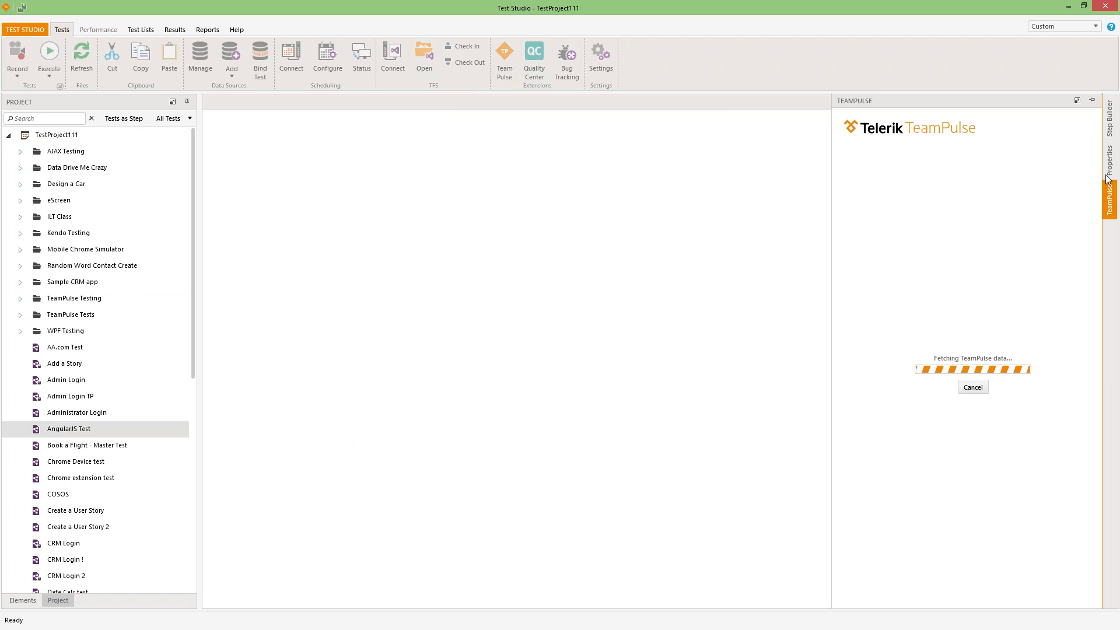
pyautogui.click(1107, 120)
pyautogui.click(1110, 195)
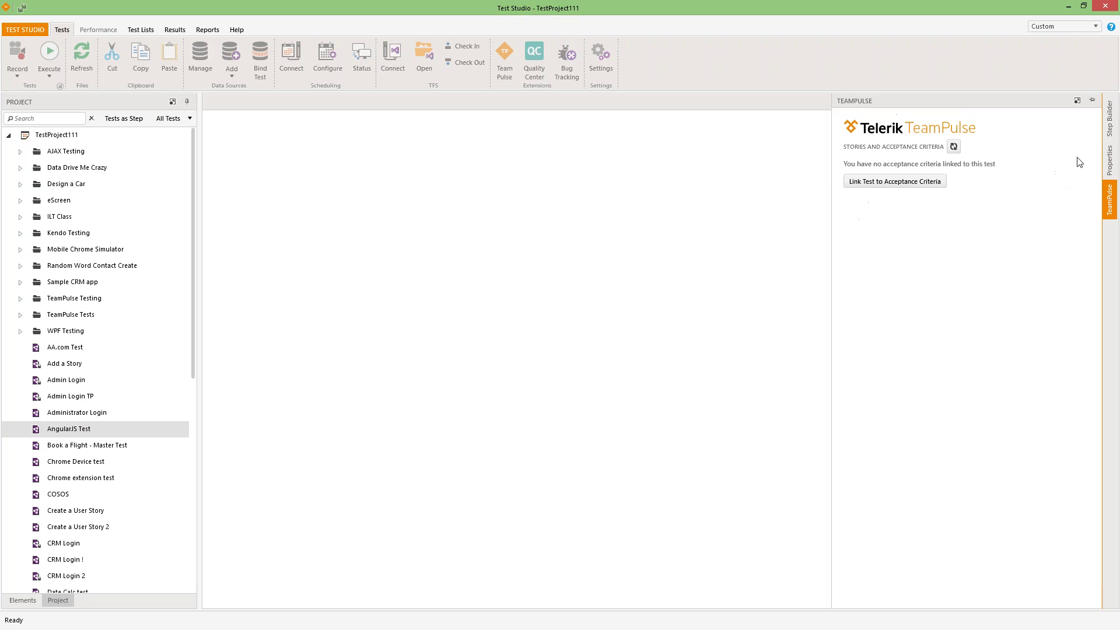
pyautogui.click(1091, 102)
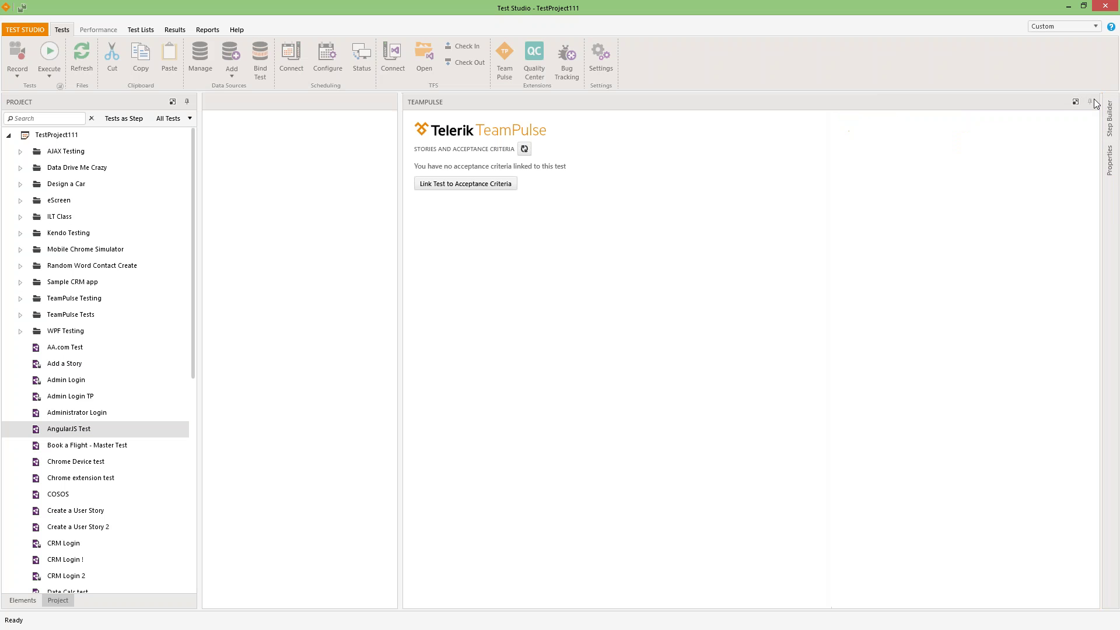
# - Link AngularJS Test to story 11's Request a vacation criterion with result status Pass
pyautogui.click(456, 185)
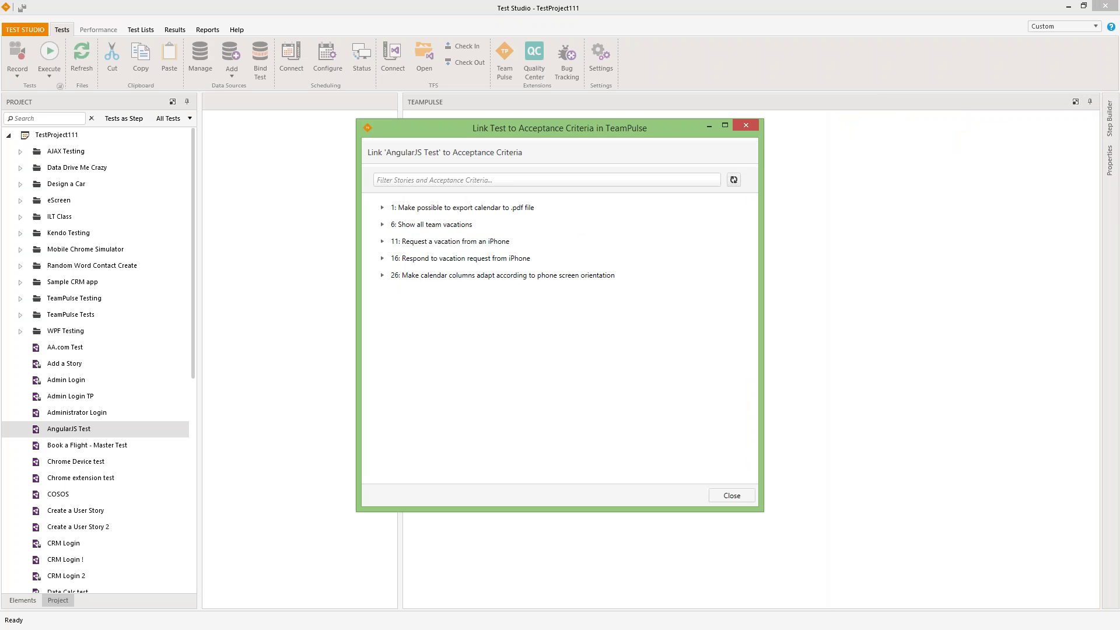
pyautogui.click(383, 241)
pyautogui.click(395, 258)
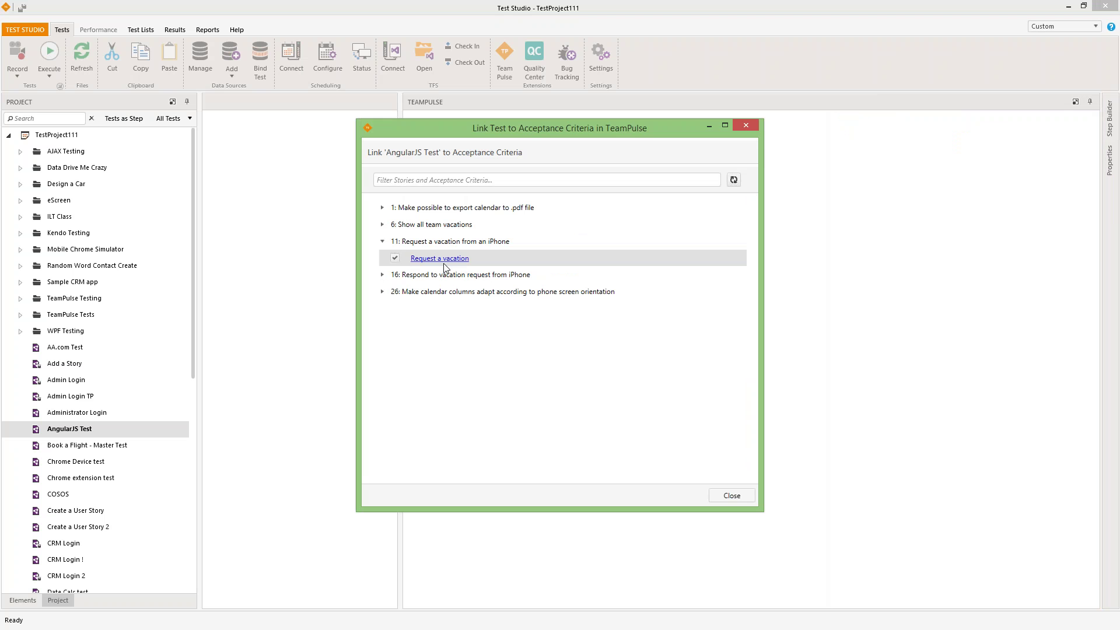
pyautogui.click(738, 497)
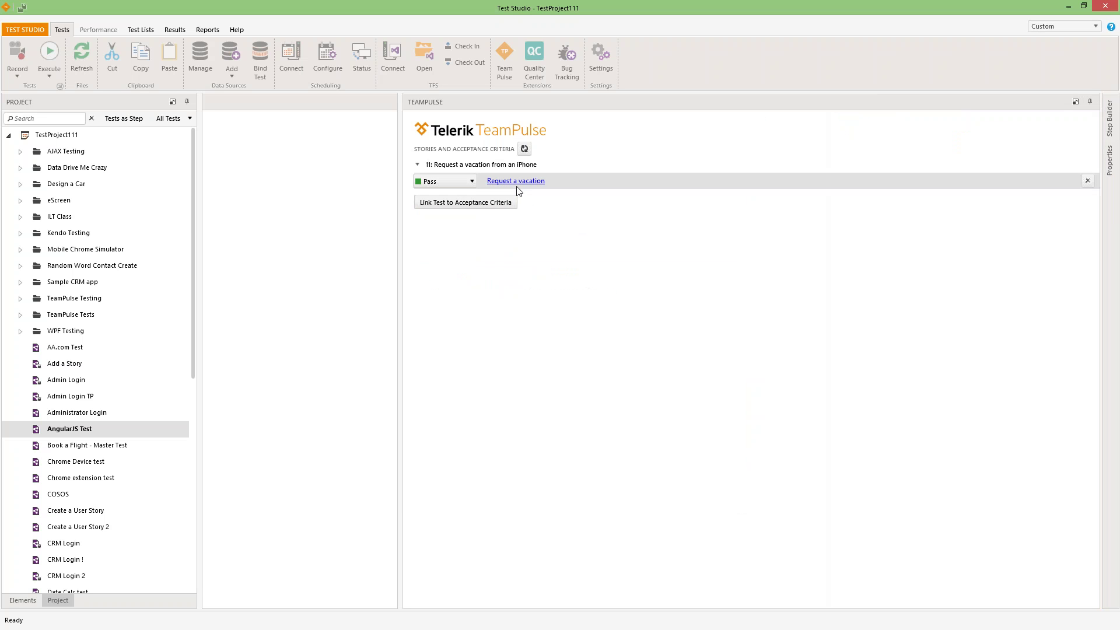
pyautogui.click(472, 182)
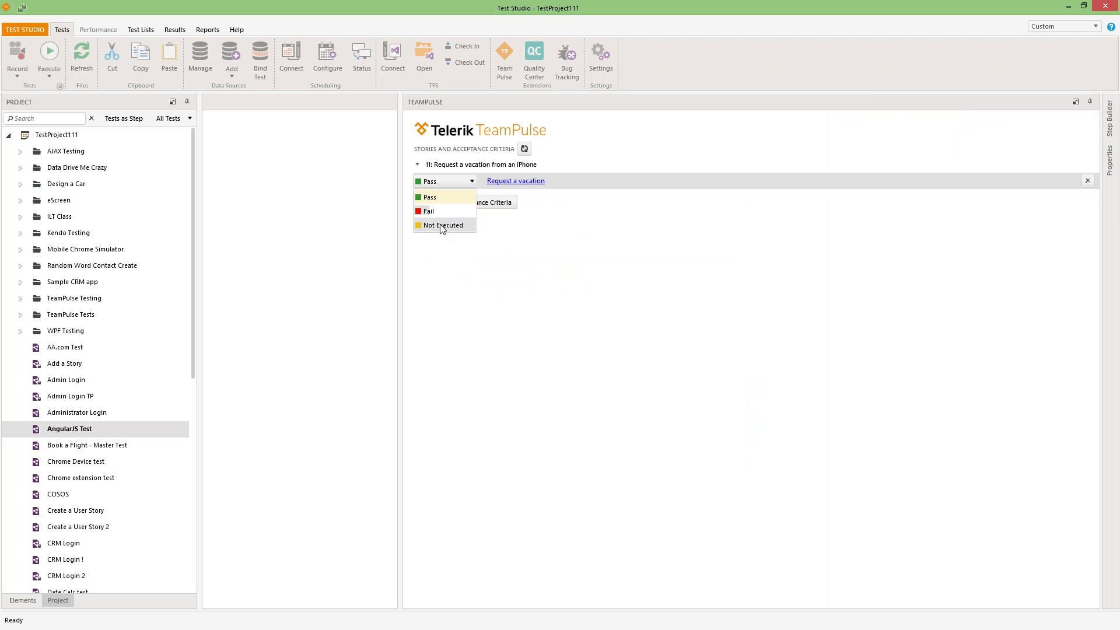
pyautogui.click(606, 279)
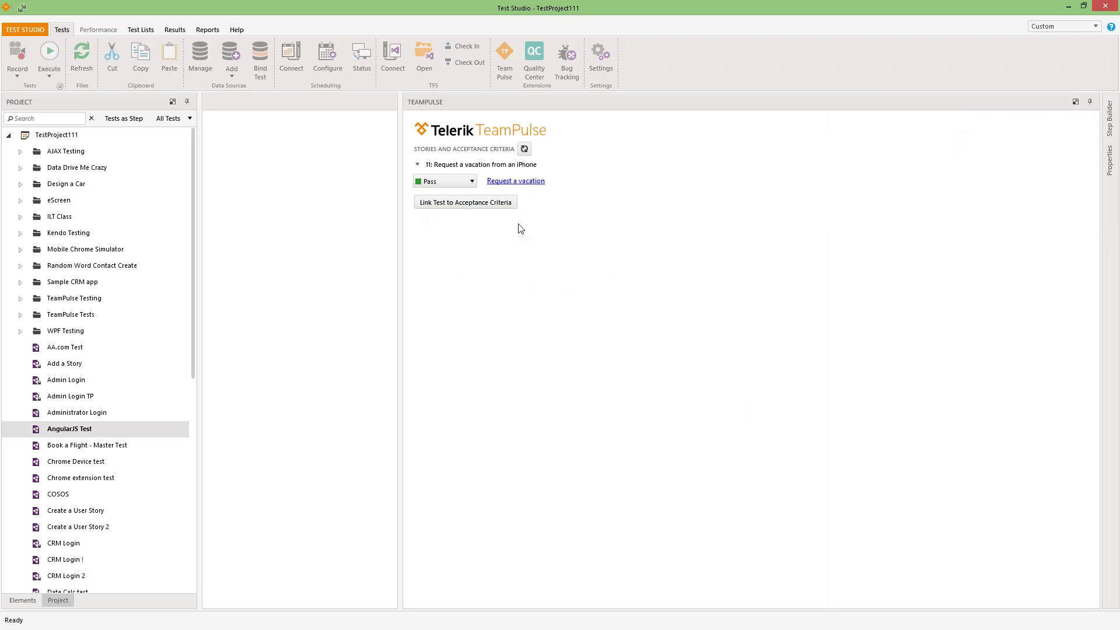
pyautogui.click(1090, 102)
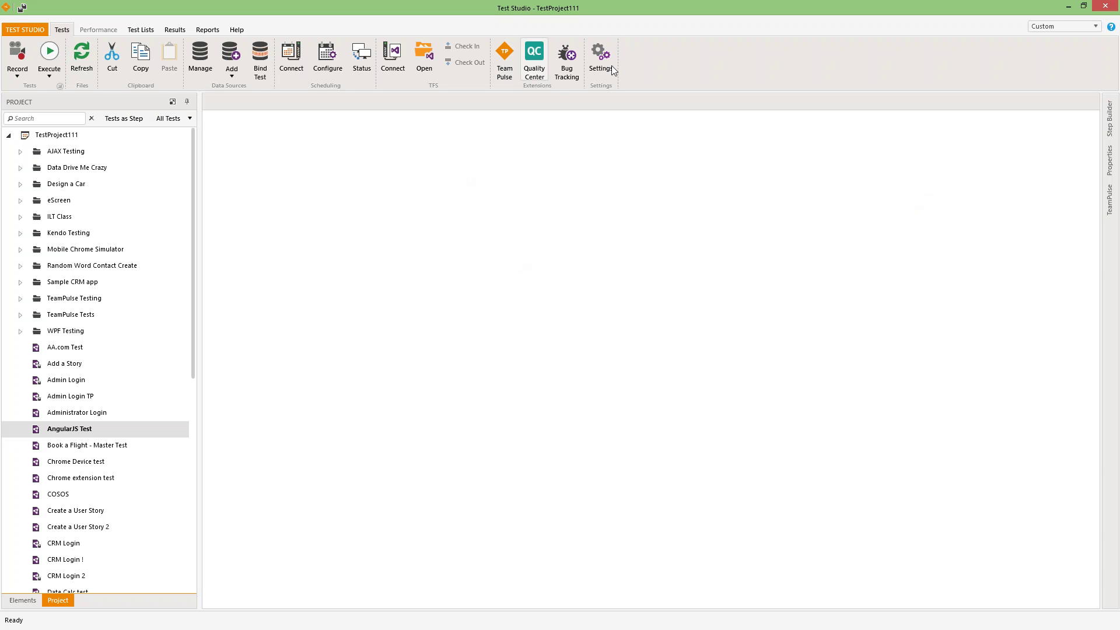
pyautogui.click(559, 69)
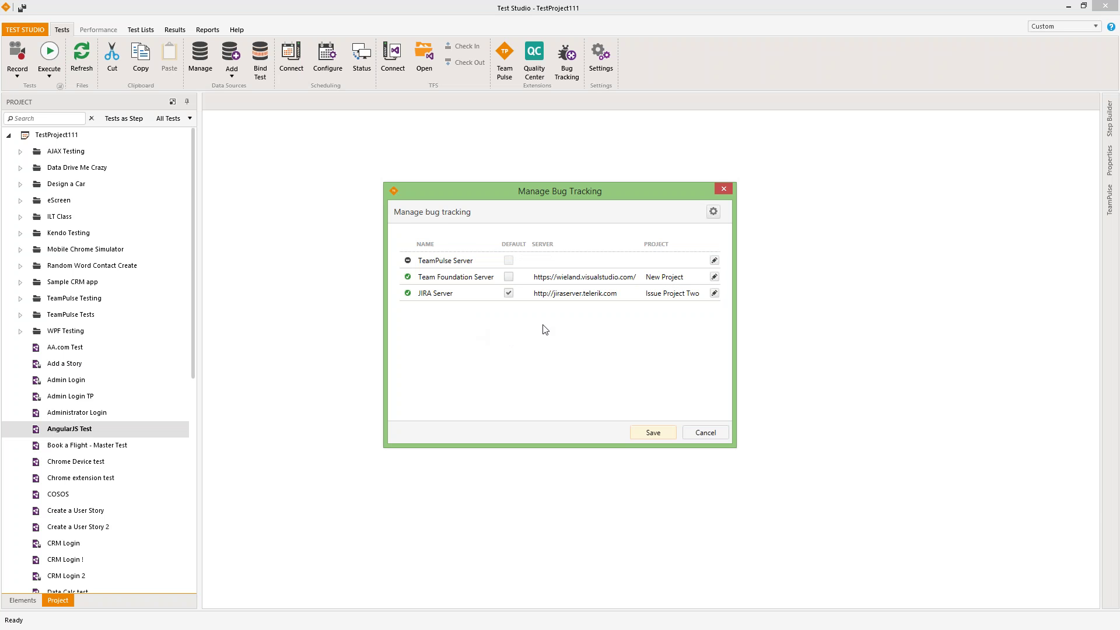
pyautogui.click(705, 432)
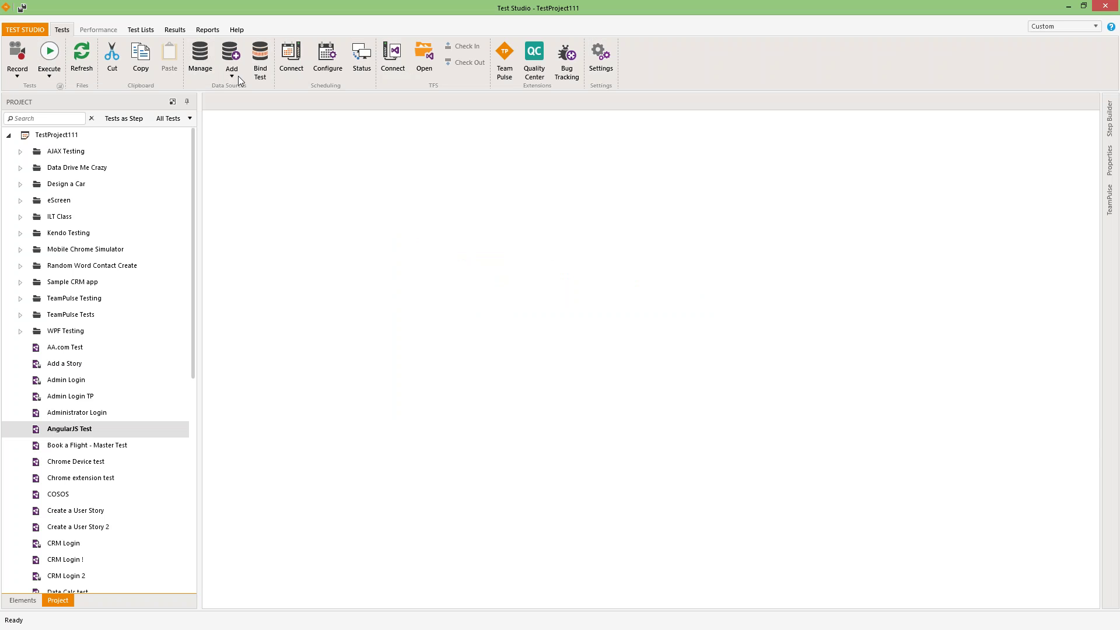
pyautogui.click(234, 72)
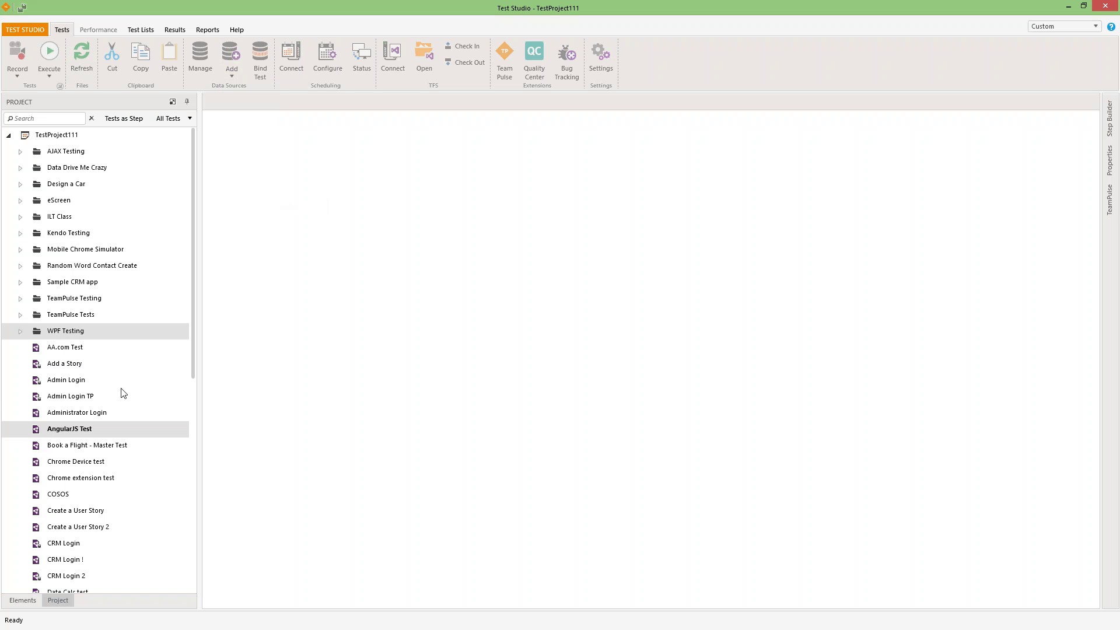
# - Dock Step Builder above Test Details on the right, widen the center, and keep the Custom layout
pyautogui.click(88, 430)
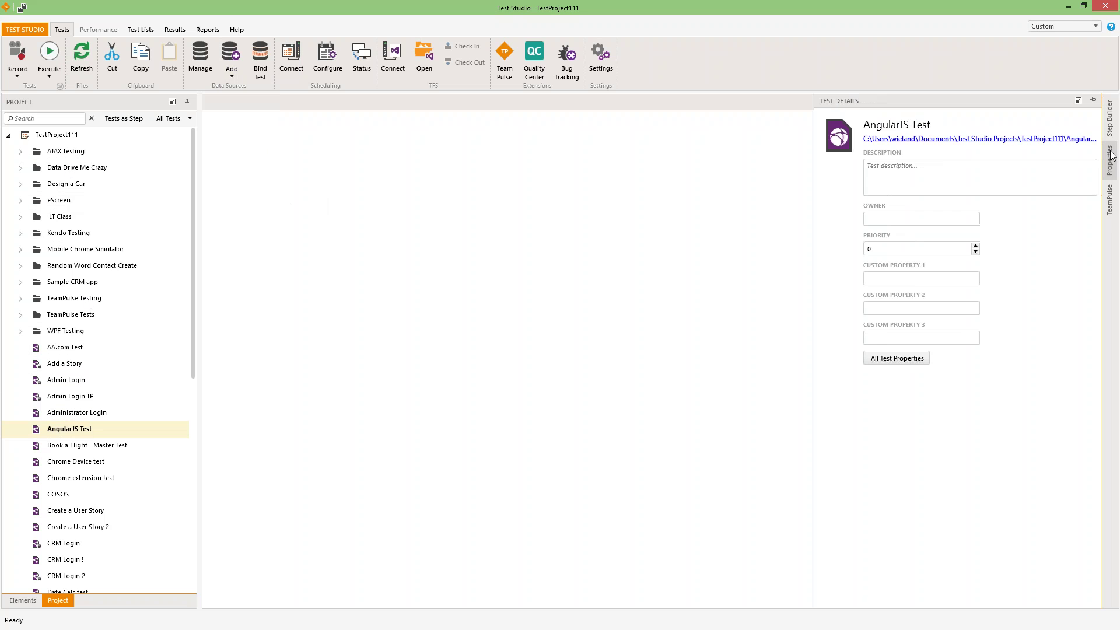
pyautogui.moveTo(1110, 120)
pyautogui.click(1090, 101)
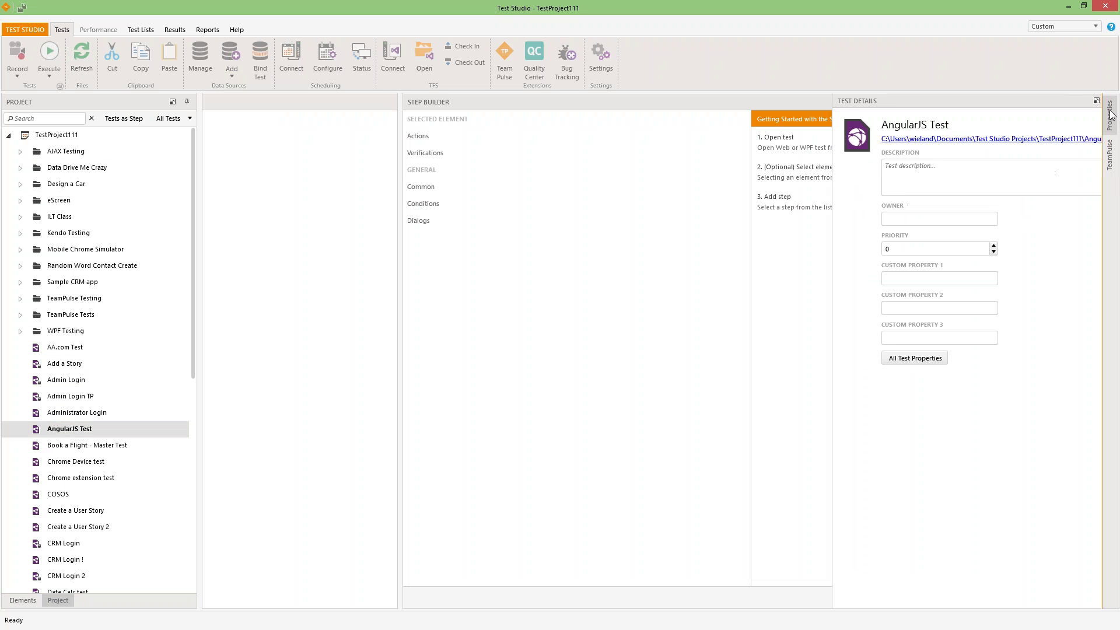
pyautogui.click(1091, 102)
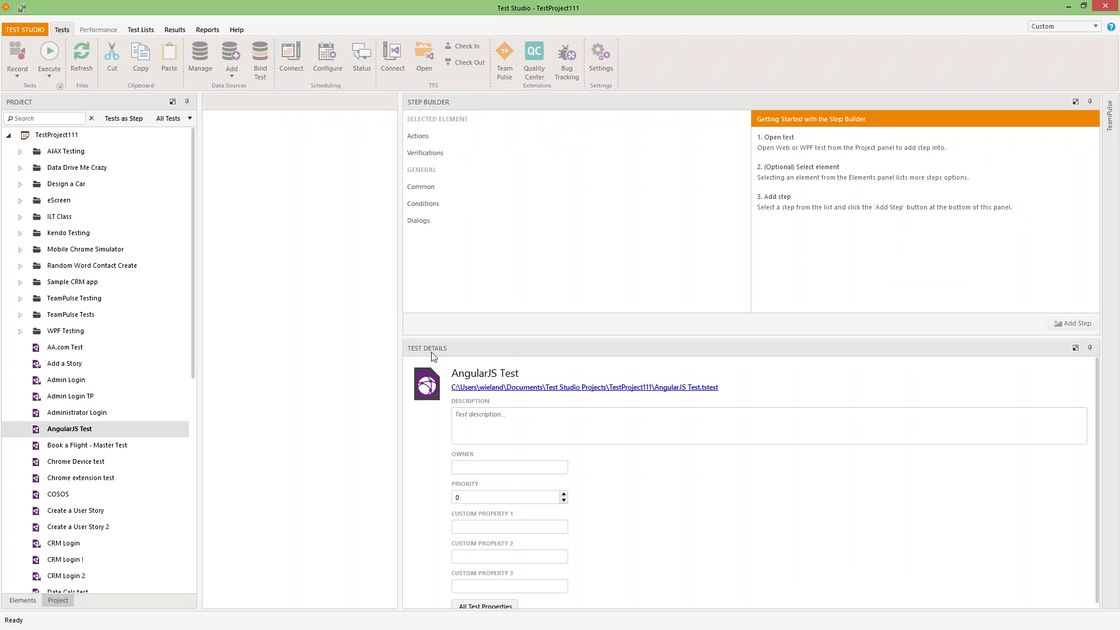
pyautogui.moveTo(400, 334); pyautogui.dragTo(787, 334)
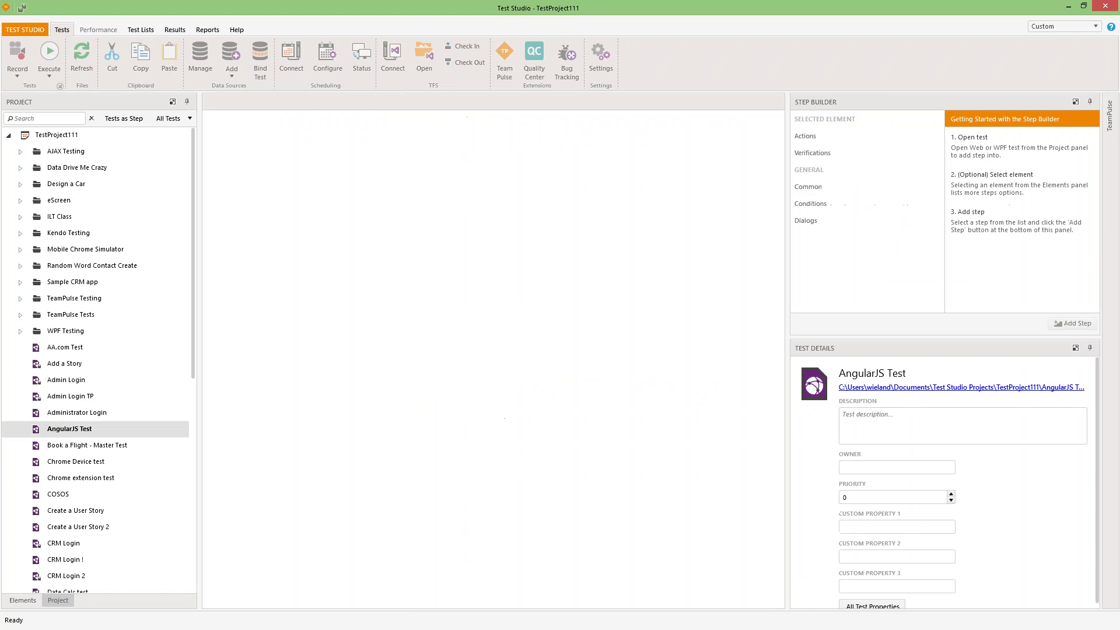
pyautogui.click(1063, 27)
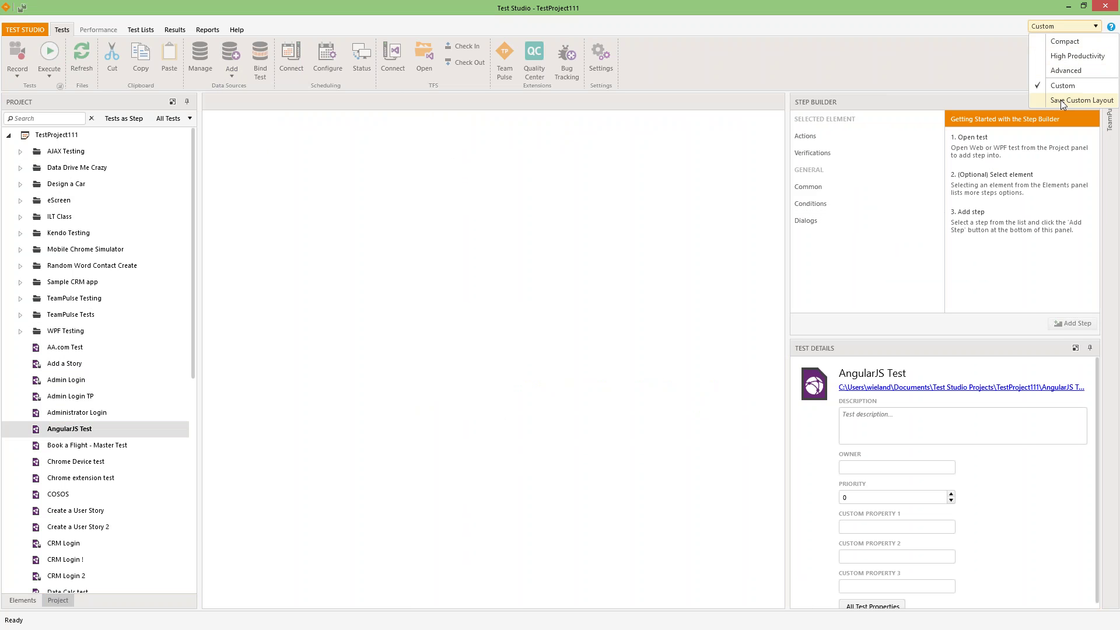
pyautogui.click(726, 329)
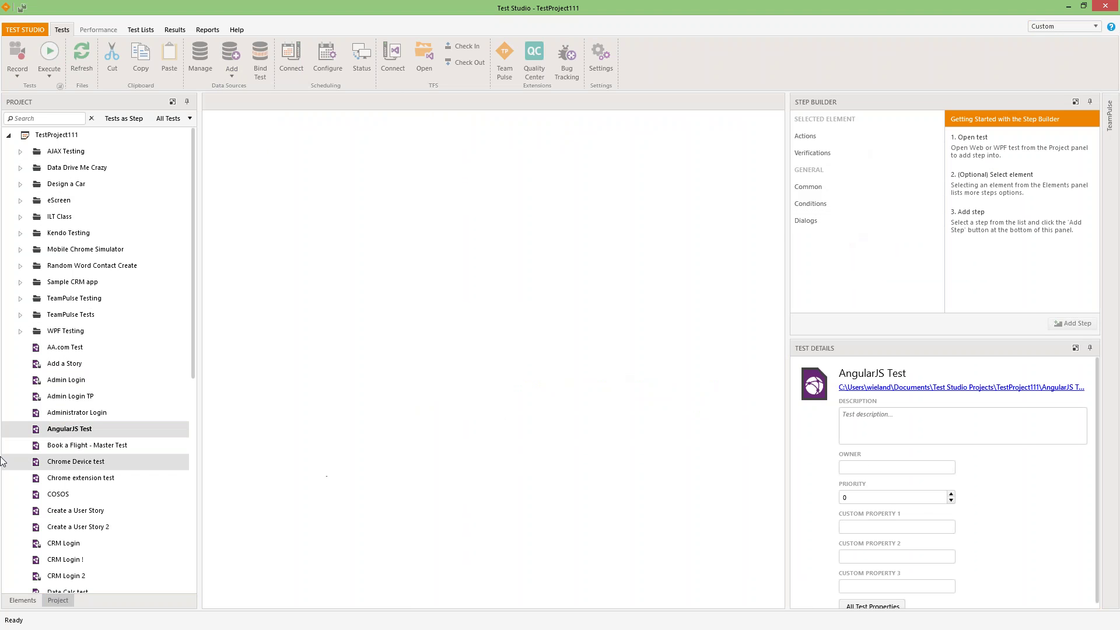
pyautogui.click(65, 430)
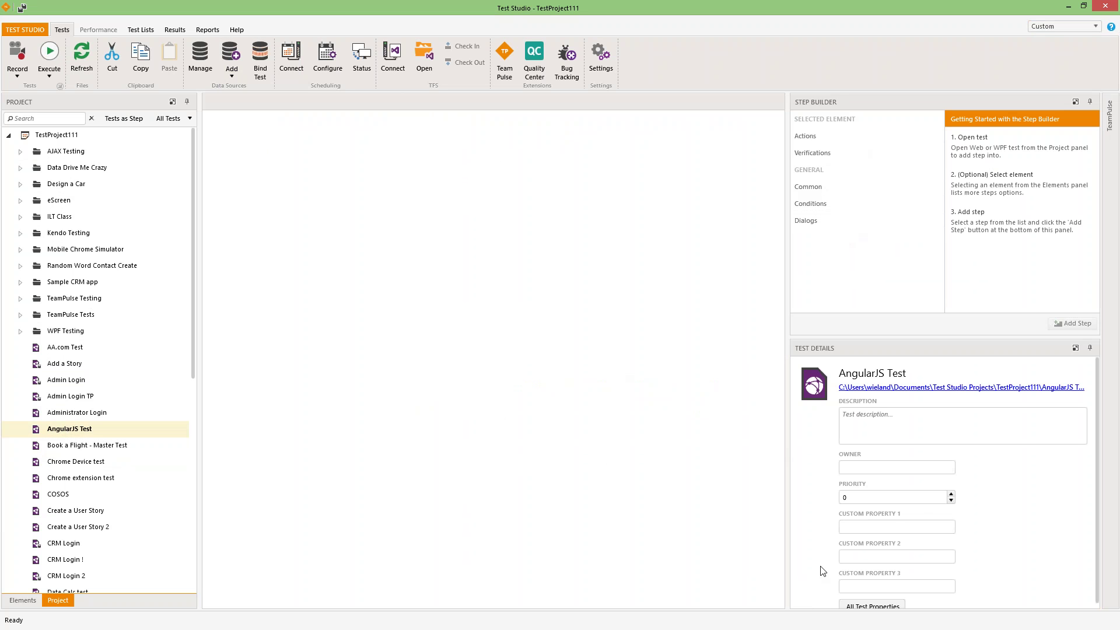
# - Open AngularJS Test, view step 3's properties, and glance at the stored Elements list
pyautogui.doubleClick(58, 430)
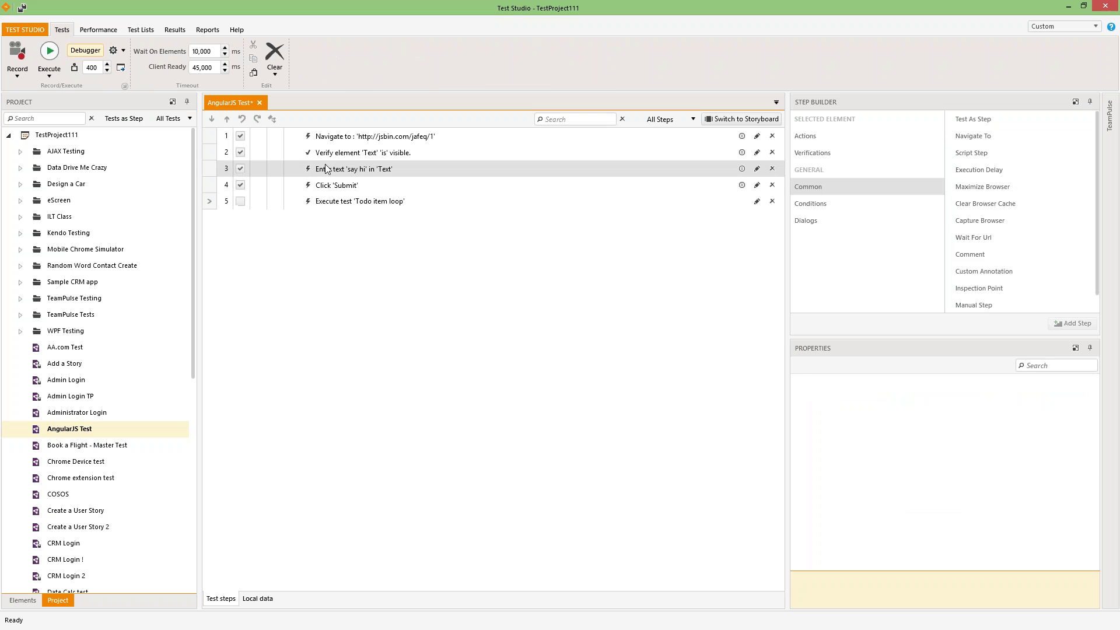
pyautogui.click(325, 169)
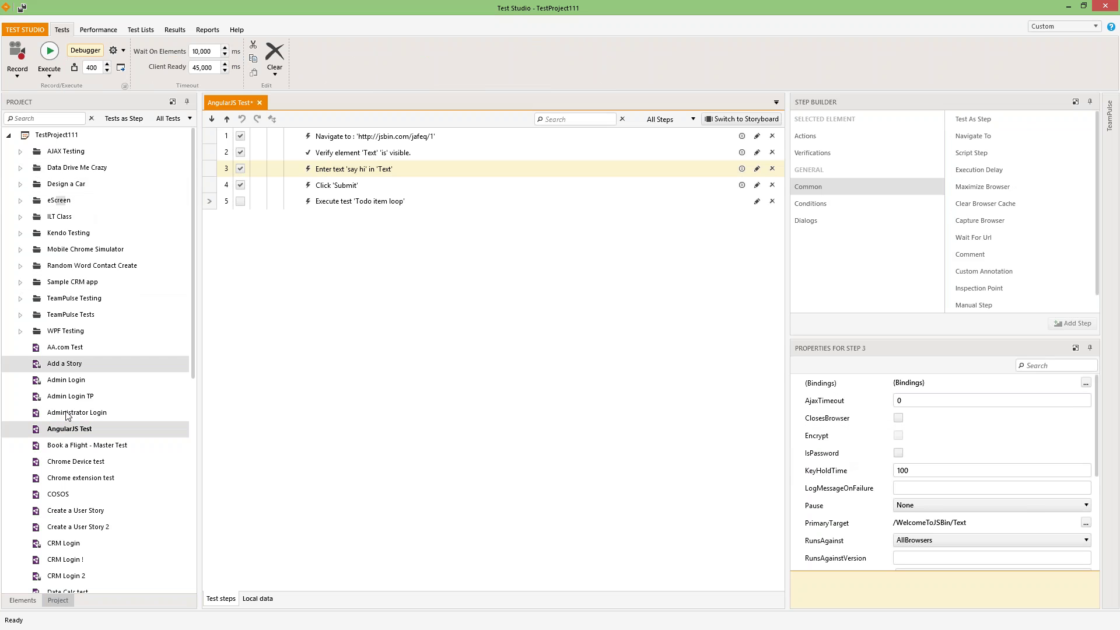
pyautogui.click(22, 600)
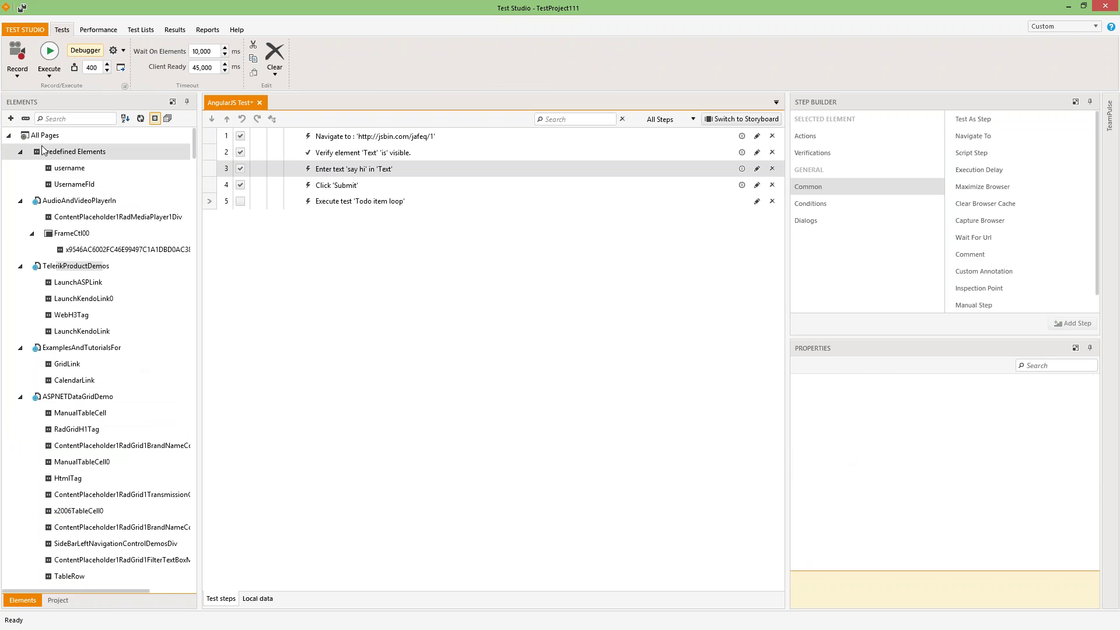
pyautogui.click(63, 600)
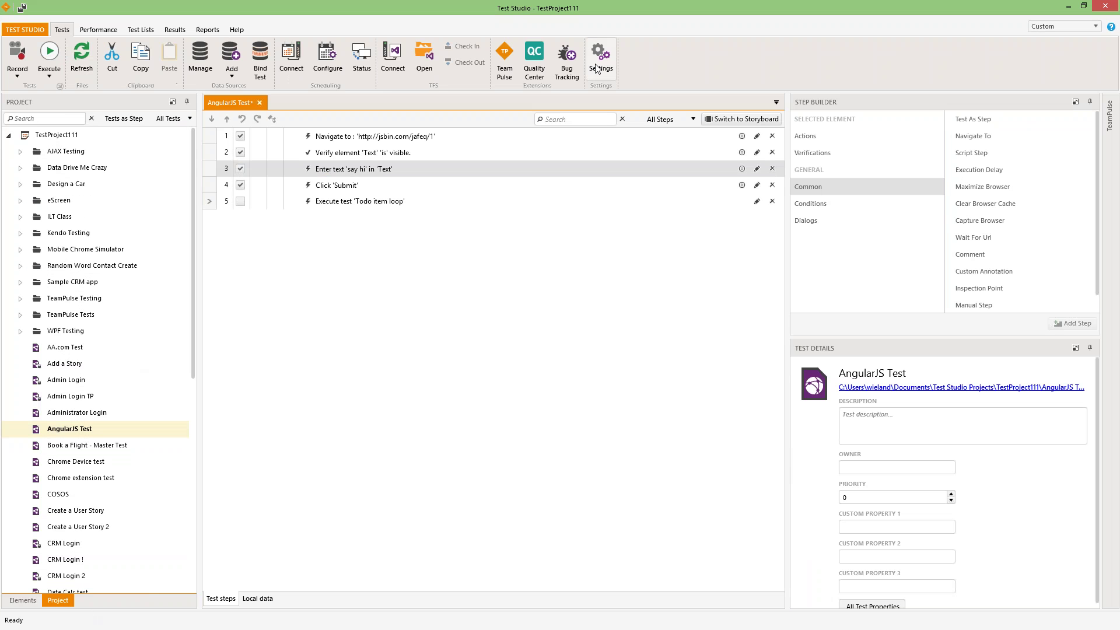
pyautogui.click(596, 67)
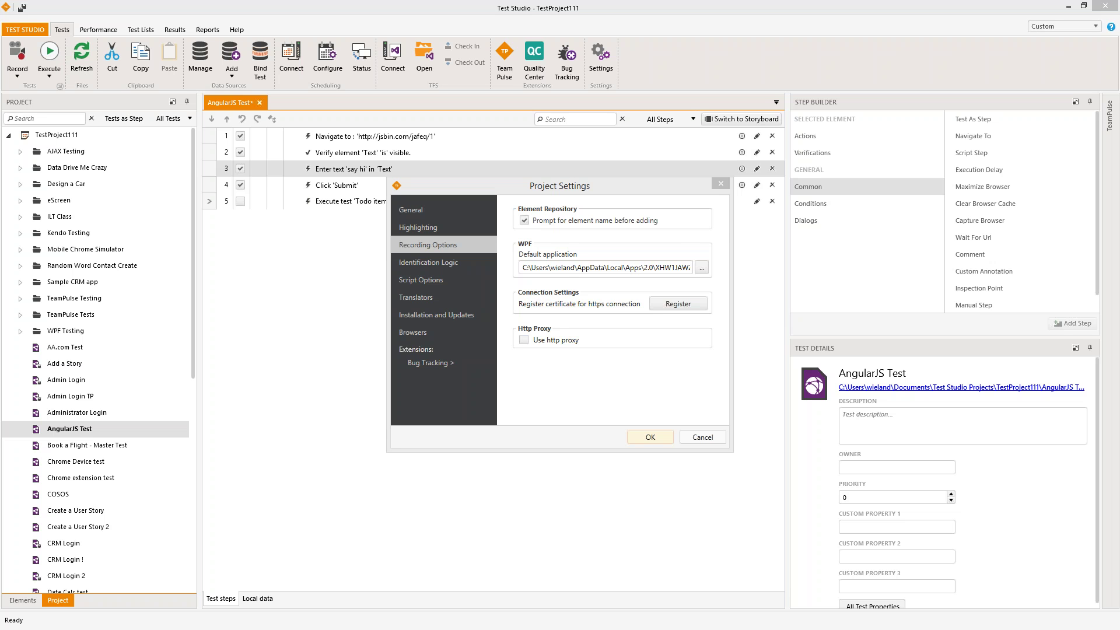
pyautogui.click(429, 245)
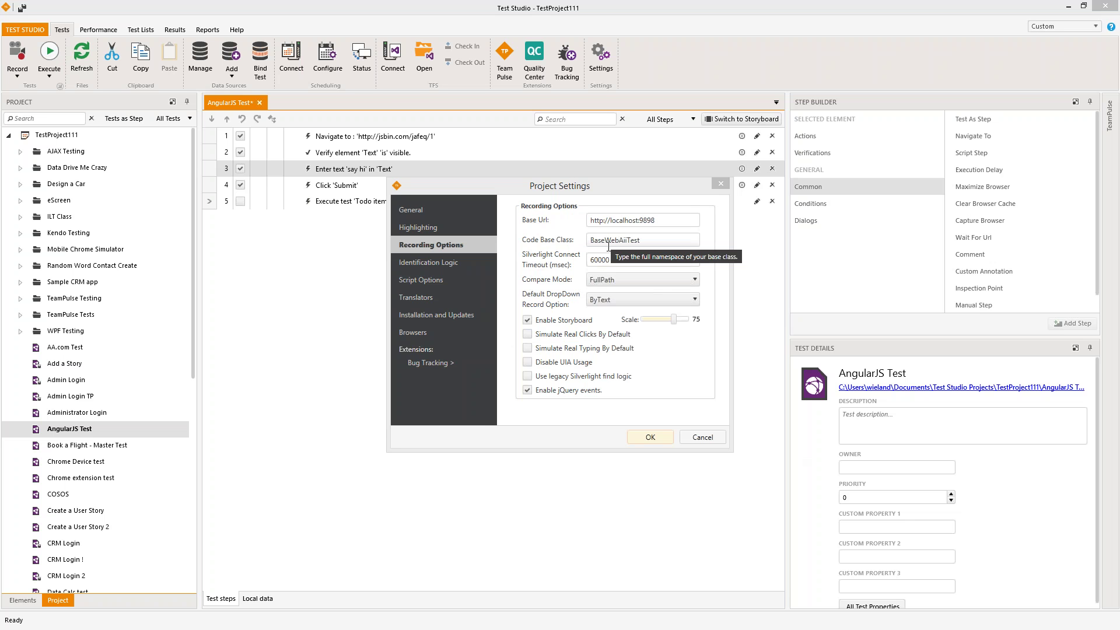
pyautogui.moveTo(657, 220); pyautogui.dragTo(555, 225)
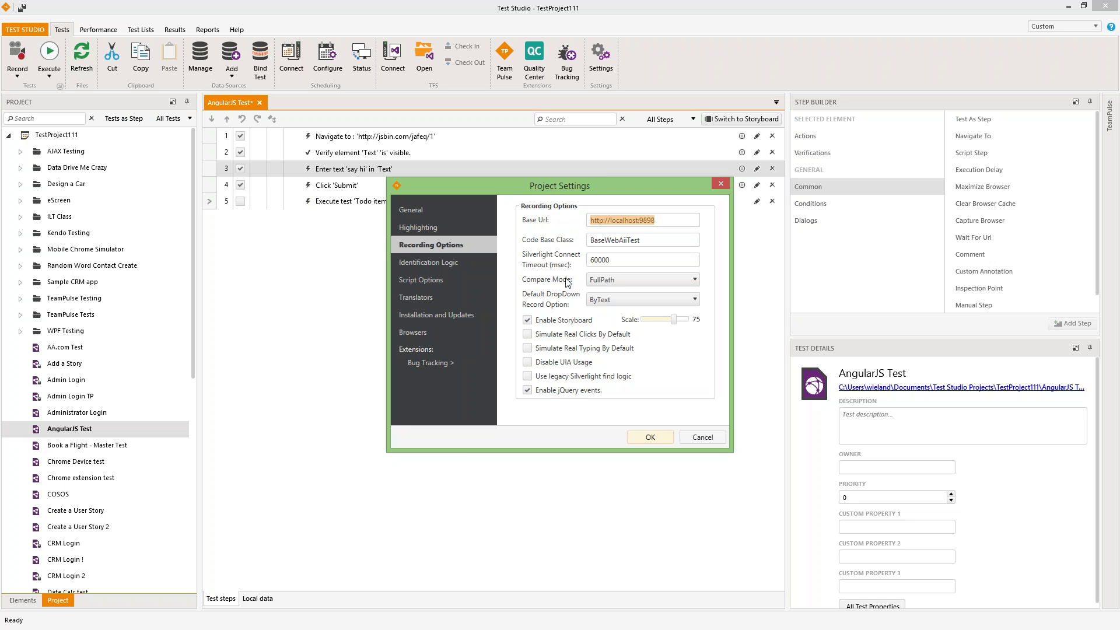
pyautogui.click(594, 283)
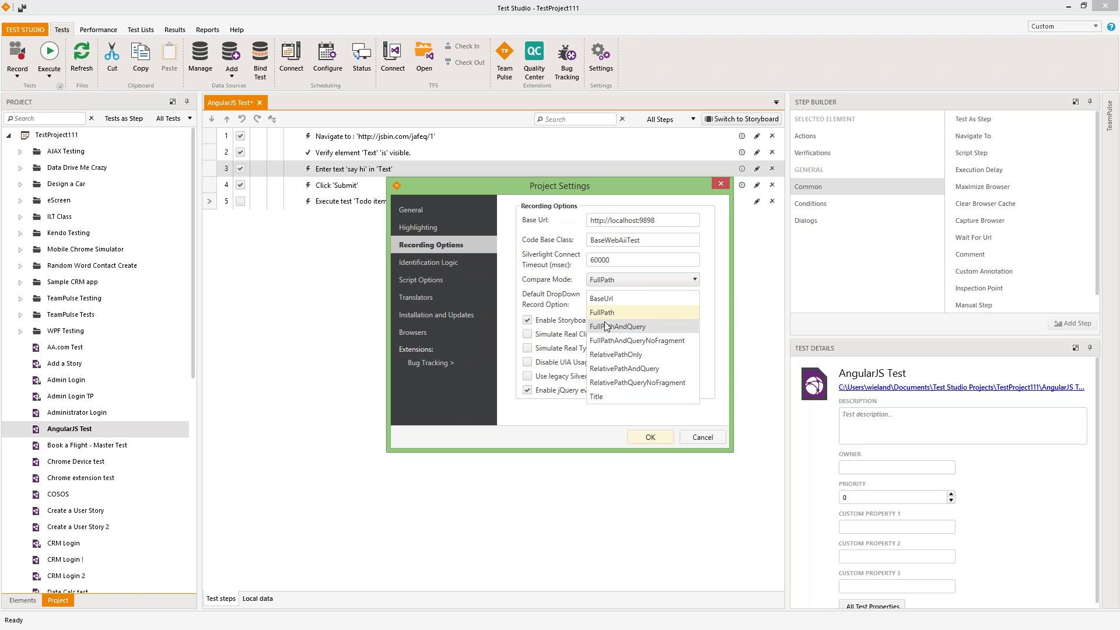
pyautogui.click(605, 322)
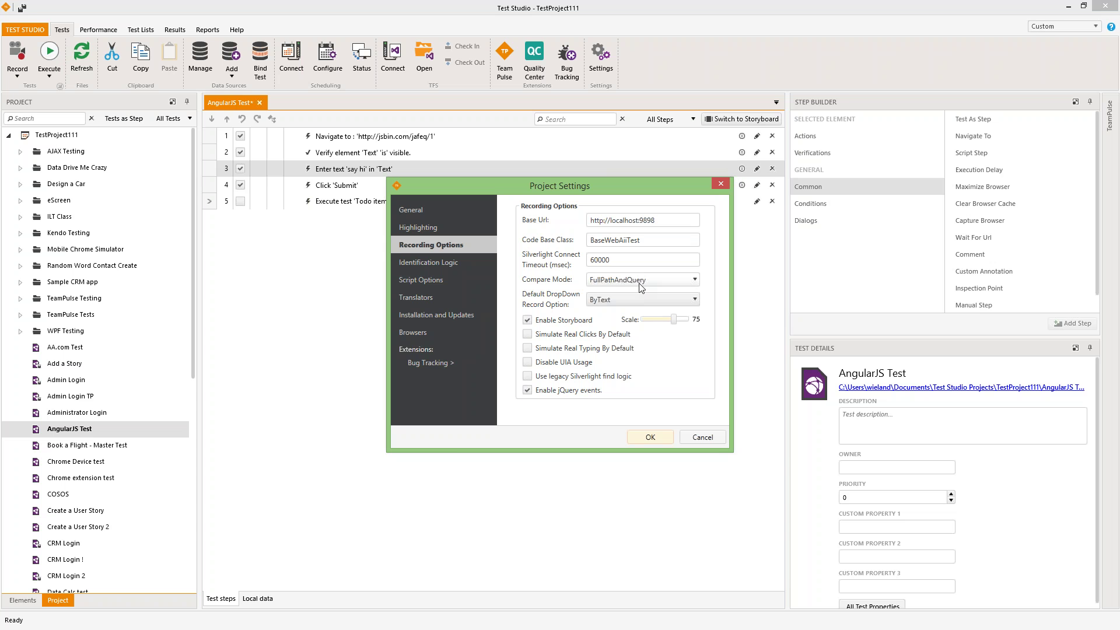
pyautogui.click(640, 284)
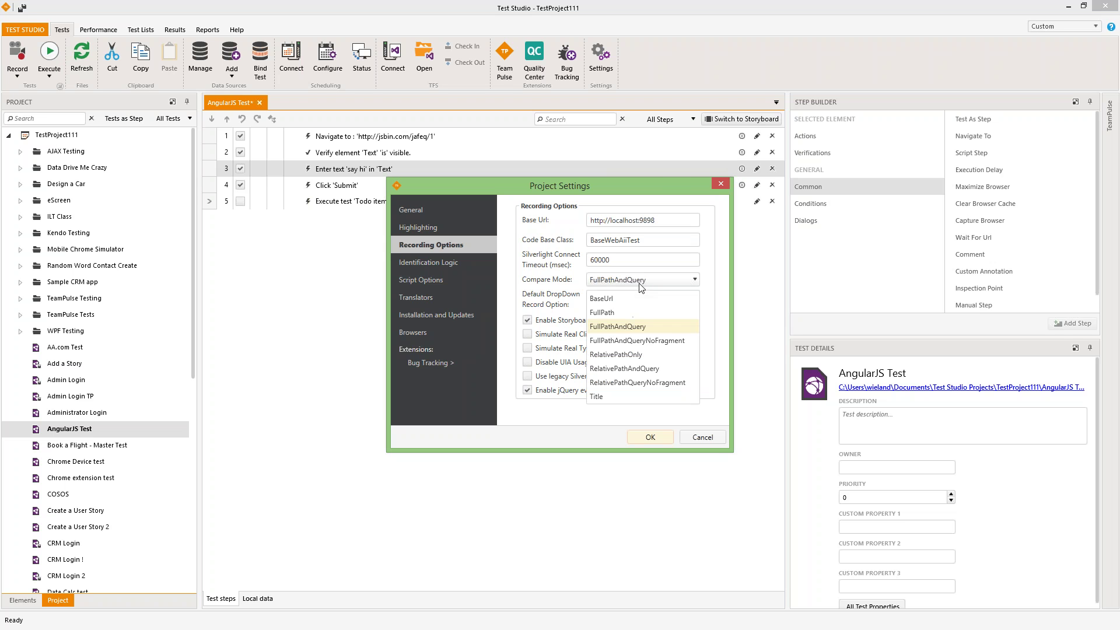
pyautogui.click(604, 314)
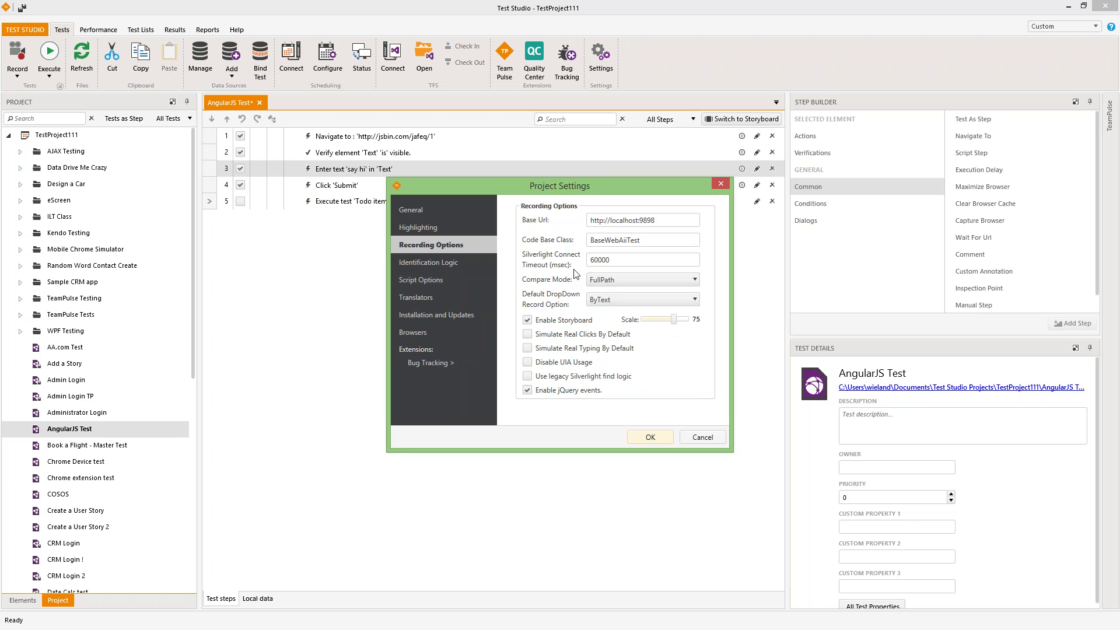
pyautogui.click(617, 282)
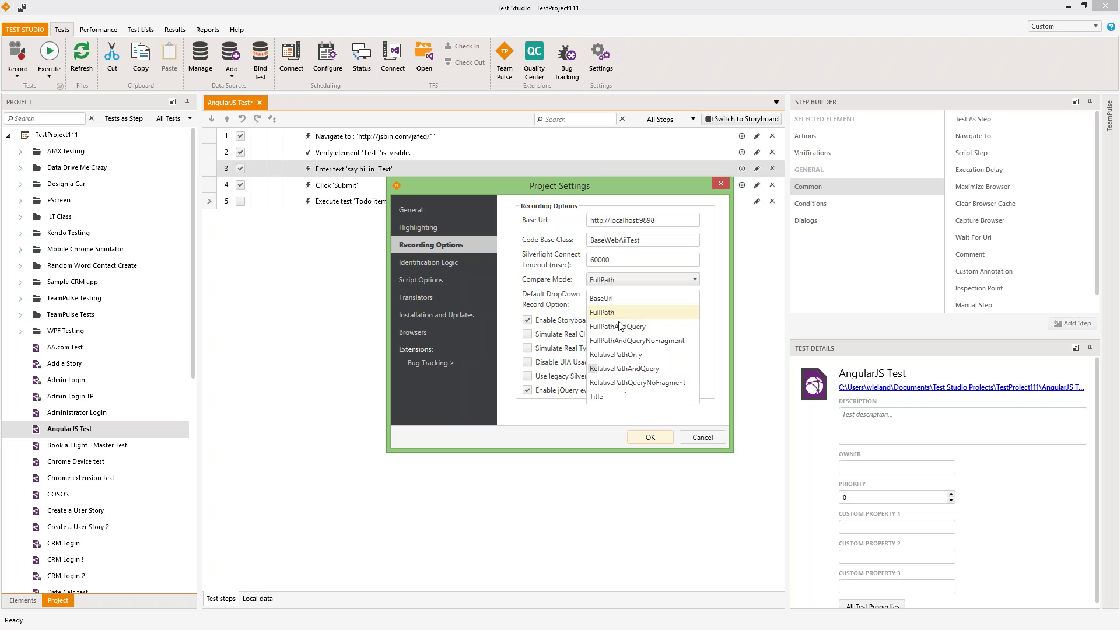
pyautogui.click(559, 296)
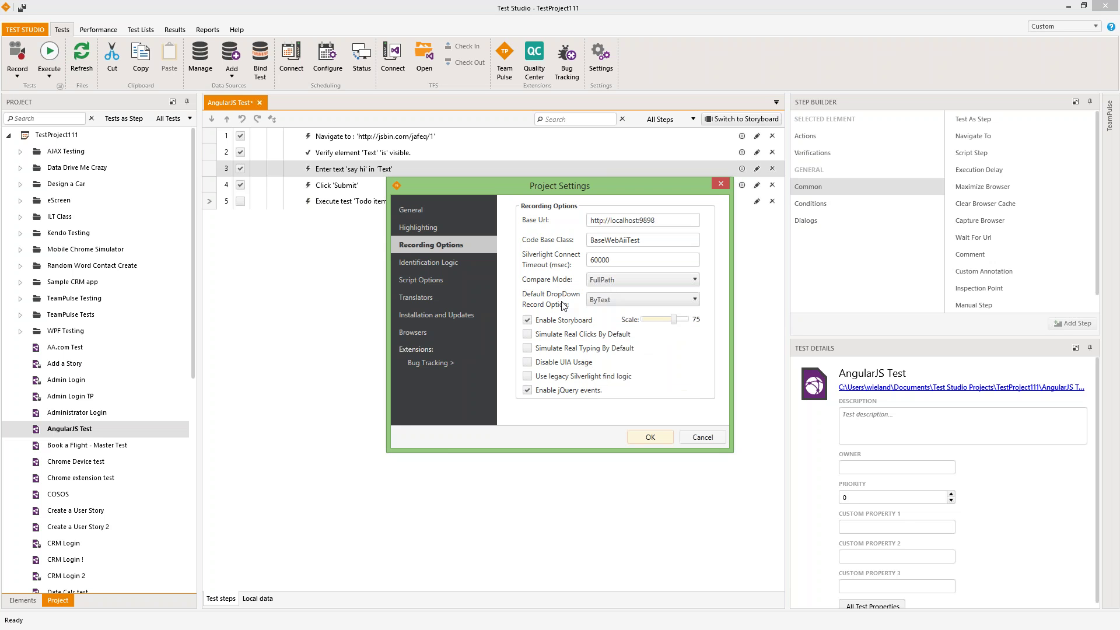
pyautogui.click(598, 301)
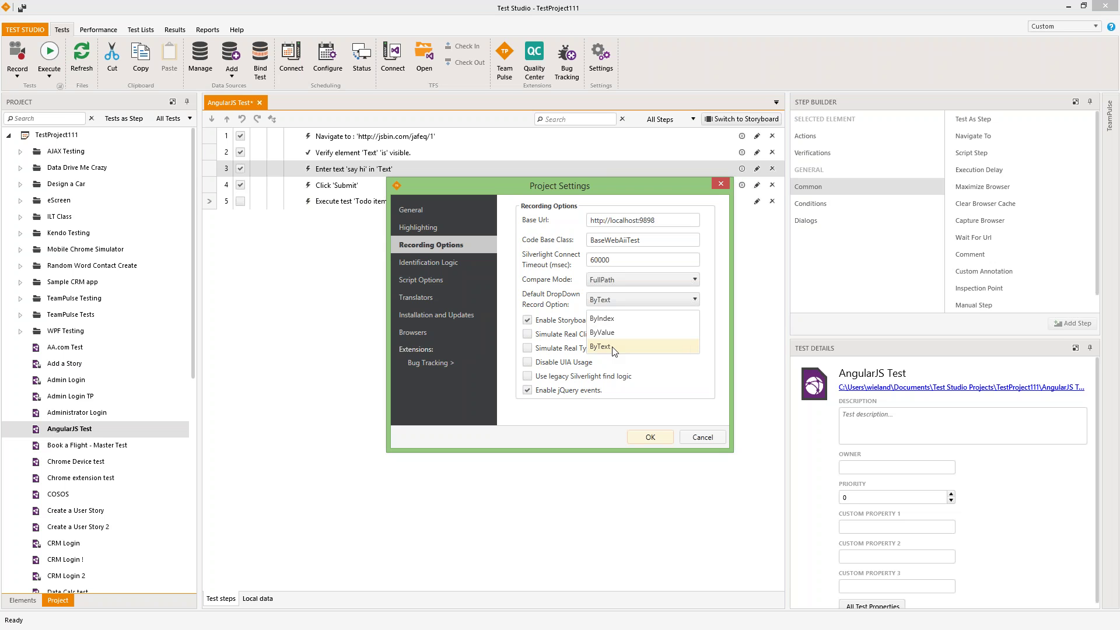
pyautogui.click(614, 350)
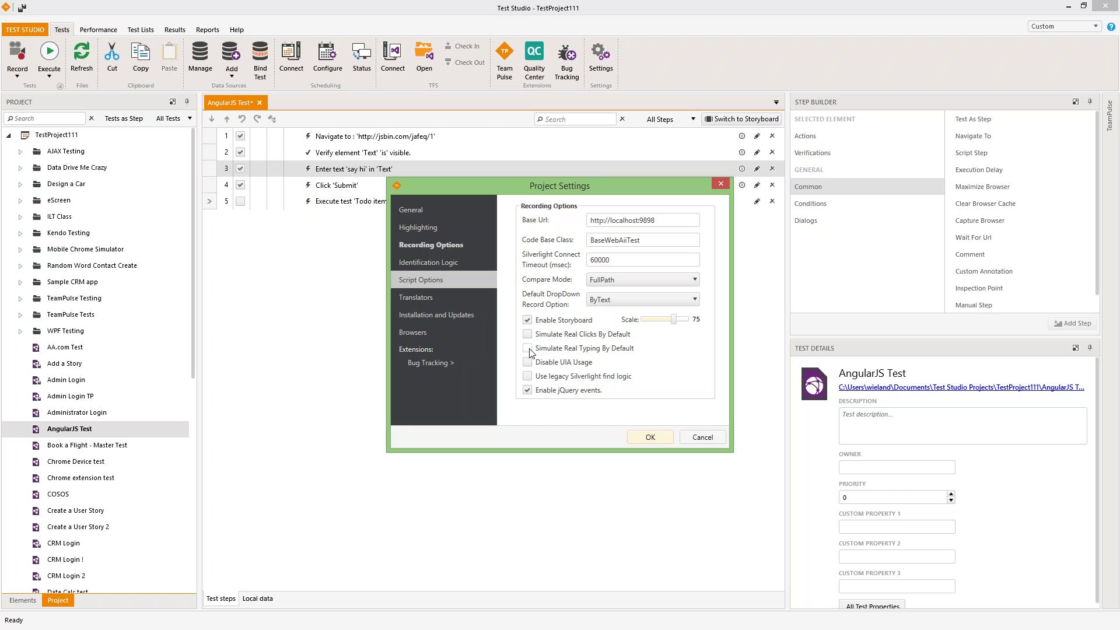
# - Enable real clicks and typing by default, re-enter 60000 as Silverlight Connect Timeout, then untick real clicks
pyautogui.click(527, 334)
pyautogui.click(527, 348)
pyautogui.moveTo(618, 259); pyautogui.dragTo(547, 268)
pyautogui.press('BackSpace')
pyautogui.write('60000')
pyautogui.moveTo(610, 260); pyautogui.dragTo(564, 261)
pyautogui.write('60000')
pyautogui.click(527, 334)
# - Untick Simulate Real Typing By Default in Recording Options
pyautogui.click(527, 348)
# - Switch Project Settings to the Identification Logic page with its Find Logic (Html) tag order
pyautogui.click(424, 267)
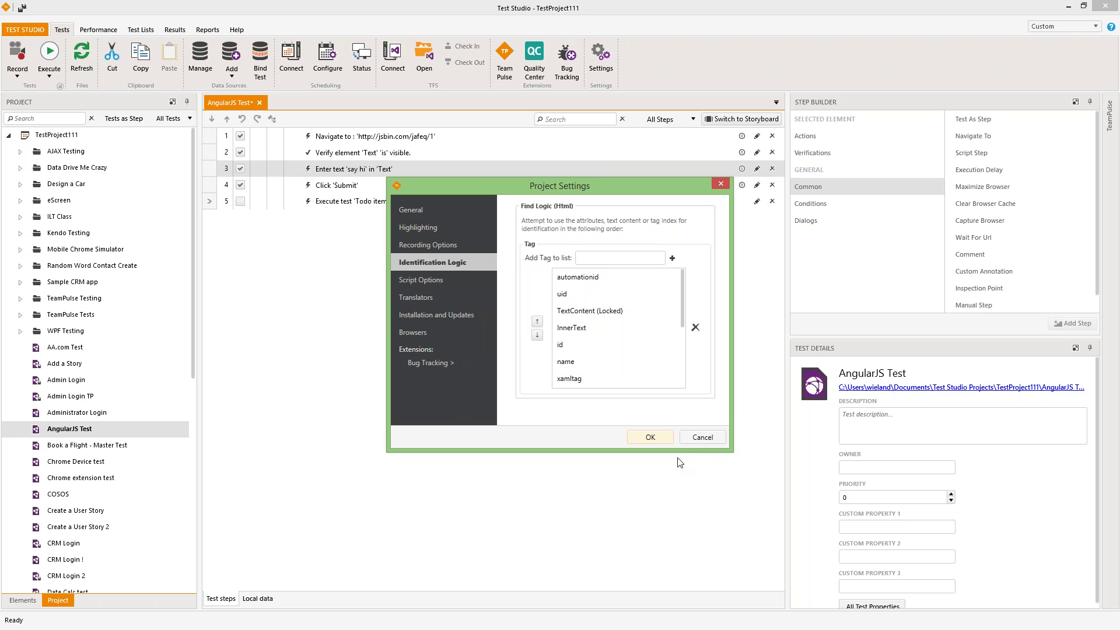
pyautogui.moveTo(629, 187); pyautogui.dragTo(580, 190)
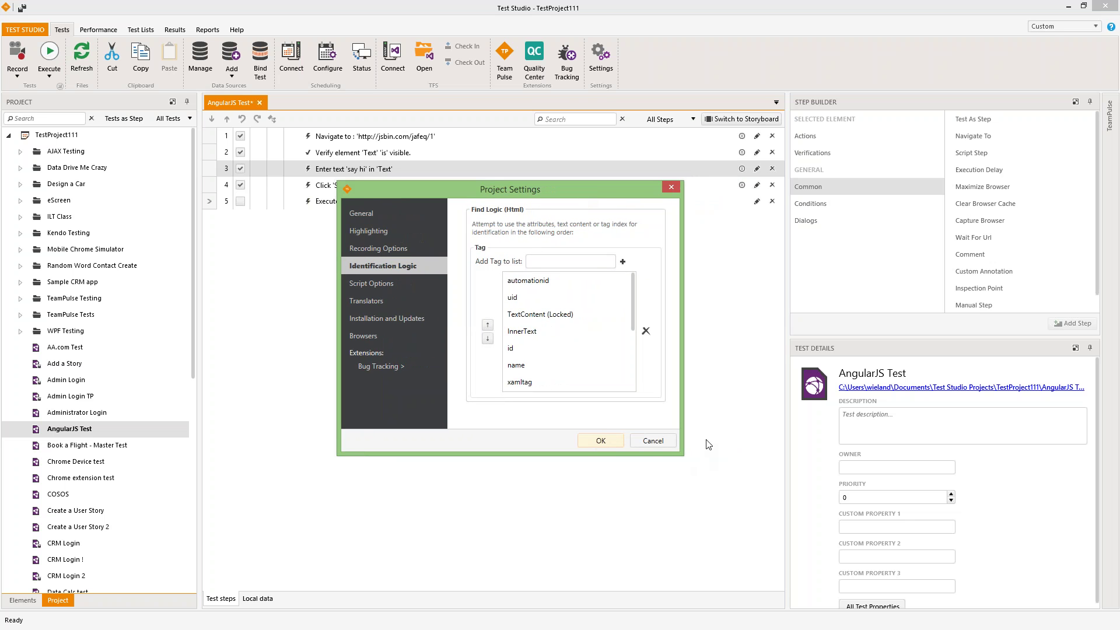
pyautogui.moveTo(588, 190); pyautogui.dragTo(603, 167)
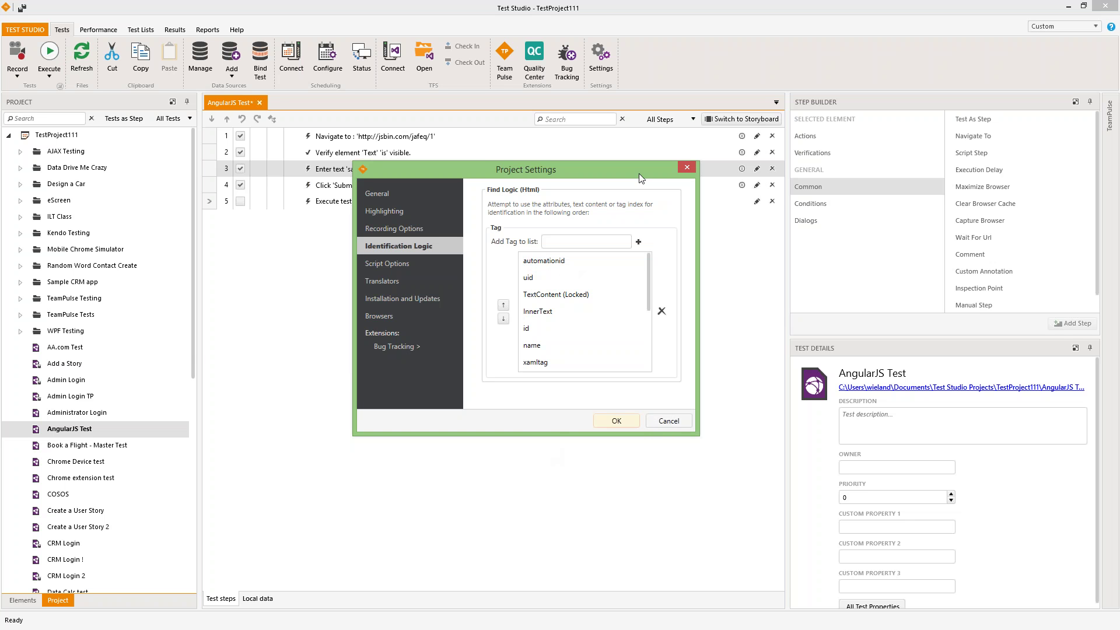
pyautogui.moveTo(639, 173); pyautogui.dragTo(574, 170)
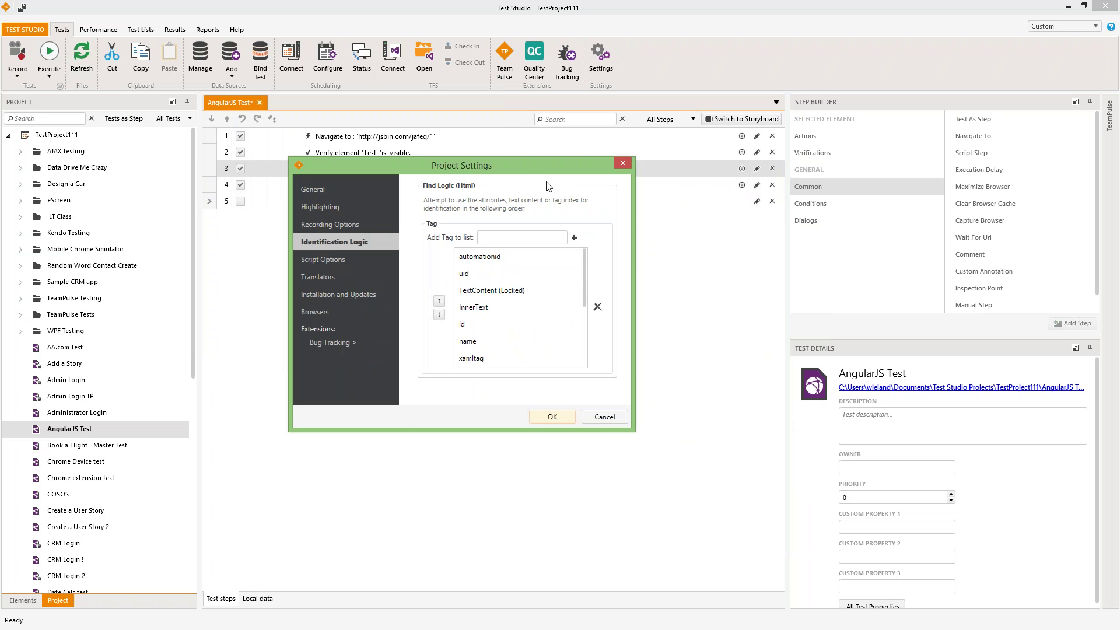
pyautogui.moveTo(533, 170); pyautogui.dragTo(583, 177)
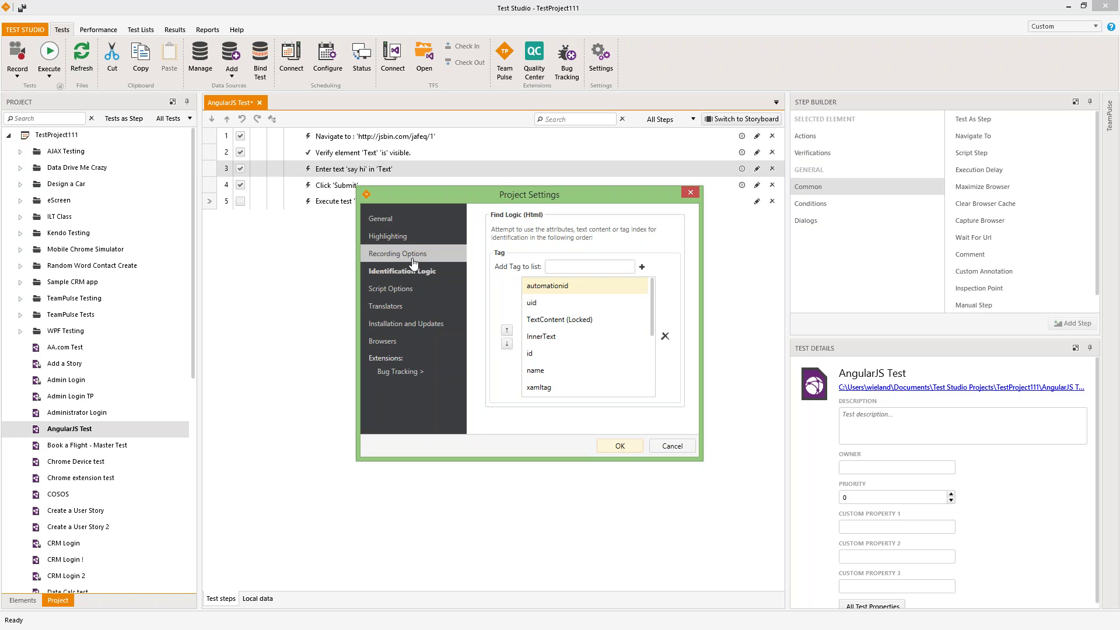
pyautogui.click(397, 256)
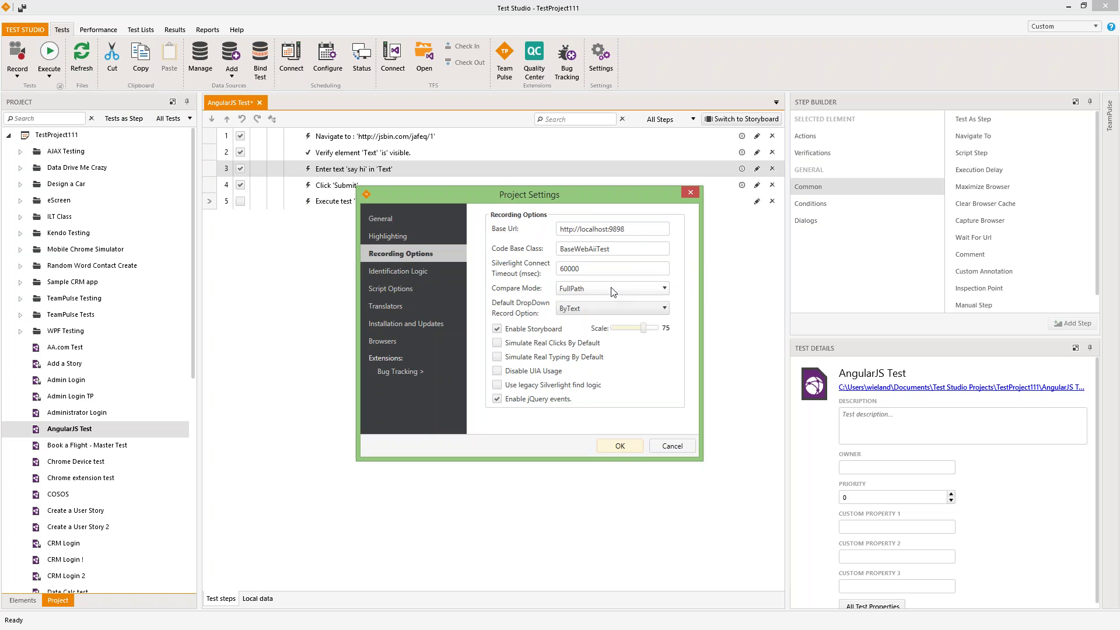
pyautogui.click(408, 272)
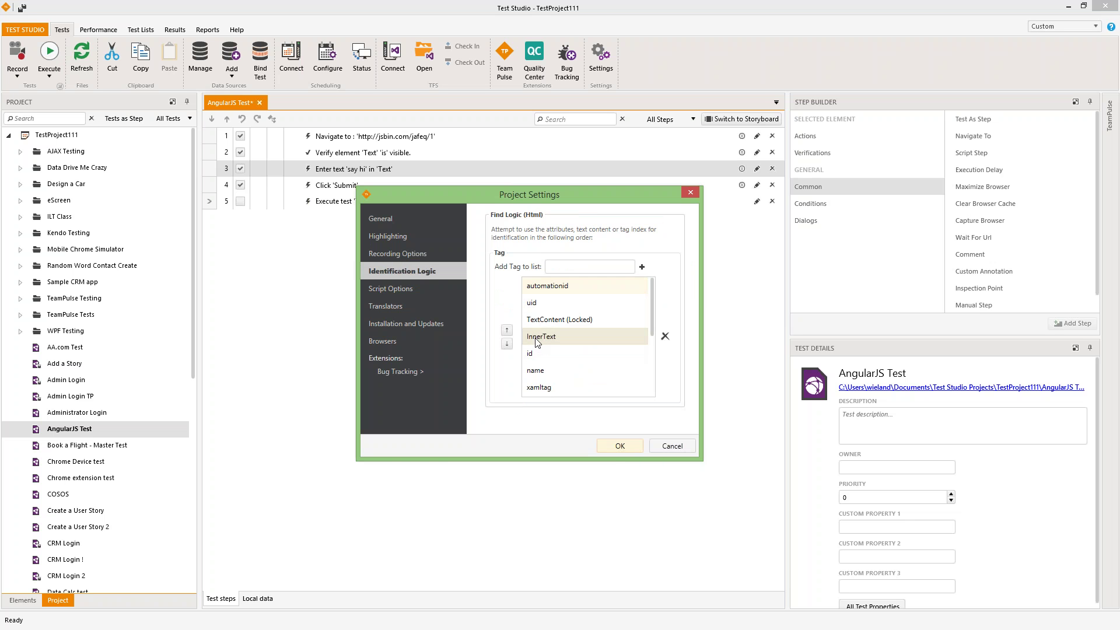
# - Inspect the Html find logic tags TextContent (Locked), xamltag, ng-model, automationid and uid
pyautogui.click(543, 320)
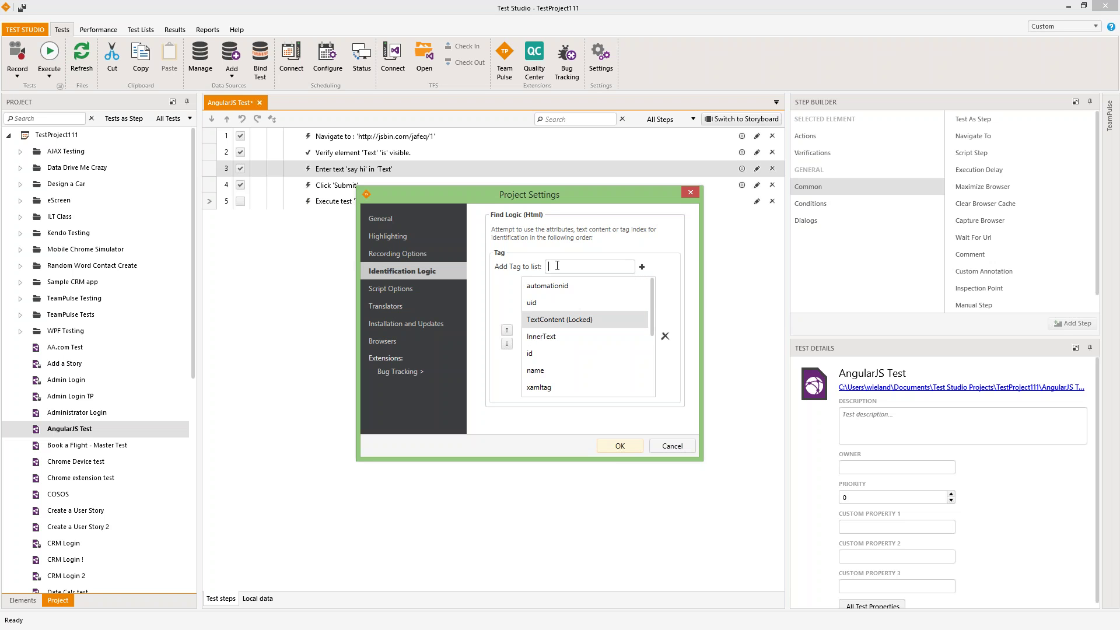
pyautogui.scroll(-2, 651, 340)
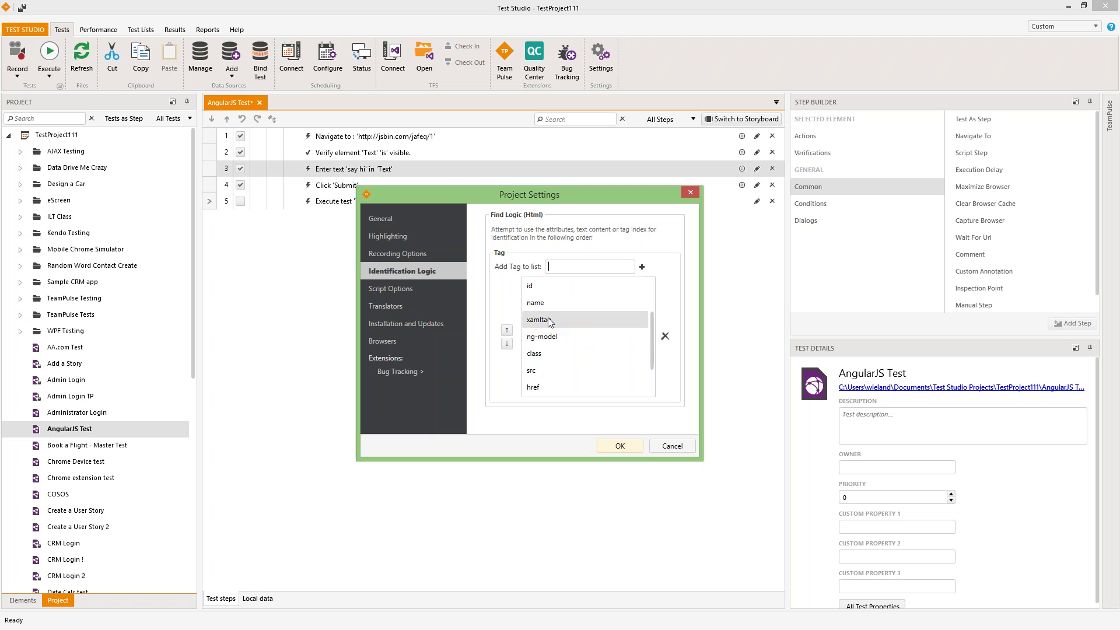
pyautogui.click(542, 325)
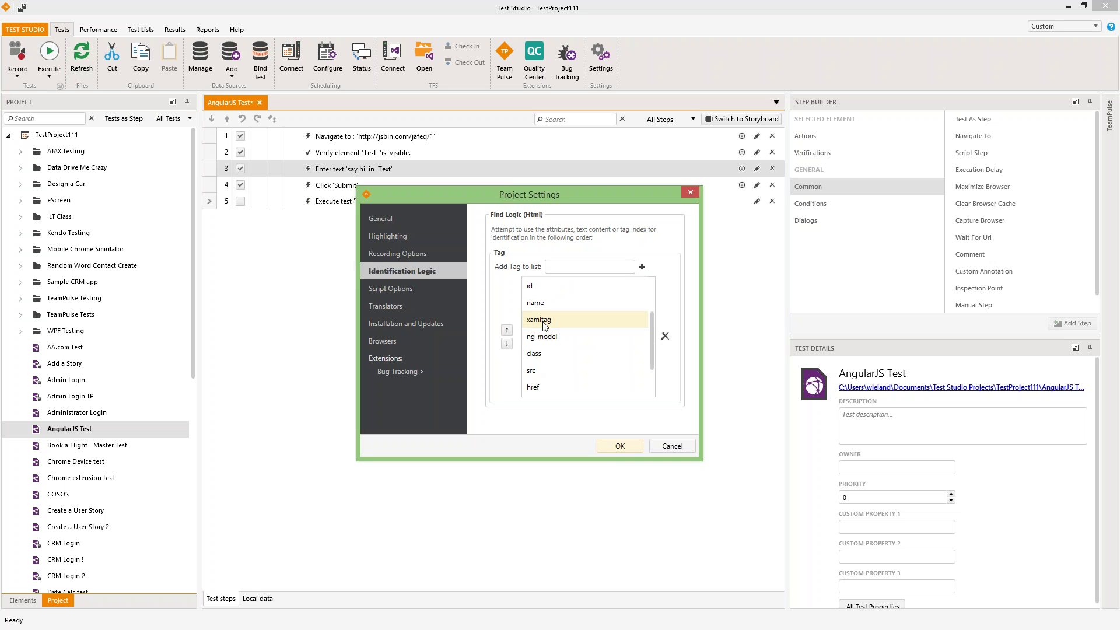
pyautogui.click(538, 342)
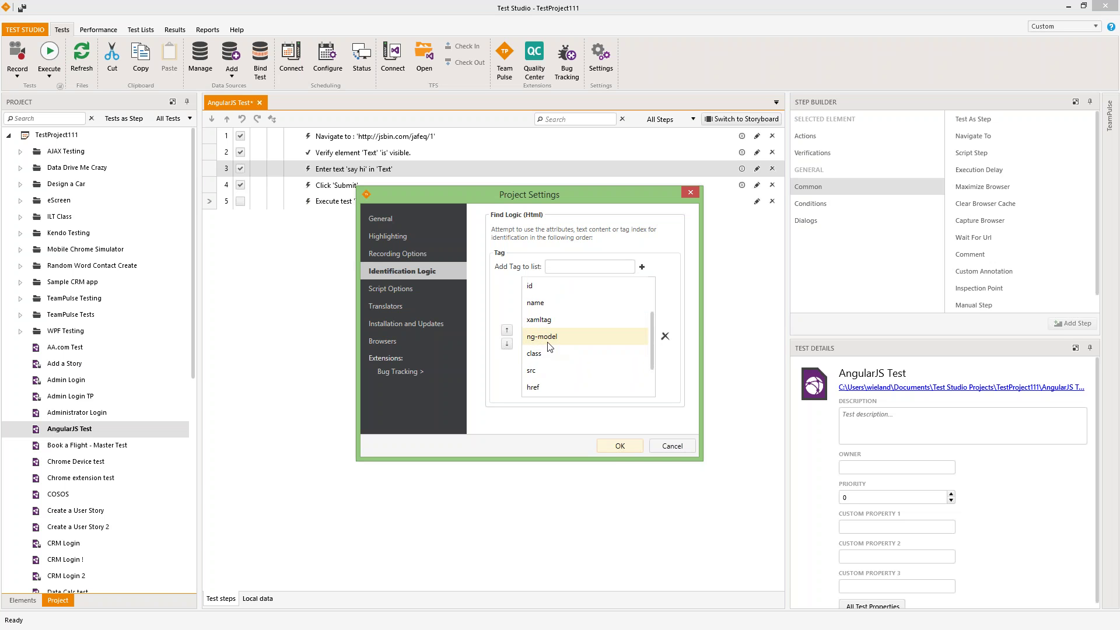
pyautogui.scroll(2, 563, 338)
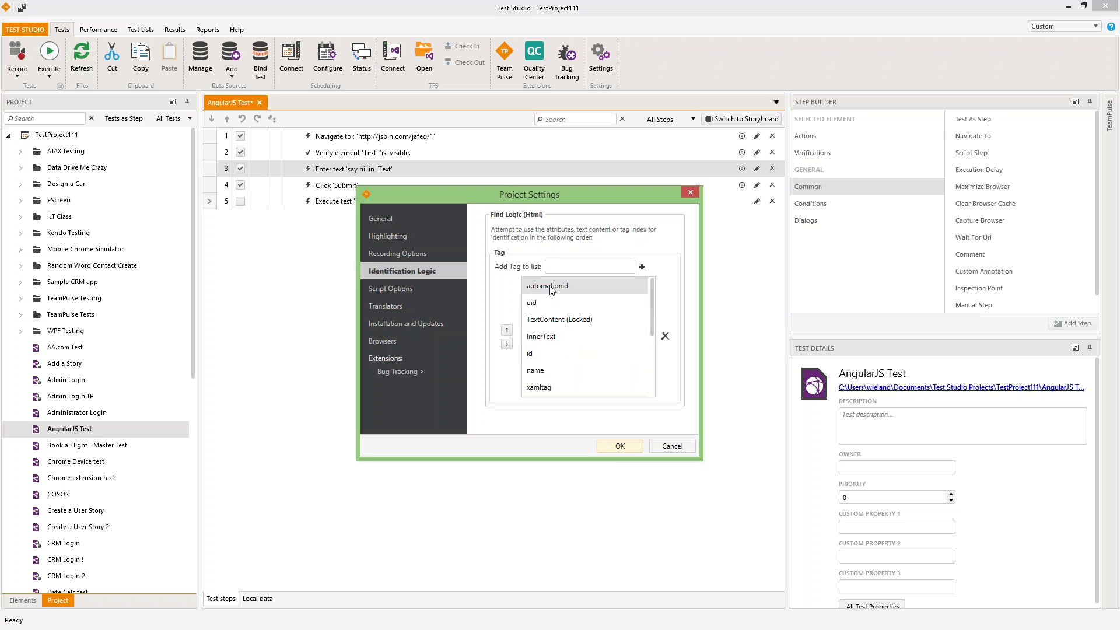
pyautogui.click(548, 287)
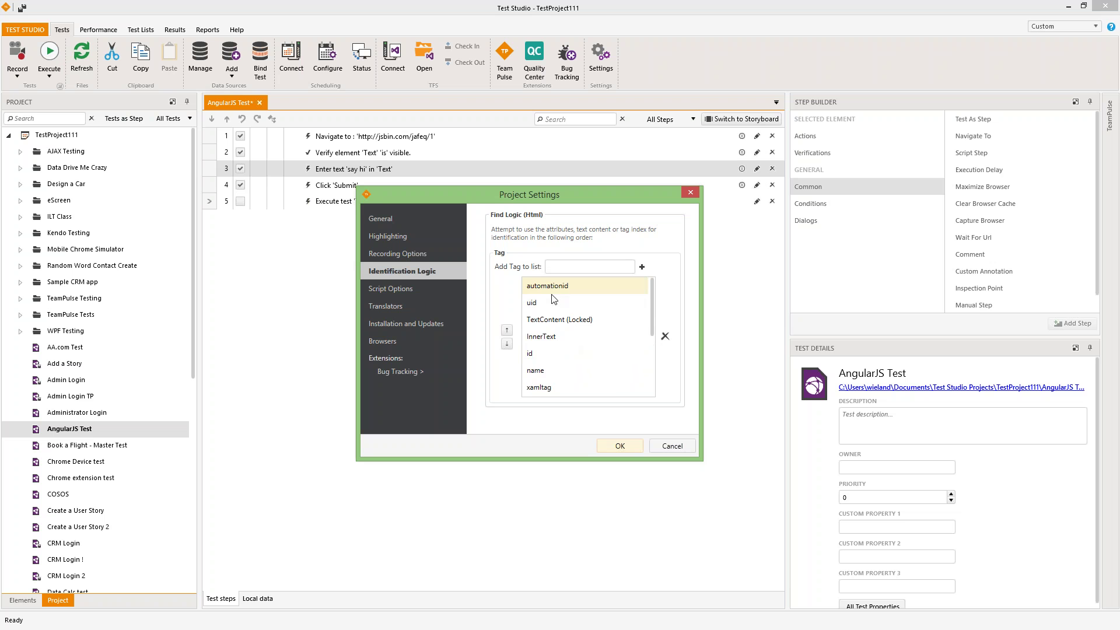
pyautogui.click(539, 304)
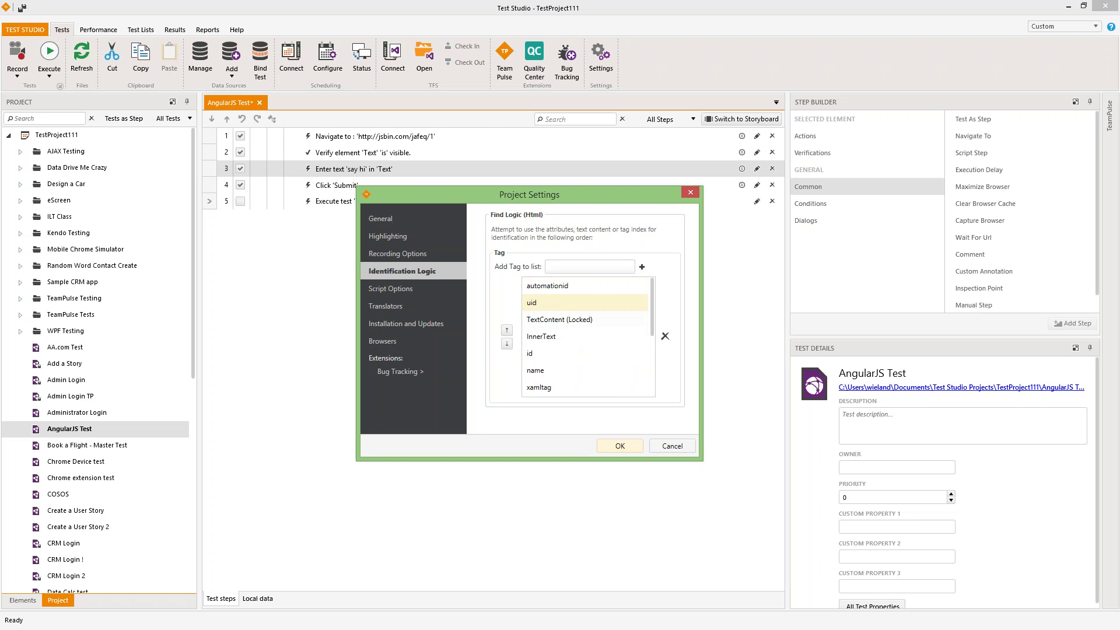
# - View the Translators settings, then cancel Project Settings without saving
pyautogui.scroll(-5, 589, 368)
pyautogui.scroll(1, 544, 383)
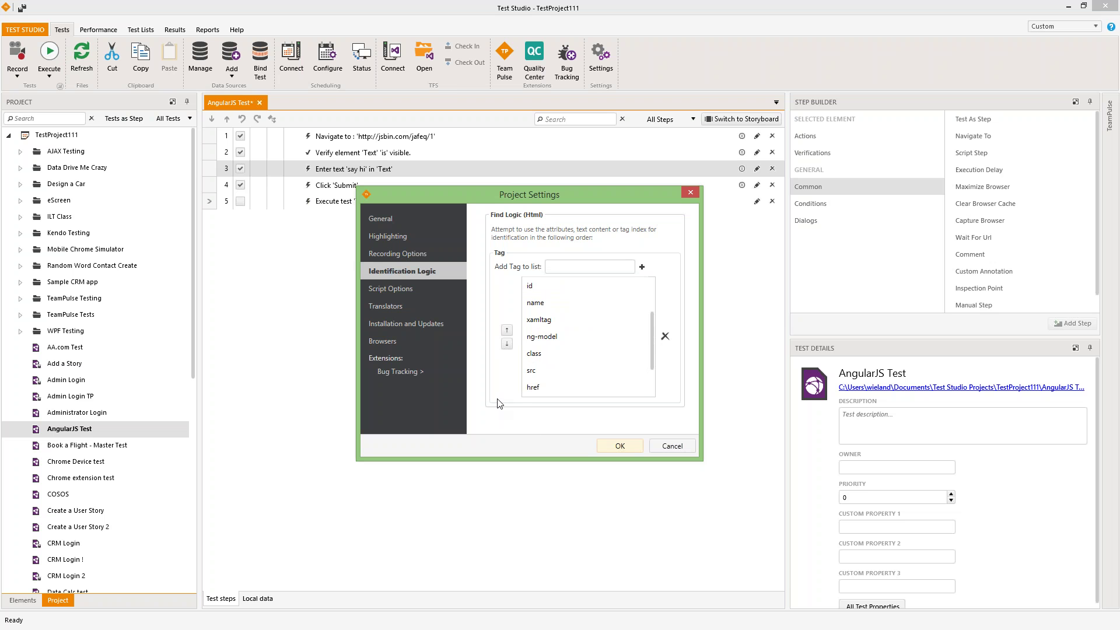
pyautogui.click(386, 305)
pyautogui.click(673, 447)
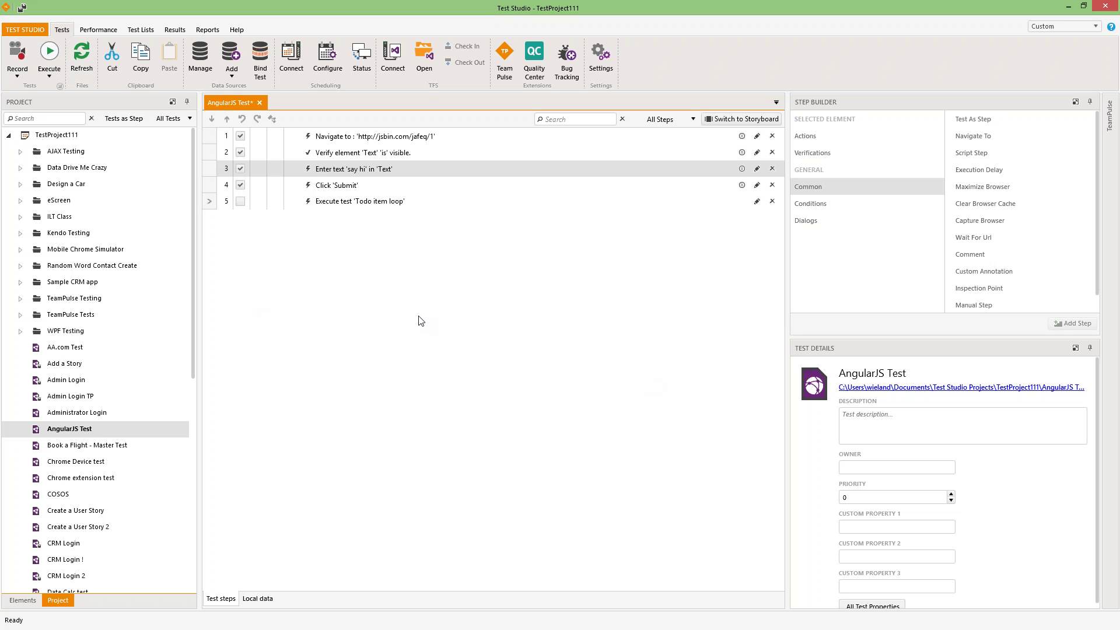
# - Add a new folder named 'TP Testing' under the TestProject111 root
pyautogui.rightClick(56, 136)
pyautogui.click(97, 174)
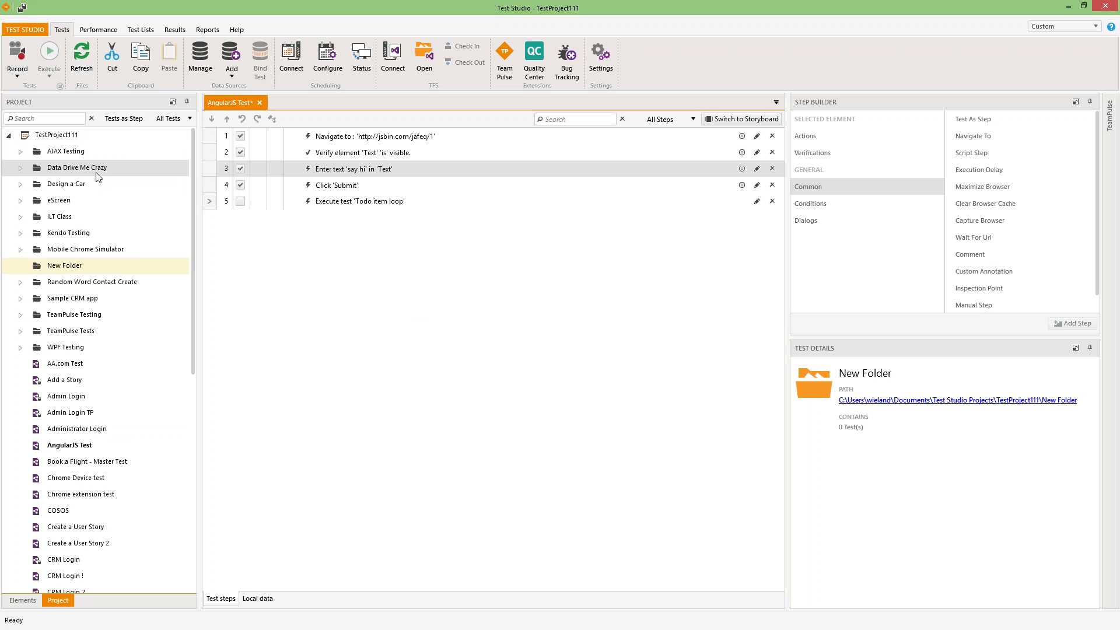
pyautogui.write('TP ')
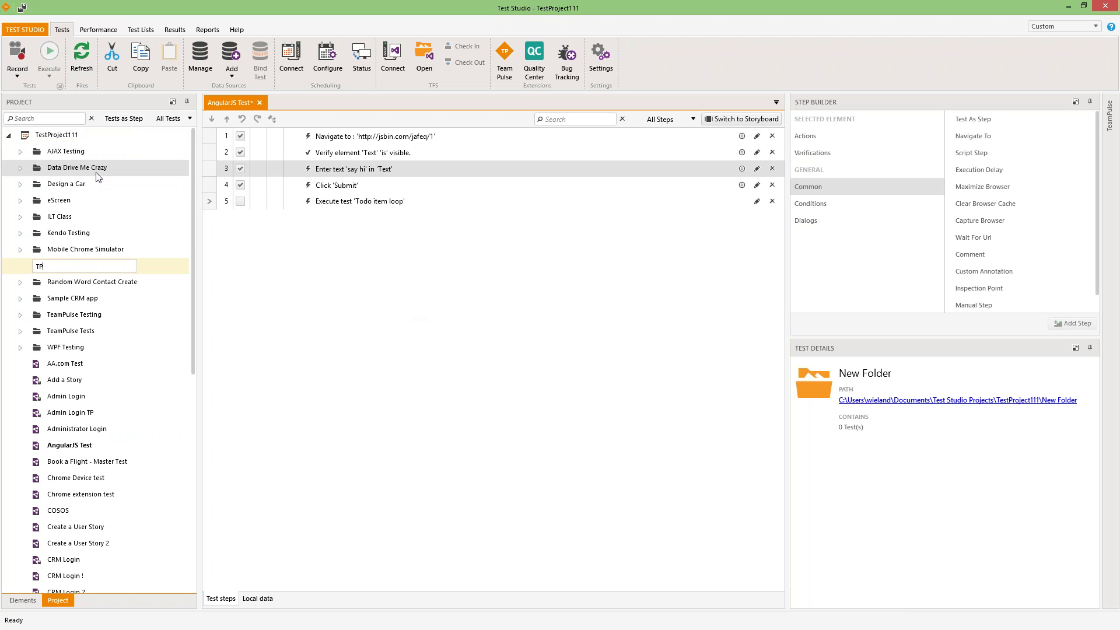
pyautogui.write('Testing')
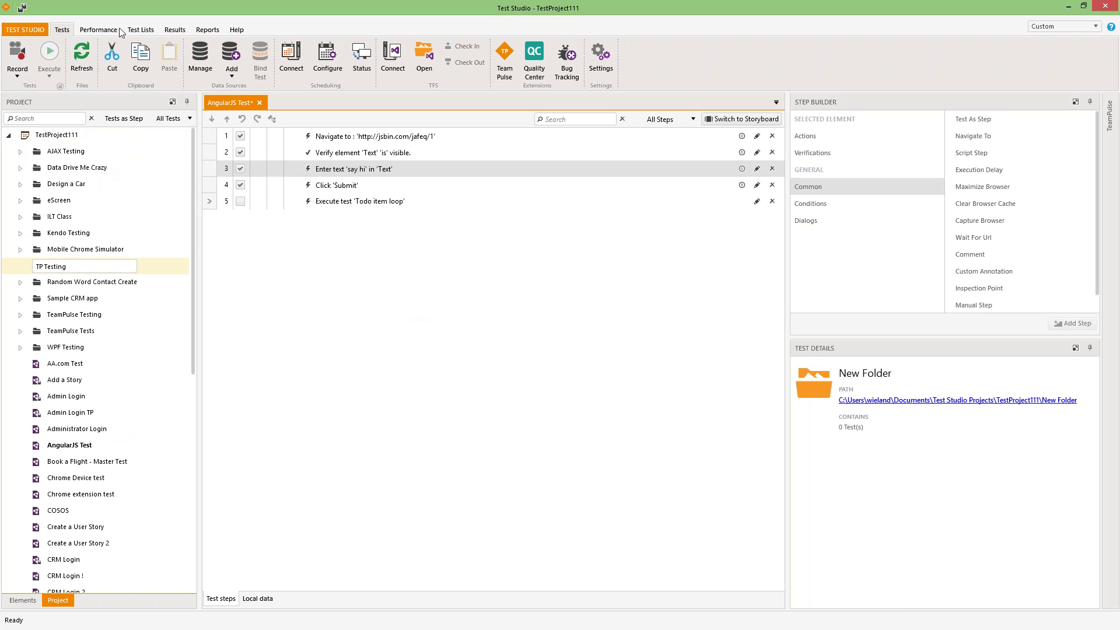
pyautogui.press('Return')
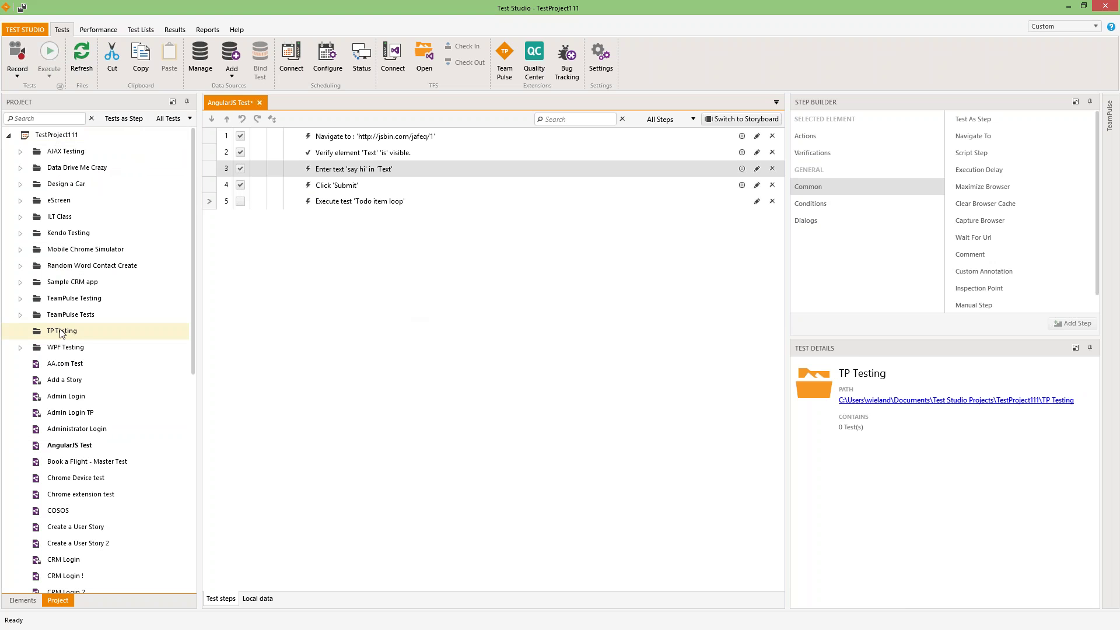
# - Create a Web test named 'Admin Login Test' in TP Testing and select it
pyautogui.rightClick(60, 331)
pyautogui.click(102, 337)
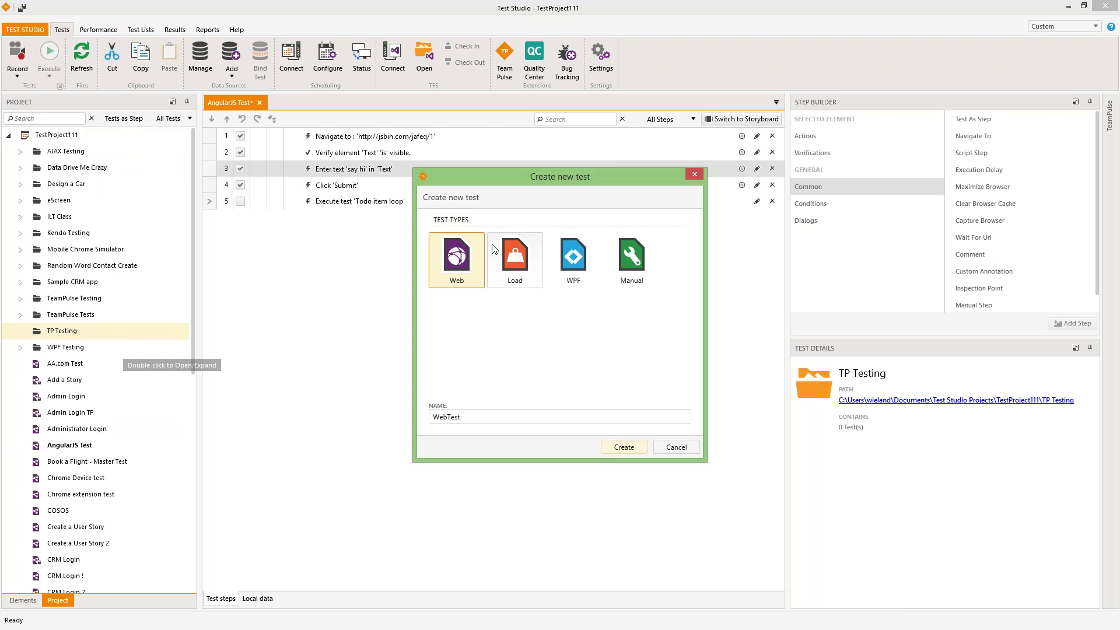
pyautogui.press('BackSpace')
pyautogui.press('BackSpace')
pyautogui.press('BackSpace')
pyautogui.press('BackSpace')
pyautogui.press('BackSpace')
pyautogui.press('BackSpace')
pyautogui.press('BackSpace')
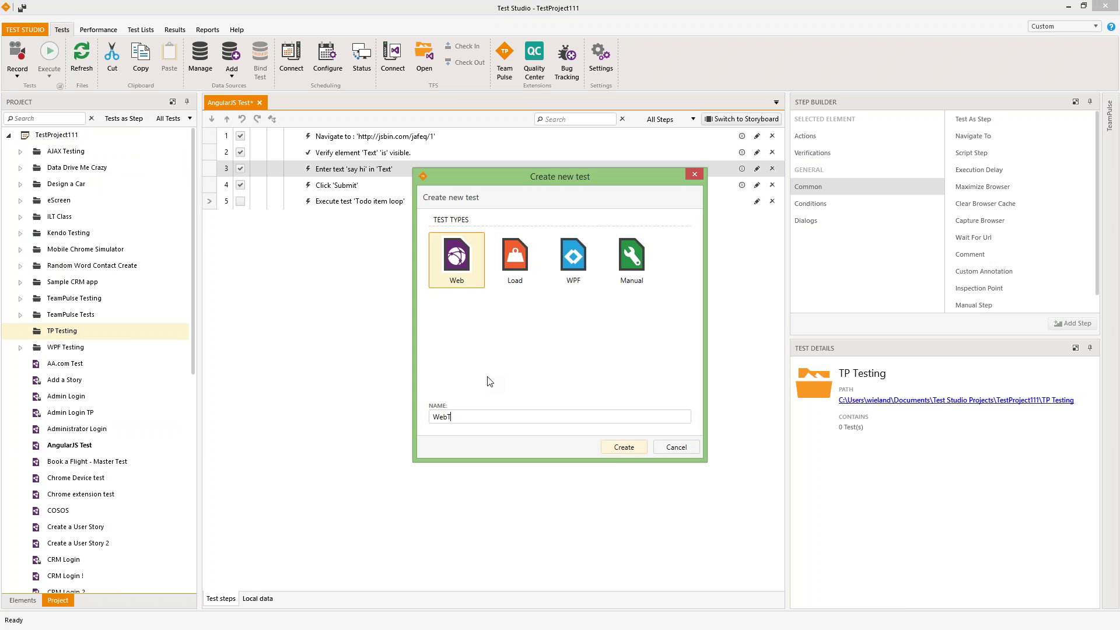
pyautogui.write('Admin Login Test')
pyautogui.click(623, 447)
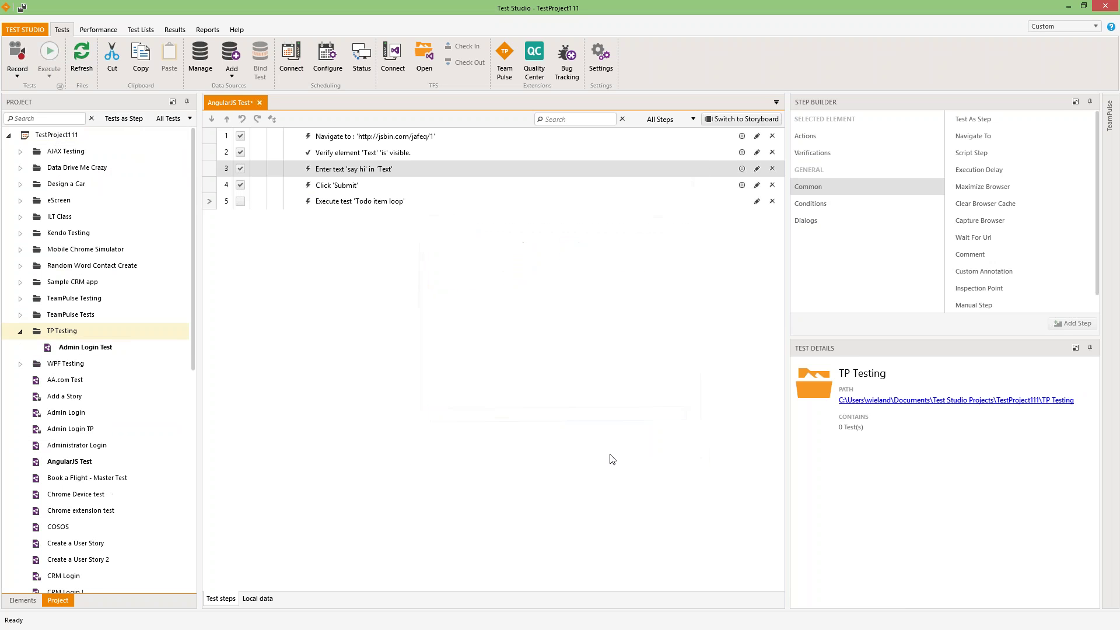
pyautogui.click(61, 346)
pyautogui.rightClick(58, 346)
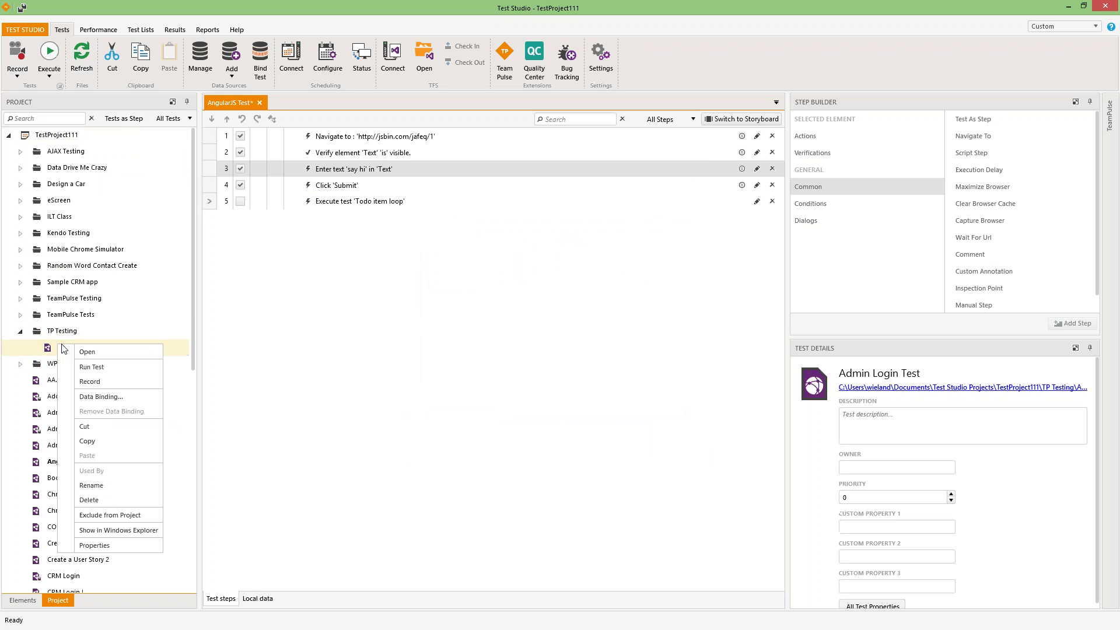
# - Start recording Admin Login Test with Internet Explorer as the recording browser
pyautogui.click(114, 383)
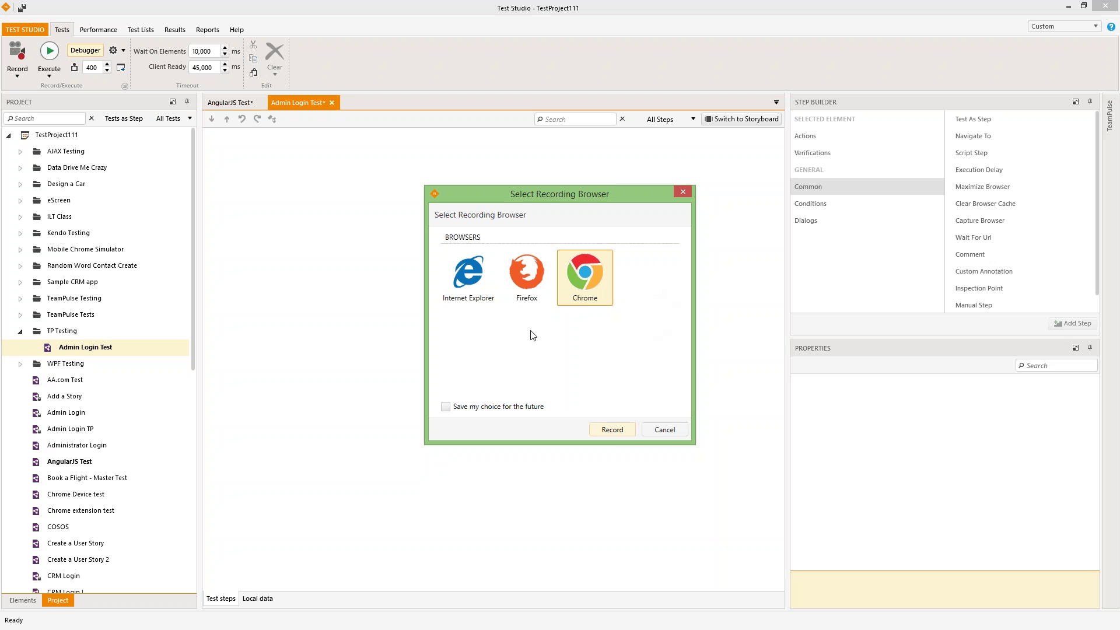
pyautogui.click(466, 308)
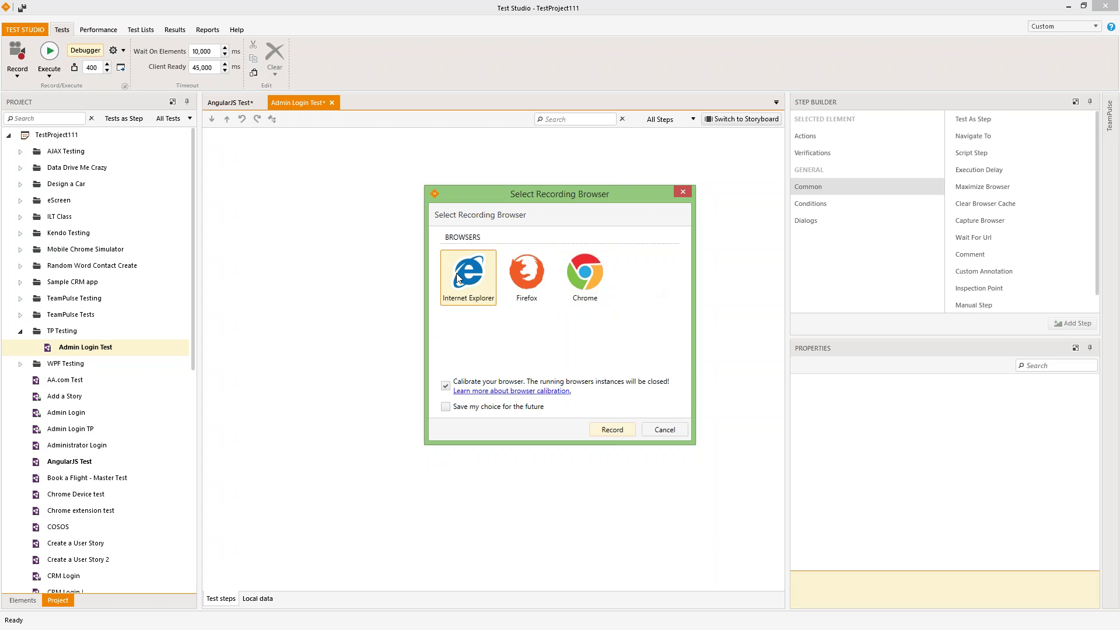
pyautogui.click(612, 430)
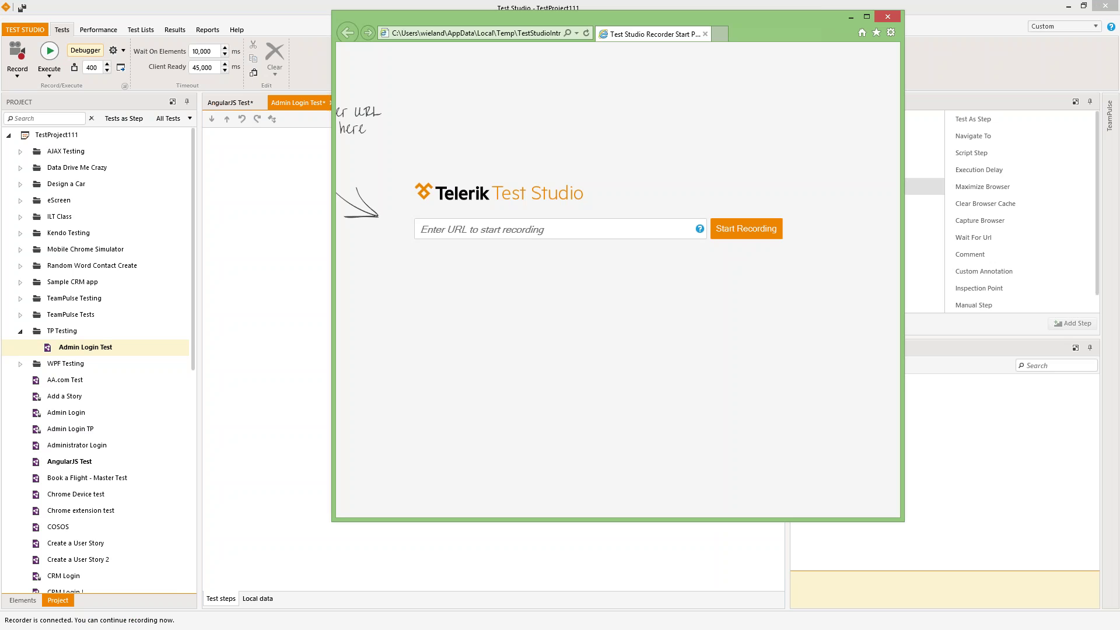
pyautogui.click(452, 232)
pyautogui.write('http://')
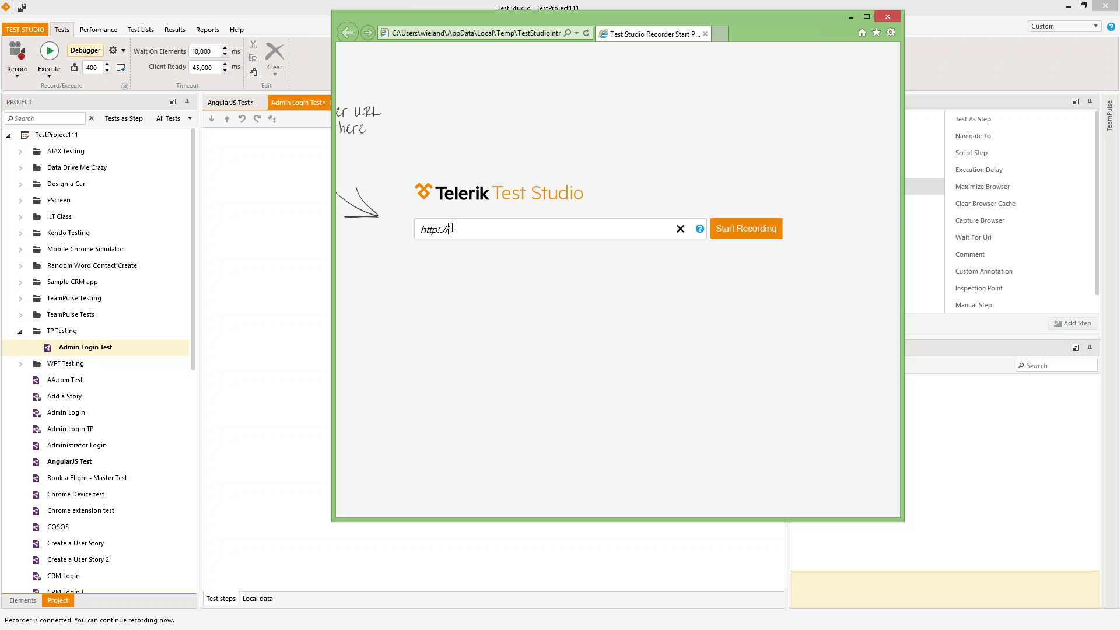
pyautogui.press('BackSpace')
pyautogui.press('BackSpace')
pyautogui.write('//localhost:9898/authentica')
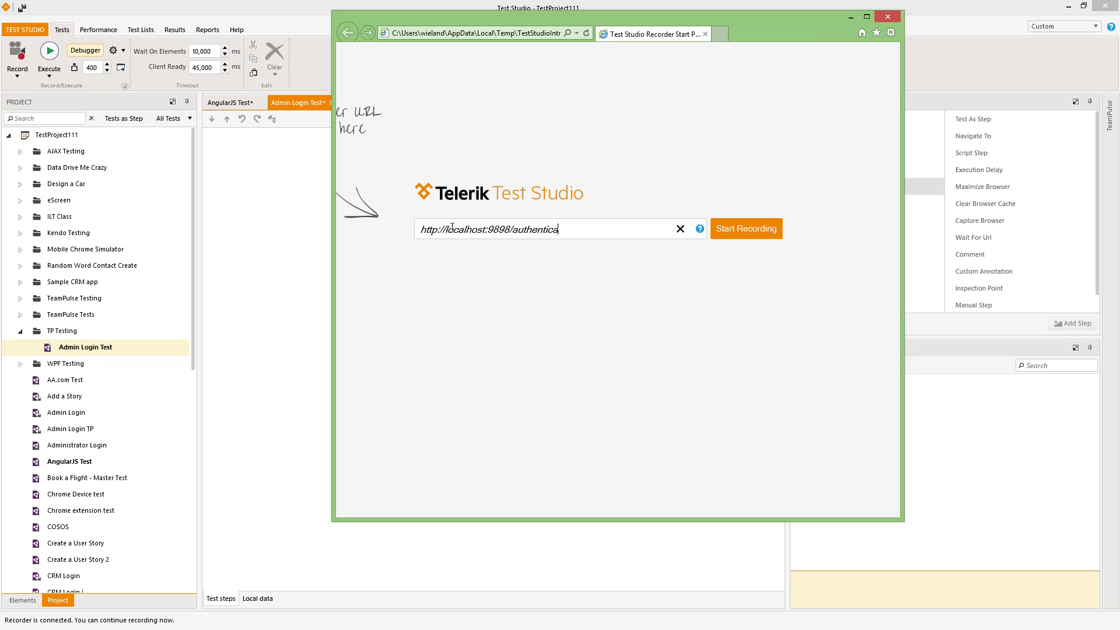
pyautogui.write('tion')
pyautogui.click(729, 234)
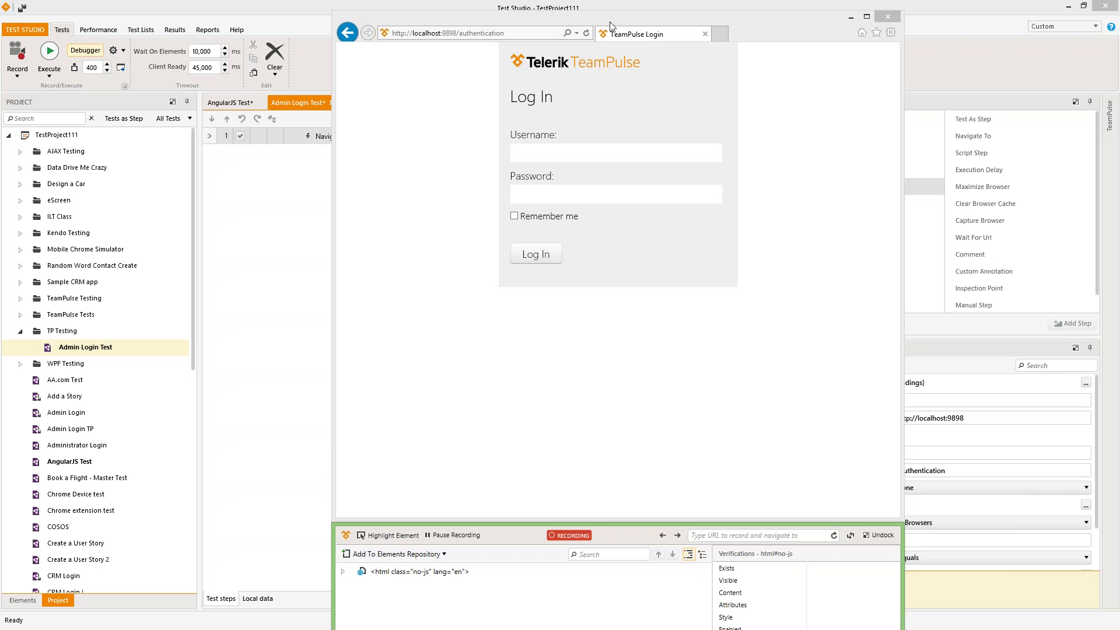
# - Move the browser to the right and review the Navigate to '/authentication' step's properties
pyautogui.moveTo(611, 25); pyautogui.dragTo(806, 19)
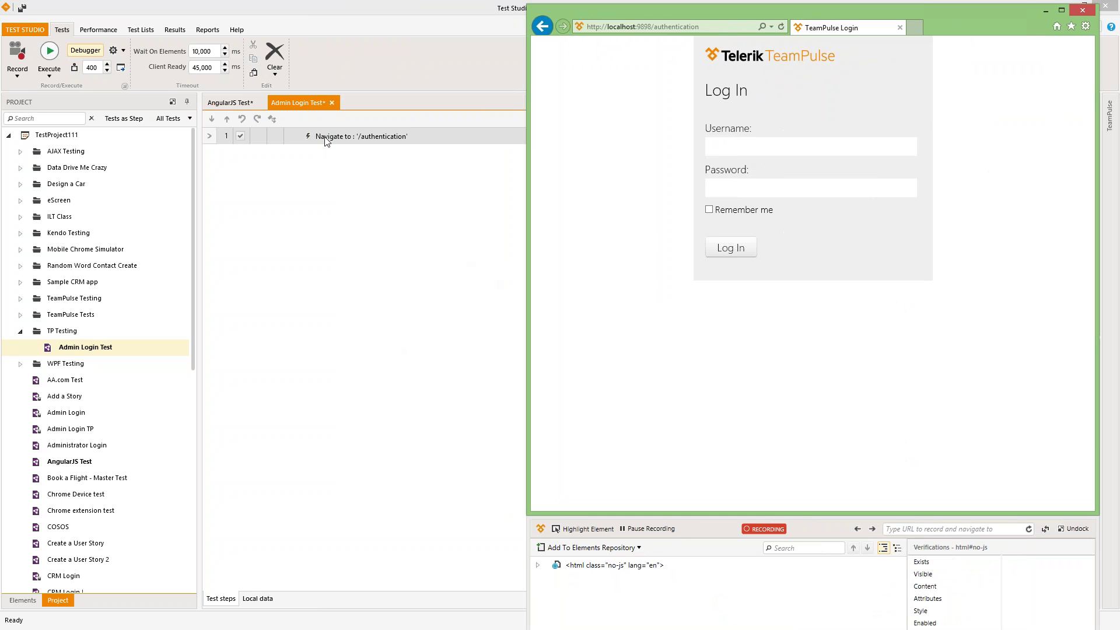
pyautogui.click(373, 138)
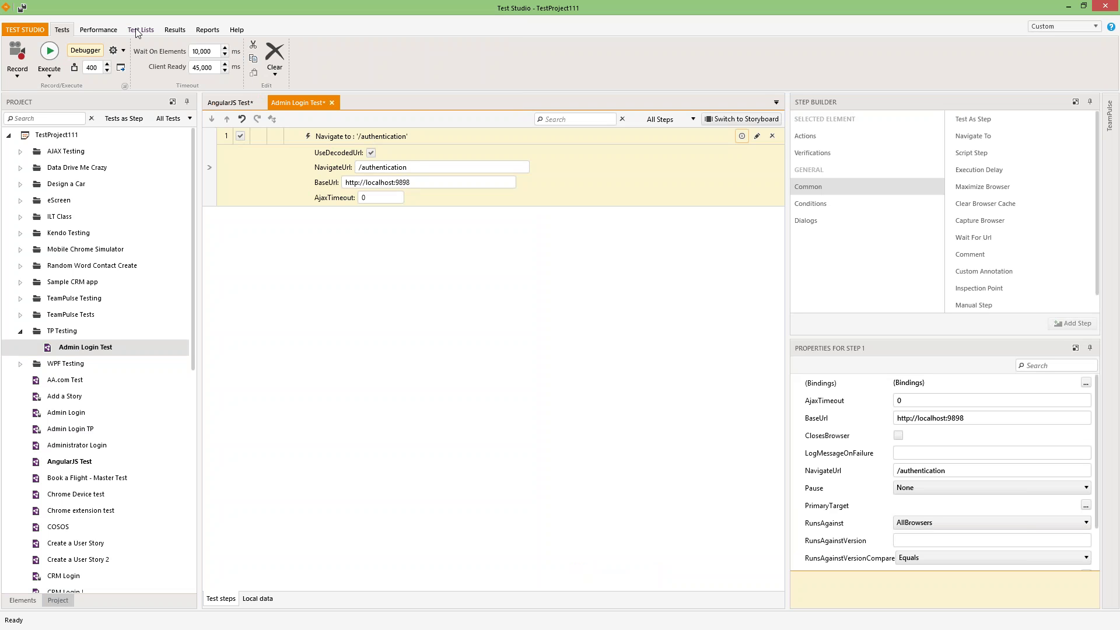
pyautogui.click(352, 137)
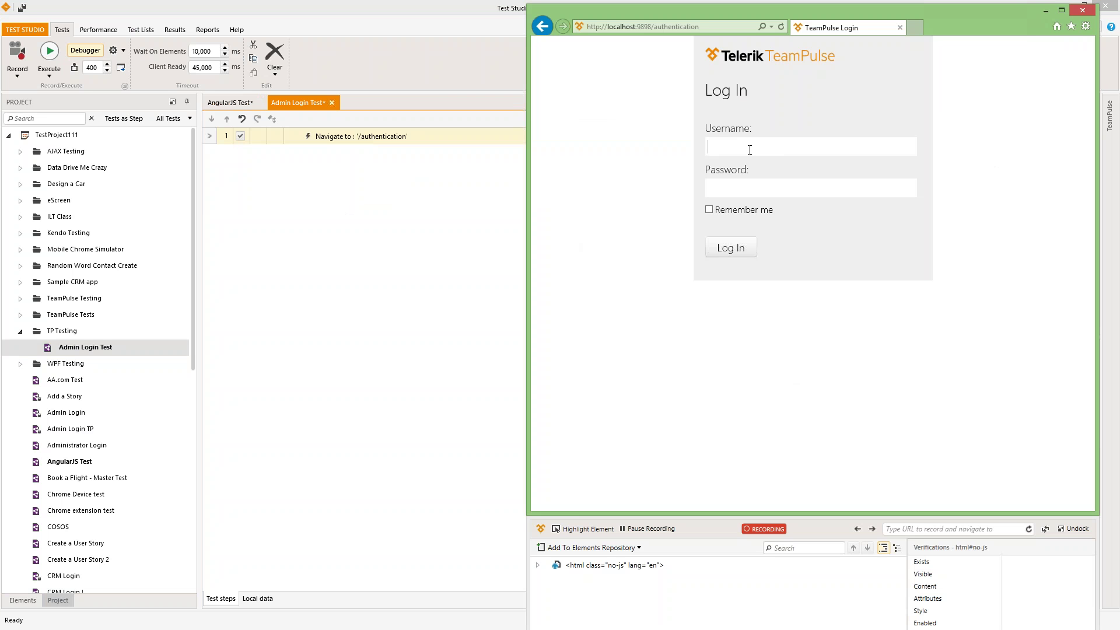
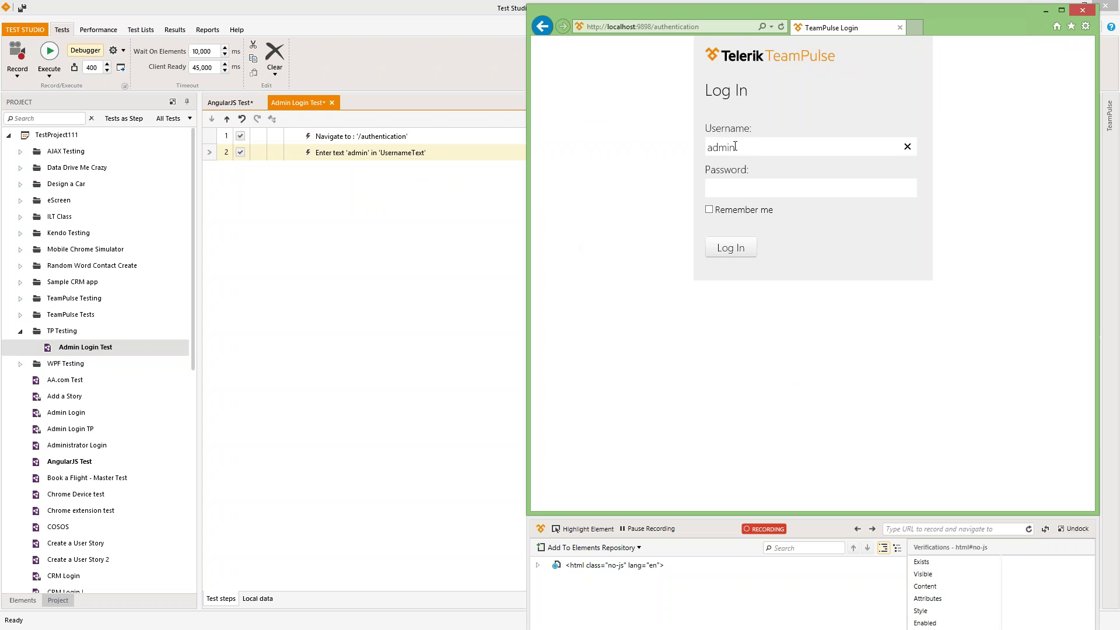
# - Record entering the admin username, a Tab keypress, and the account password on the login page
pyautogui.press('Tab')
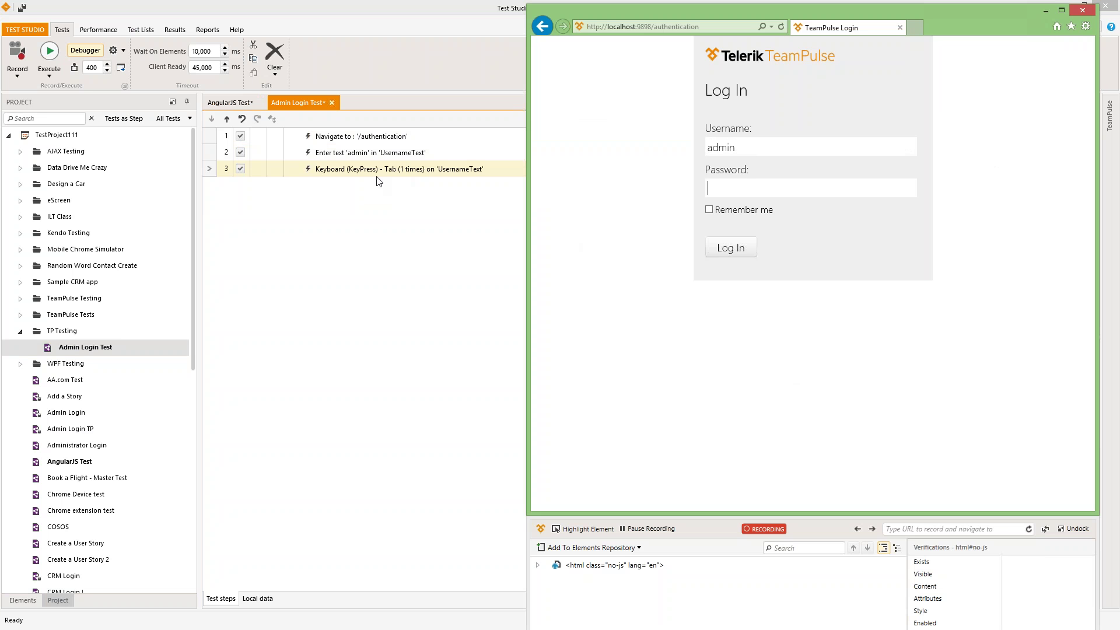
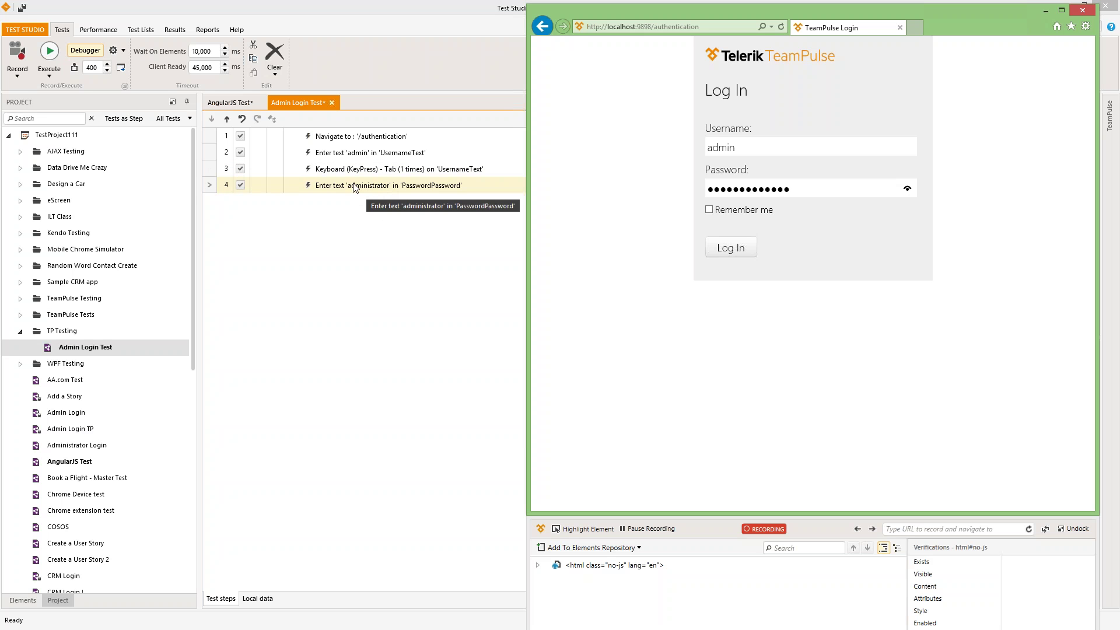
pyautogui.click(339, 170)
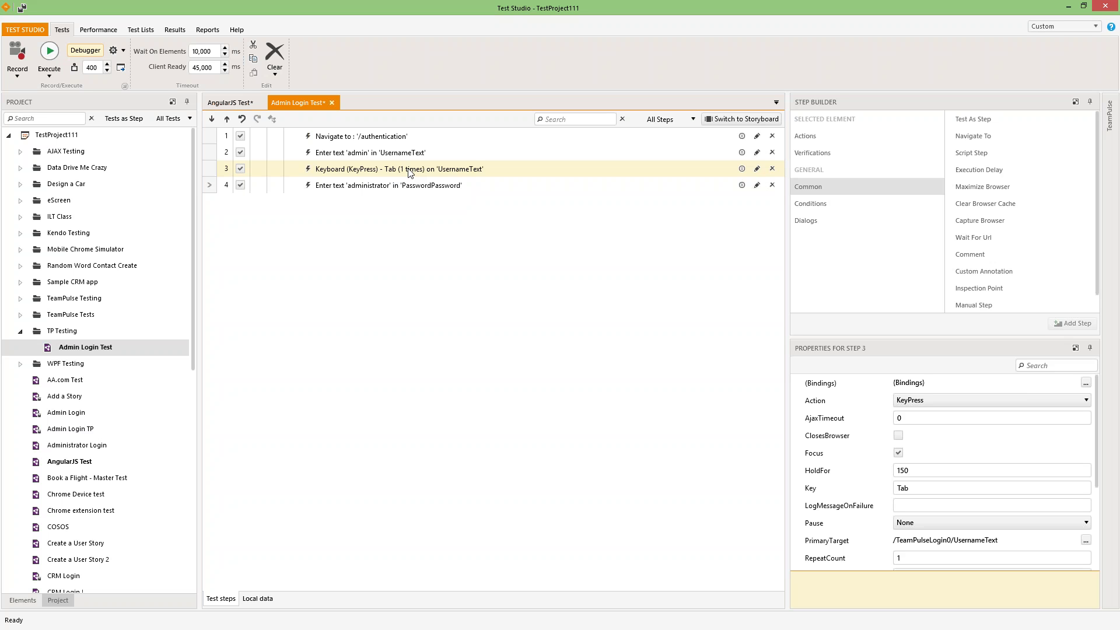
# - Remove the recorded Tab keypress step from the test
pyautogui.click(397, 190)
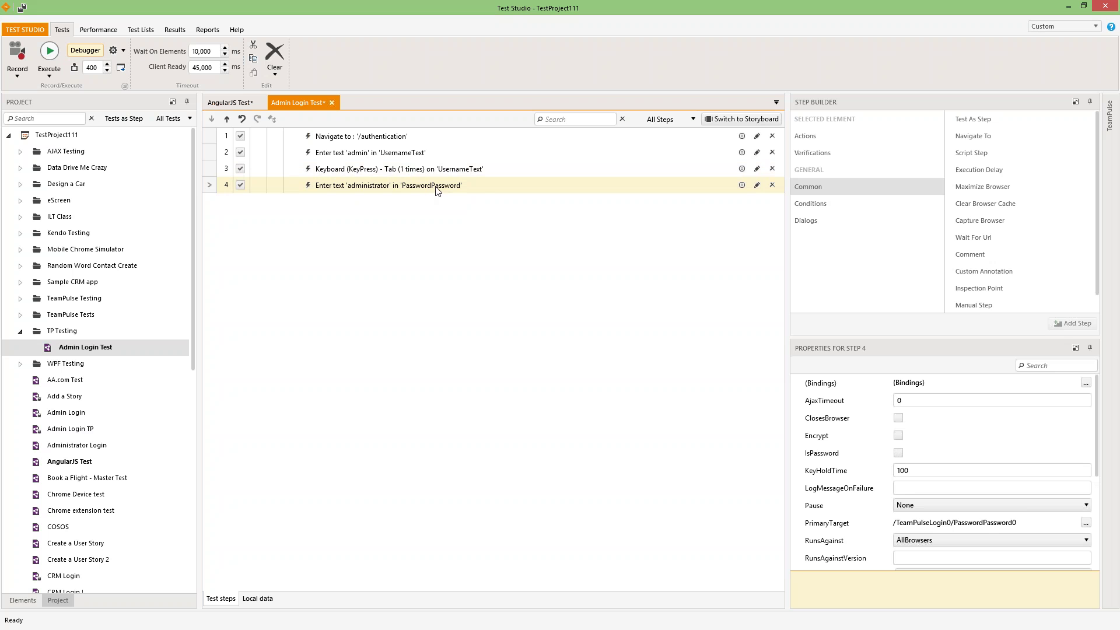
pyautogui.click(335, 172)
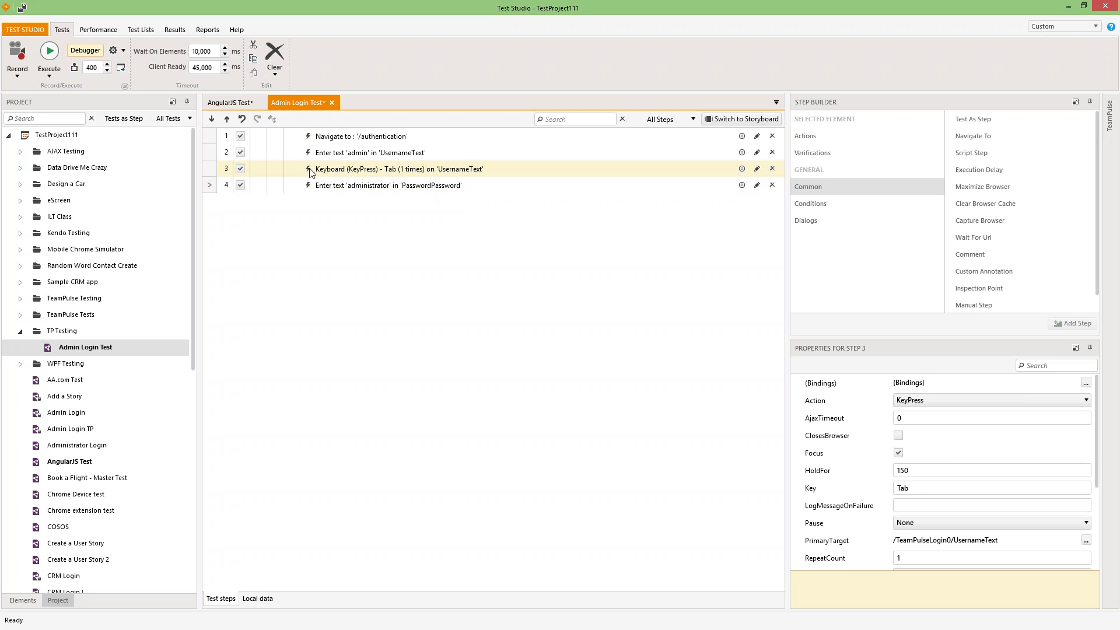
pyautogui.click(241, 171)
pyautogui.click(772, 168)
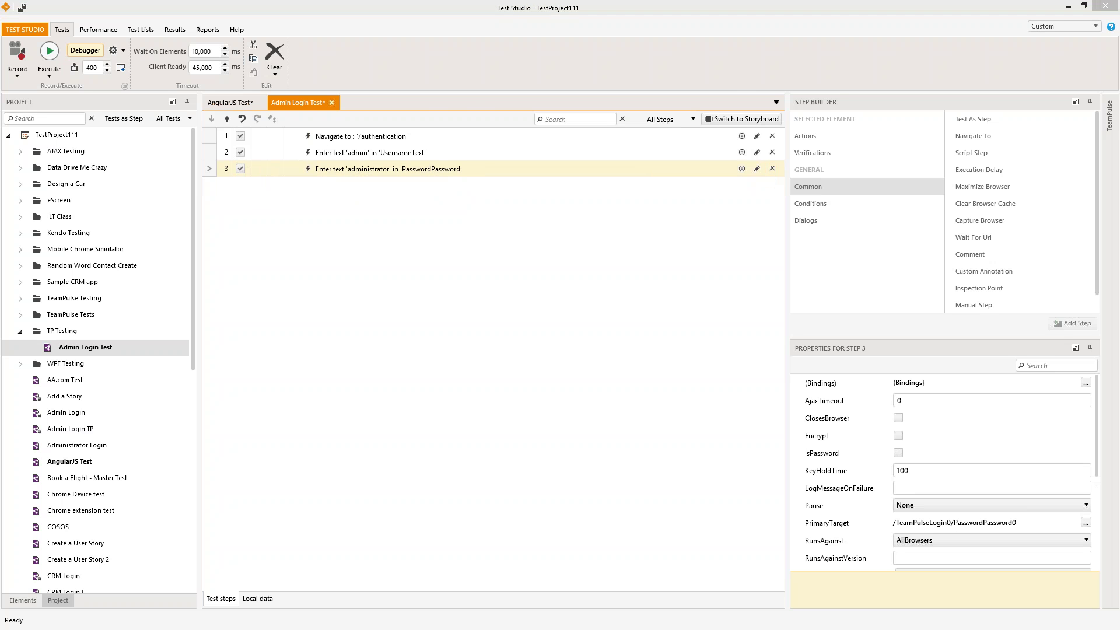
pyautogui.click(643, 225)
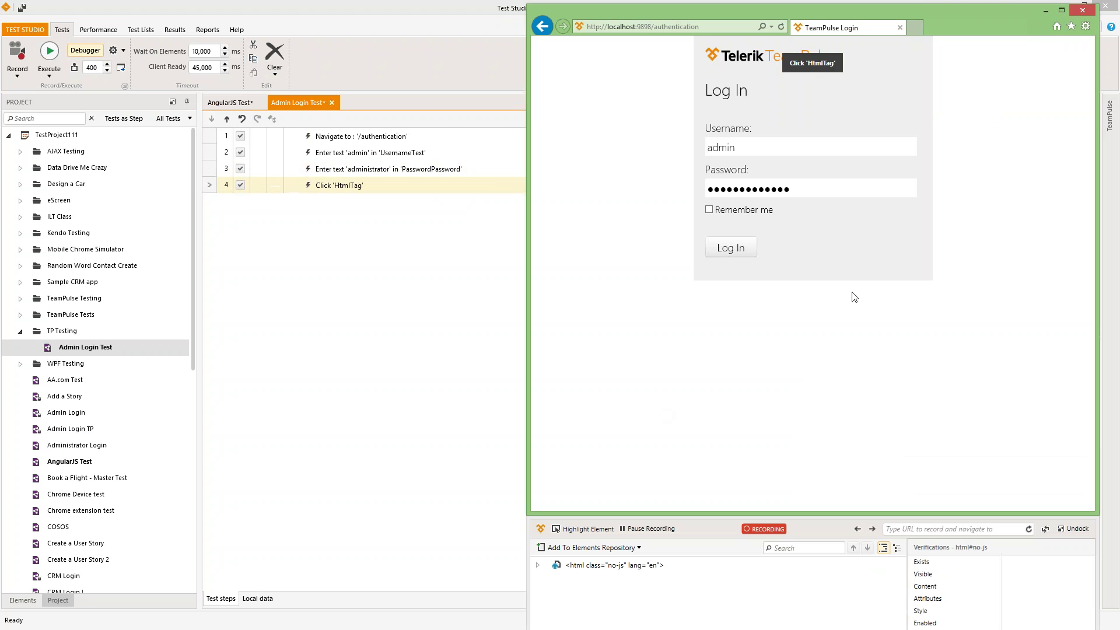
pyautogui.click(786, 362)
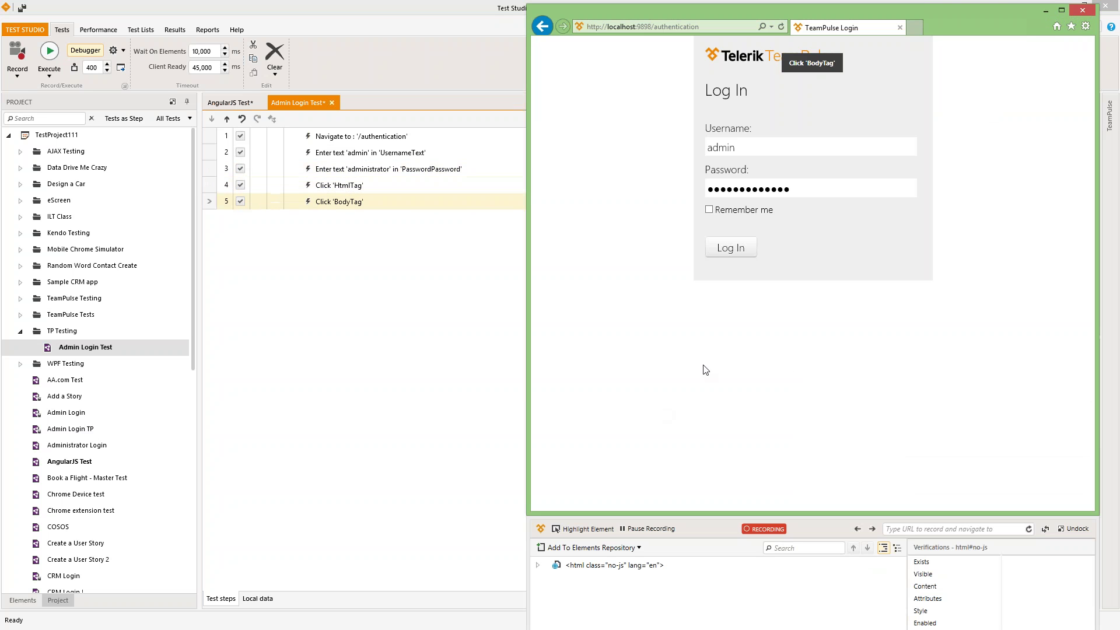
# - Delete the stray HtmlTag and BodyTag click steps and bring the recording browser forward
pyautogui.click(336, 185)
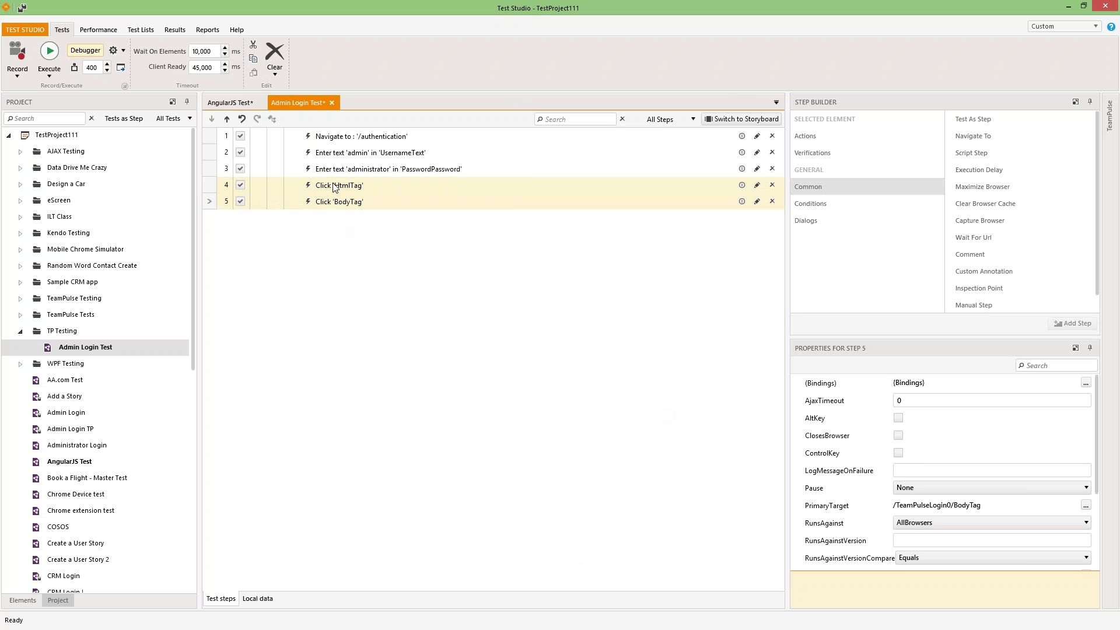
pyautogui.press('Delete')
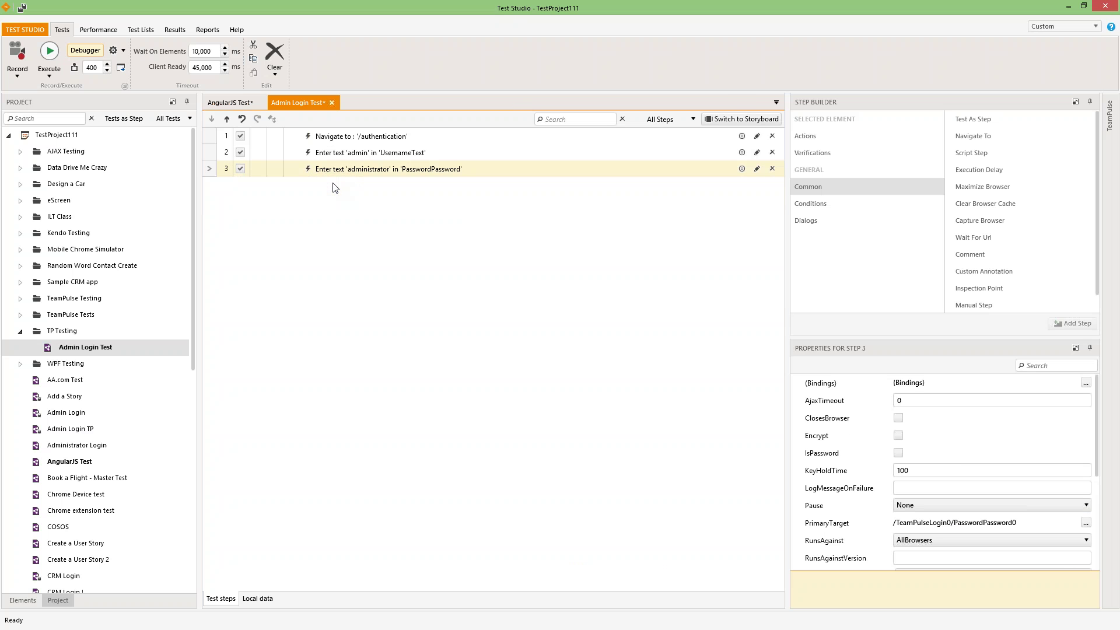
pyautogui.hotkey('alt', 'Tab')
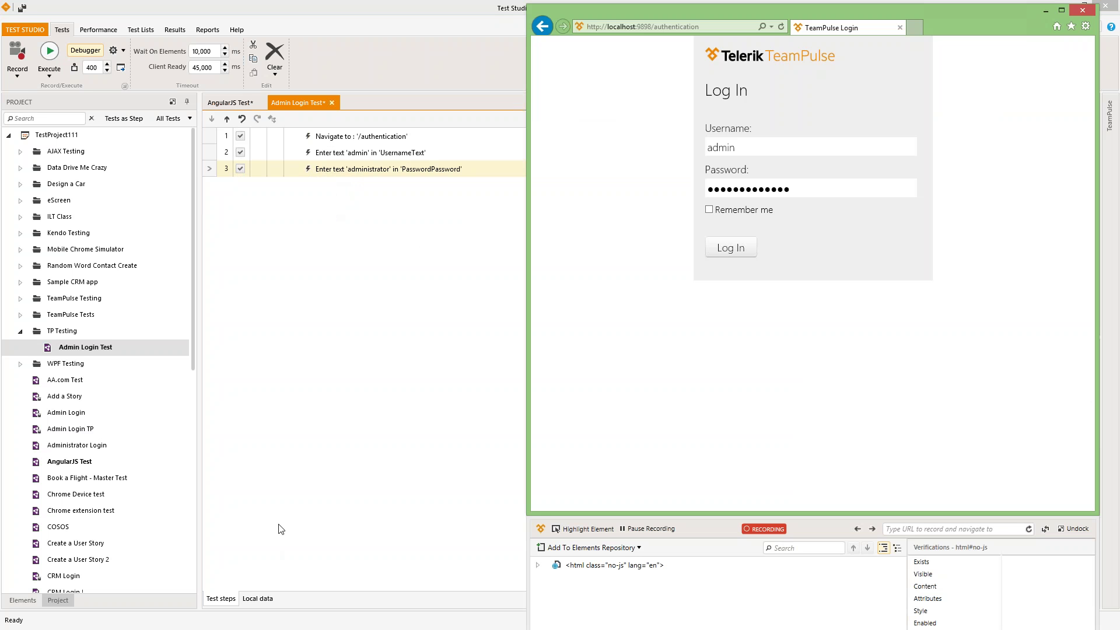
# - Filter the Elements list to this test: TeamPulseLogin0 with UsernameText and PasswordPassword0
pyautogui.click(15, 599)
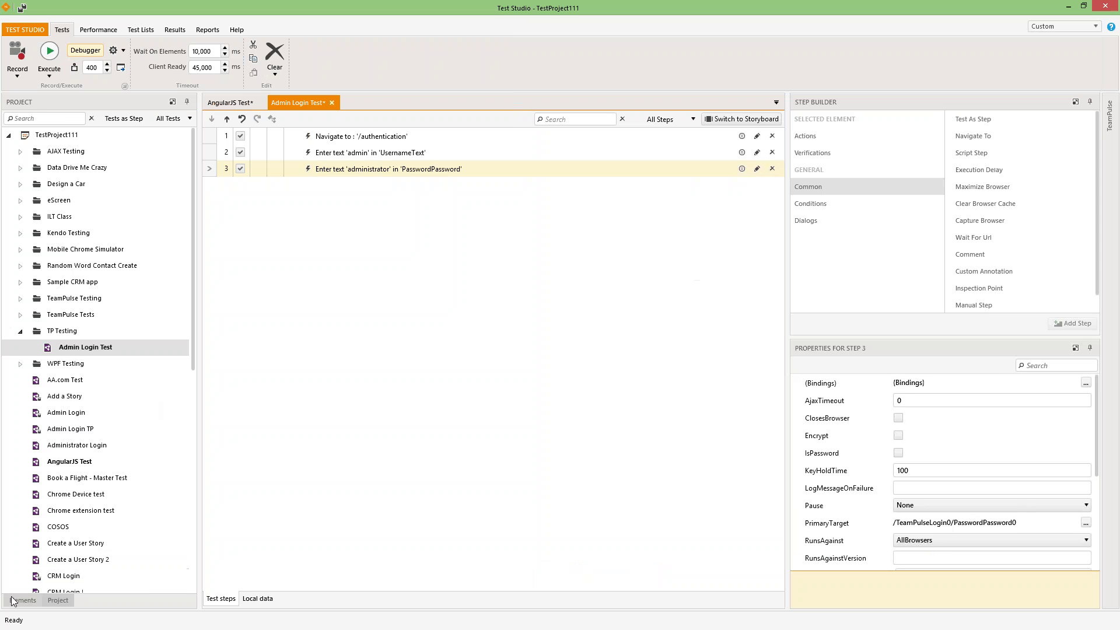
pyautogui.click(352, 155)
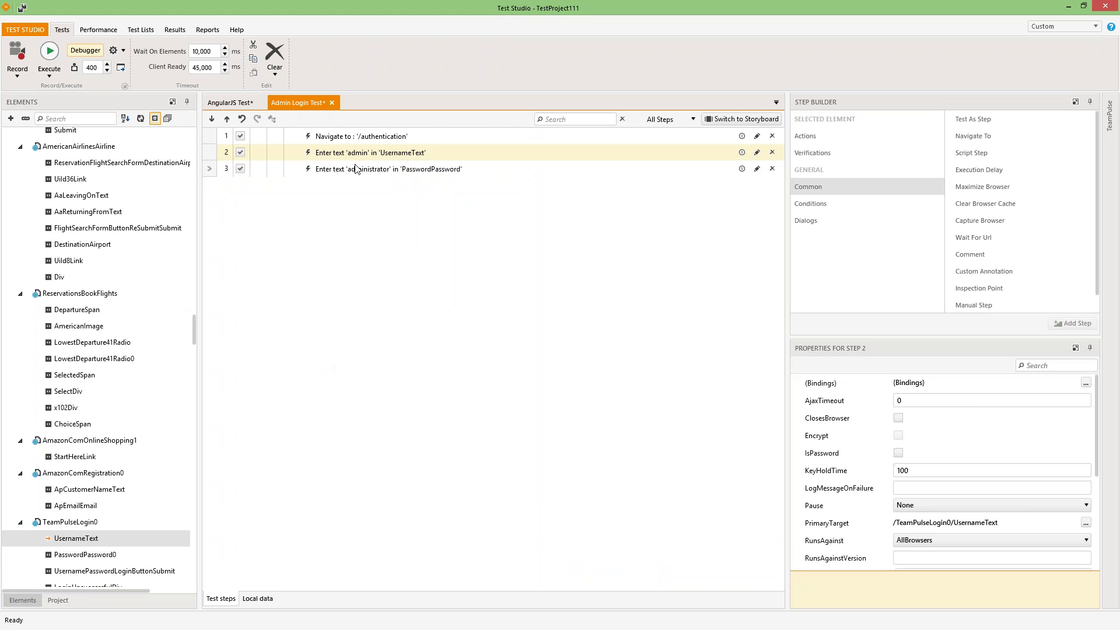
pyautogui.click(358, 170)
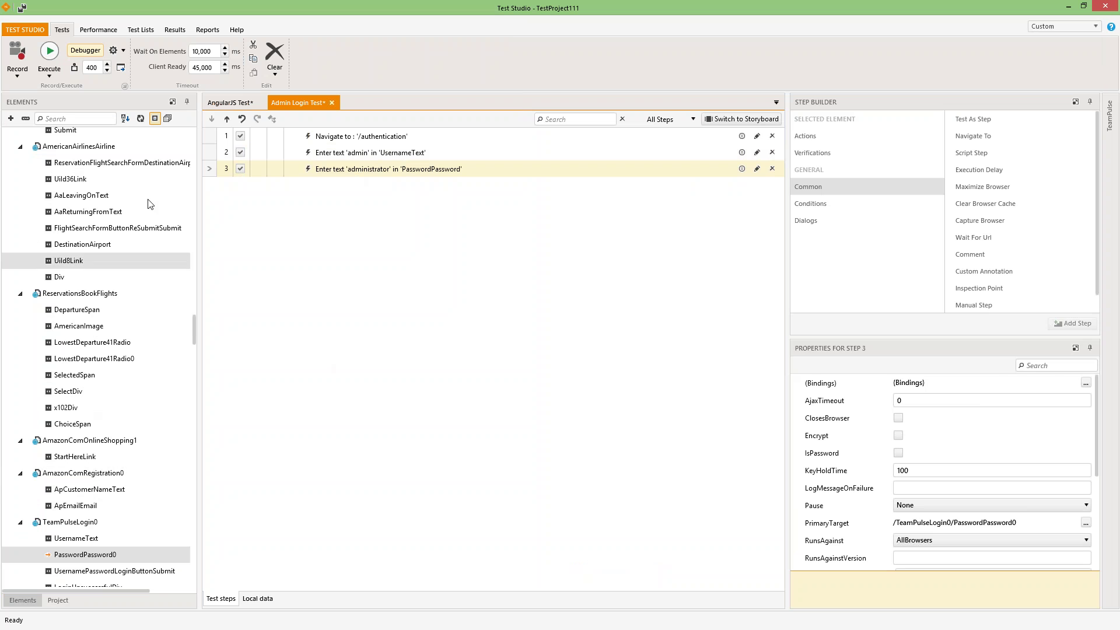
pyautogui.click(168, 119)
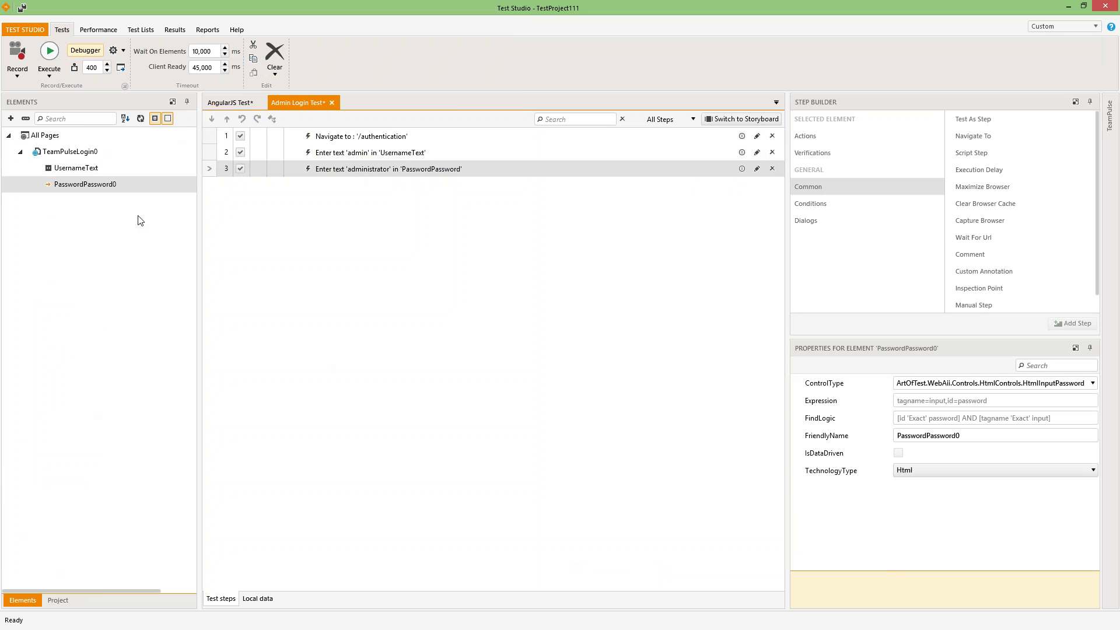
pyautogui.click(389, 154)
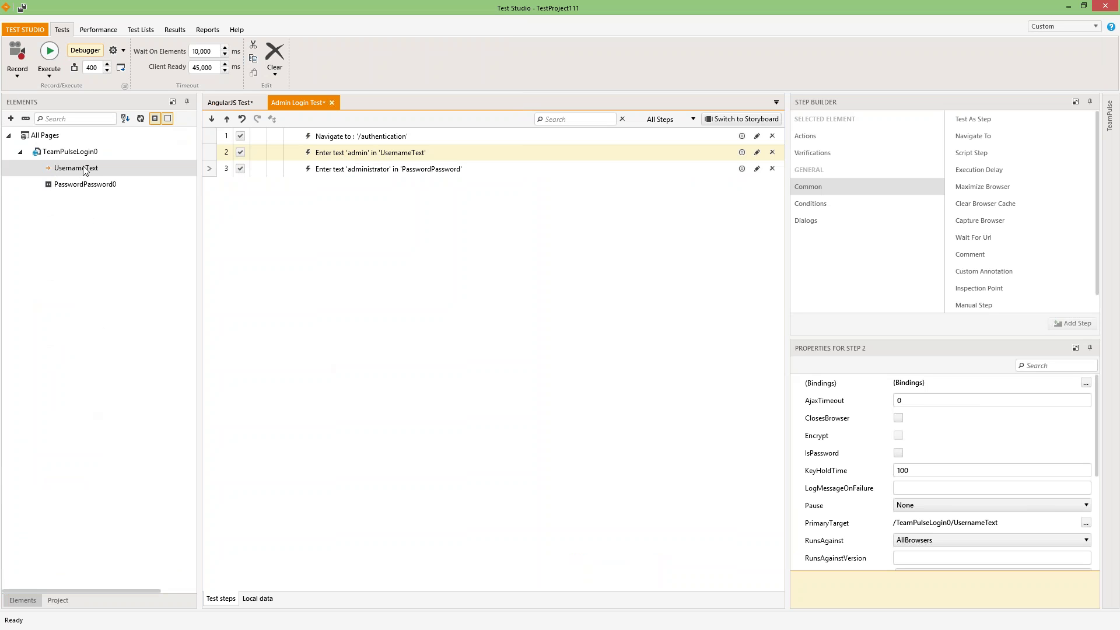
pyautogui.click(345, 170)
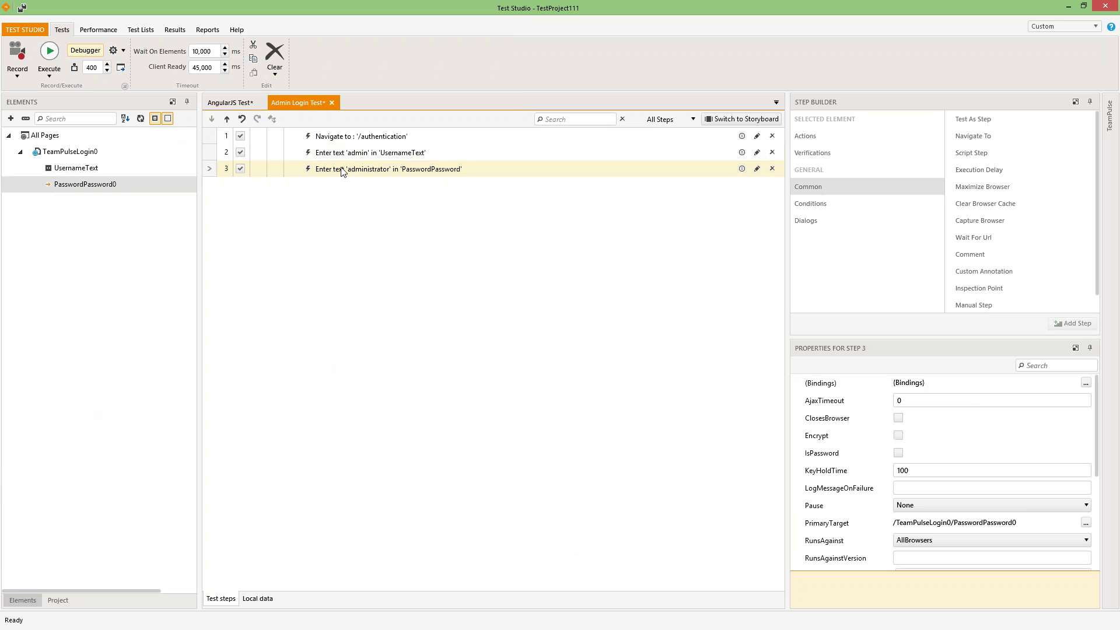
# - Open PasswordPassword0 with Edit in Live and shrink Test Studio to show the browser
pyautogui.rightClick(88, 186)
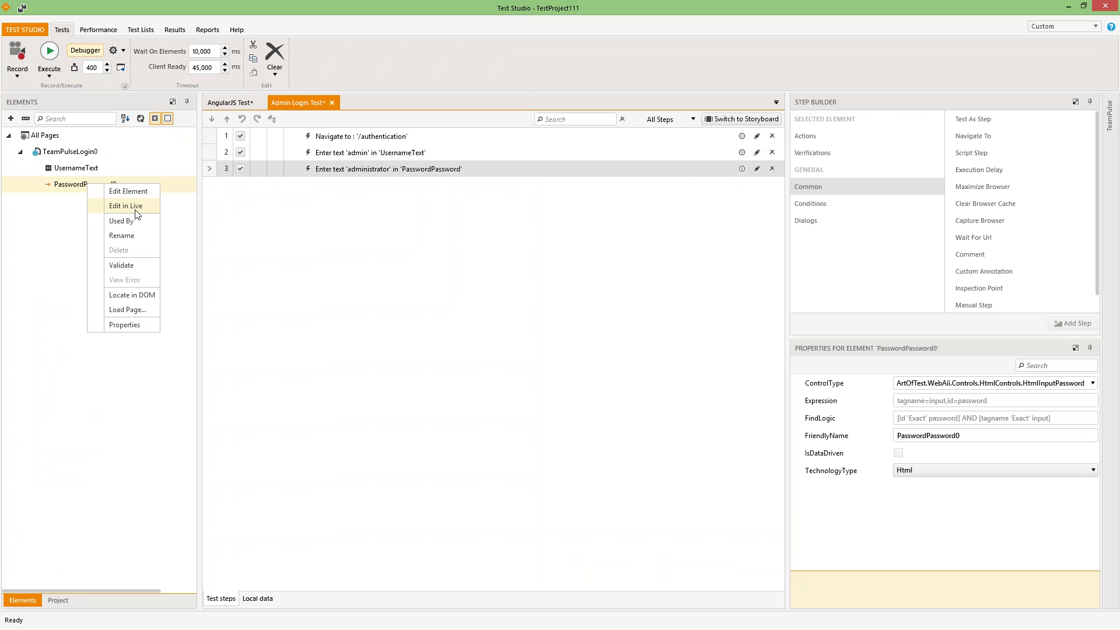
pyautogui.click(516, 10)
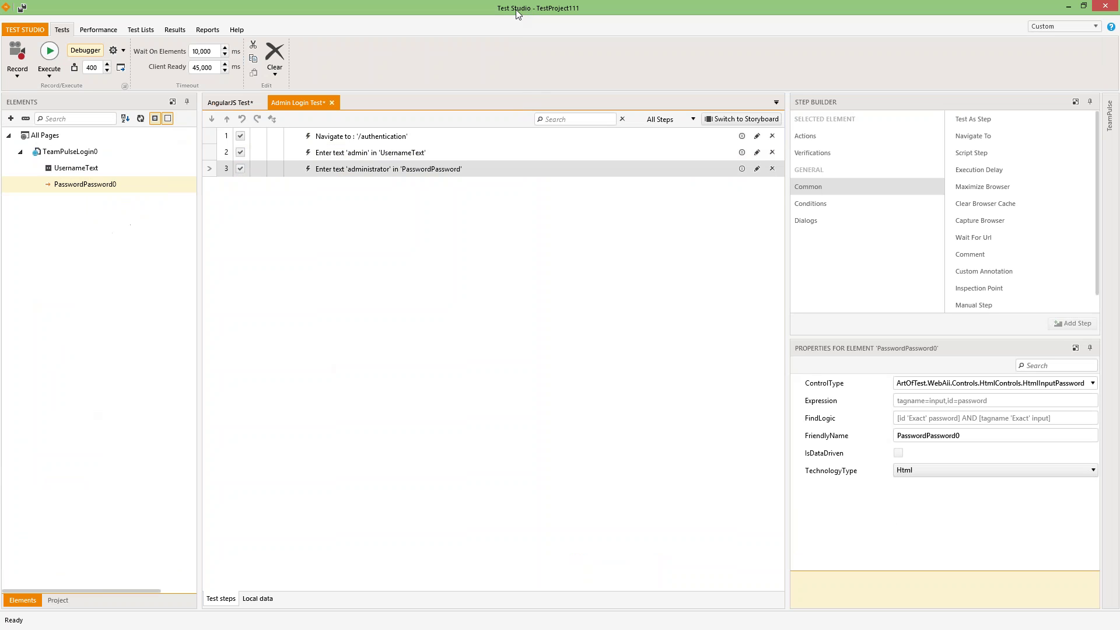
pyautogui.moveTo(498, 11); pyautogui.dragTo(1119, 125)
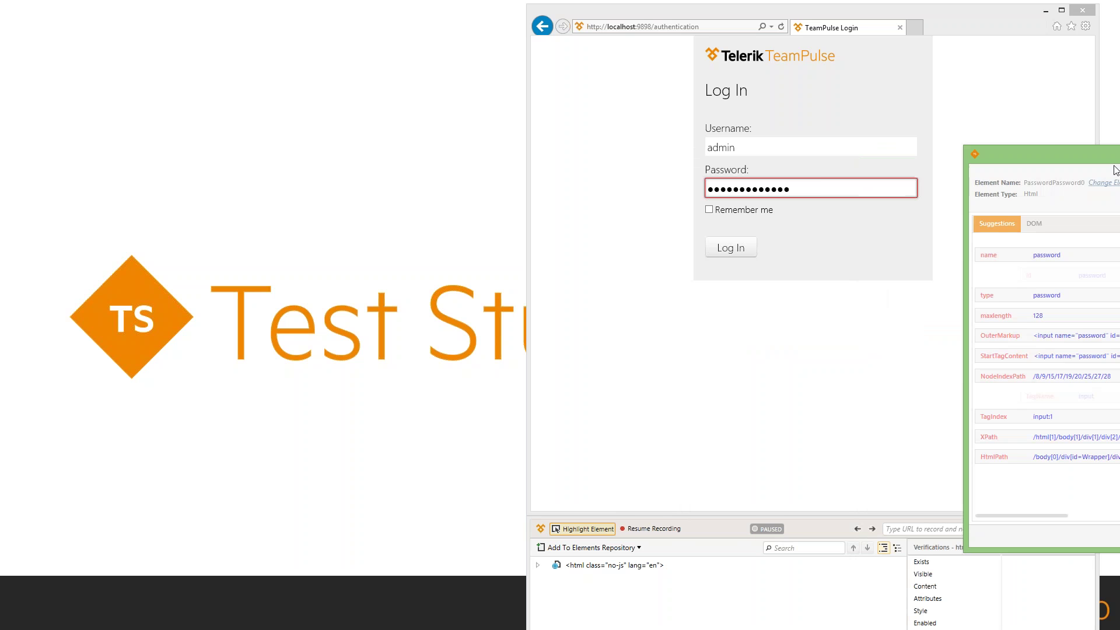
# - Dock the Find Settings on the left half beside the browser and widen the pane
pyautogui.moveTo(991, 146); pyautogui.dragTo(7, 119)
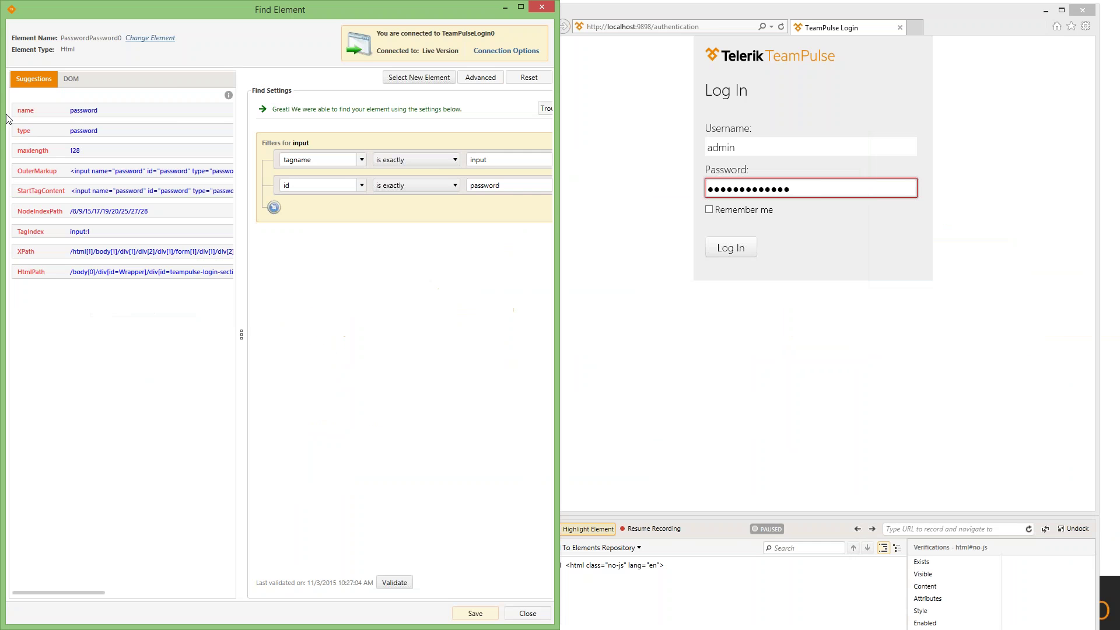
pyautogui.moveTo(241, 335); pyautogui.dragTo(179, 340)
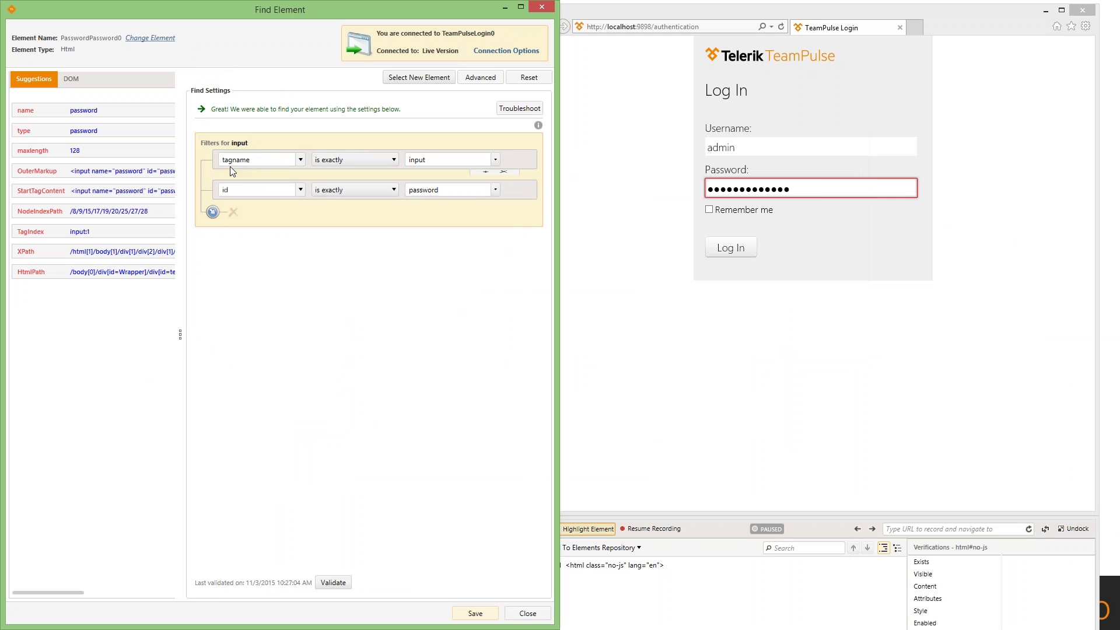
pyautogui.moveTo(257, 166)
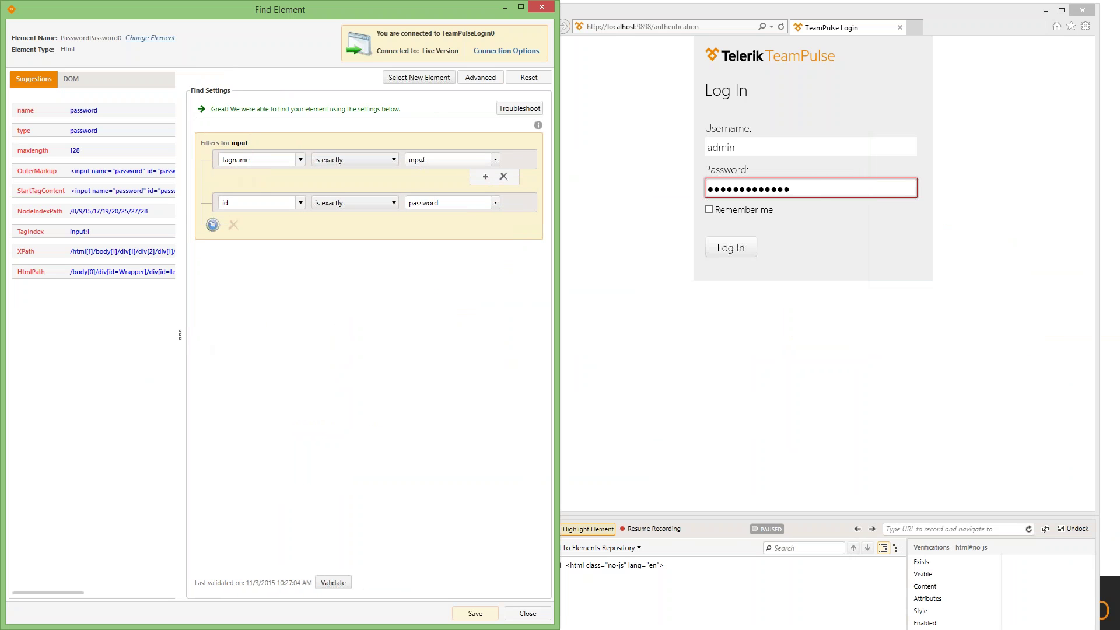
pyautogui.moveTo(439, 184)
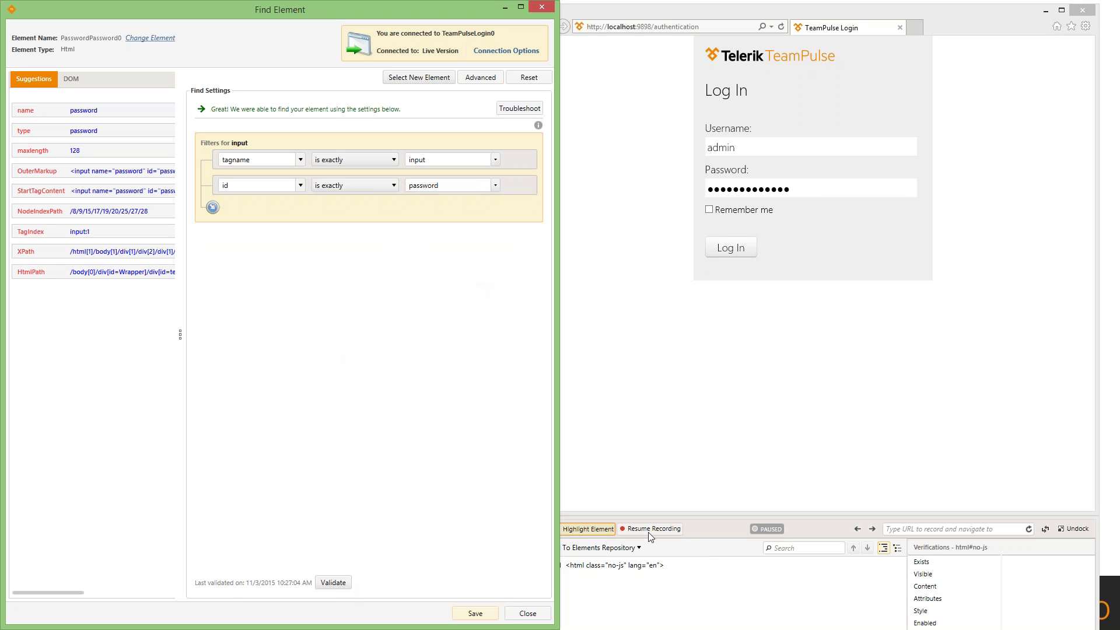
# - Turn on element highlighting and validate the tagname input and id password filters
pyautogui.click(603, 532)
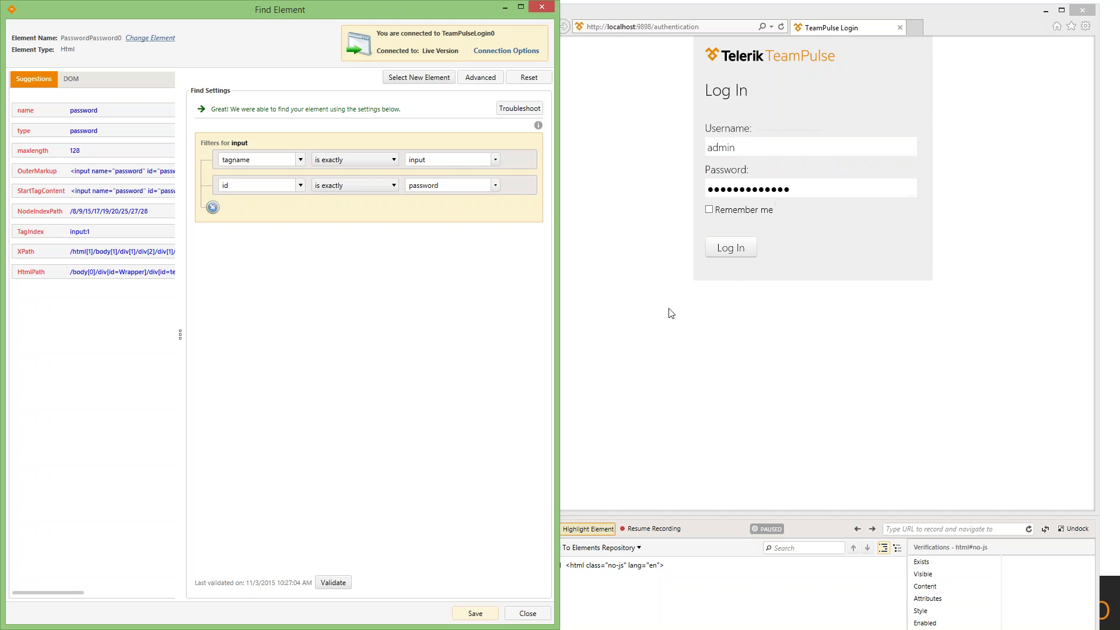
pyautogui.click(331, 583)
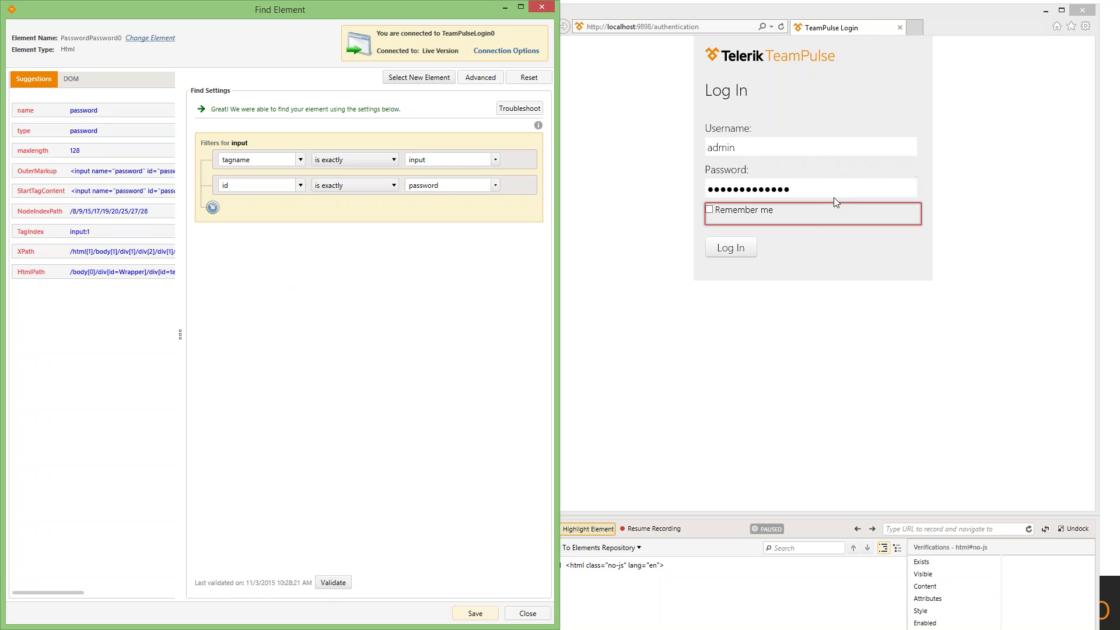
pyautogui.rightClick(812, 189)
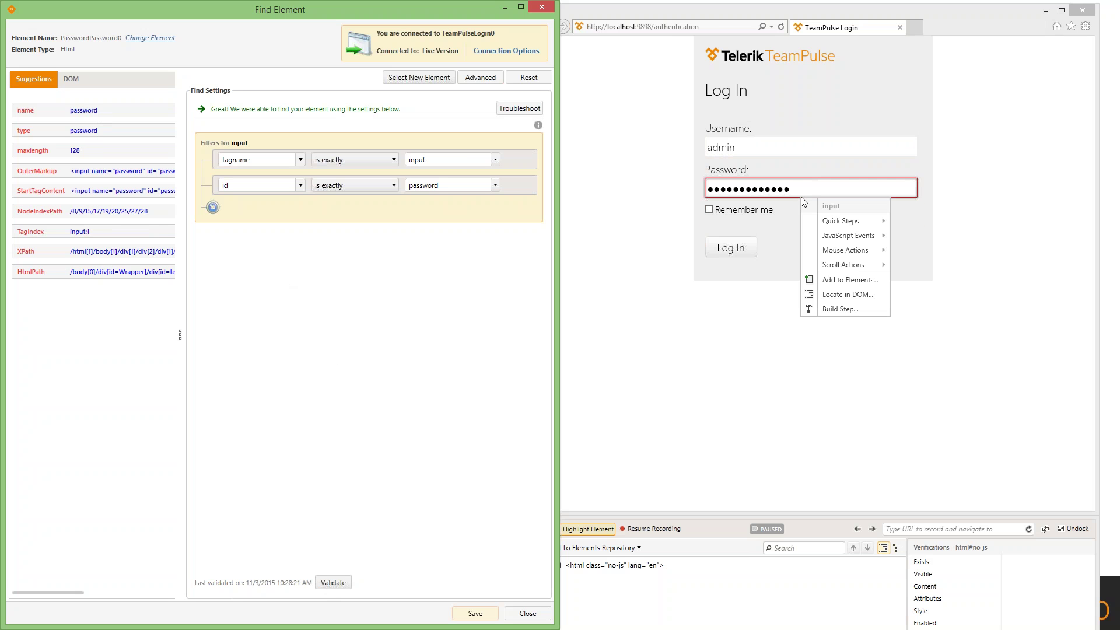
pyautogui.click(334, 582)
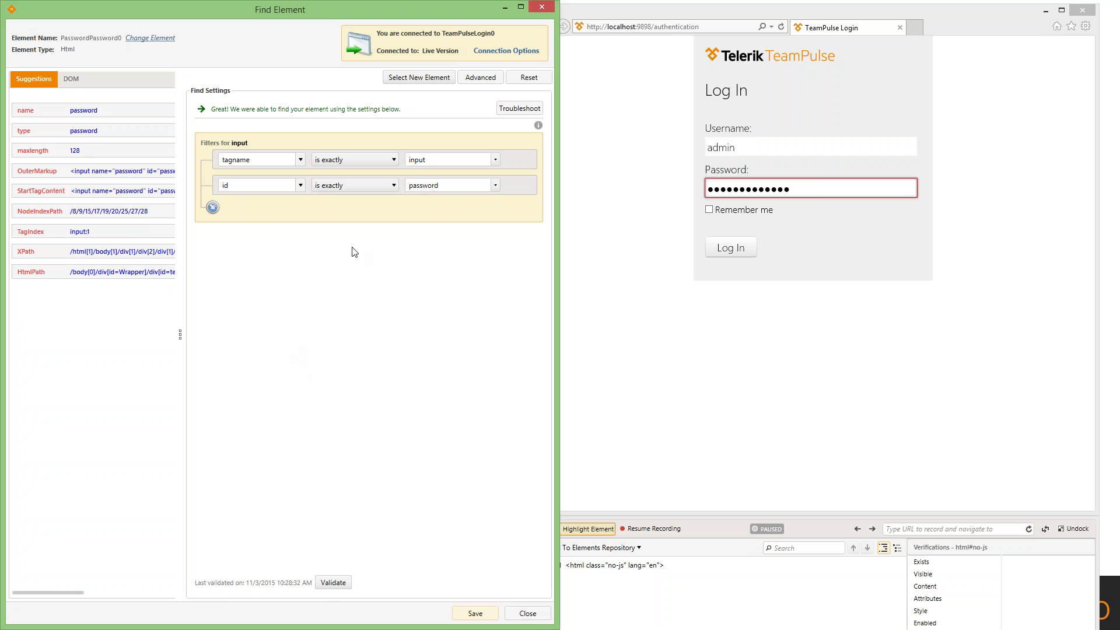
pyautogui.moveTo(444, 202)
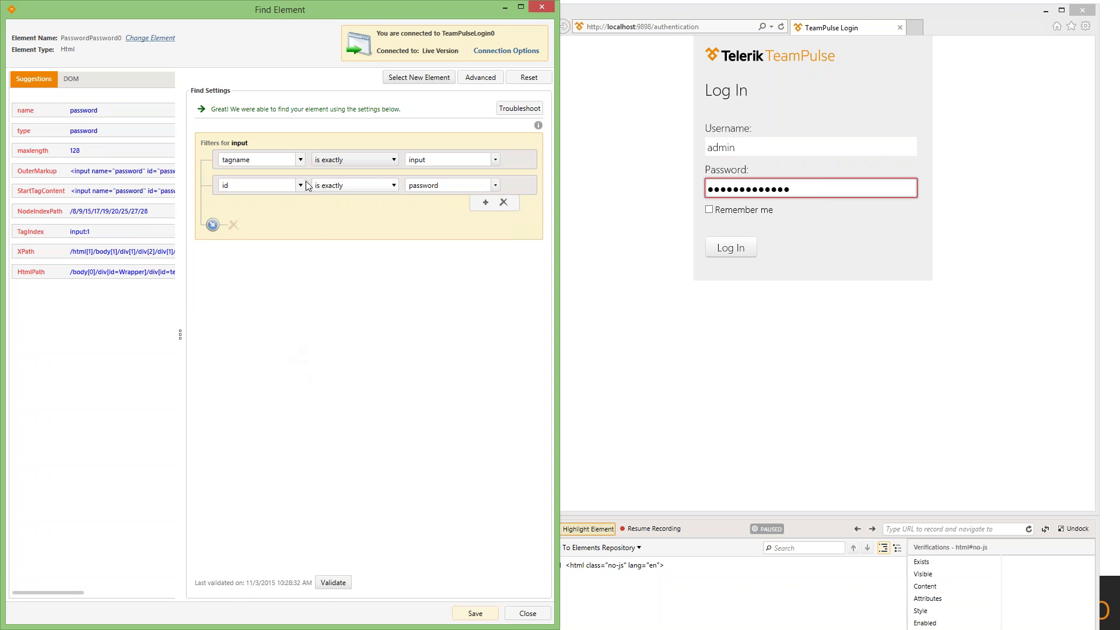
# - Change the id filter value to password745097 and validate, finding the field only by back-up search
pyautogui.click(444, 189)
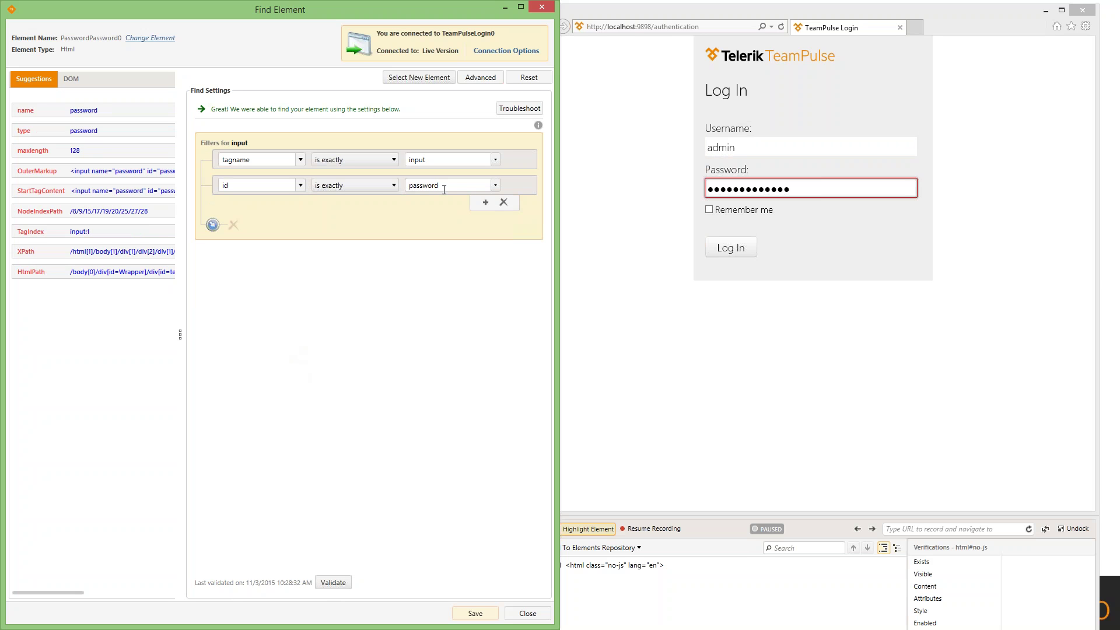
pyautogui.write('?45097')
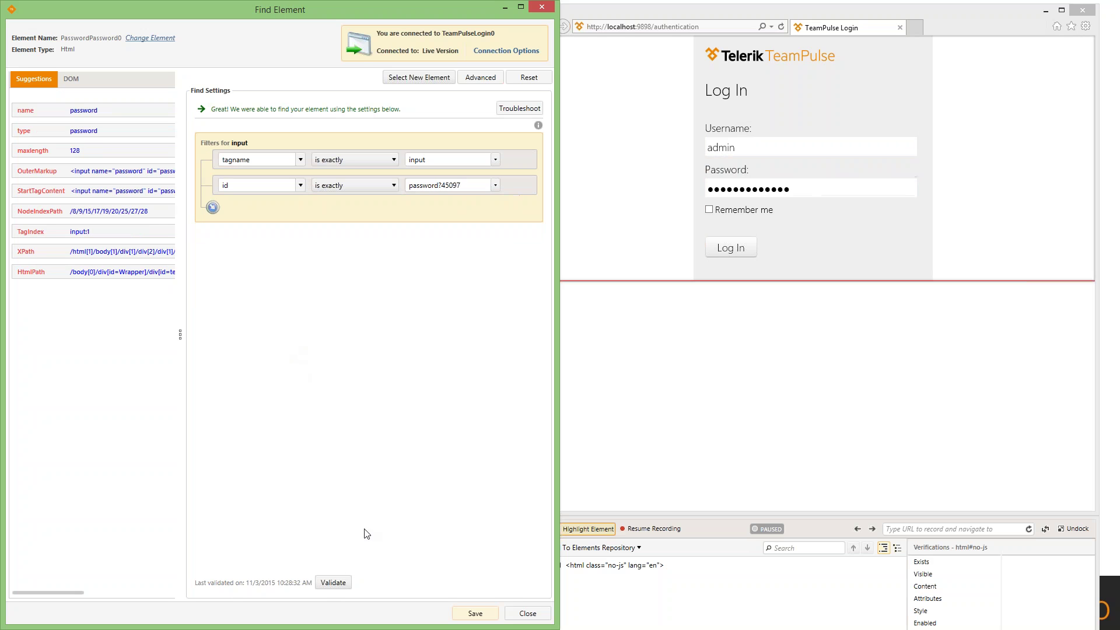
pyautogui.click(333, 582)
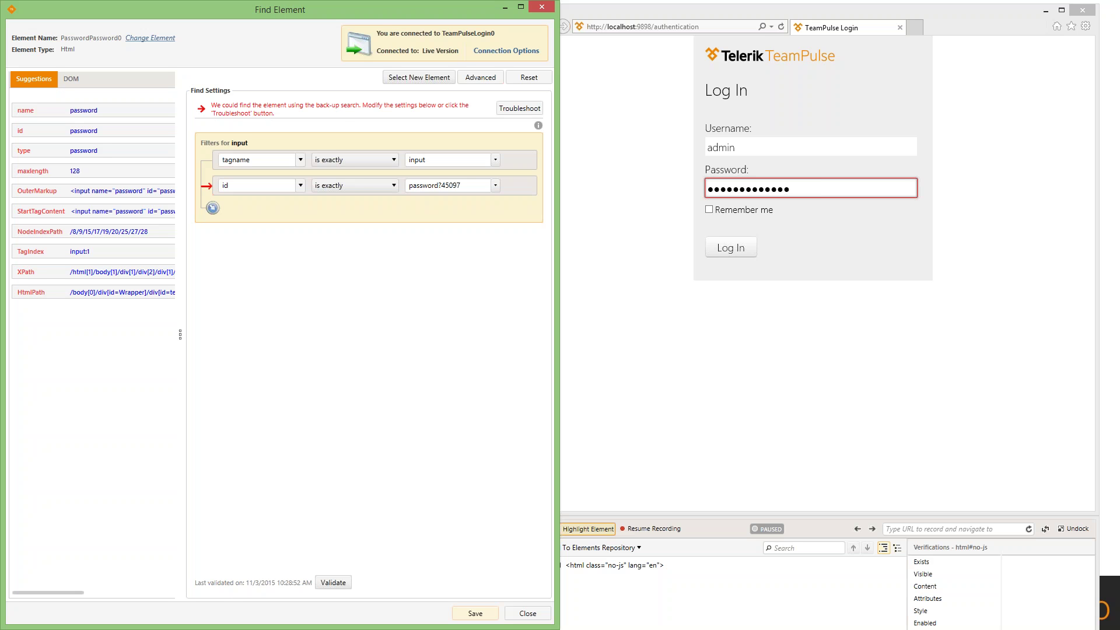
pyautogui.moveTo(205, 188)
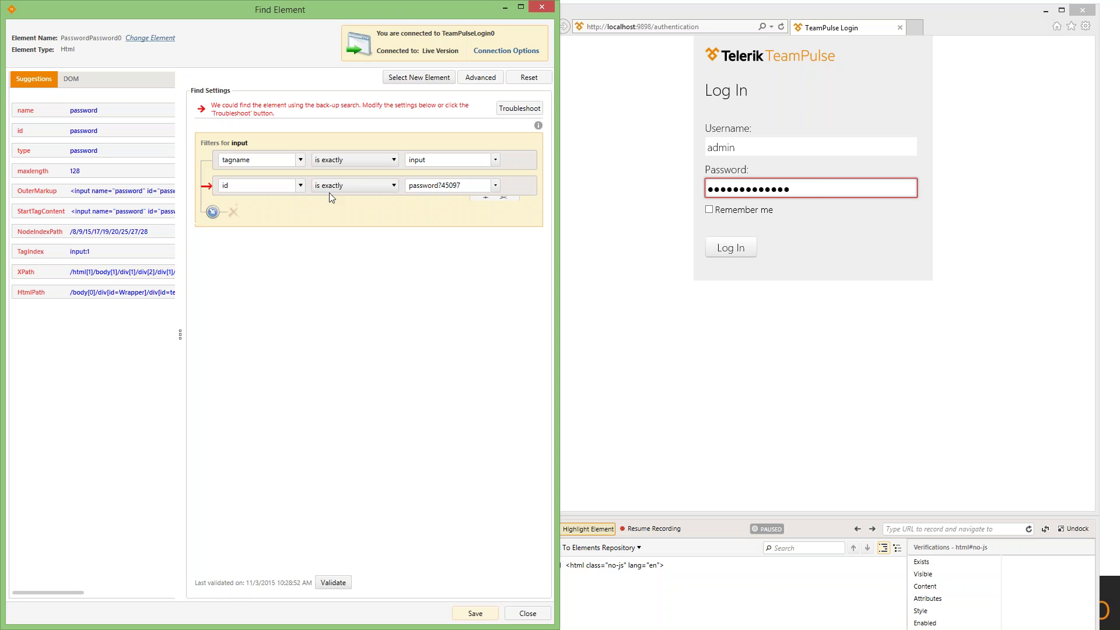
pyautogui.moveTo(329, 192)
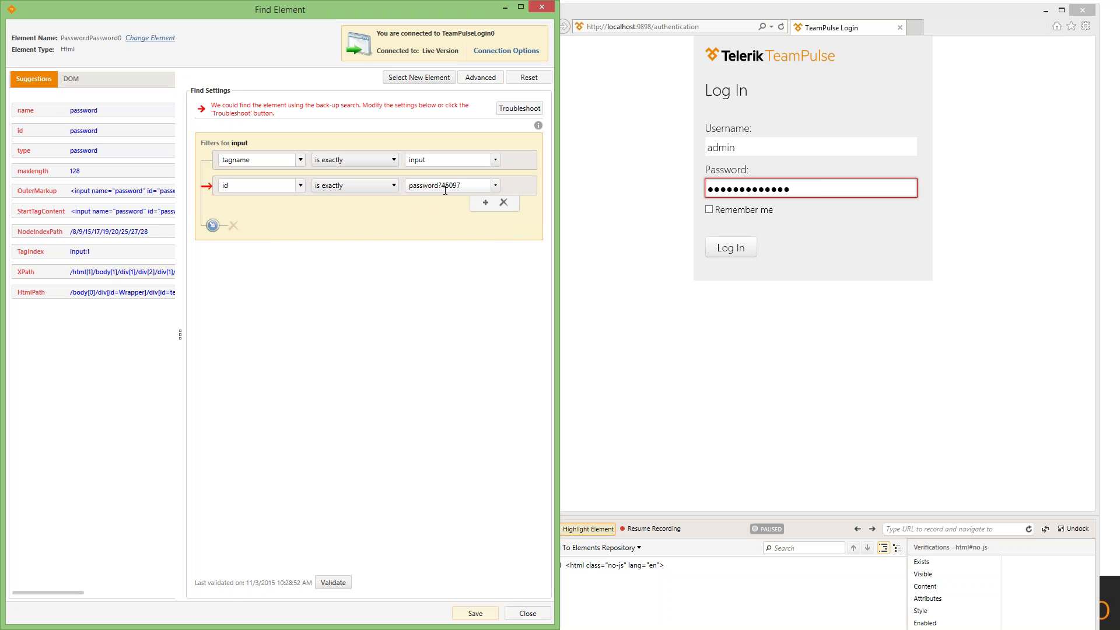
pyautogui.click(52, 114)
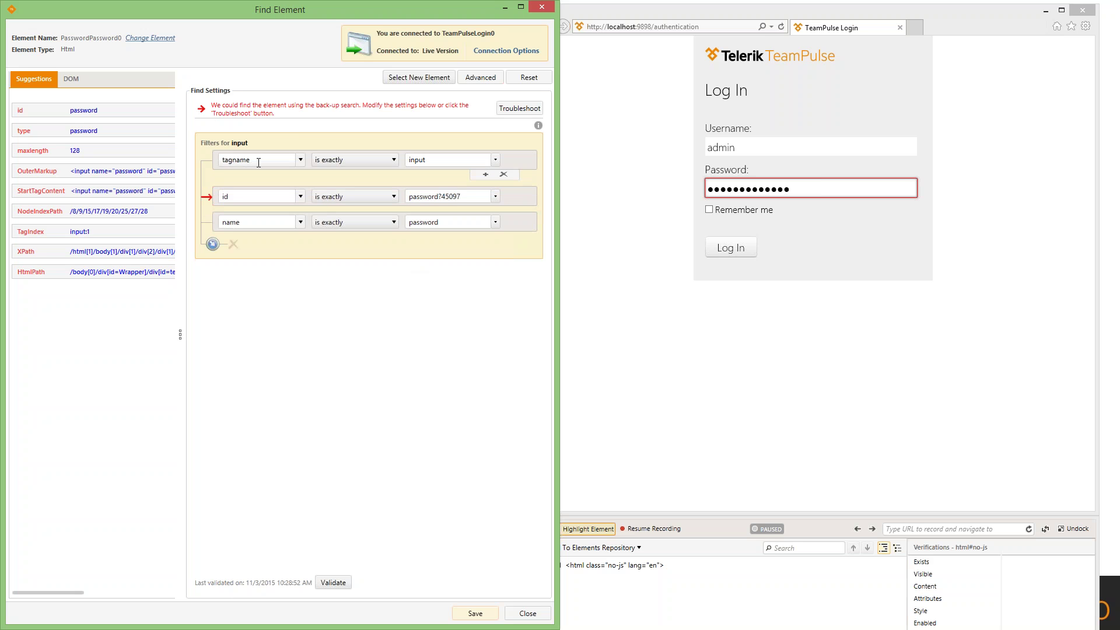
pyautogui.moveTo(336, 217)
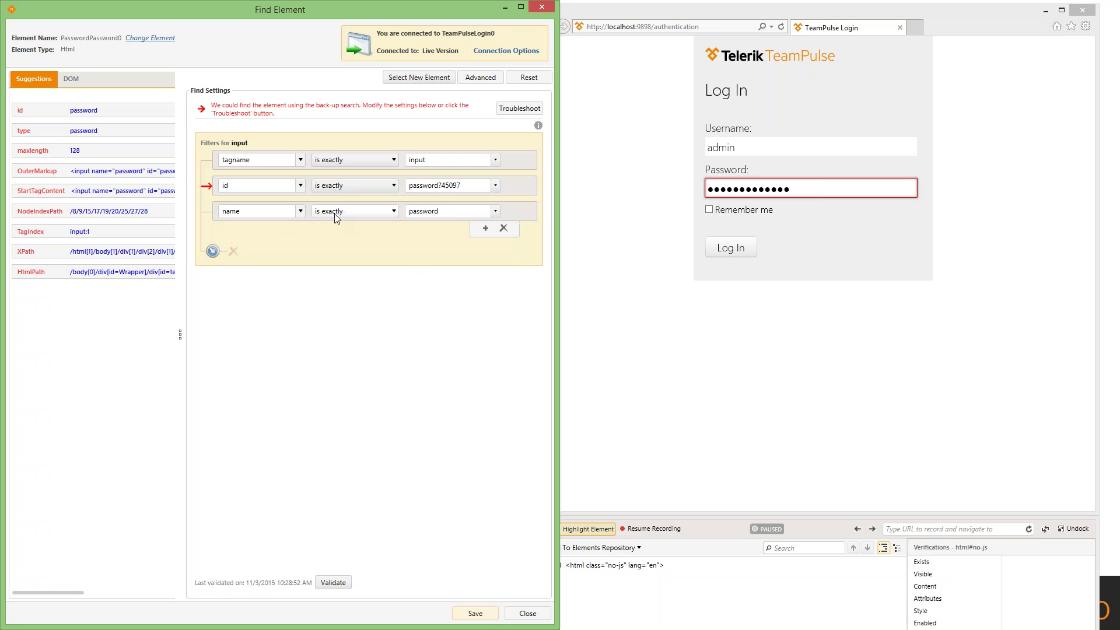
pyautogui.moveTo(509, 190)
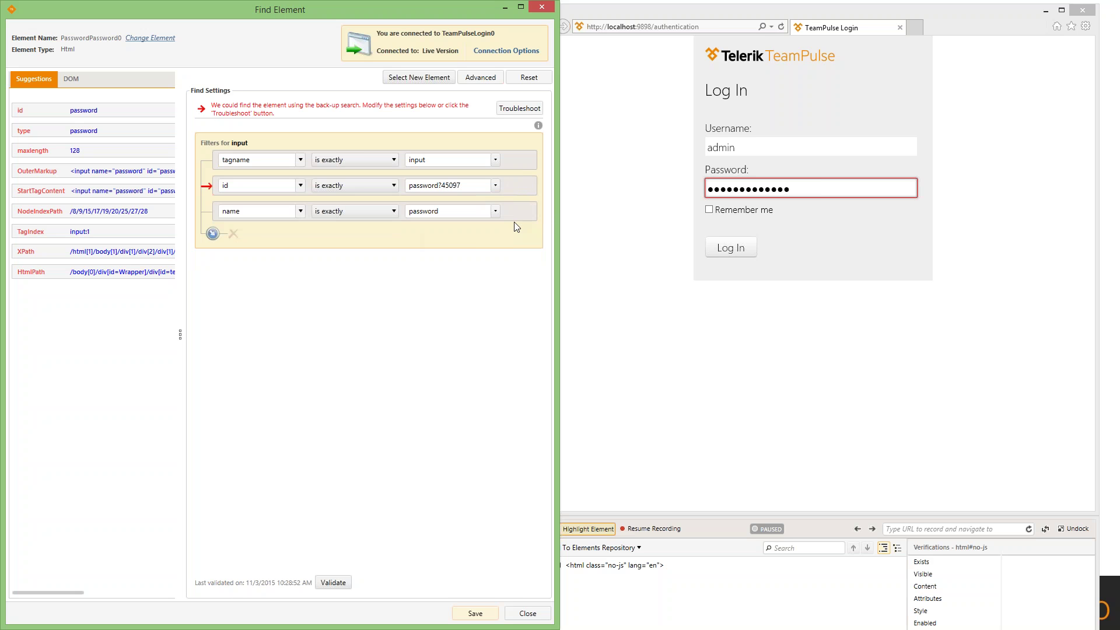
pyautogui.click(505, 213)
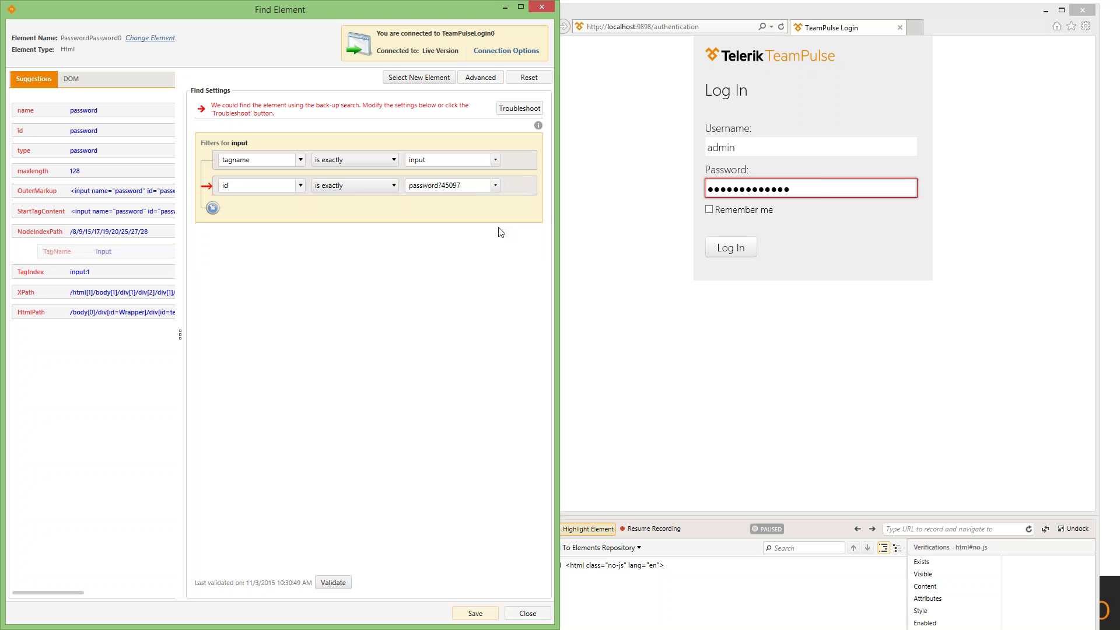
pyautogui.moveTo(244, 187)
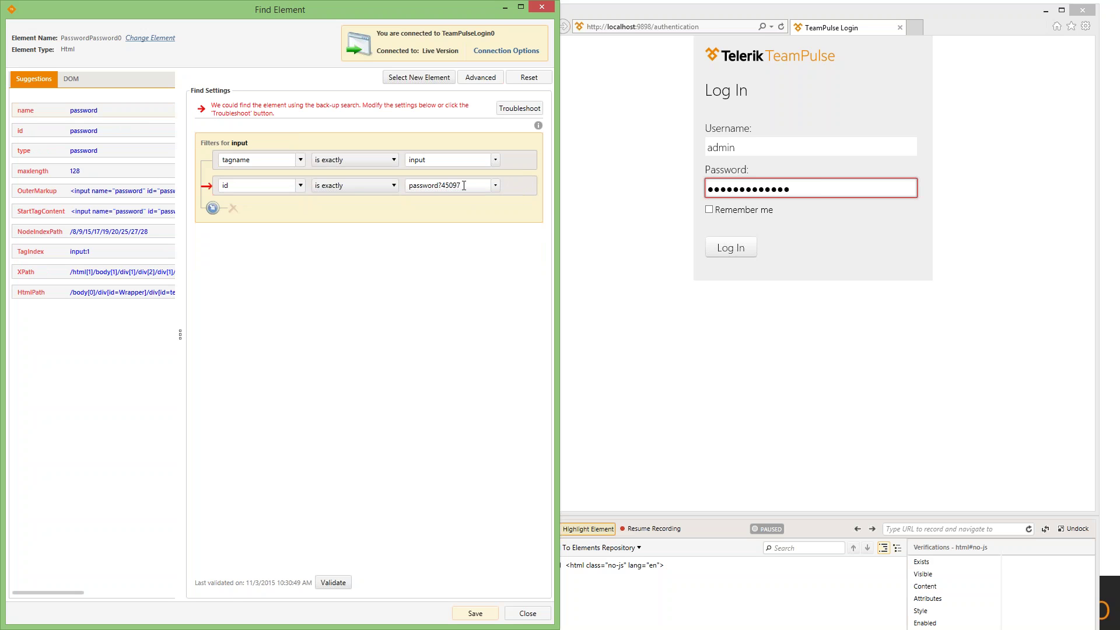
# - Trim the id value to 'password', switch its operator to contains, validate, and show the DOM tree
pyautogui.moveTo(463, 186)
pyautogui.moveTo(464, 185); pyautogui.dragTo(438, 191)
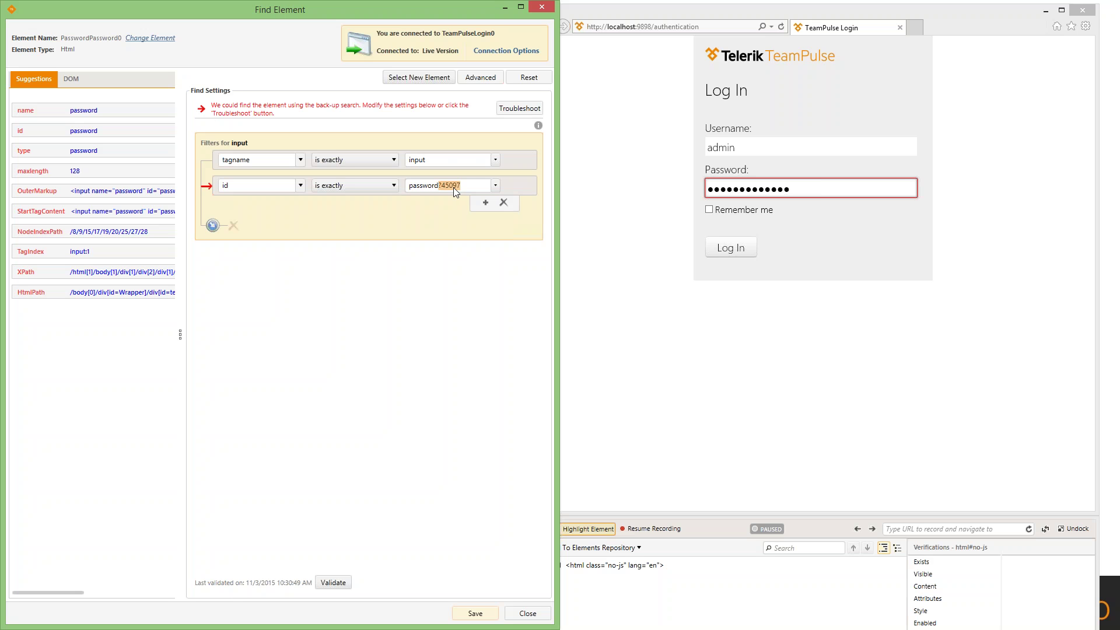
pyautogui.press('BackSpace')
pyautogui.click(356, 186)
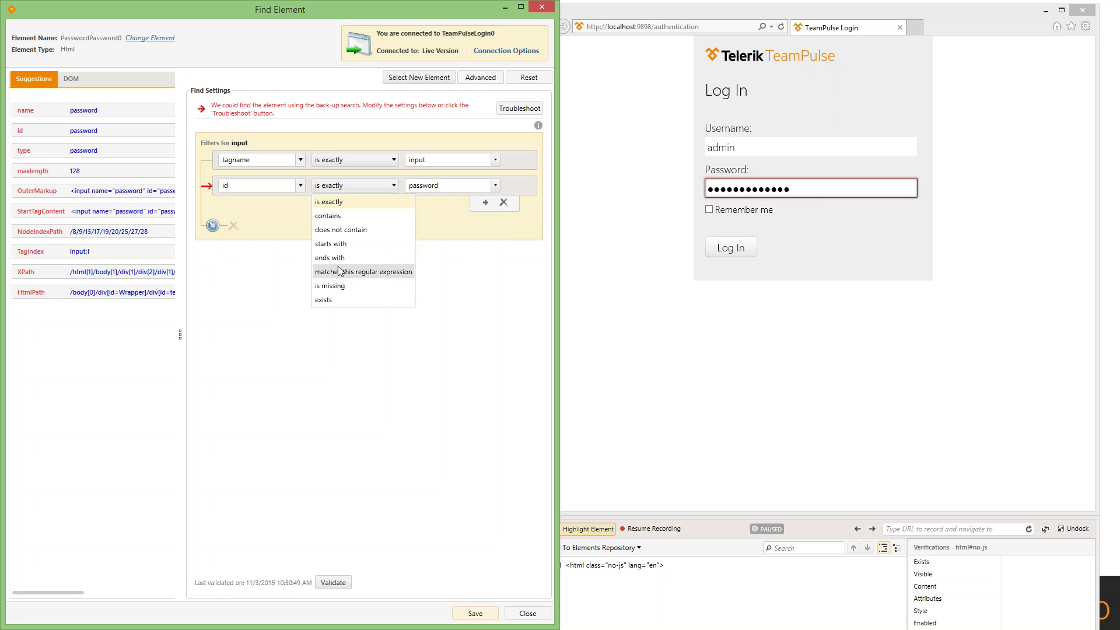
pyautogui.click(337, 217)
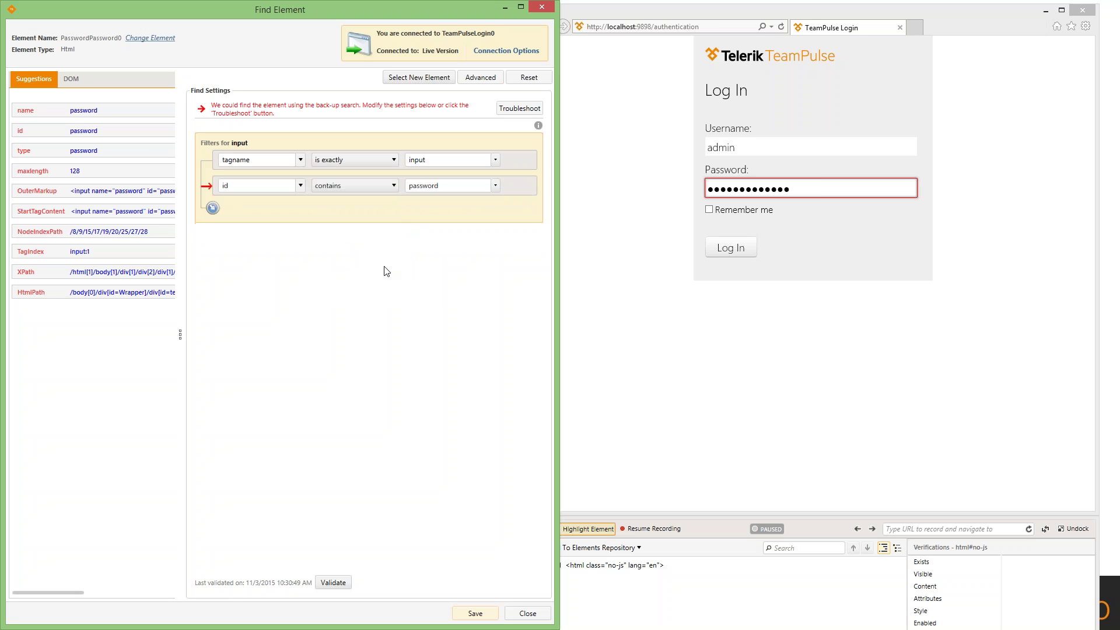
pyautogui.click(331, 582)
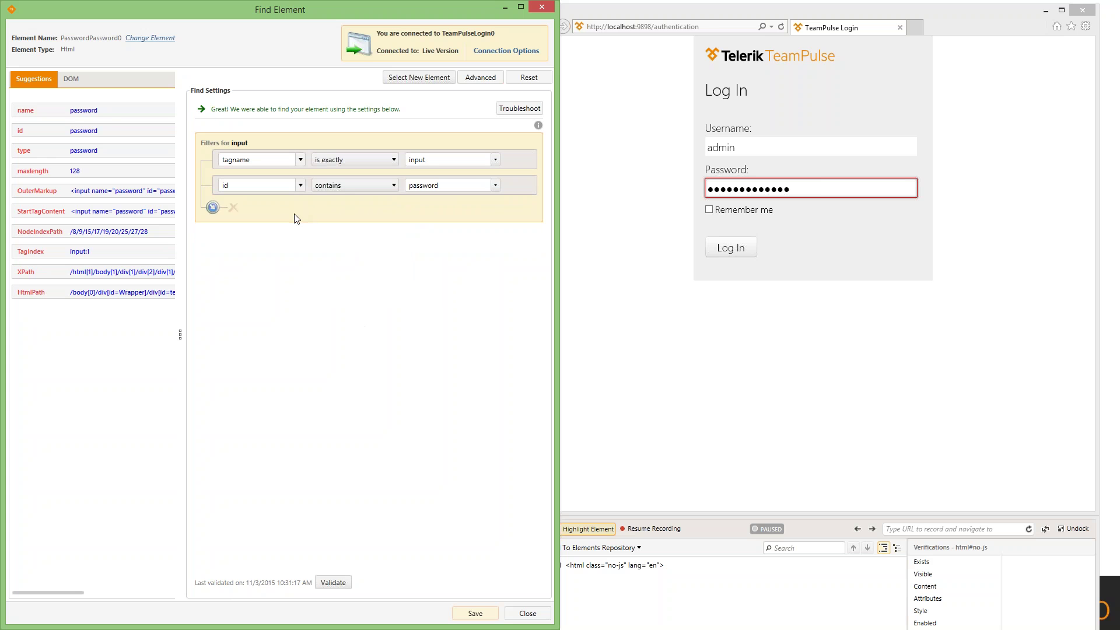
pyautogui.click(69, 80)
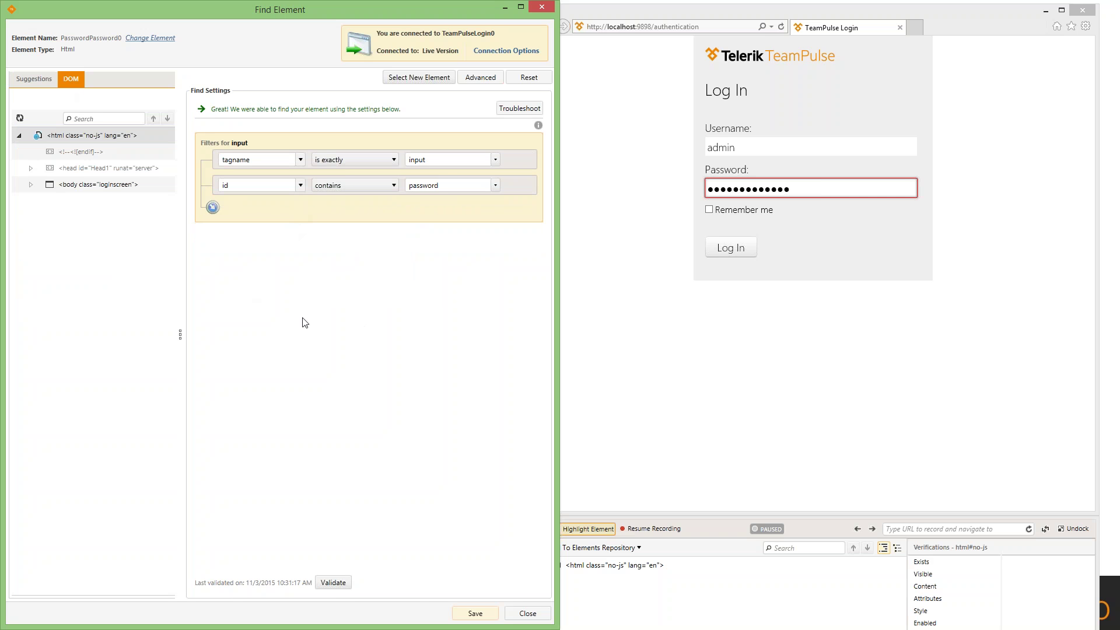
# - Revalidate, widen the DOM tree, and inspect the password field's parent divs up to the log-in div
pyautogui.click(335, 582)
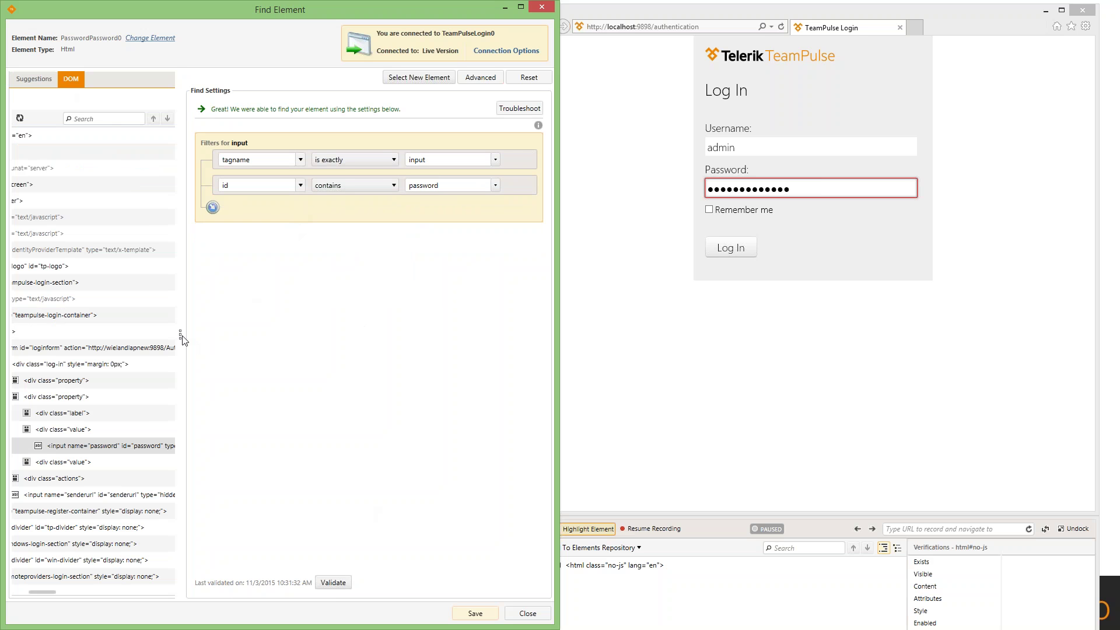
pyautogui.moveTo(182, 340); pyautogui.dragTo(265, 337)
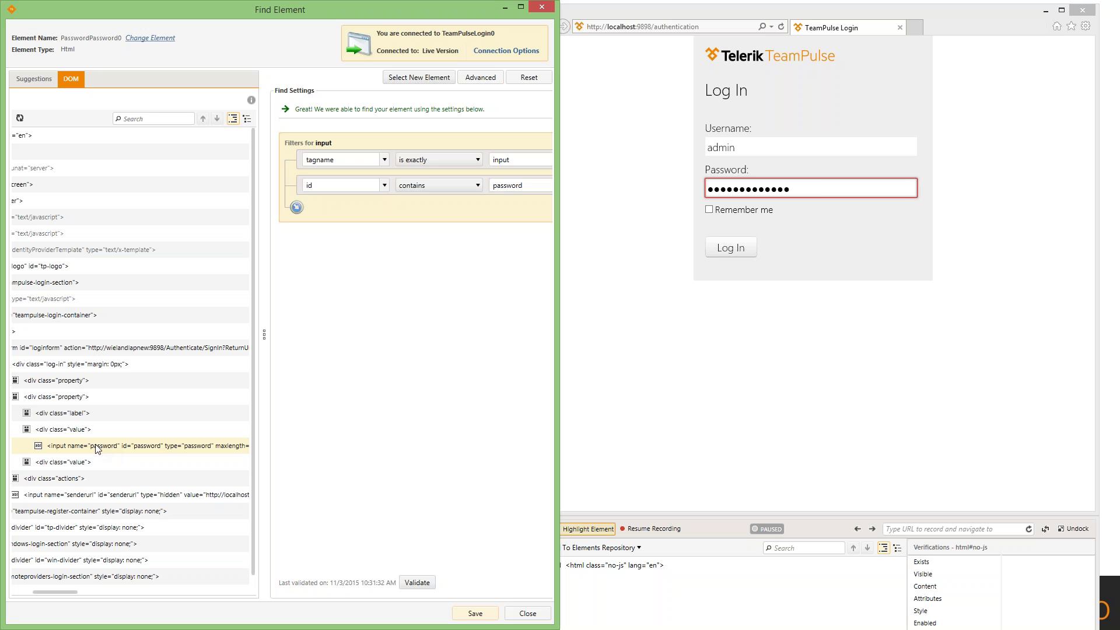
pyautogui.click(58, 432)
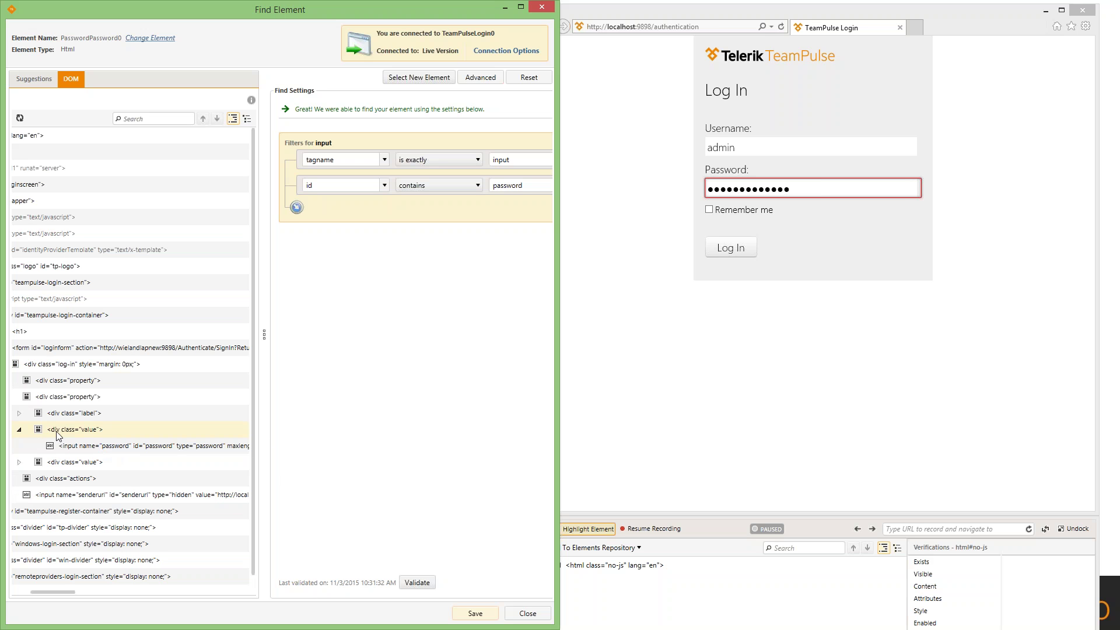
pyautogui.click(60, 415)
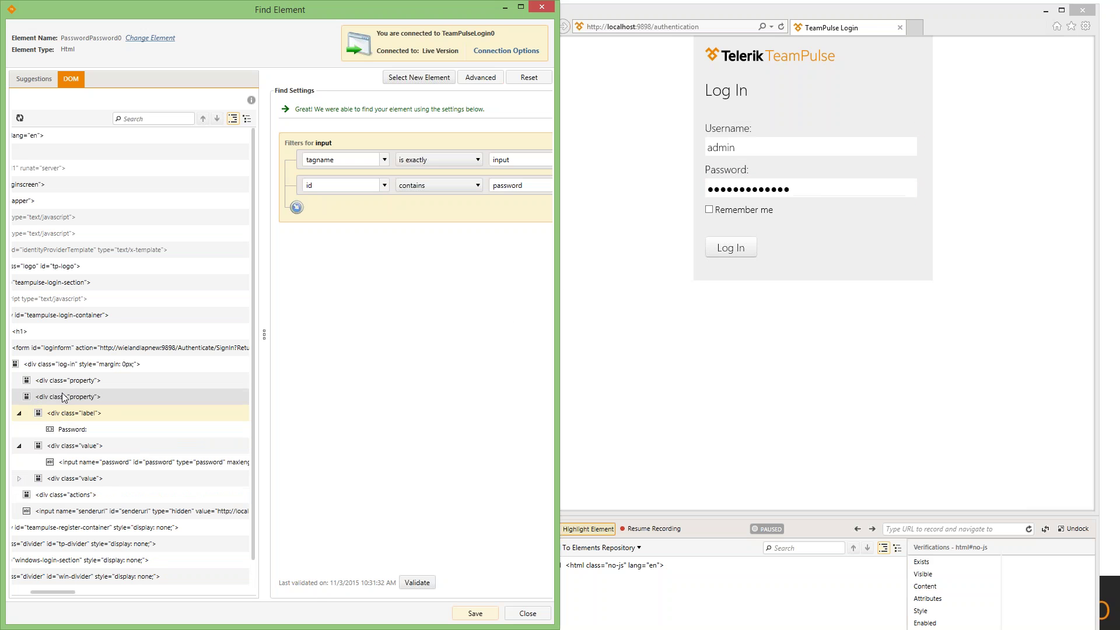
pyautogui.click(56, 365)
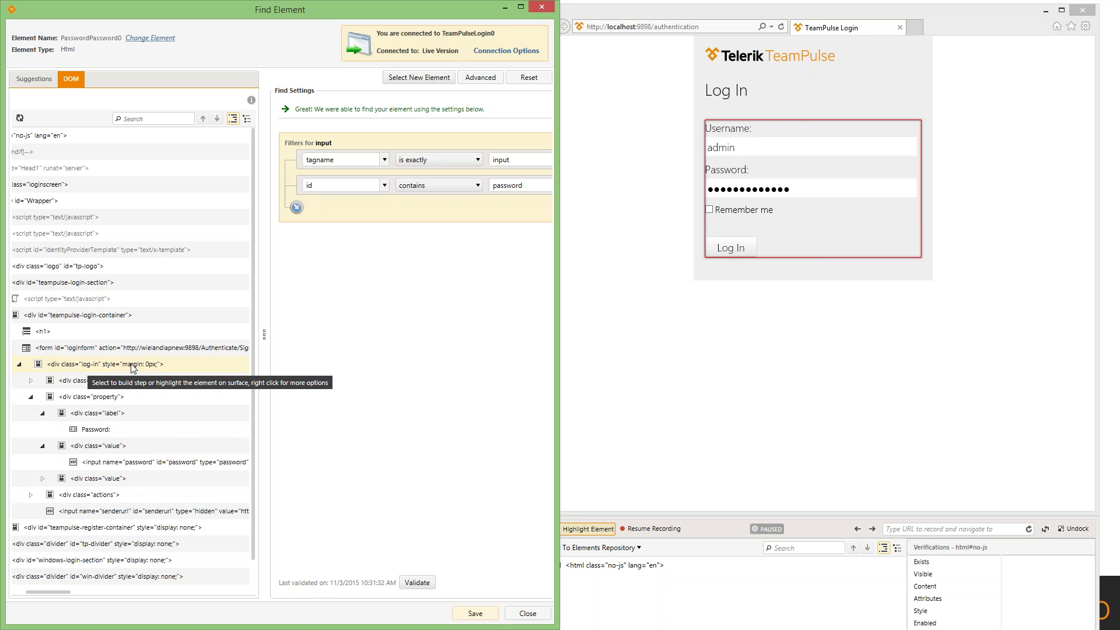
# - Walk from the loginform form through the Username divs down to the username input
pyautogui.click(76, 350)
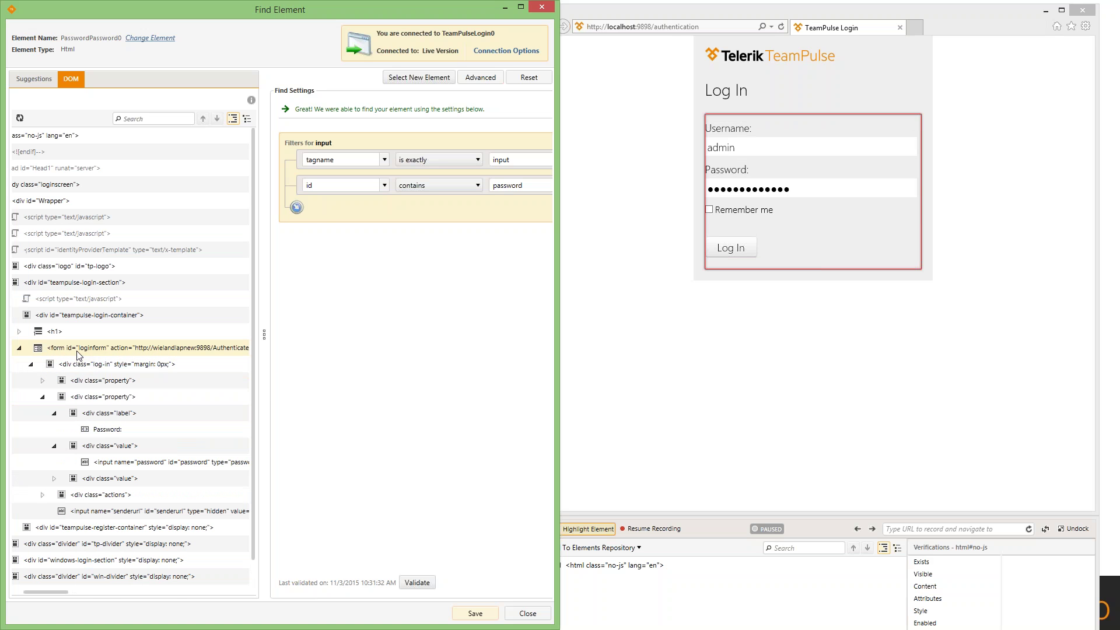
pyautogui.click(51, 332)
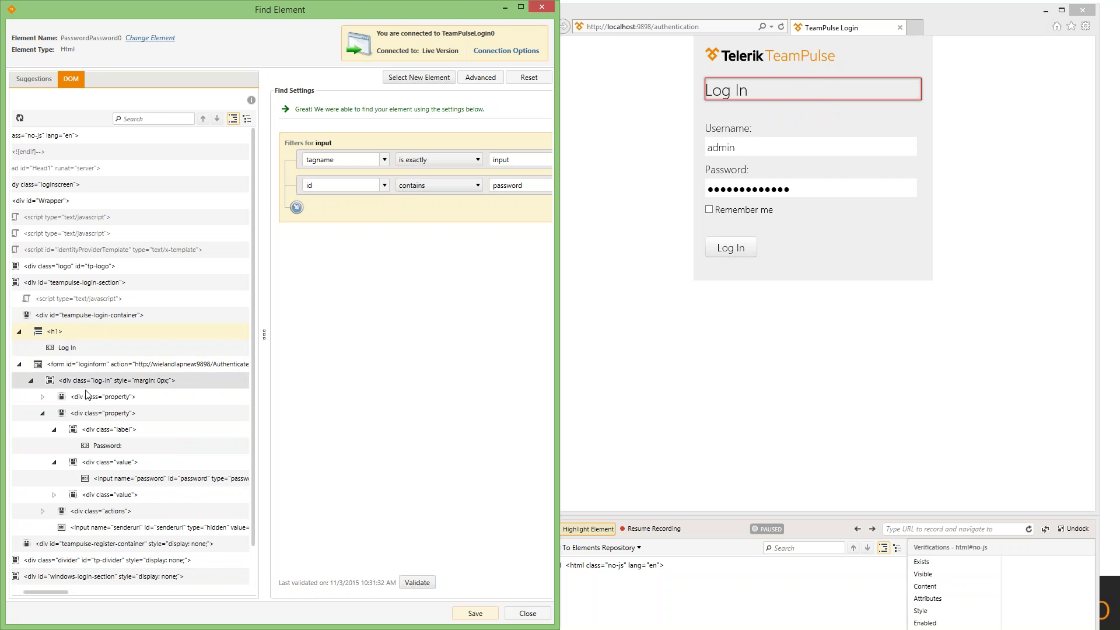
pyautogui.click(90, 396)
pyautogui.click(77, 417)
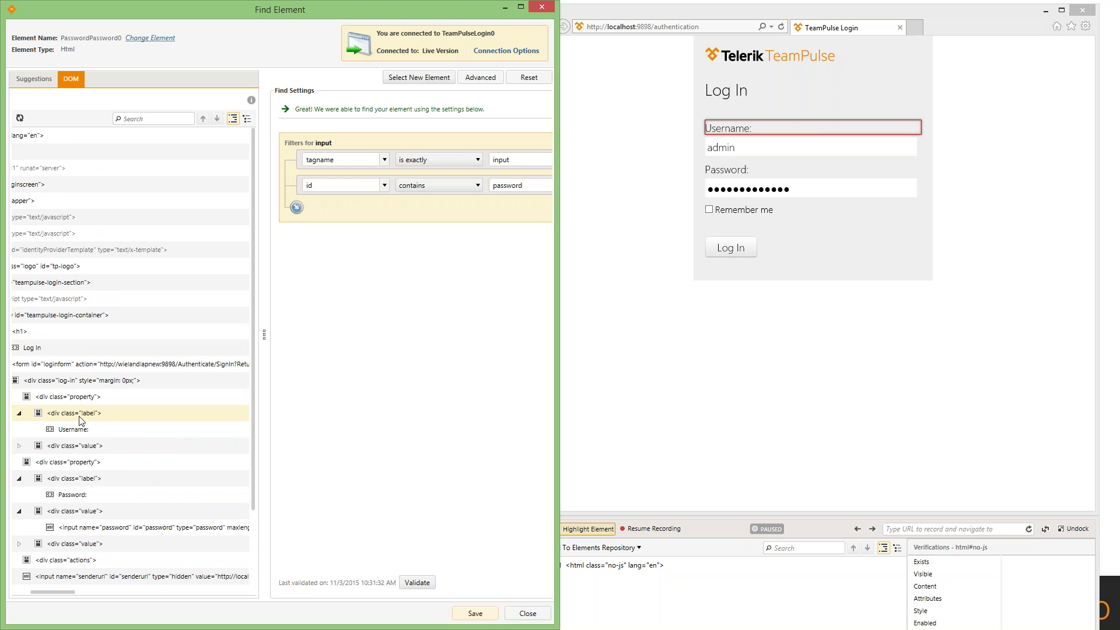
pyautogui.click(64, 446)
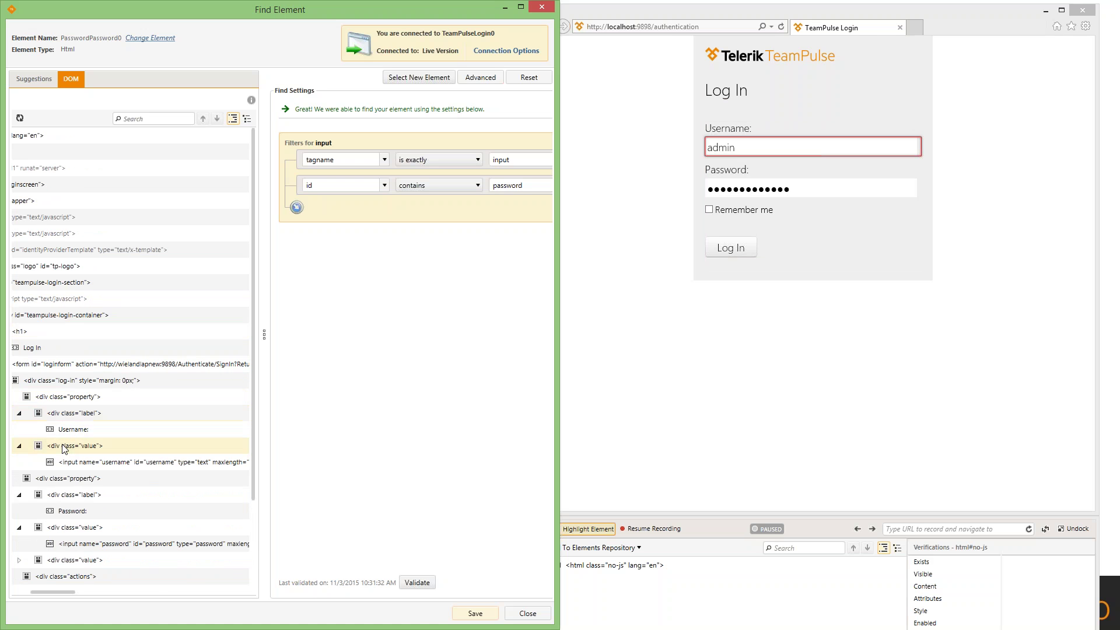
pyautogui.click(68, 463)
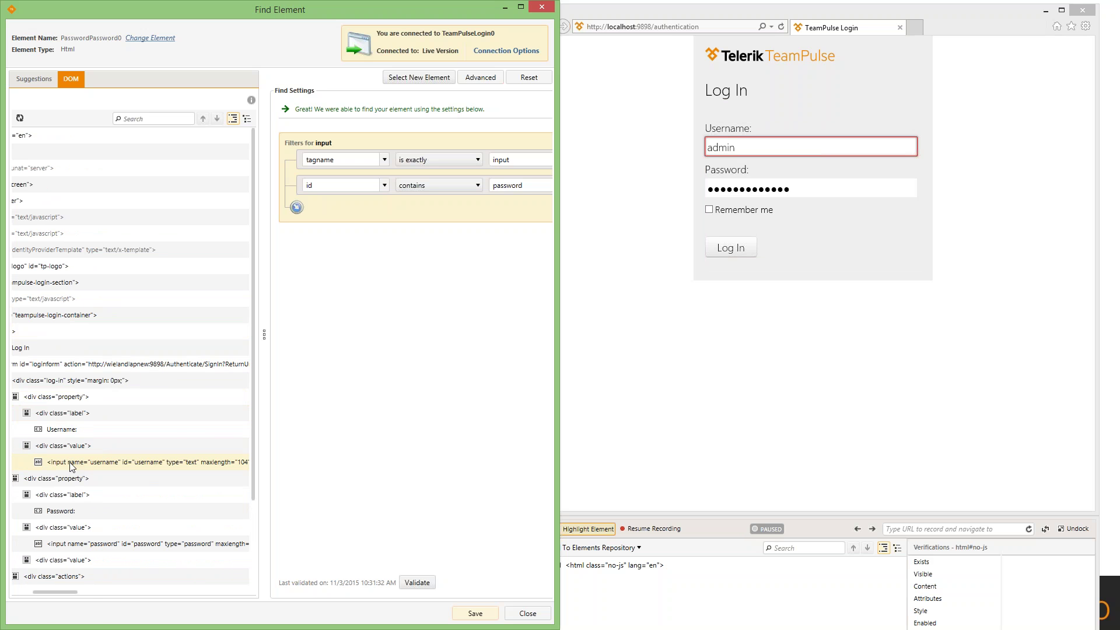
# - Replace the find target with the username input, so it filters on id username and tagname input
pyautogui.rightClick(70, 467)
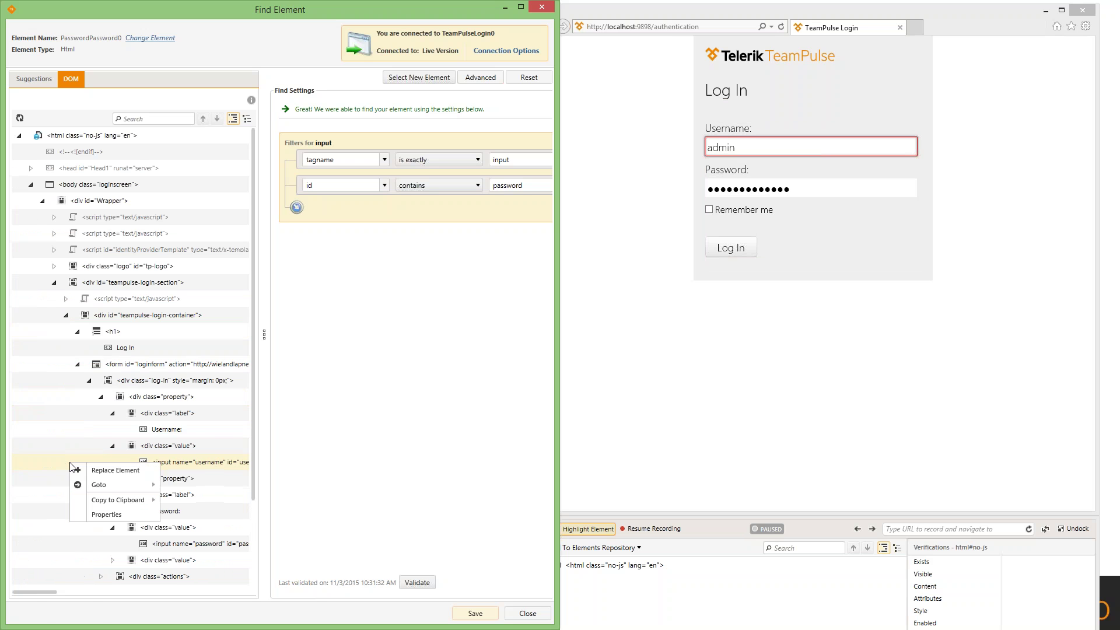
pyautogui.click(111, 473)
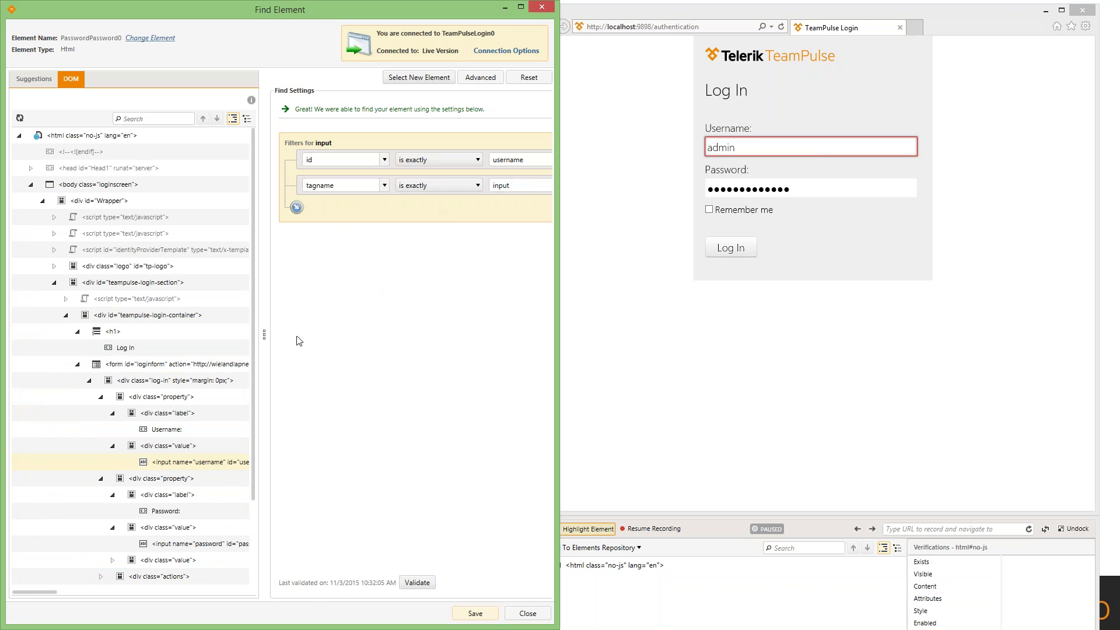
# - Search the DOM for 'password' and step through the matches to the password input field
pyautogui.moveTo(263, 332); pyautogui.dragTo(224, 330)
pyautogui.click(132, 120)
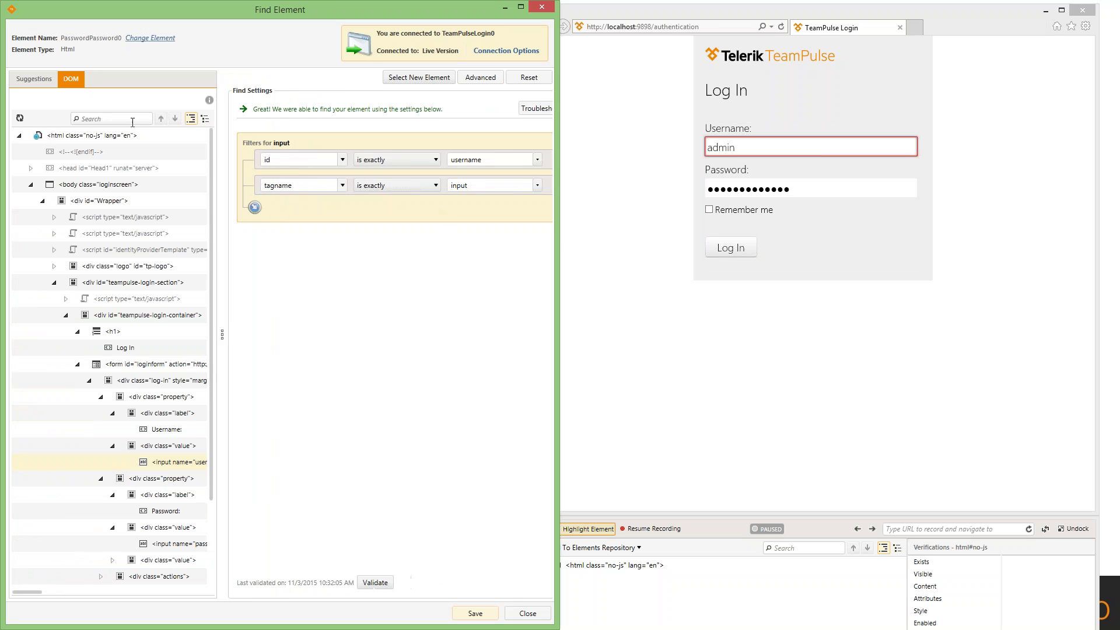
pyautogui.write('password')
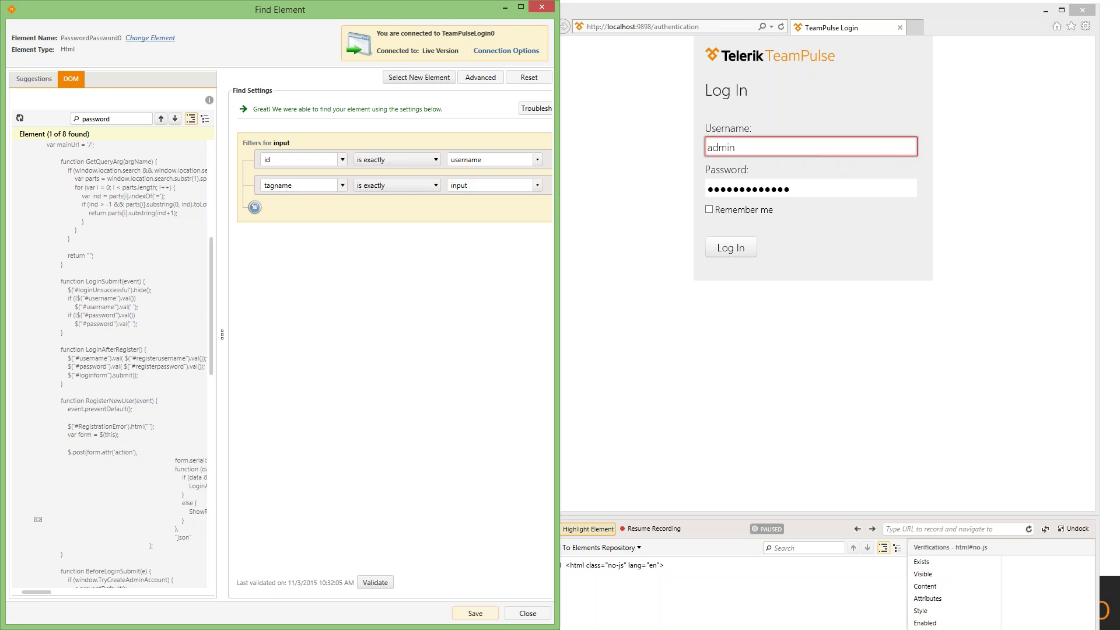
pyautogui.click(175, 119)
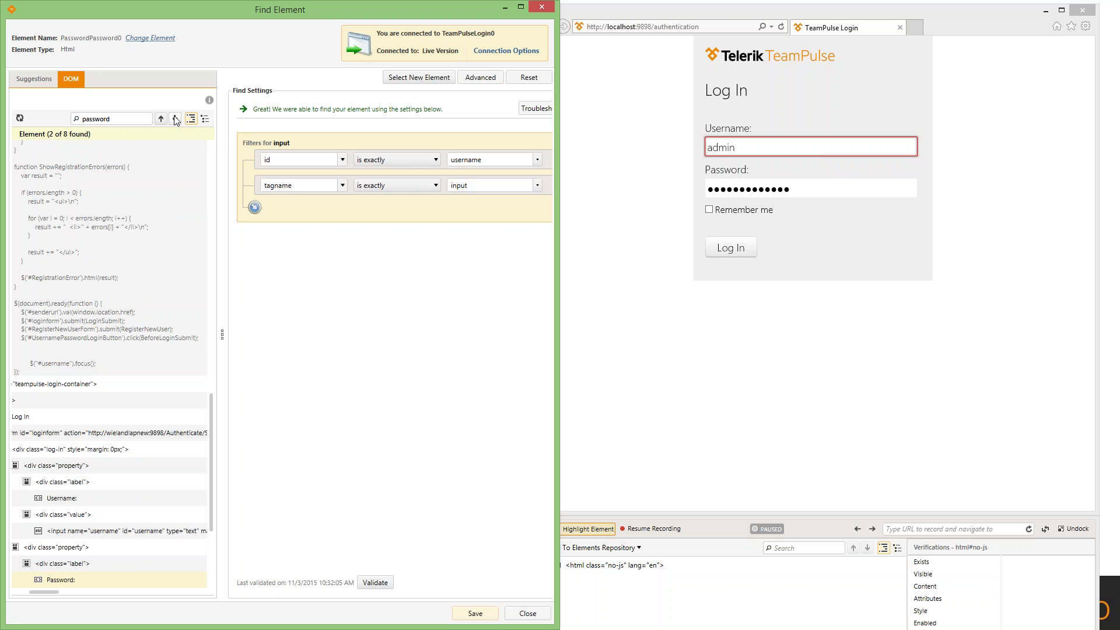
pyautogui.click(175, 119)
pyautogui.click(175, 119)
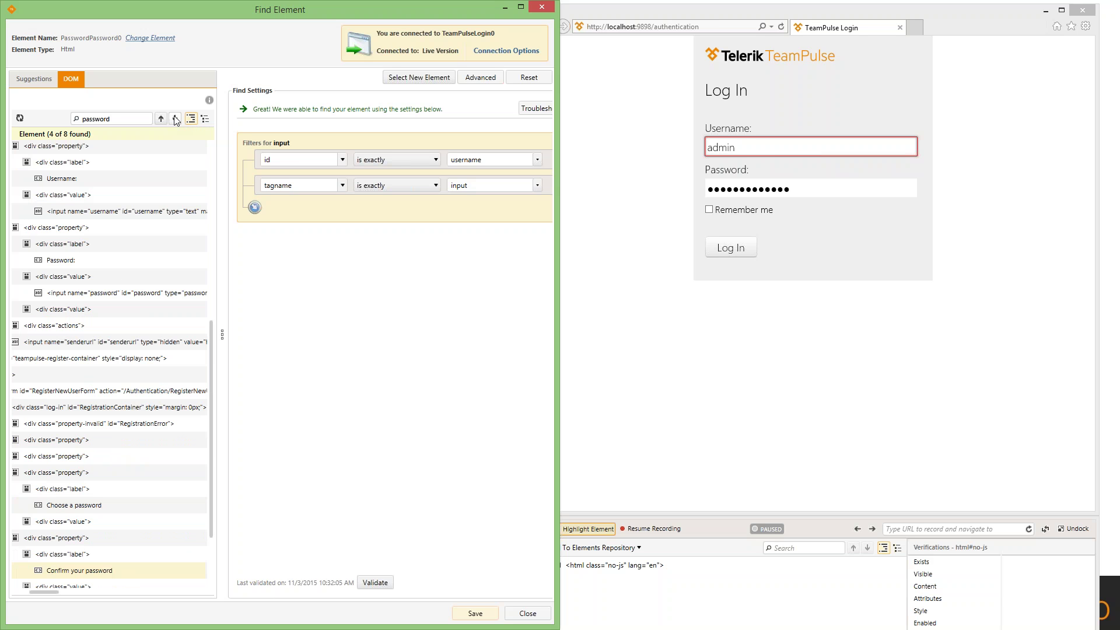
pyautogui.click(175, 119)
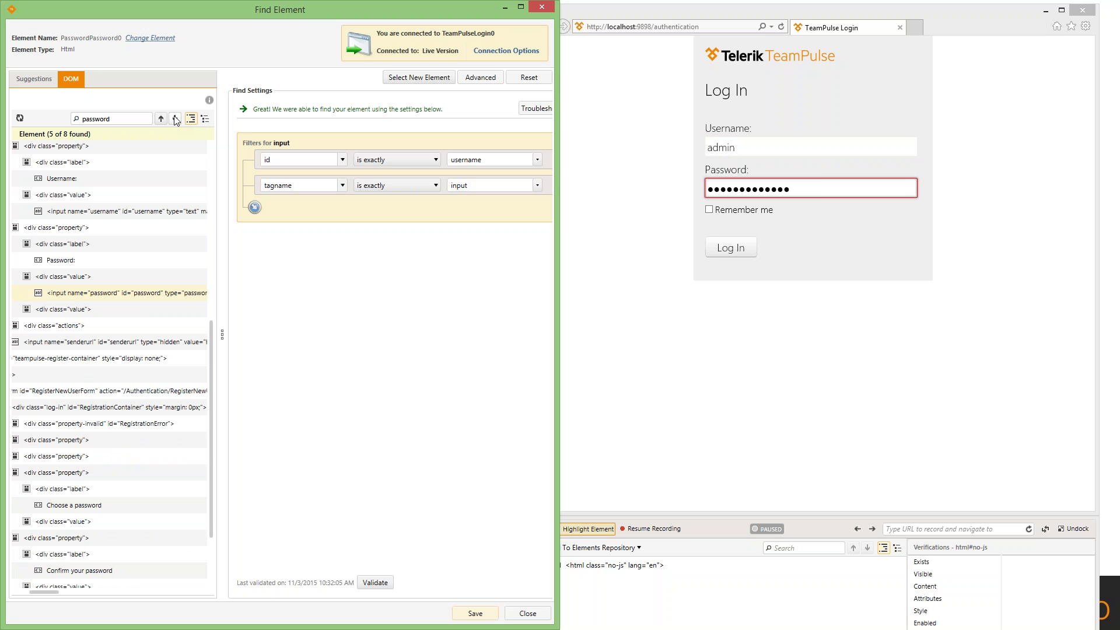
# - Make the password input the element to find, then bring up actions for its container div
pyautogui.rightClick(92, 295)
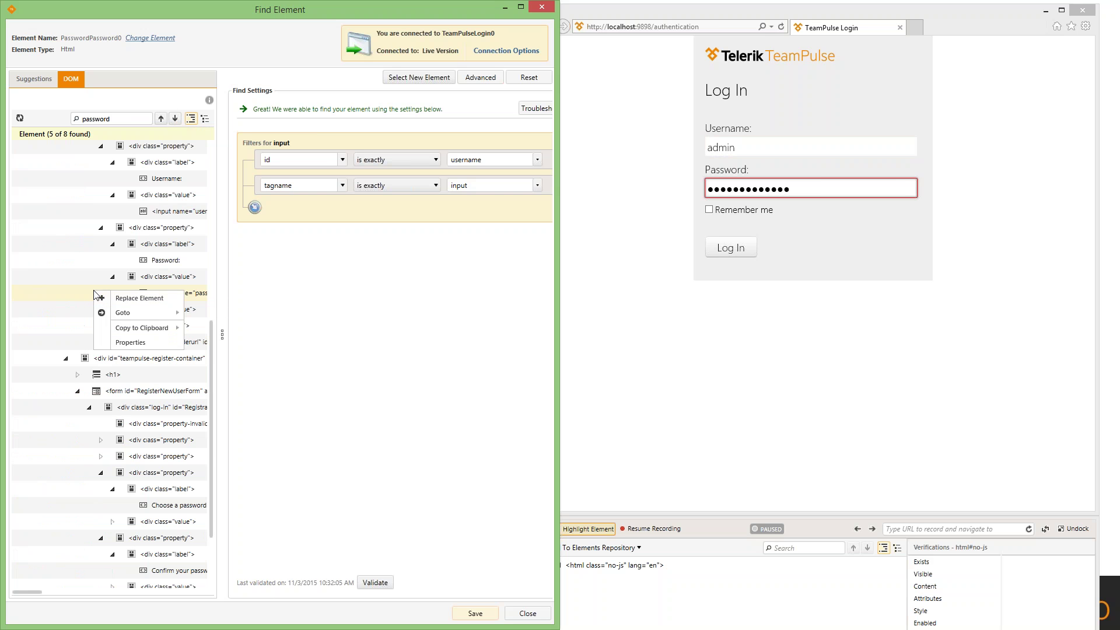
pyautogui.click(130, 310)
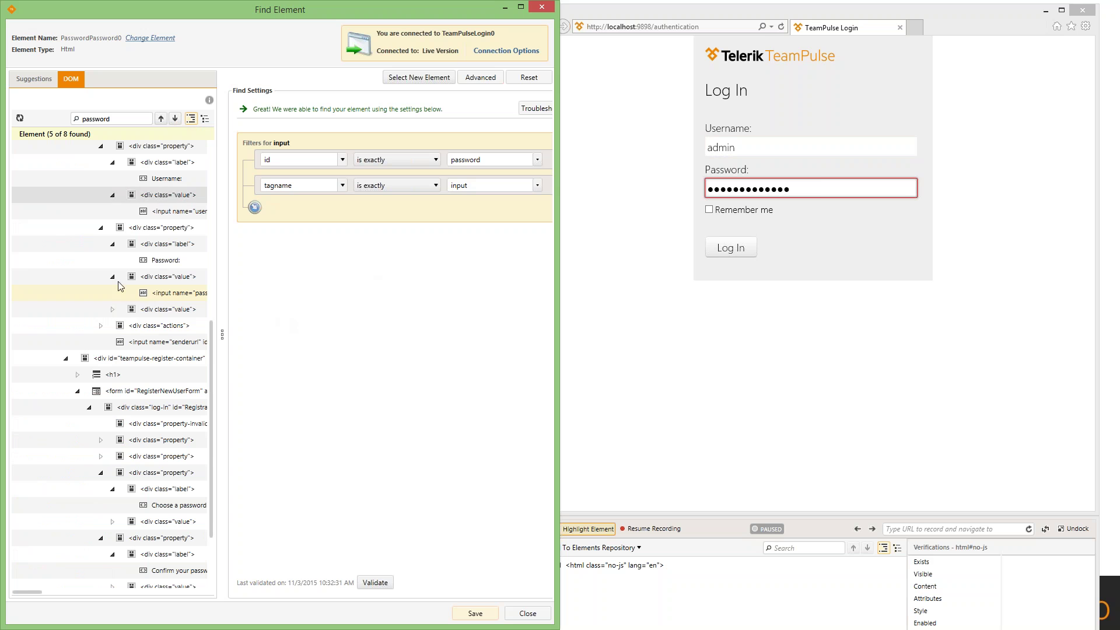
pyautogui.rightClick(151, 233)
# - Anchor the find logic on the container div (tagIndex div:4) under form id loginform
pyautogui.click(183, 242)
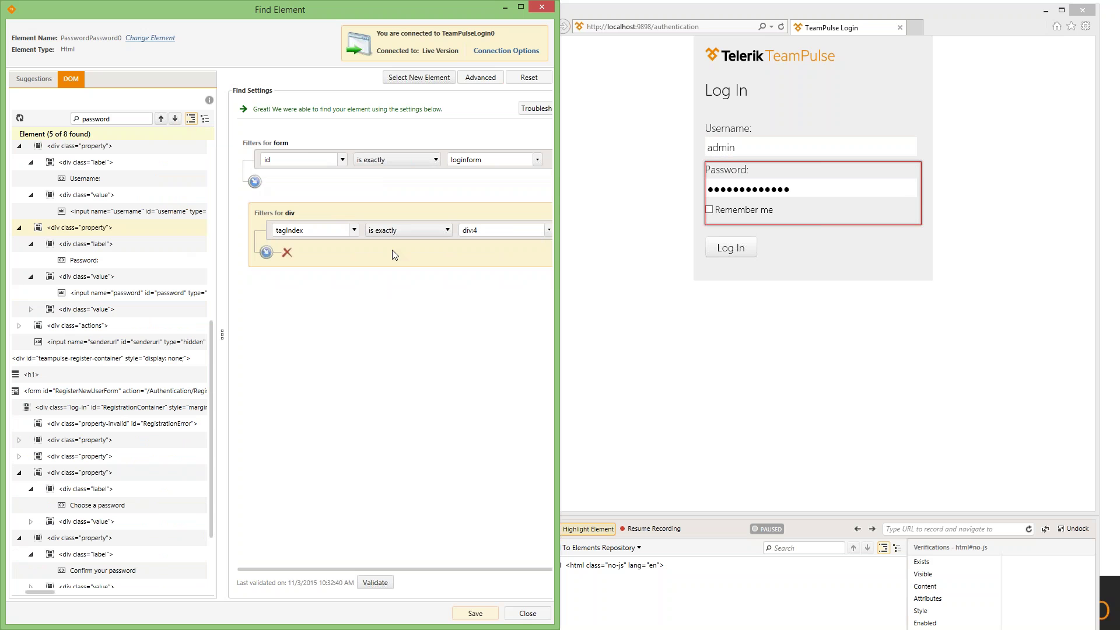
pyautogui.moveTo(455, 240)
pyautogui.rightClick(81, 226)
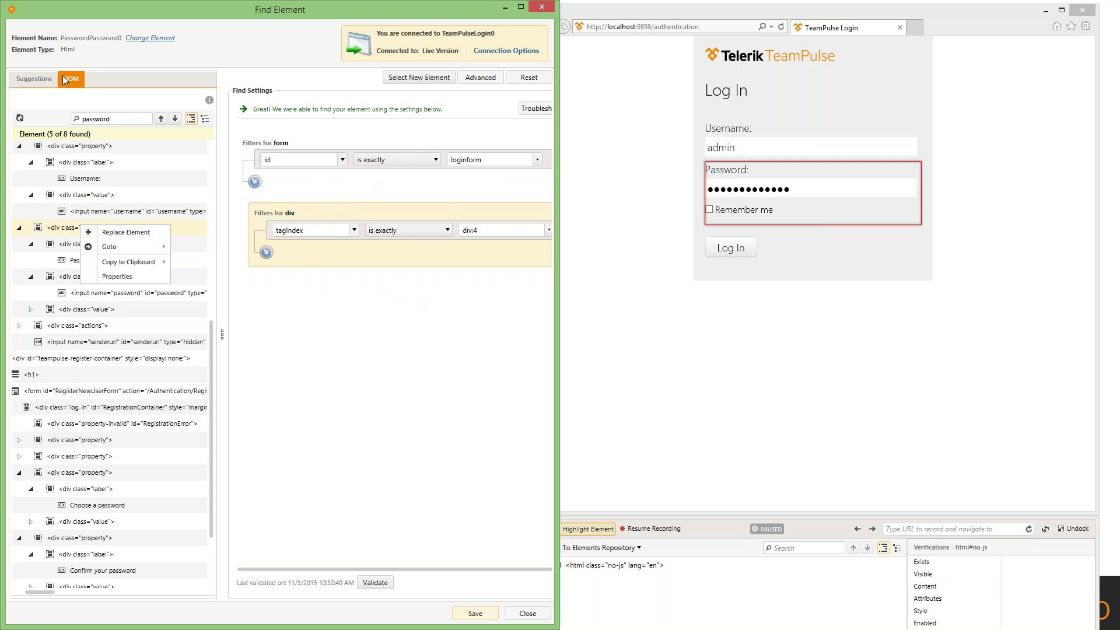
pyautogui.click(35, 80)
# - Show the div's suggested attributes: class property, InnerText Password:Remember me, TagIndex div:8
pyautogui.click(31, 80)
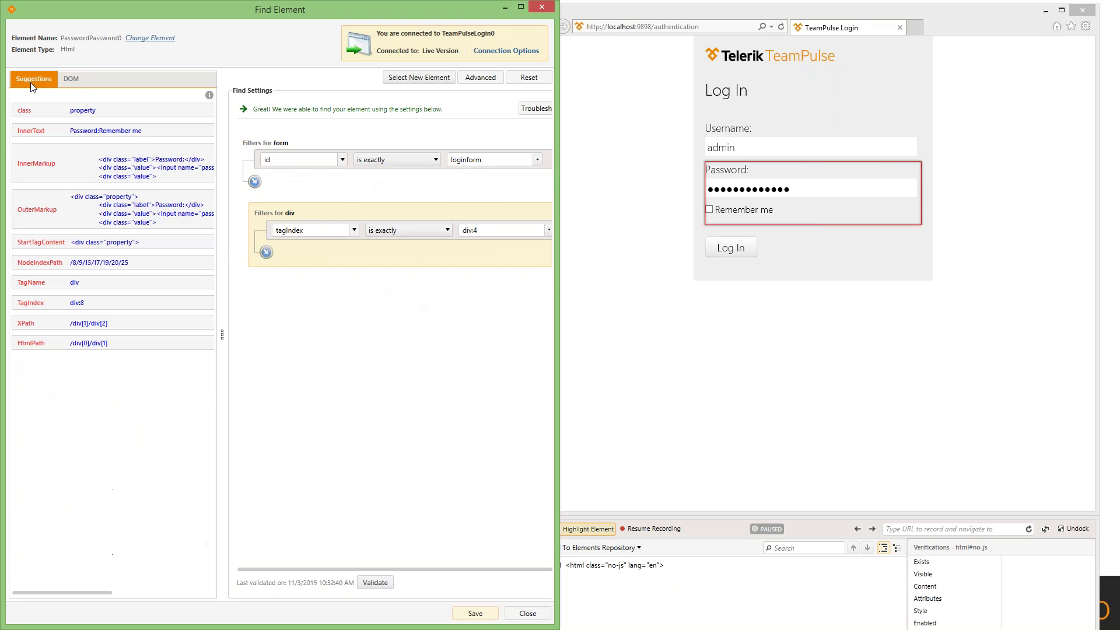
pyautogui.click(68, 79)
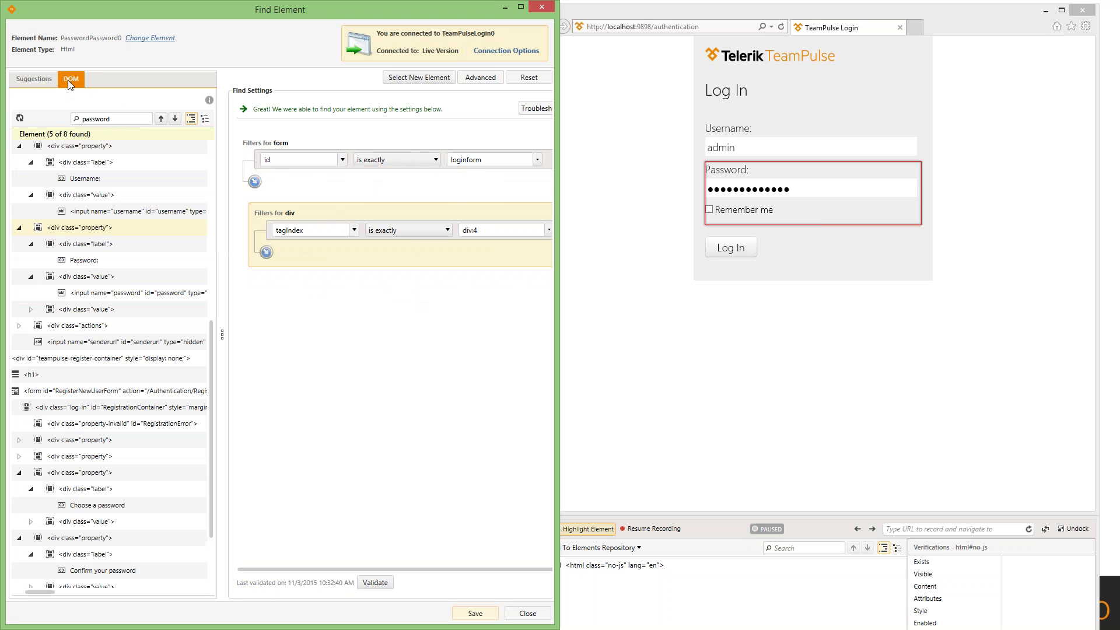
pyautogui.rightClick(87, 232)
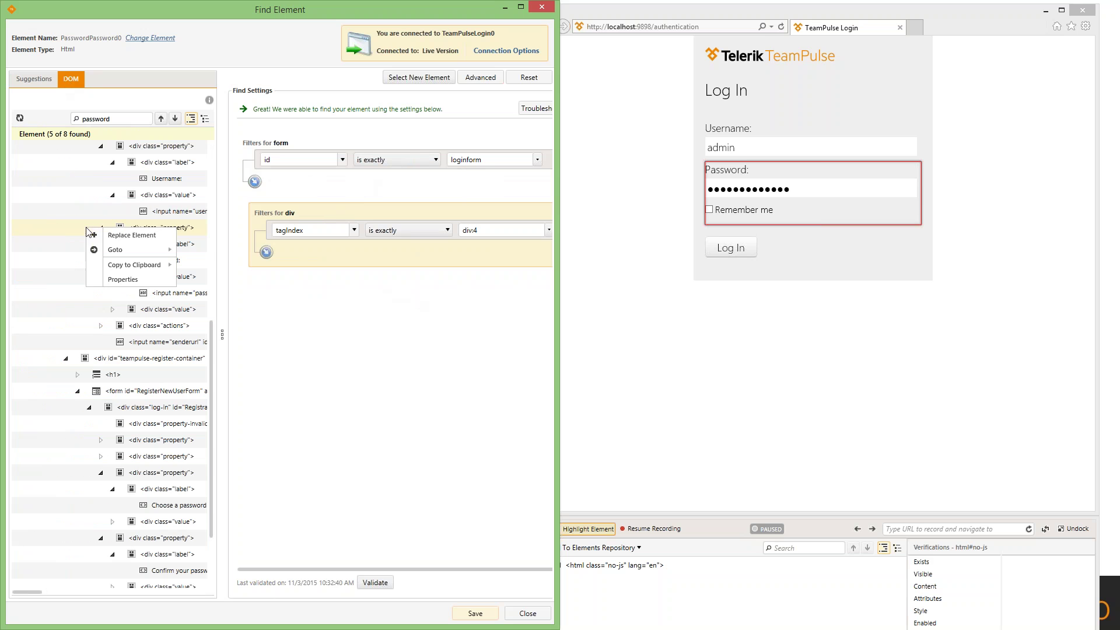
pyautogui.click(28, 82)
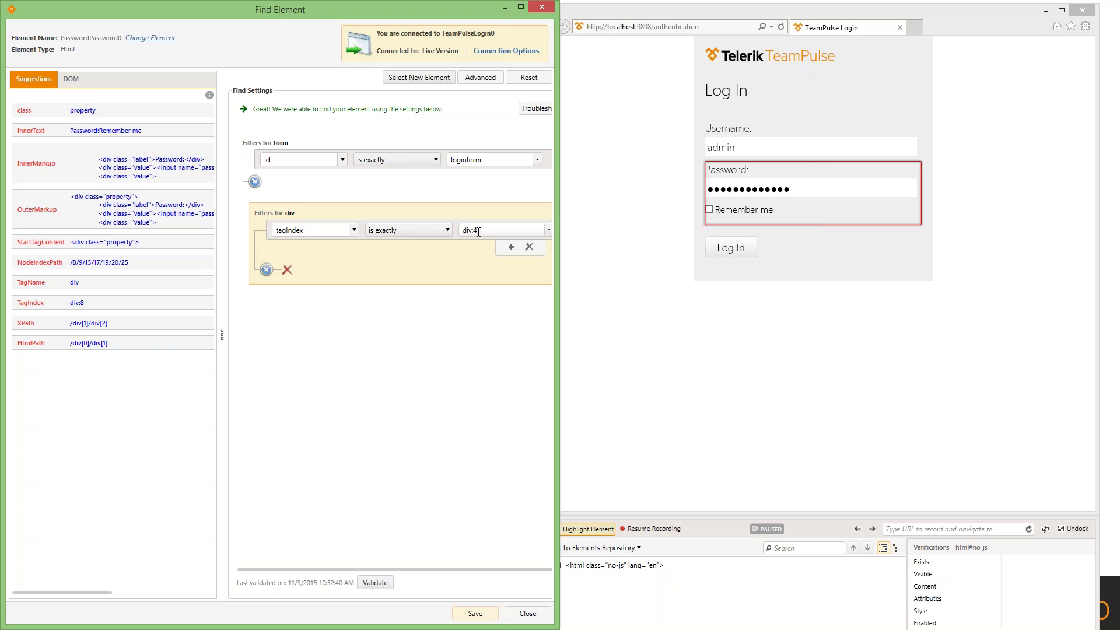
# - Swap the div's tagIndex filter for InnerText 'Password:Remember me' and TagName div, validate, add a filter group
pyautogui.moveTo(111, 131); pyautogui.dragTo(337, 304)
pyautogui.doubleClick(92, 264)
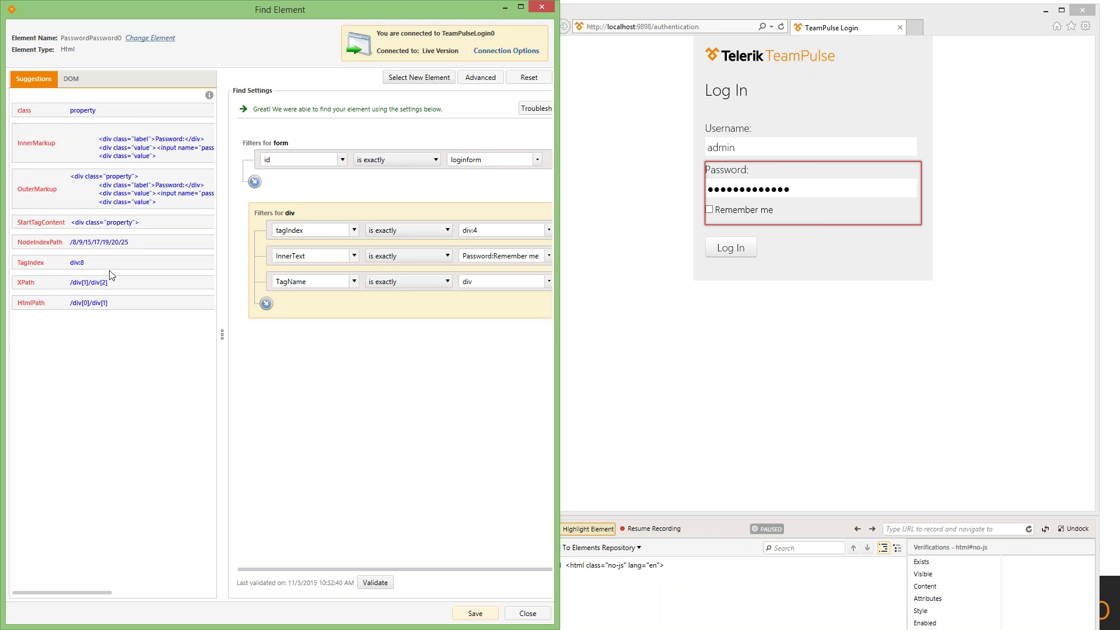
pyautogui.moveTo(477, 285)
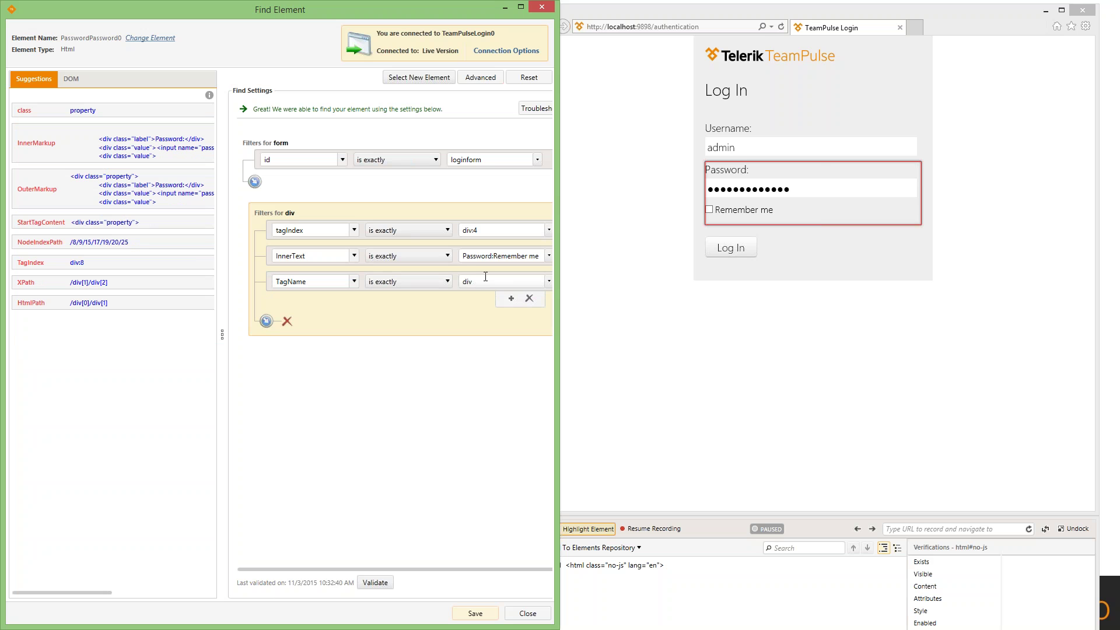
pyautogui.click(529, 248)
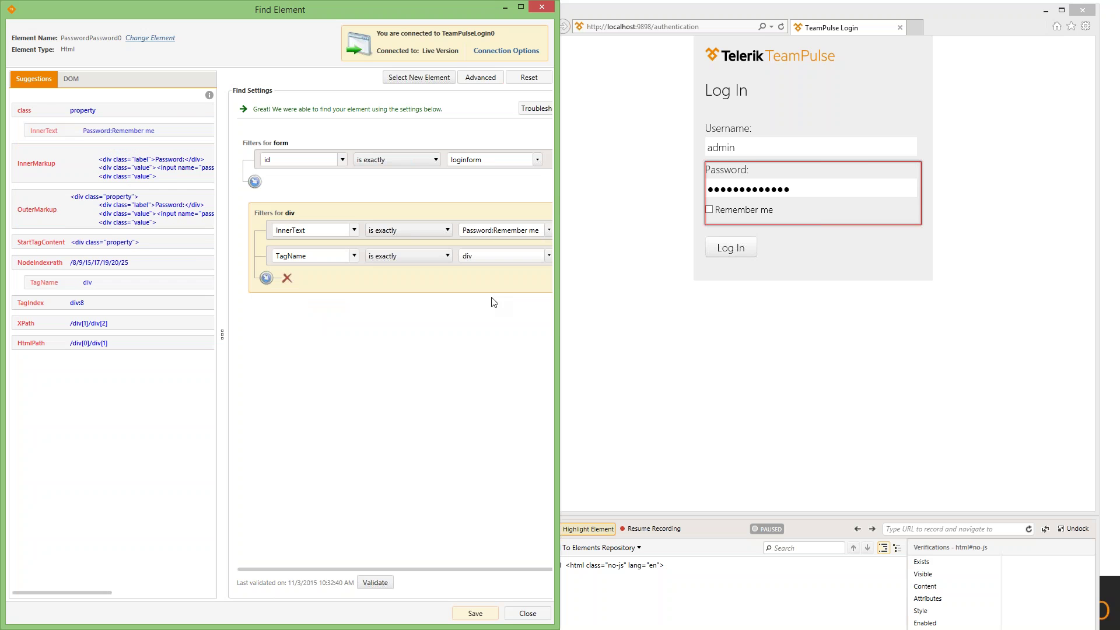
pyautogui.click(375, 582)
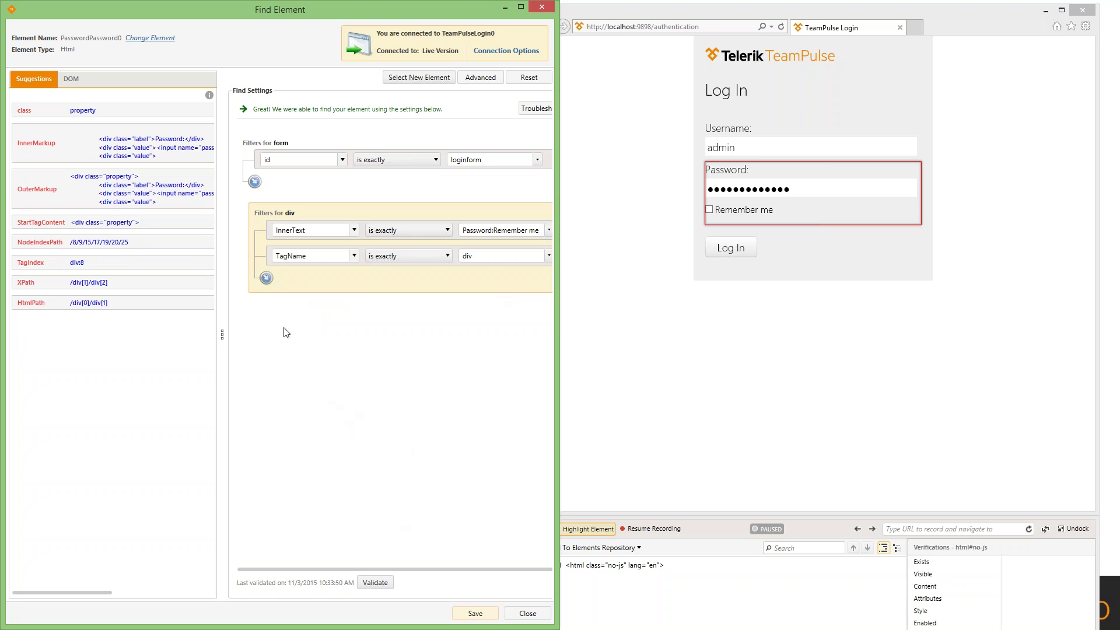
pyautogui.click(267, 279)
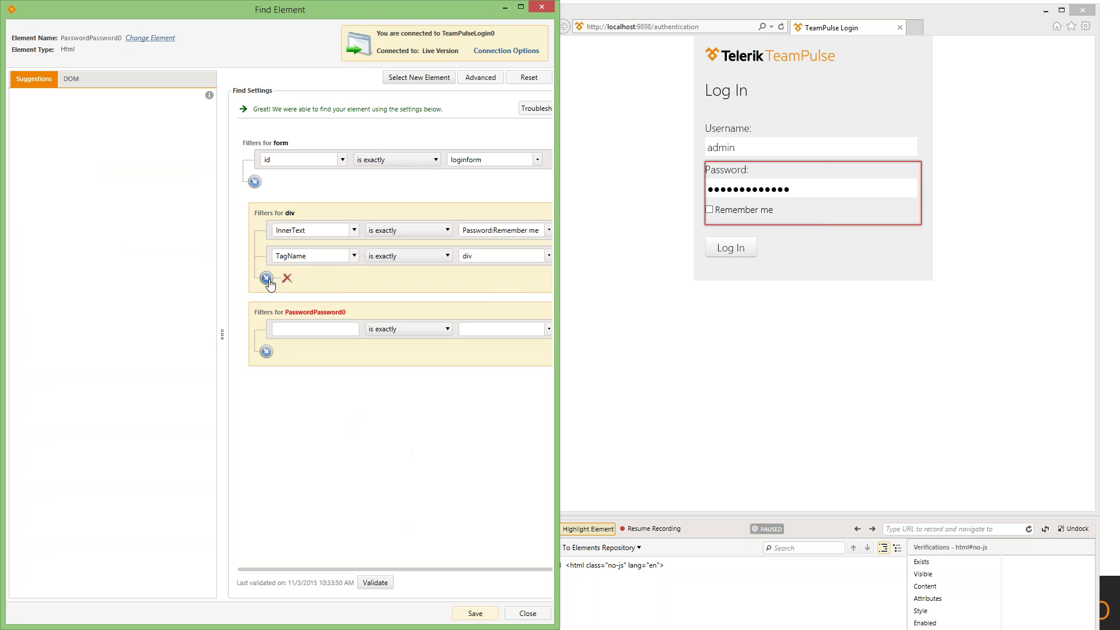
# - Fill the new filter group with tagname is exactly input and id is exactly password, then validate
pyautogui.click(301, 330)
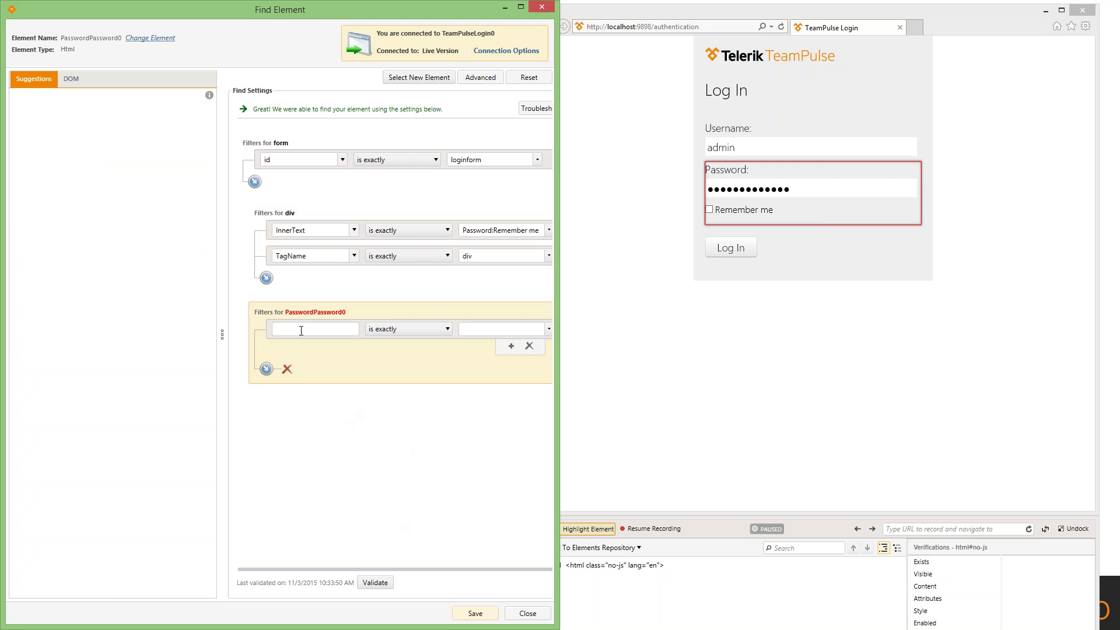
pyautogui.write('tagname')
pyautogui.write('inp')
pyautogui.write('t')
pyautogui.press('BackSpace')
pyautogui.write('ut')
pyautogui.click(512, 349)
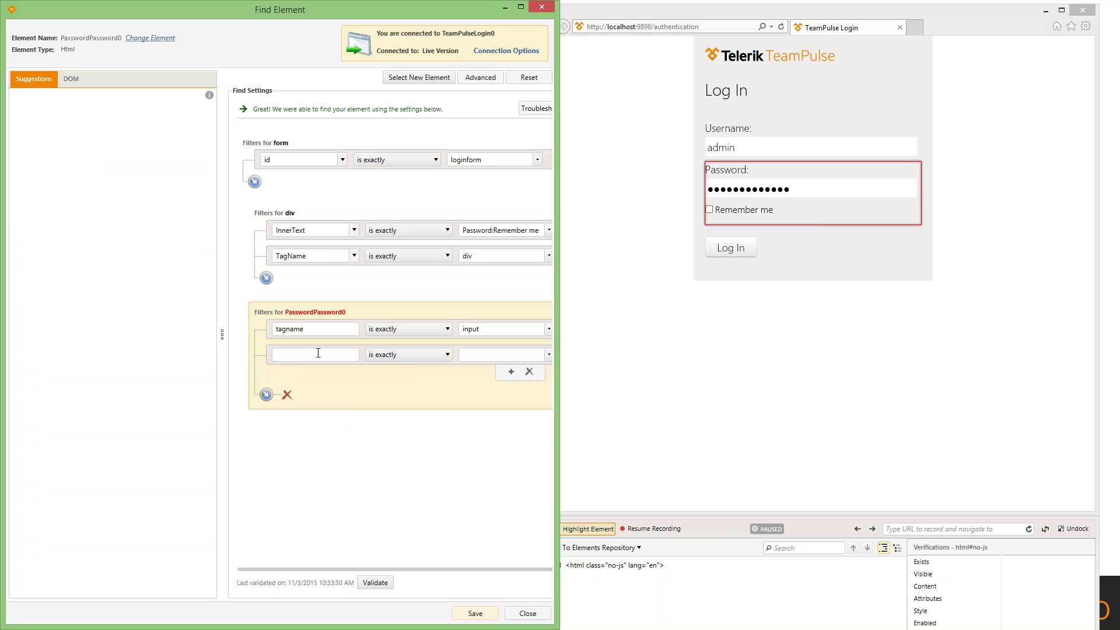
pyautogui.write('id')
pyautogui.write('password')
pyautogui.click(375, 582)
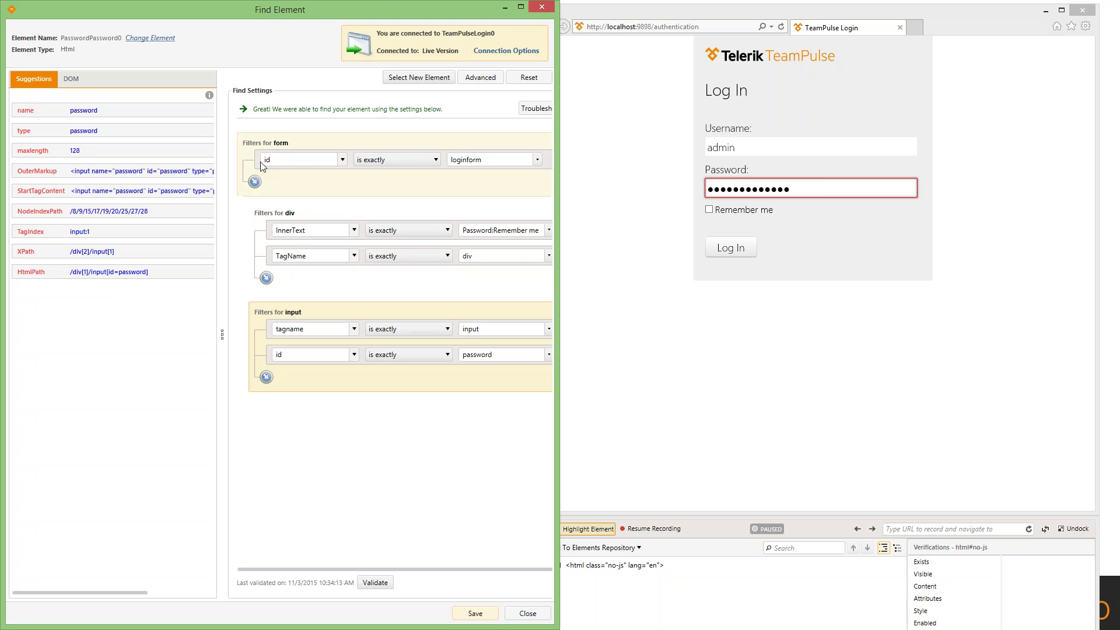
# - Widen the Find Element window
pyautogui.moveTo(260, 166)
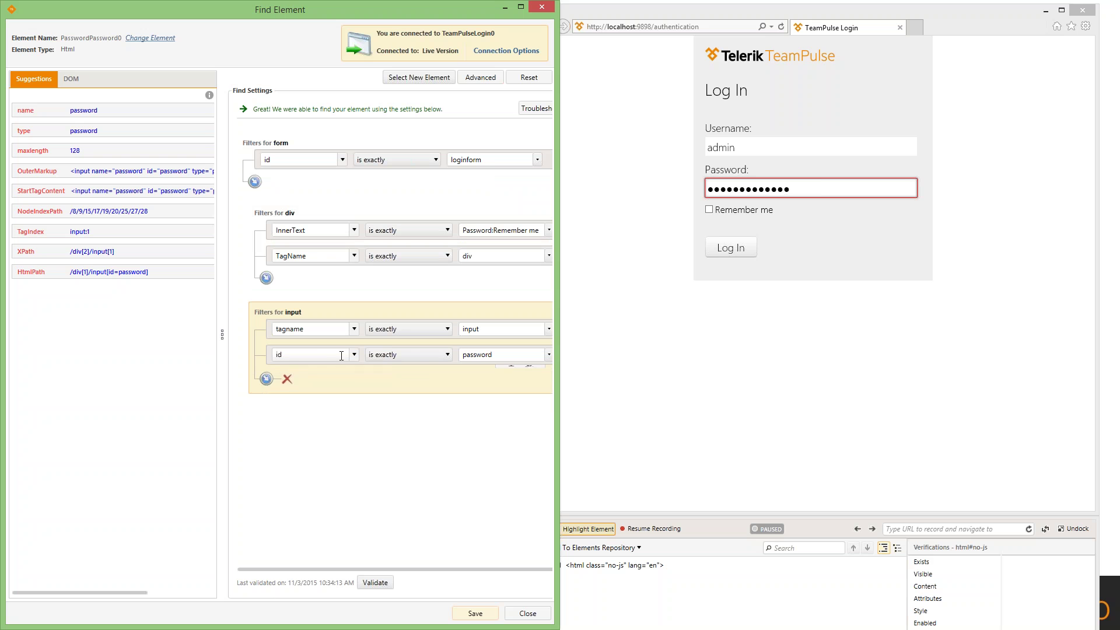
pyautogui.moveTo(343, 358)
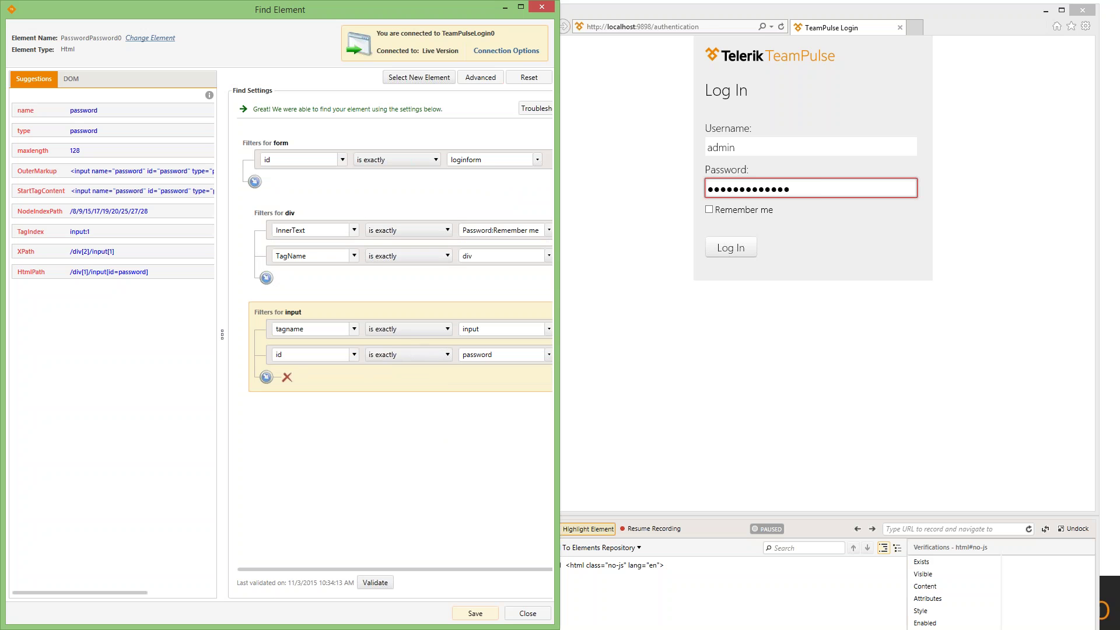
pyautogui.moveTo(558, 310); pyautogui.dragTo(602, 310)
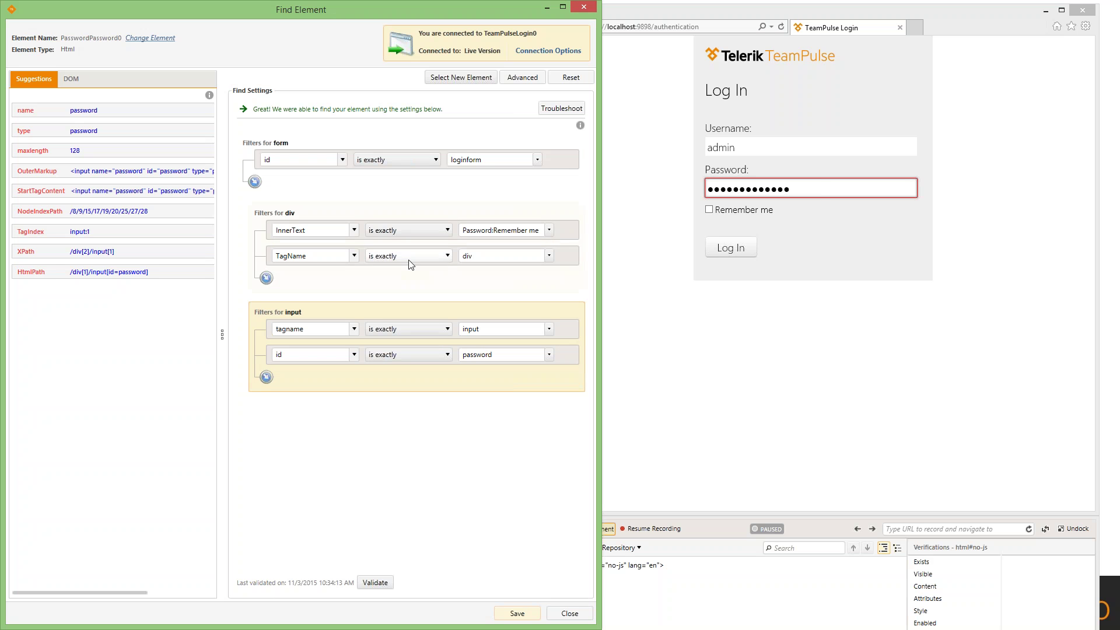
# - Open the password value's data-binding options, then bring up step options for the Log In button
pyautogui.moveTo(411, 261)
pyautogui.moveTo(549, 361)
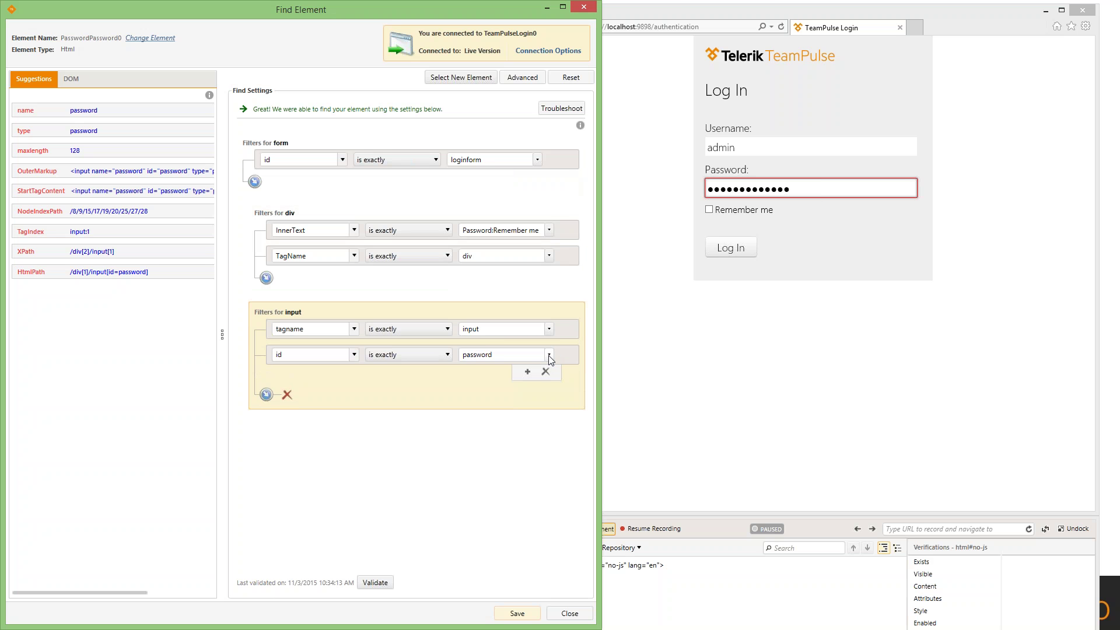
pyautogui.click(549, 355)
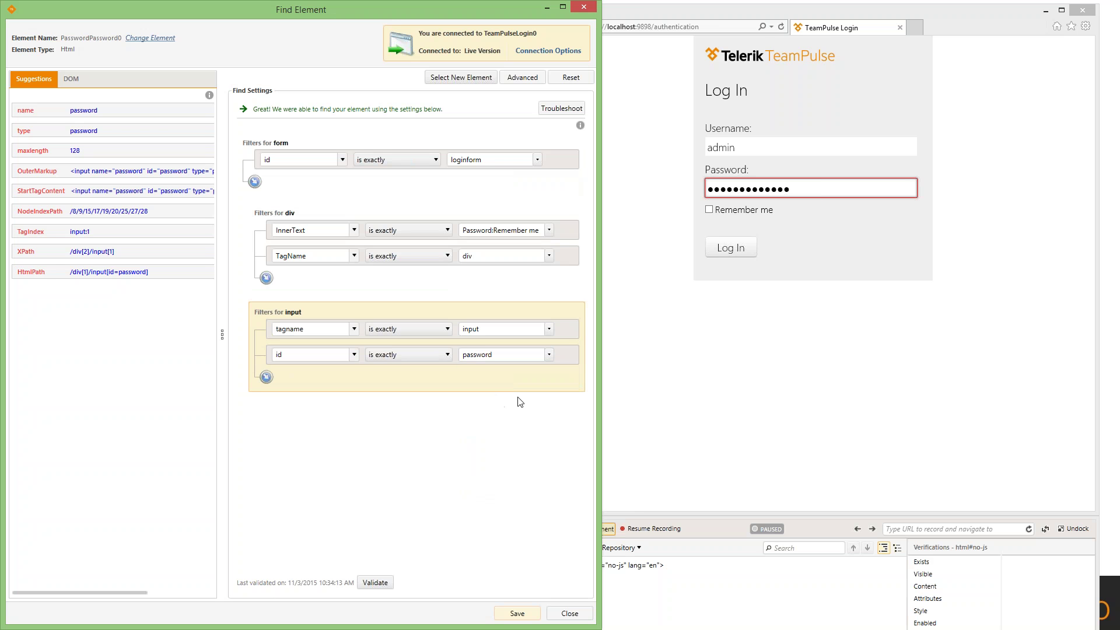
pyautogui.rightClick(733, 256)
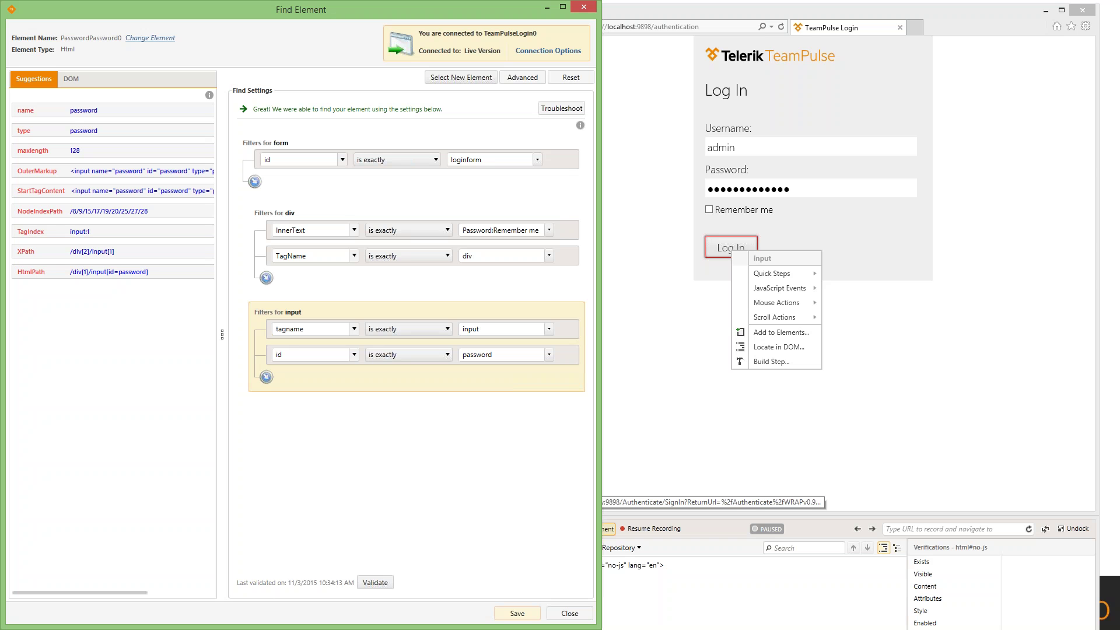
# - Dismiss the browser's element menu over the Log In button, returning to the password field's Find Element settings
pyautogui.press('Escape')
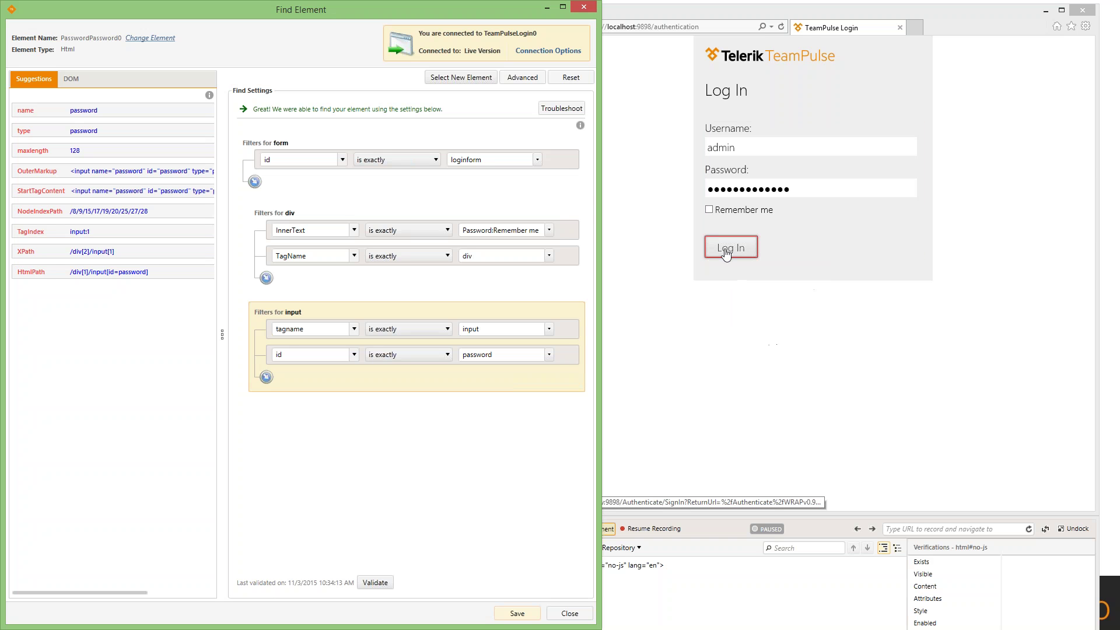
pyautogui.moveTo(547, 360)
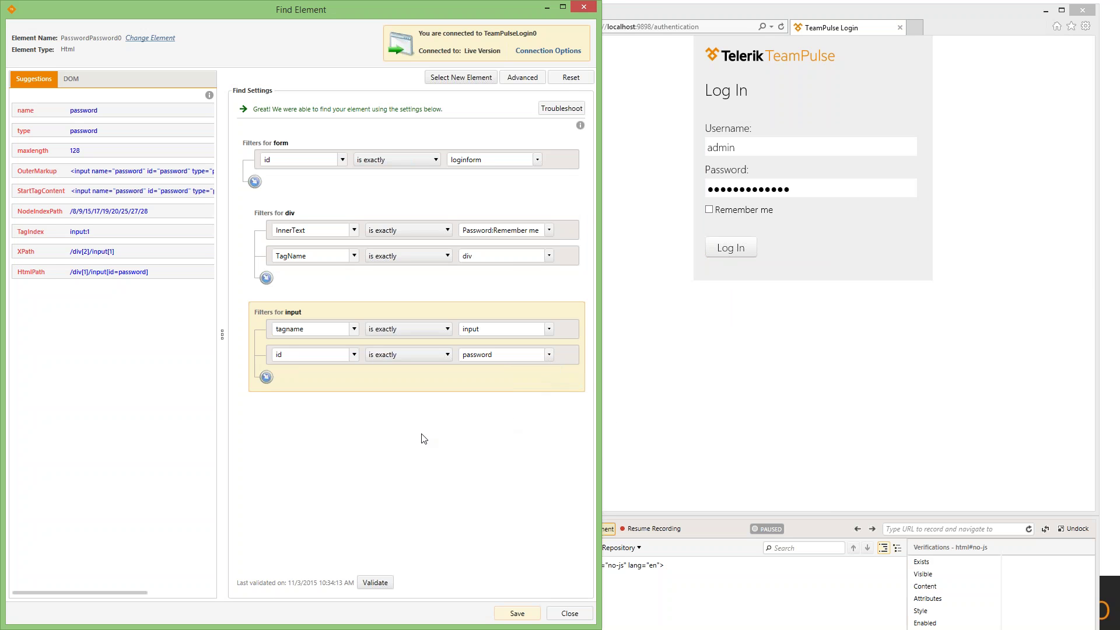
# - Reset the password element's find logic to tagname input and id password, validate and save it
pyautogui.click(566, 82)
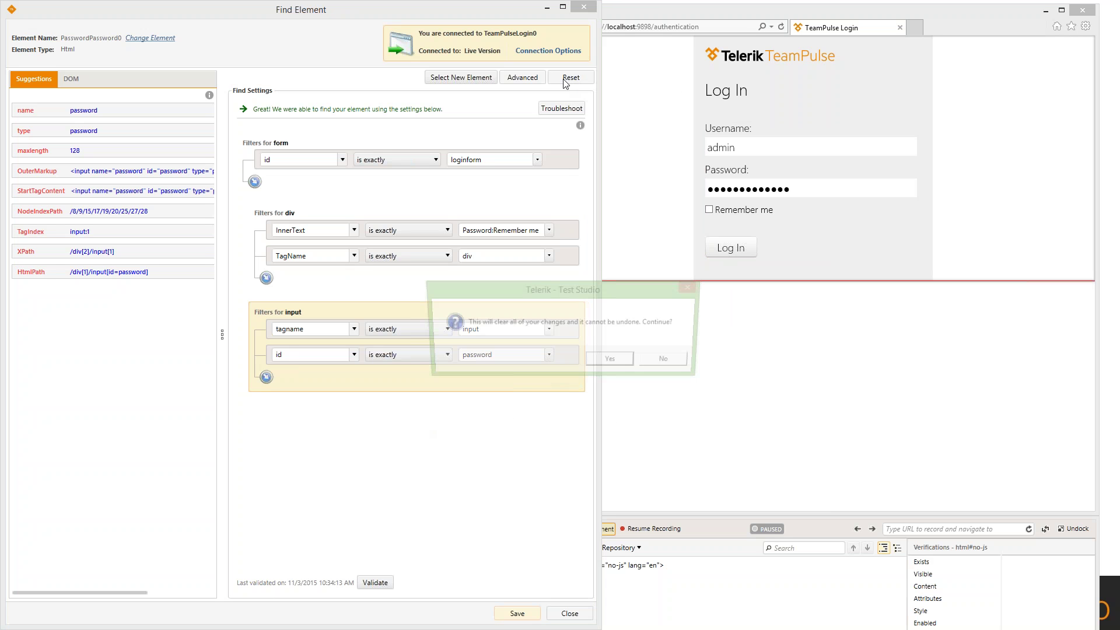
pyautogui.click(591, 360)
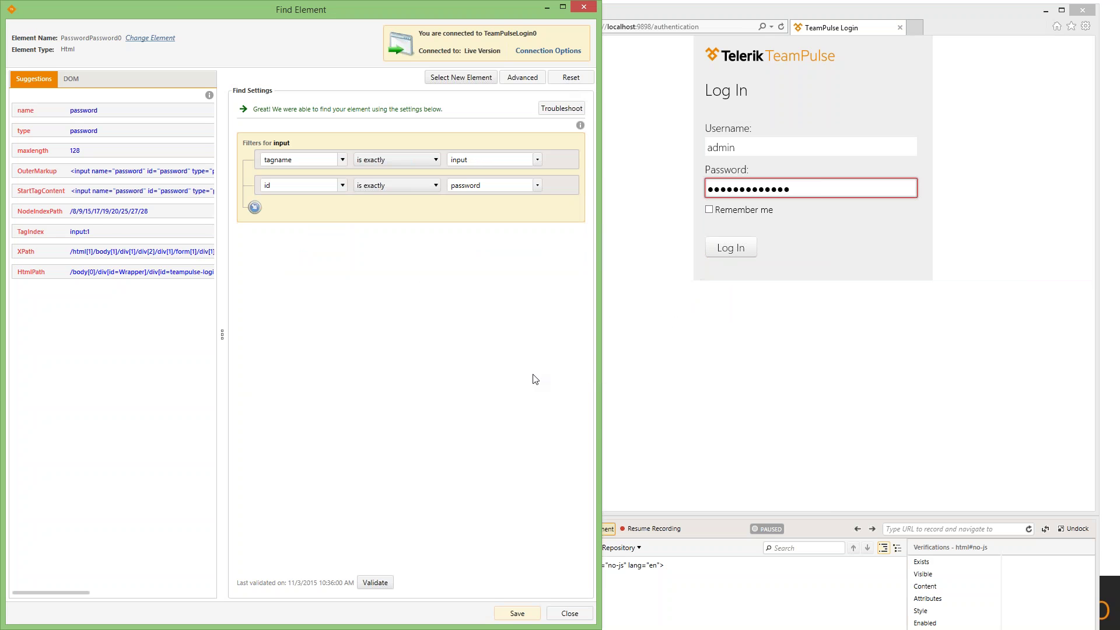
pyautogui.click(377, 582)
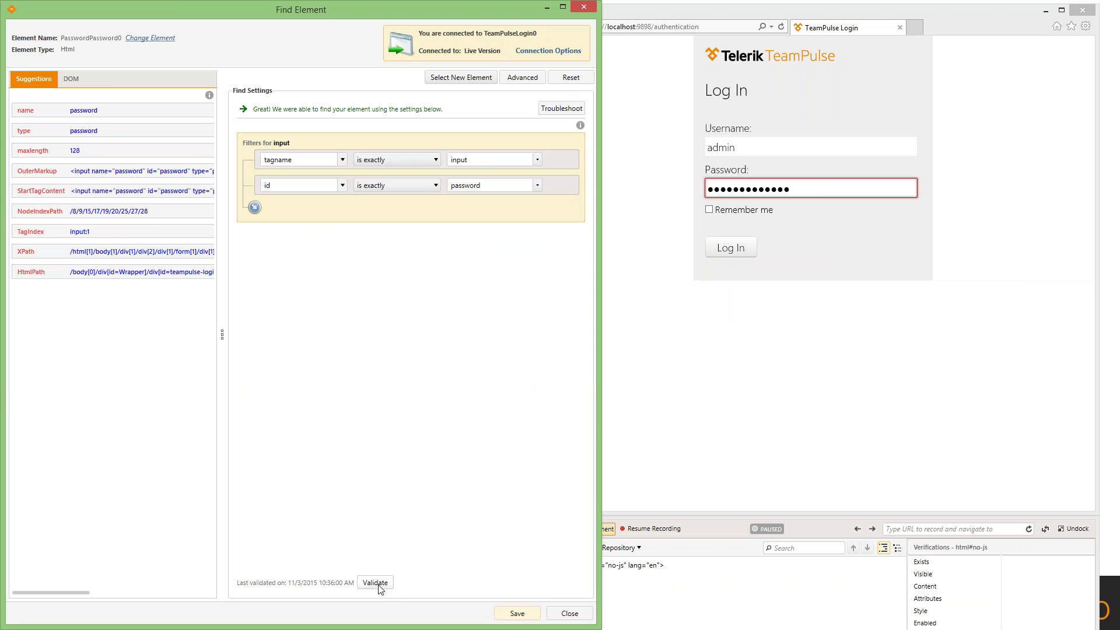
pyautogui.click(509, 613)
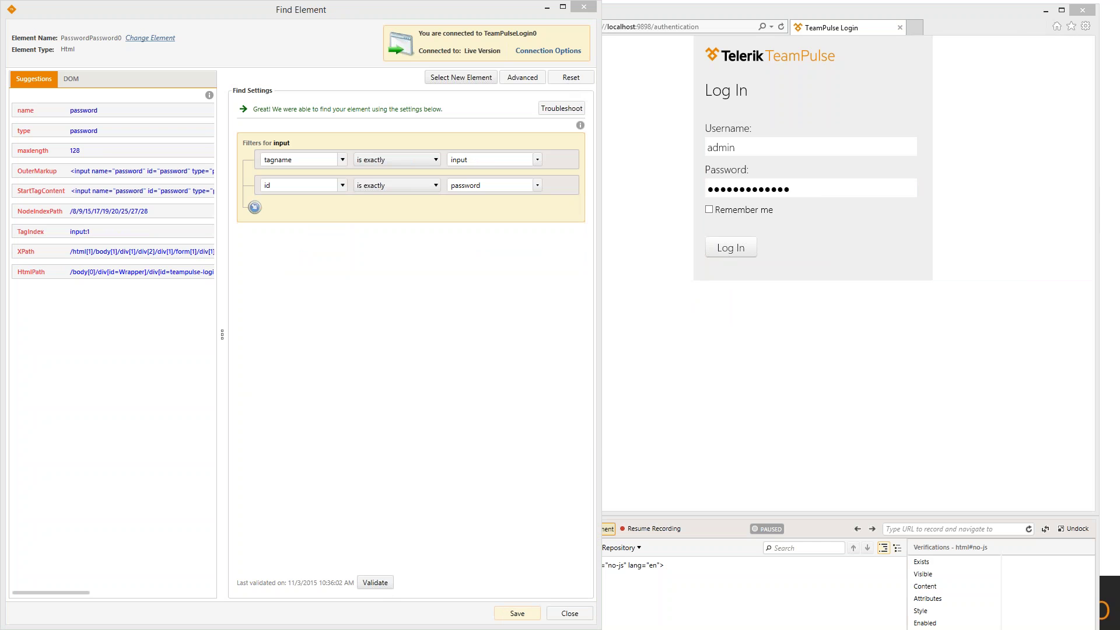
pyautogui.moveTo(863, 182); pyautogui.dragTo(519, 192)
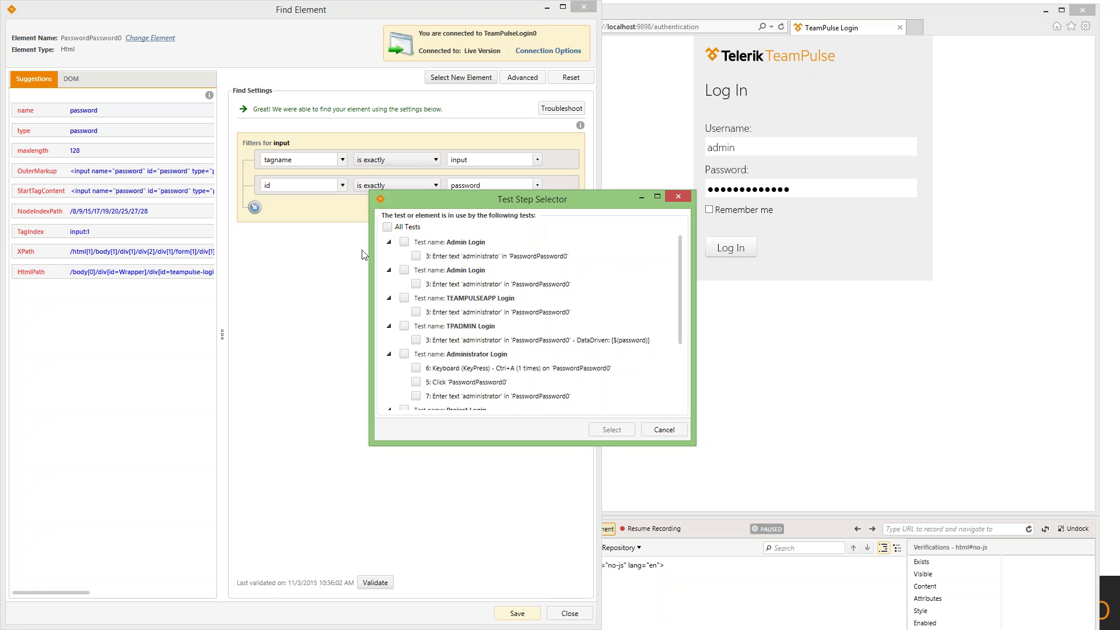
# - Apply the updated password element definition to all tests that use it
pyautogui.scroll(-3, 495, 285)
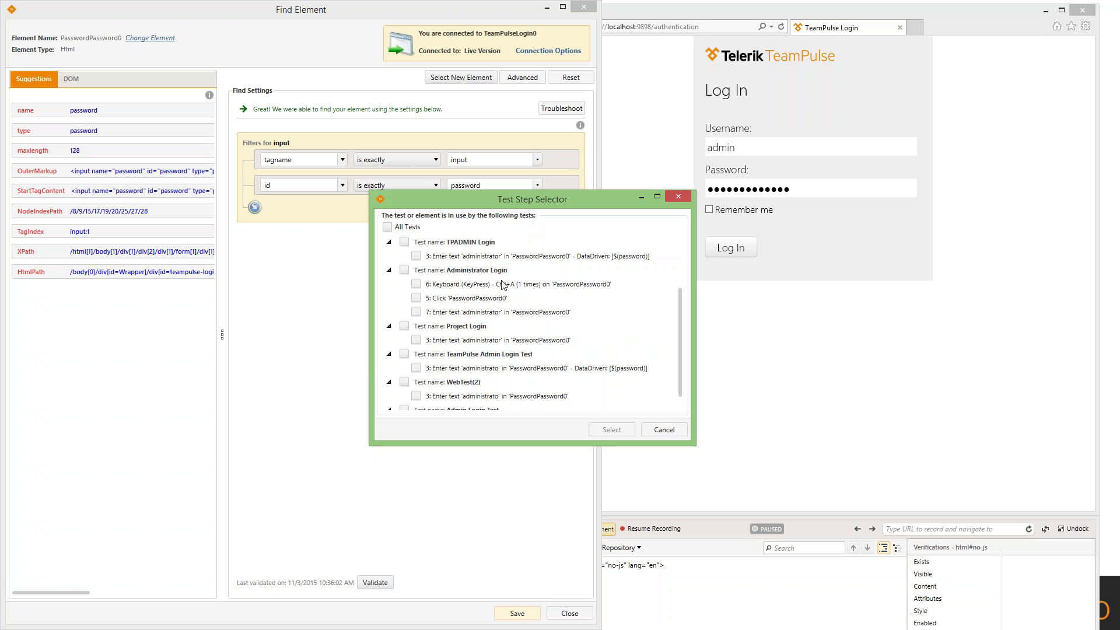
pyautogui.scroll(3, 495, 301)
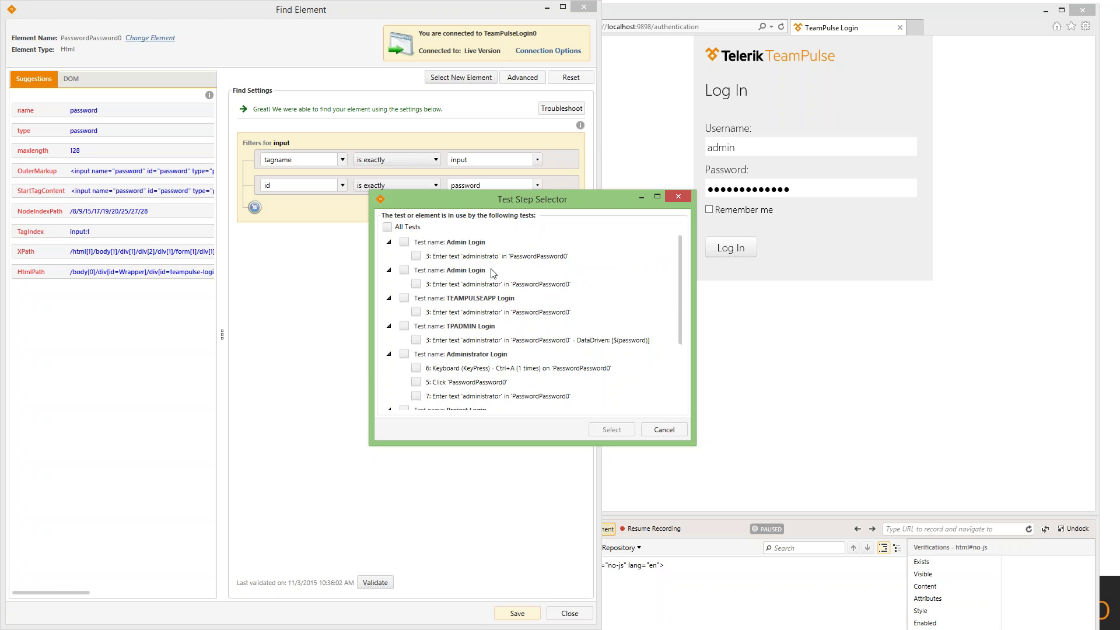
pyautogui.click(388, 227)
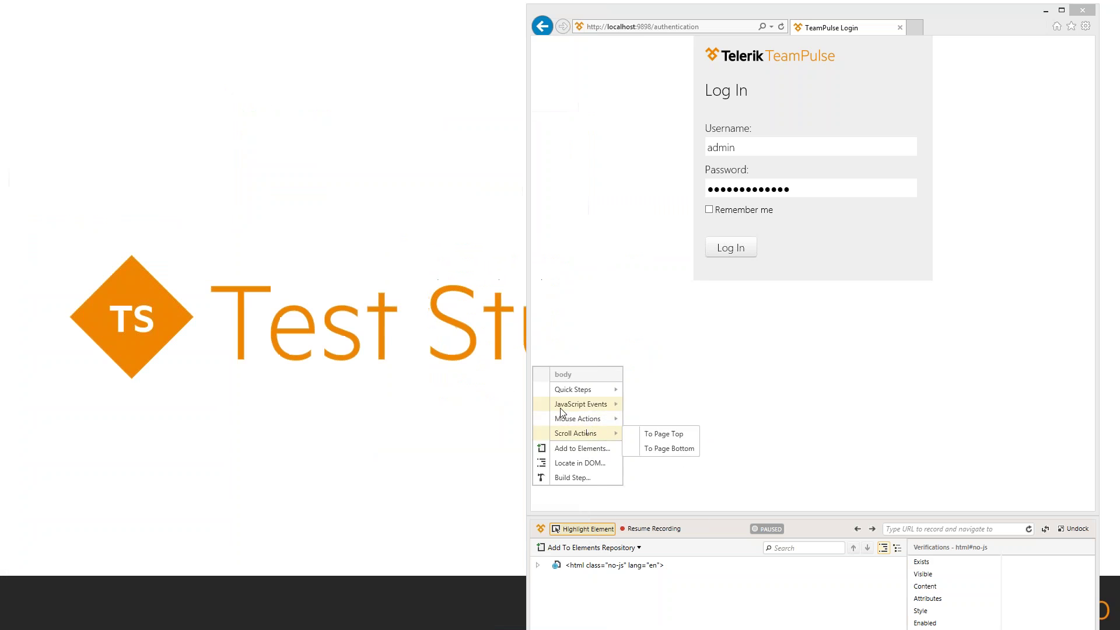
# - Dismiss the page element menu and bring the paused recording browser on TeamPulse login forward
pyautogui.click(900, 380)
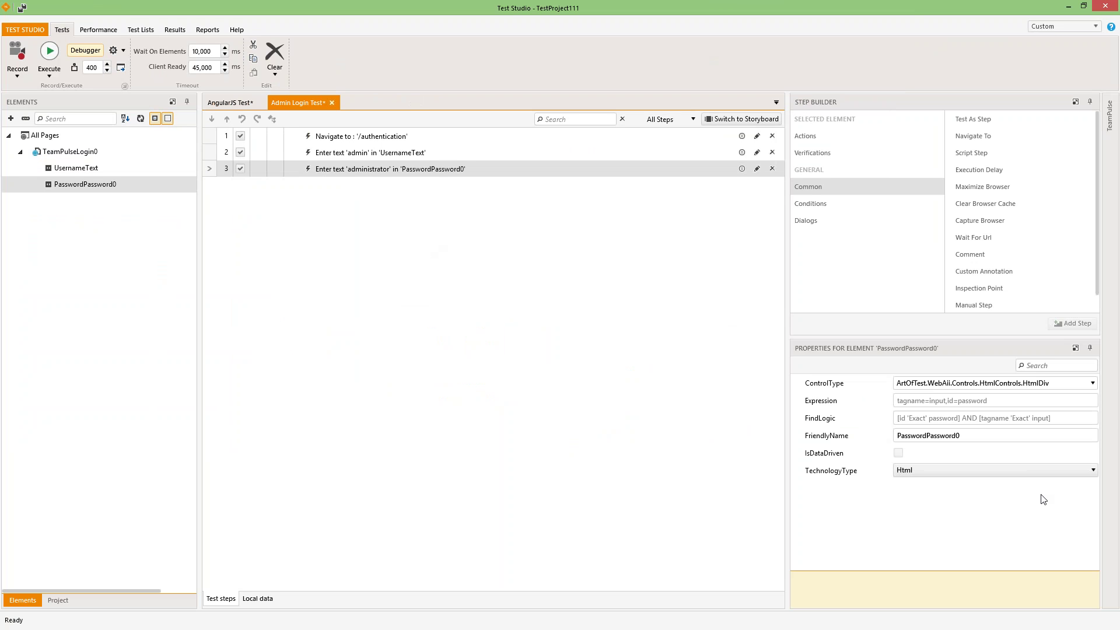
pyautogui.hotkey('alt', 'Tab')
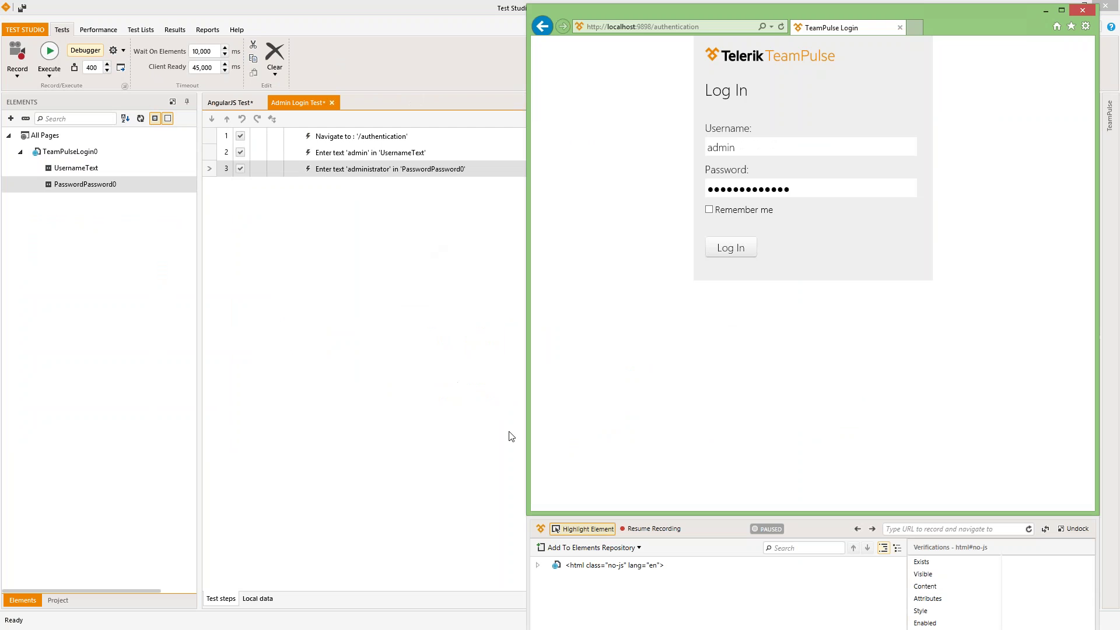
# - Resume recording and record a click on TeamPulse's Log In button as step 4
pyautogui.click(589, 527)
pyautogui.click(641, 531)
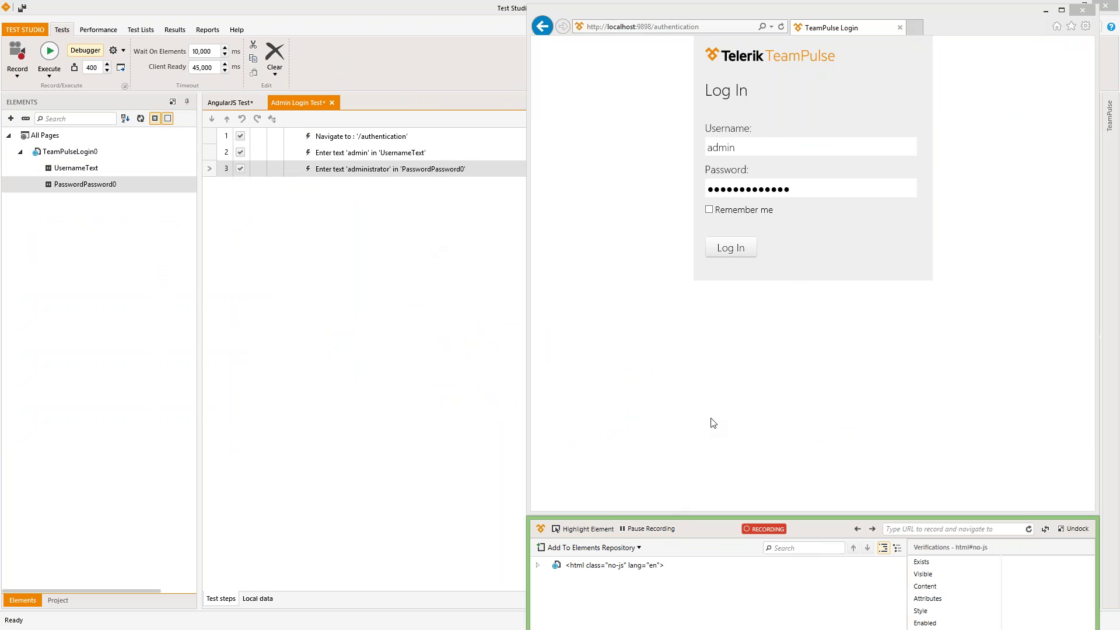
pyautogui.click(731, 247)
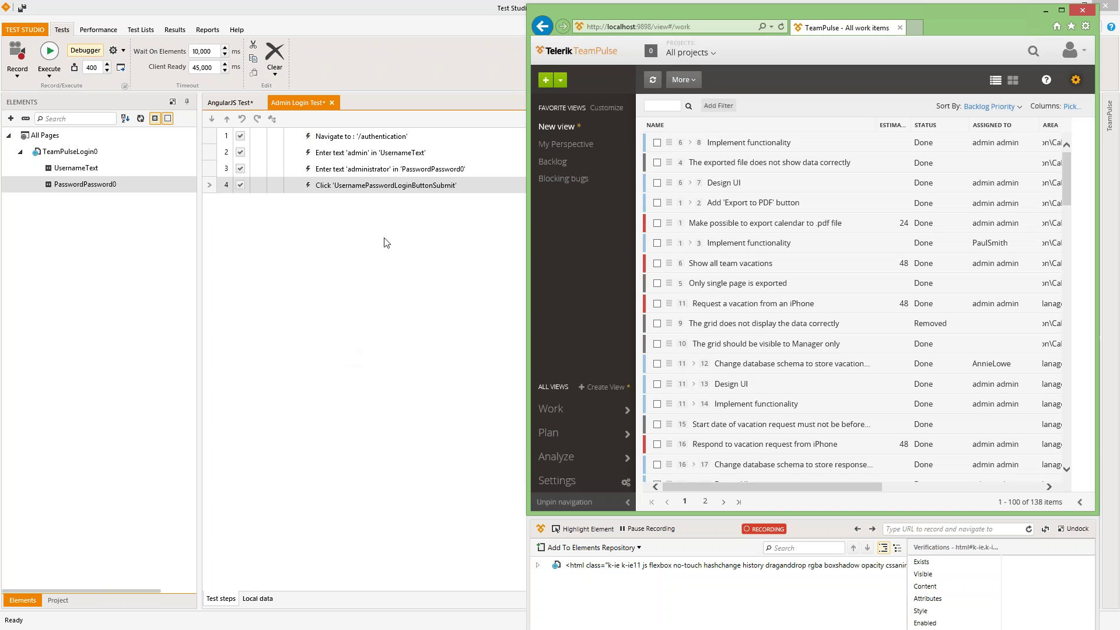
# - Show step 3's Run options: to here, from here, and selected steps
pyautogui.click(359, 171)
pyautogui.rightClick(359, 171)
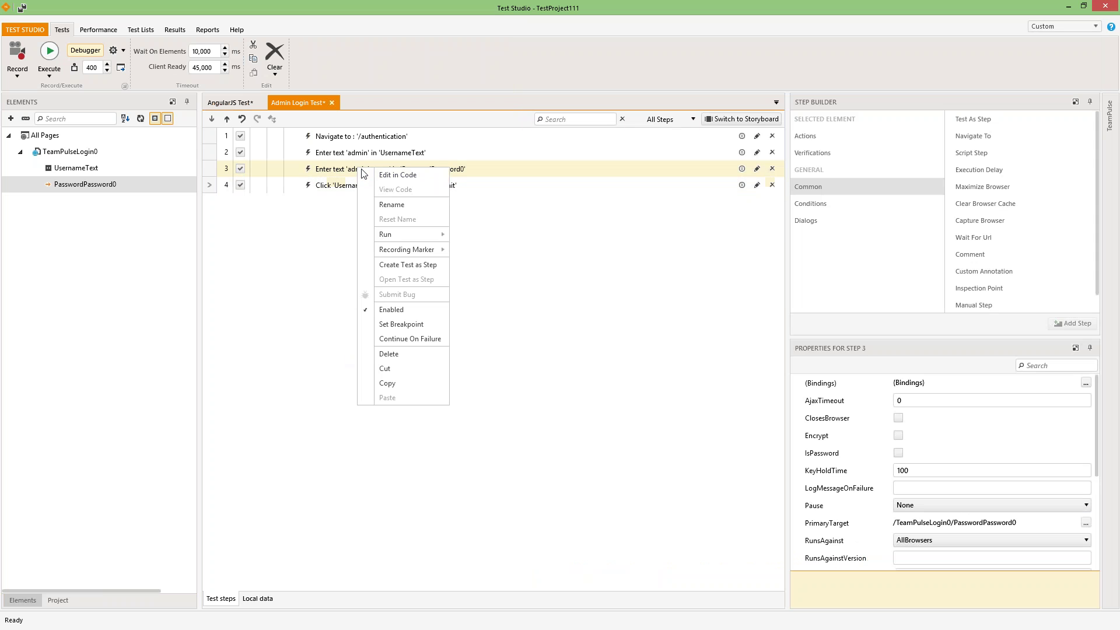
pyautogui.moveTo(437, 234)
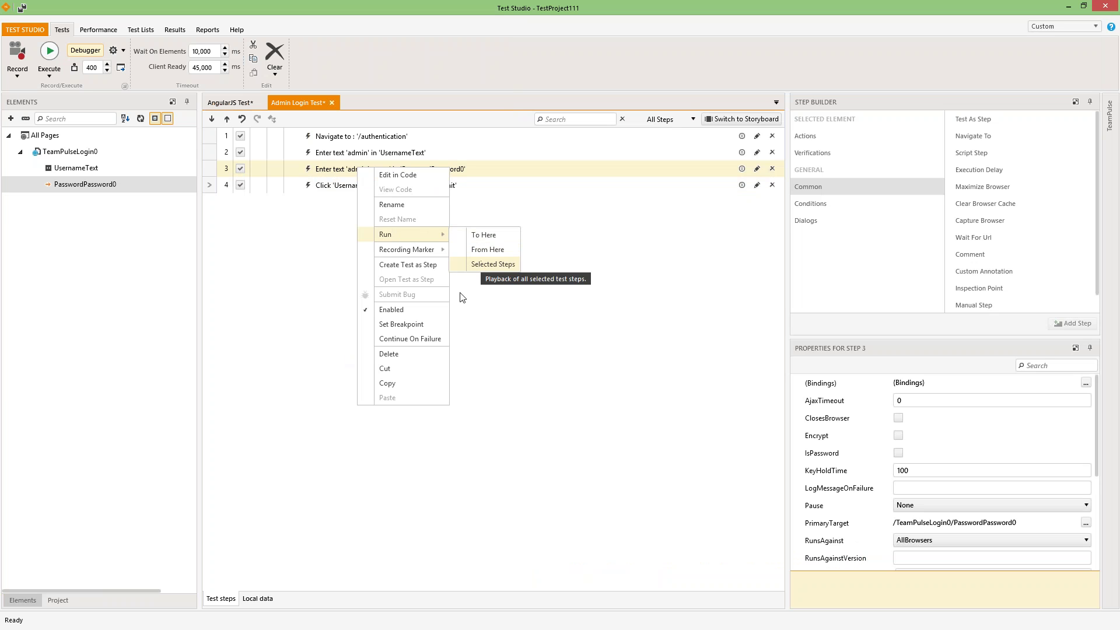
# - Close step 3's actions menu
pyautogui.click(496, 315)
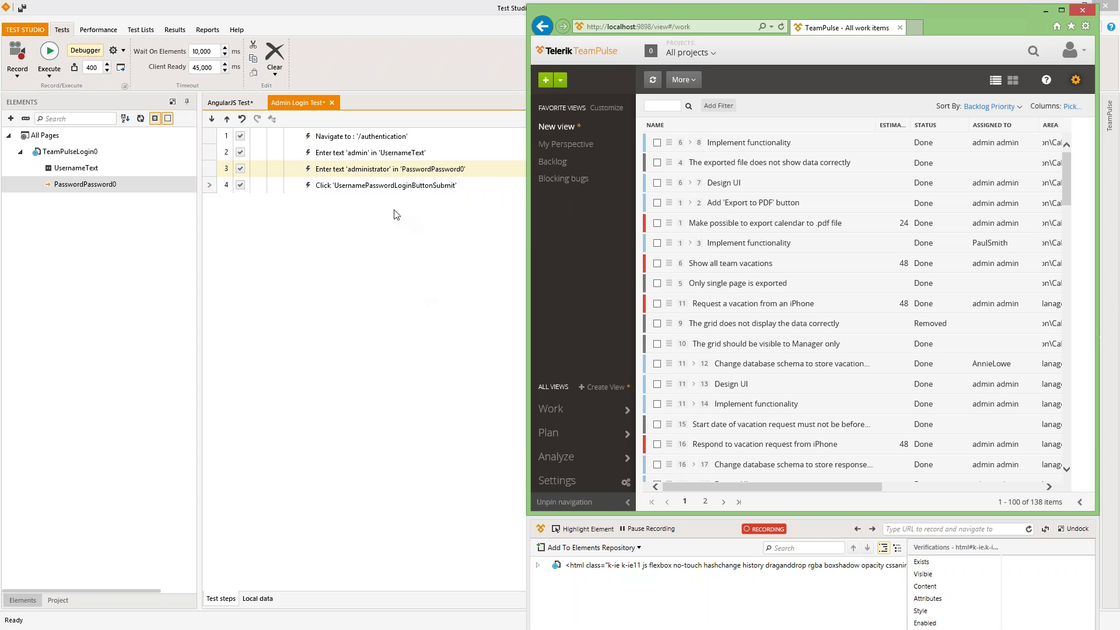
# - Turn on element highlighting in the recording browser over TeamPulse's Blocking bugs tree node
pyautogui.click(374, 192)
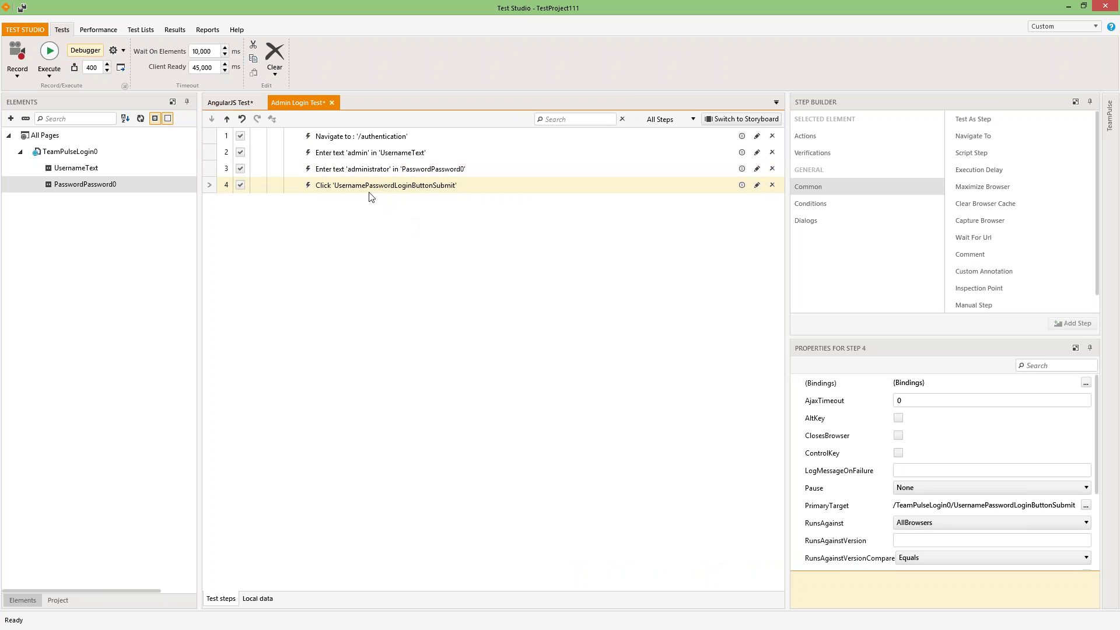
pyautogui.hotkey('alt', 'Tab')
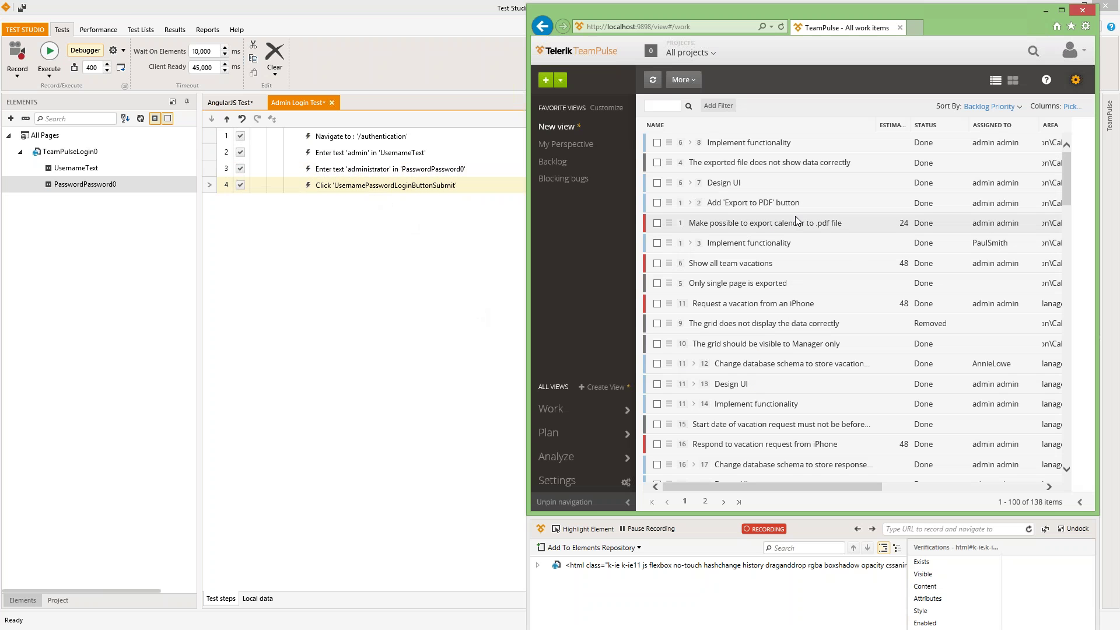
pyautogui.click(582, 529)
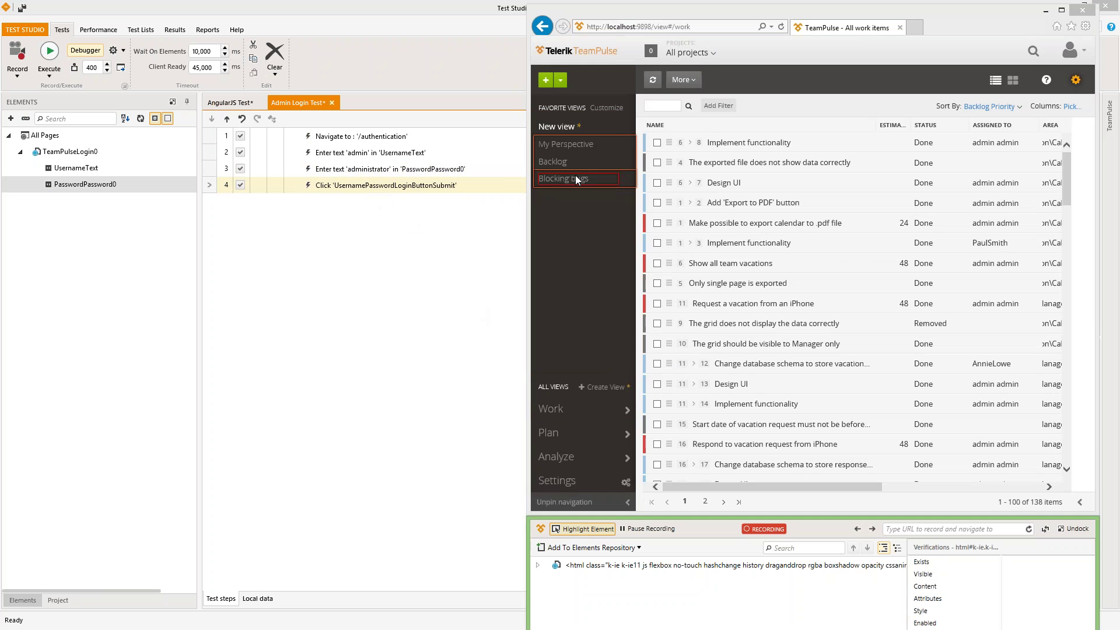
pyautogui.moveTo(584, 184)
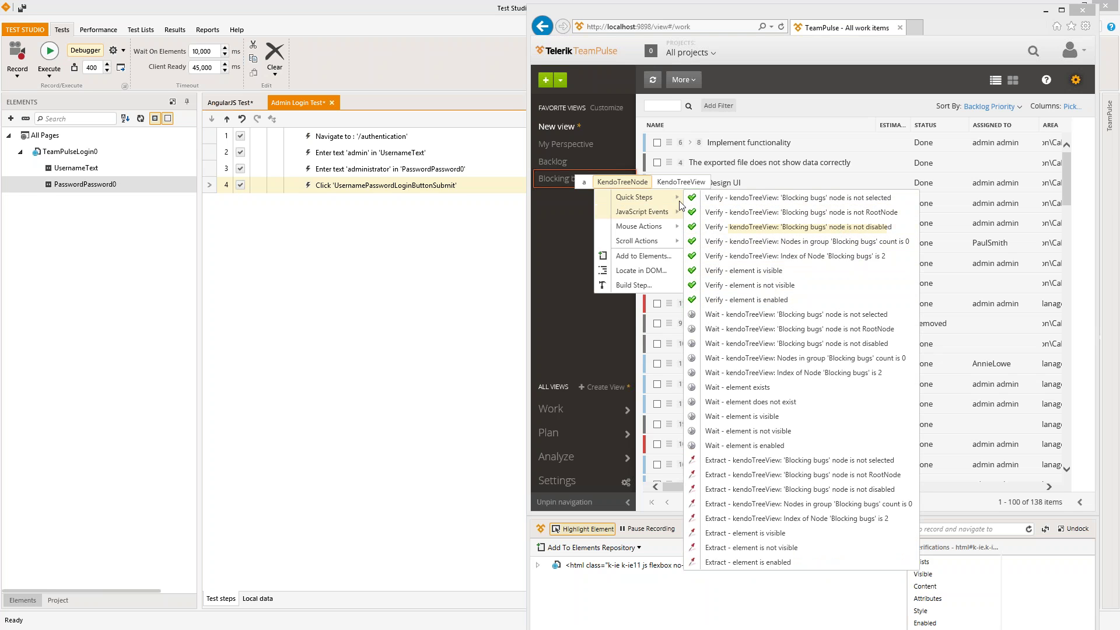
# - Browse quick steps for the Blocking bugs tree view and the All projects area, then close the menus
pyautogui.click(680, 181)
pyautogui.moveTo(696, 201)
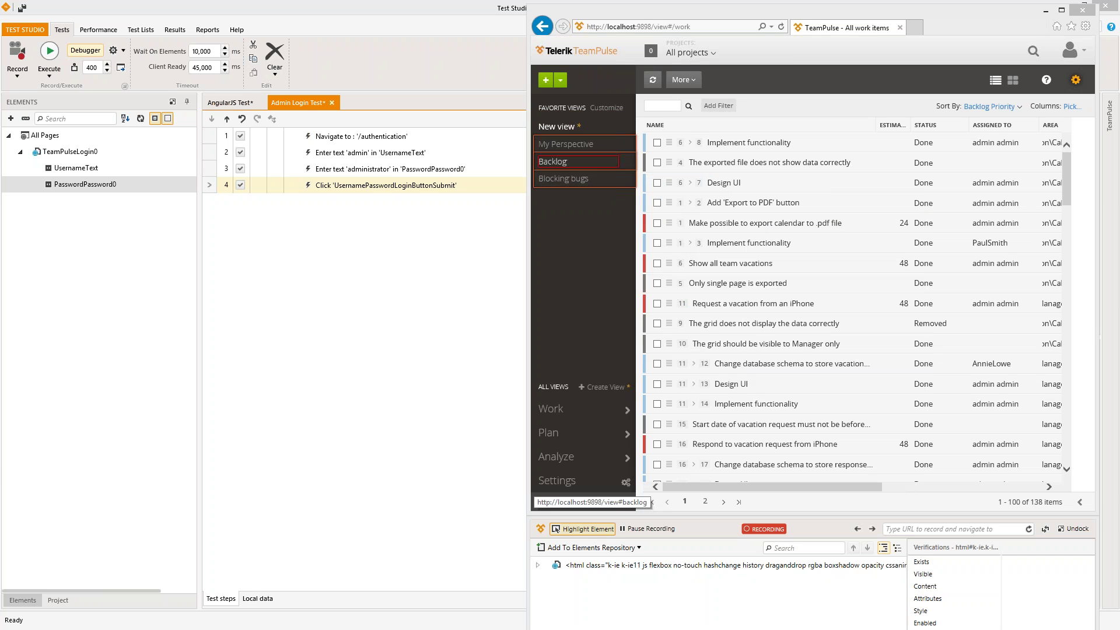
pyautogui.moveTo(560, 162)
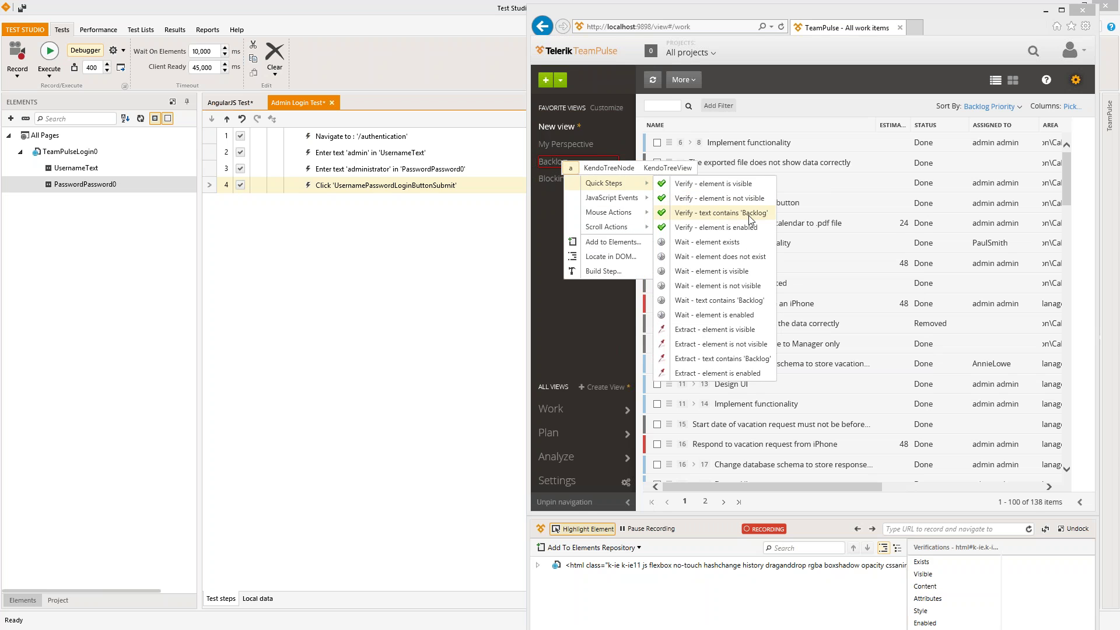
pyautogui.rightClick(862, 47)
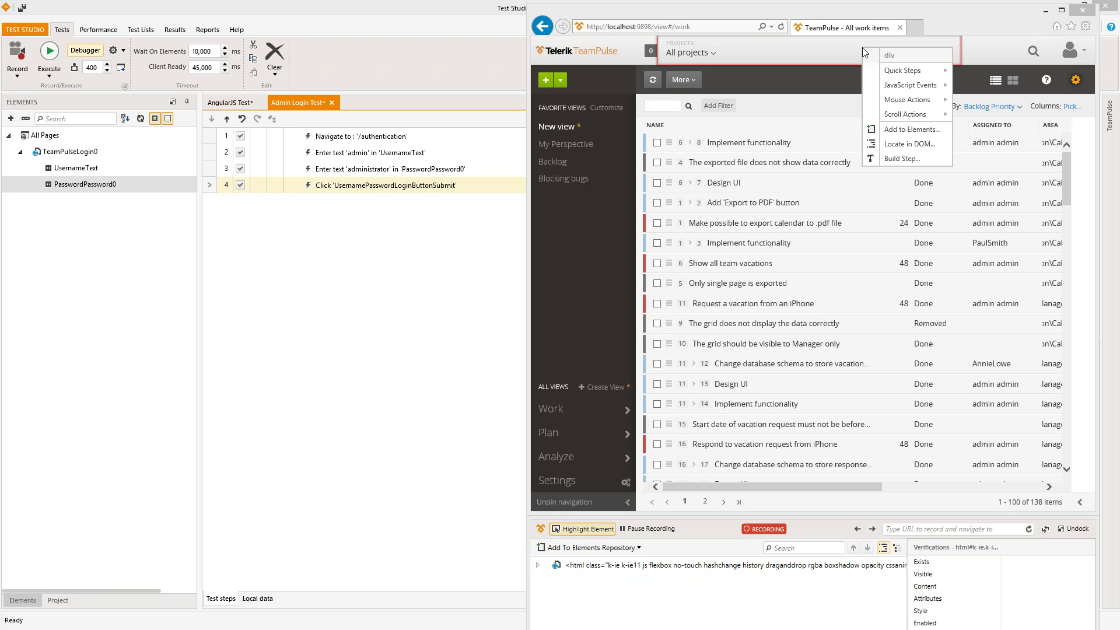
pyautogui.click(763, 59)
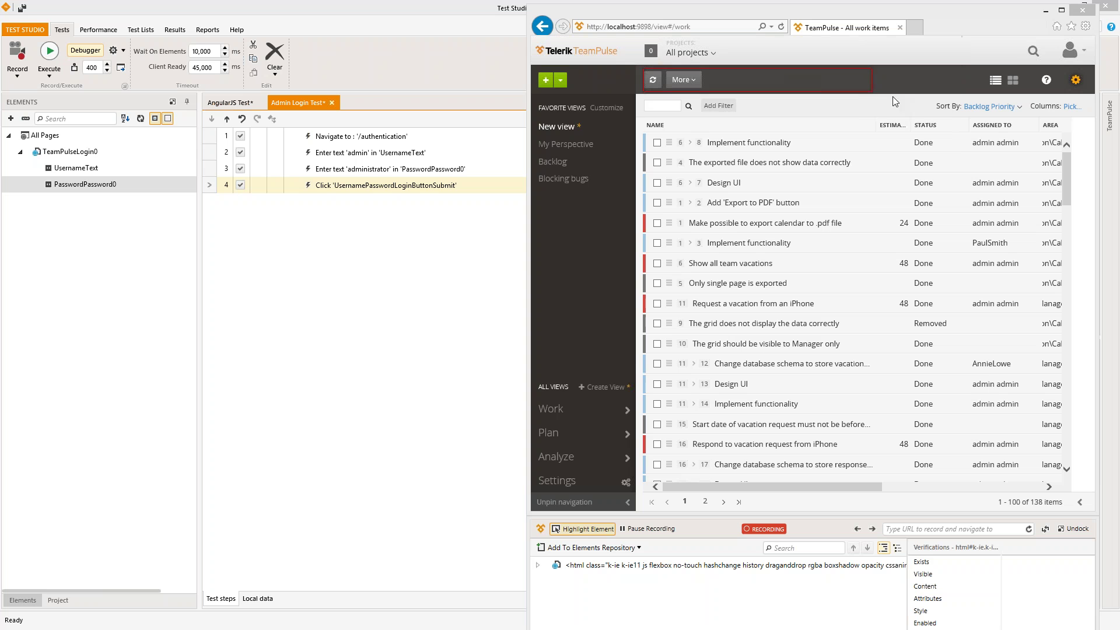
# - Add a step verifying the user avatar's alt text contains the signed-in user's name
pyautogui.rightClick(1067, 56)
pyautogui.moveTo(1059, 75)
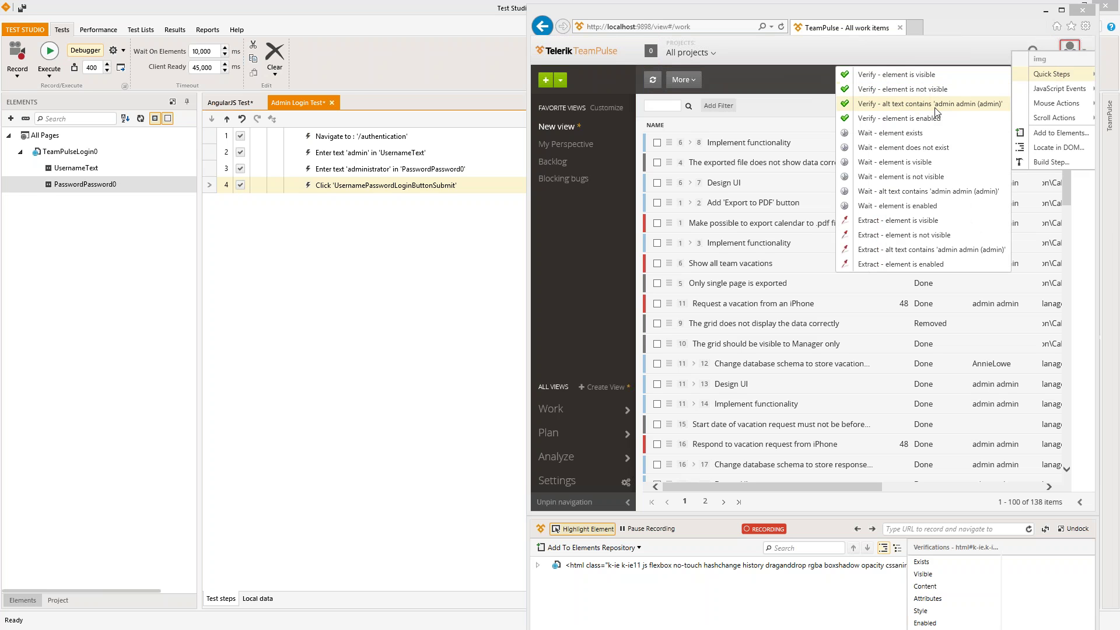
pyautogui.click(888, 105)
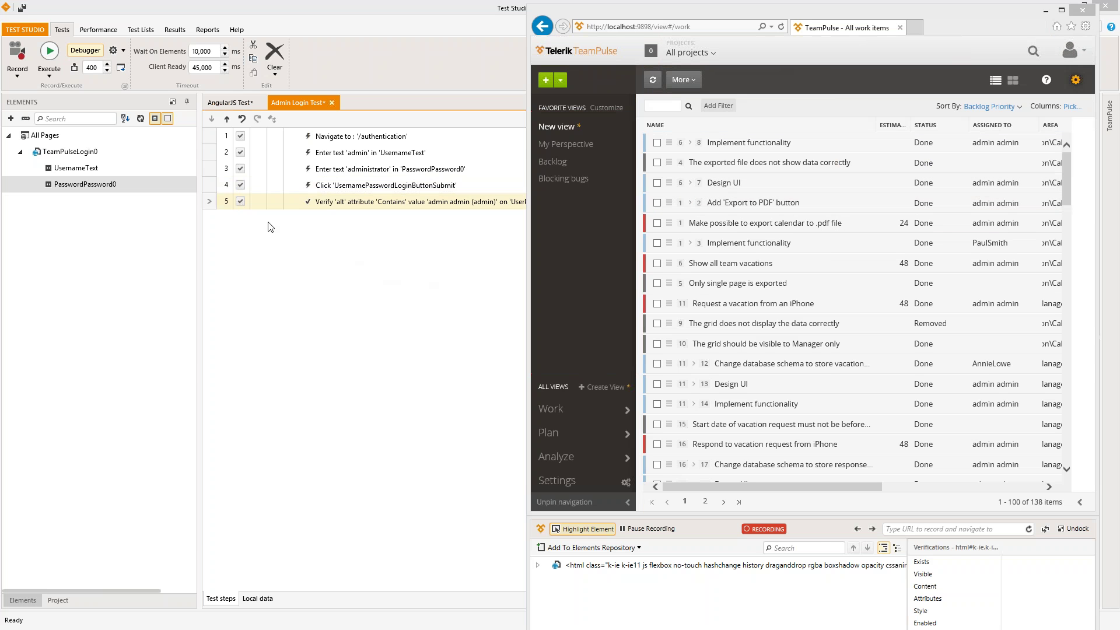
# - Return to Test Studio to review step 5's alt Contains 'admin admin (admin)' verification
pyautogui.click(198, 53)
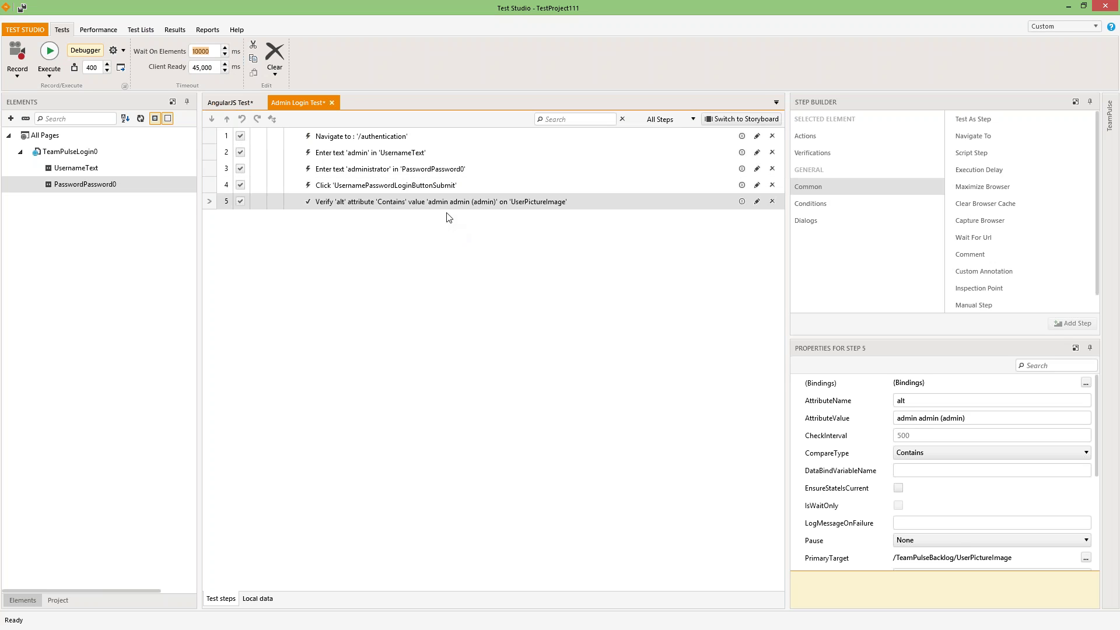
# - Expand the password entry step and enable its own 30000 wait-on-elements timeout
pyautogui.doubleClick(404, 171)
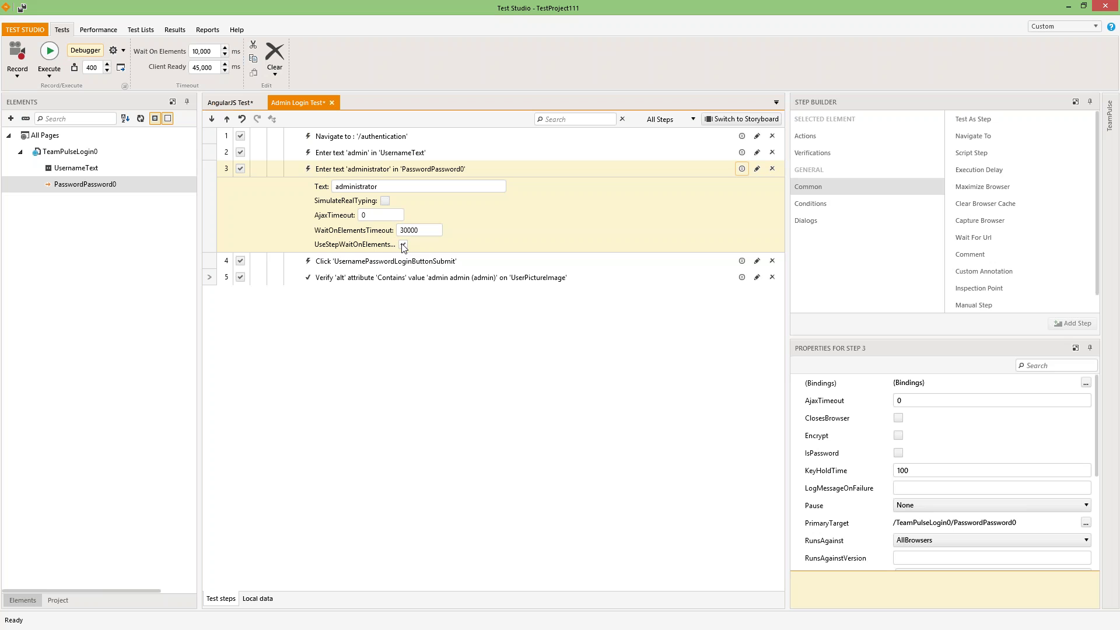
pyautogui.click(403, 245)
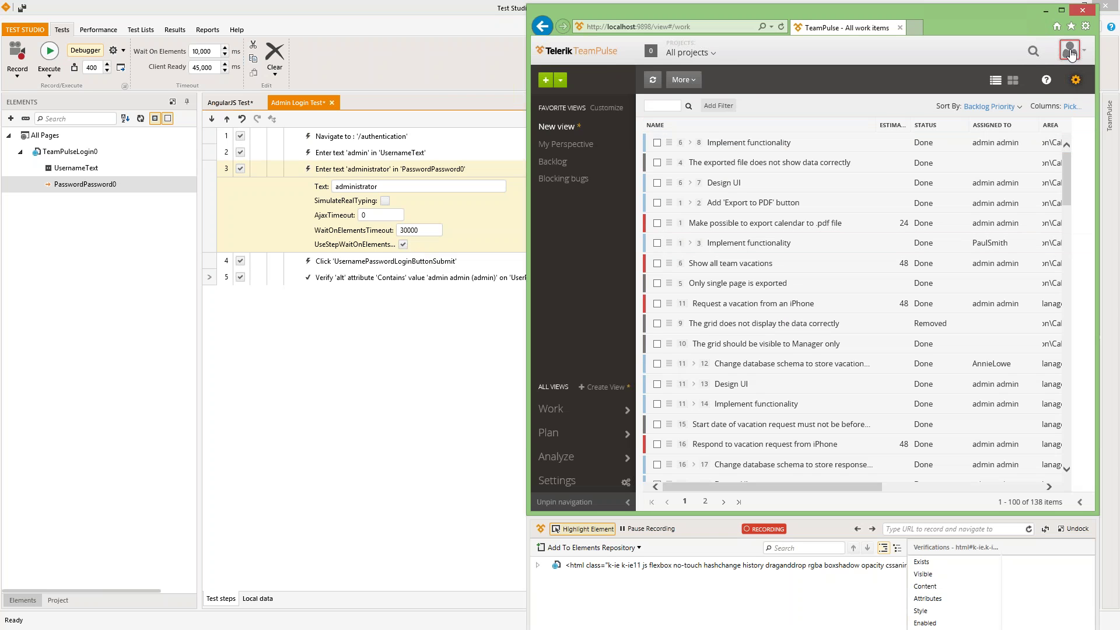
# - Show the verify, wait and extract quick steps for TeamPulse's user avatar, then dismiss them
pyautogui.moveTo(1066, 61)
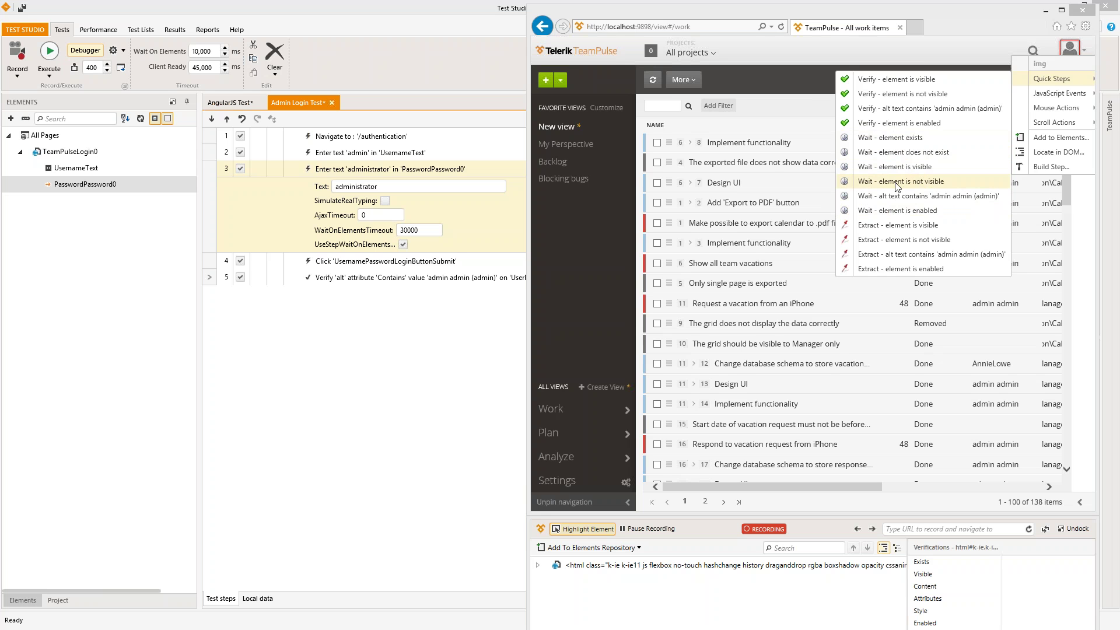
pyautogui.click(903, 187)
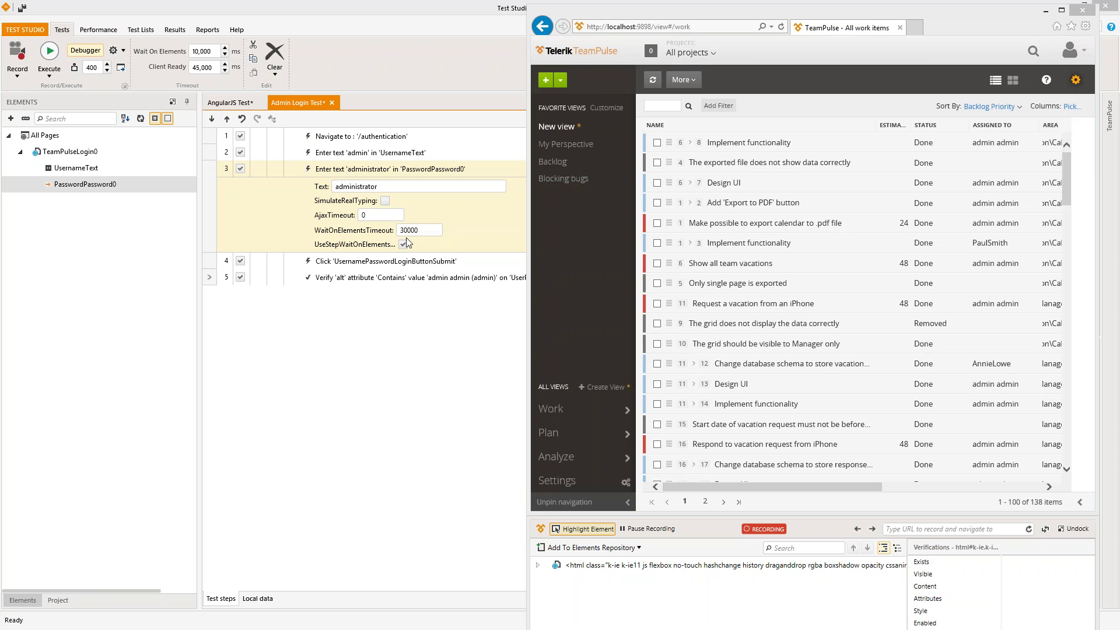
# - Change step 3's wait-on-elements timeout to 40000, turn off the step-level wait, and return to the recording browser
pyautogui.click(407, 243)
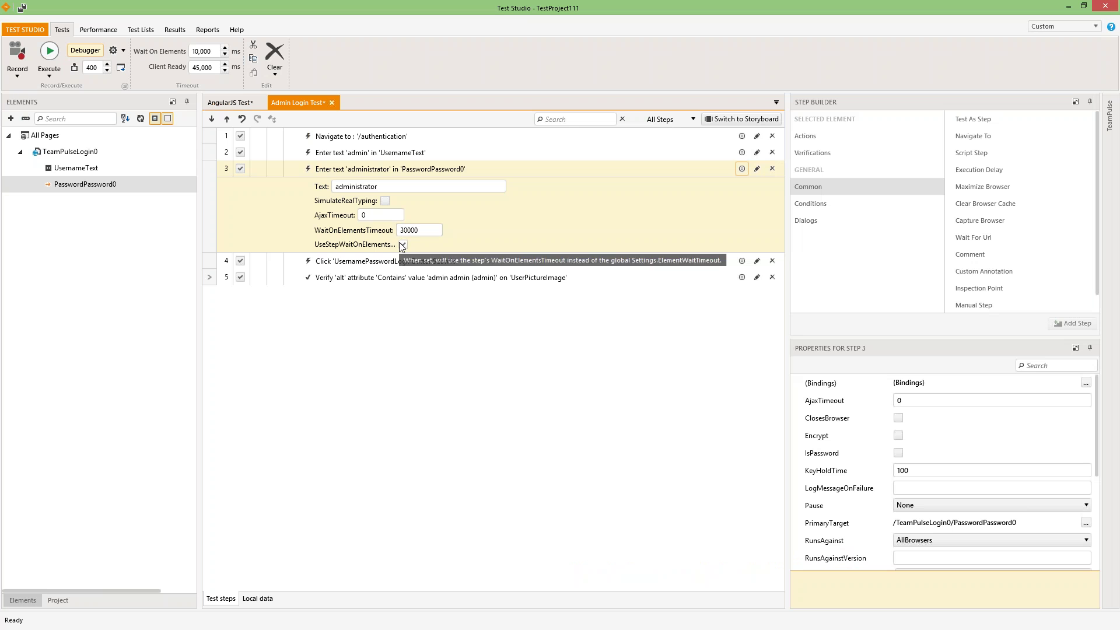
pyautogui.hotkey('shift', 'Tab')
pyautogui.write('40')
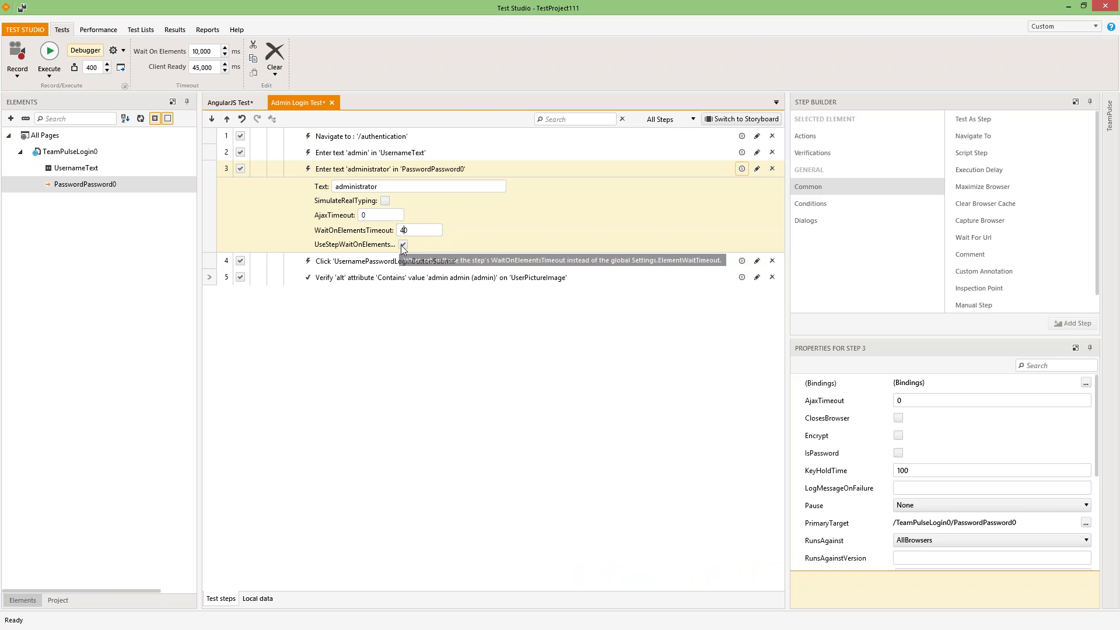
pyautogui.write('000')
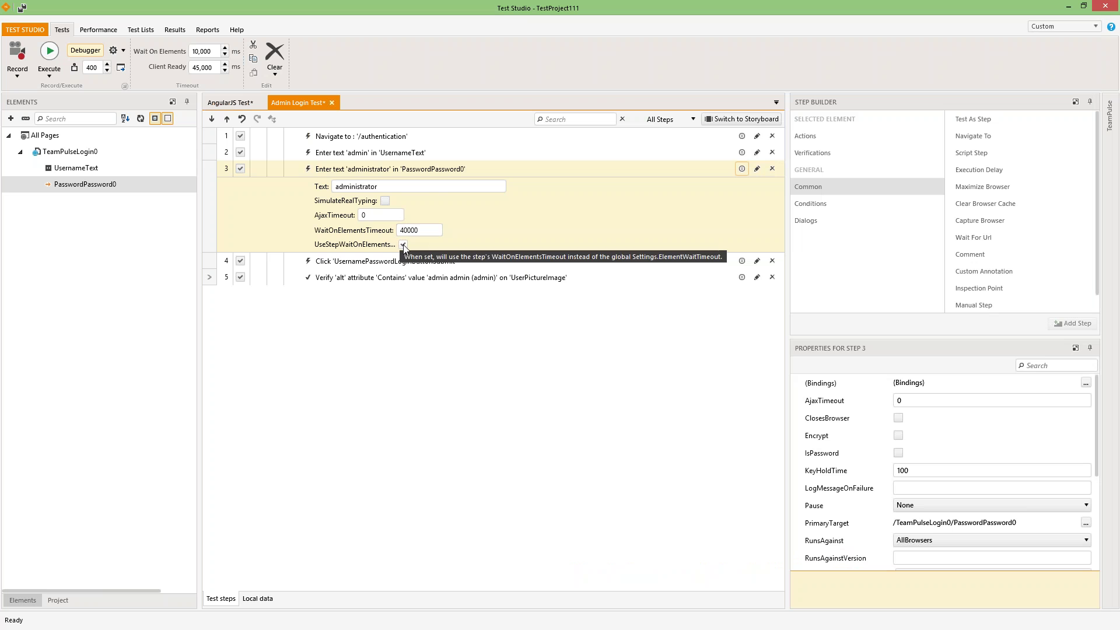
pyautogui.click(403, 244)
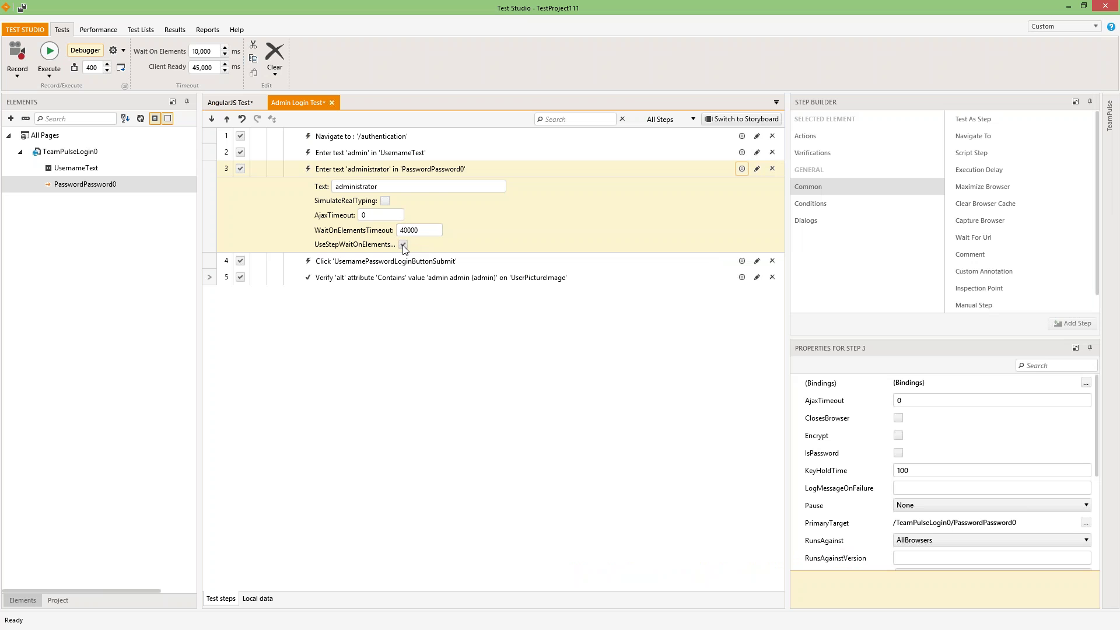
pyautogui.click(416, 170)
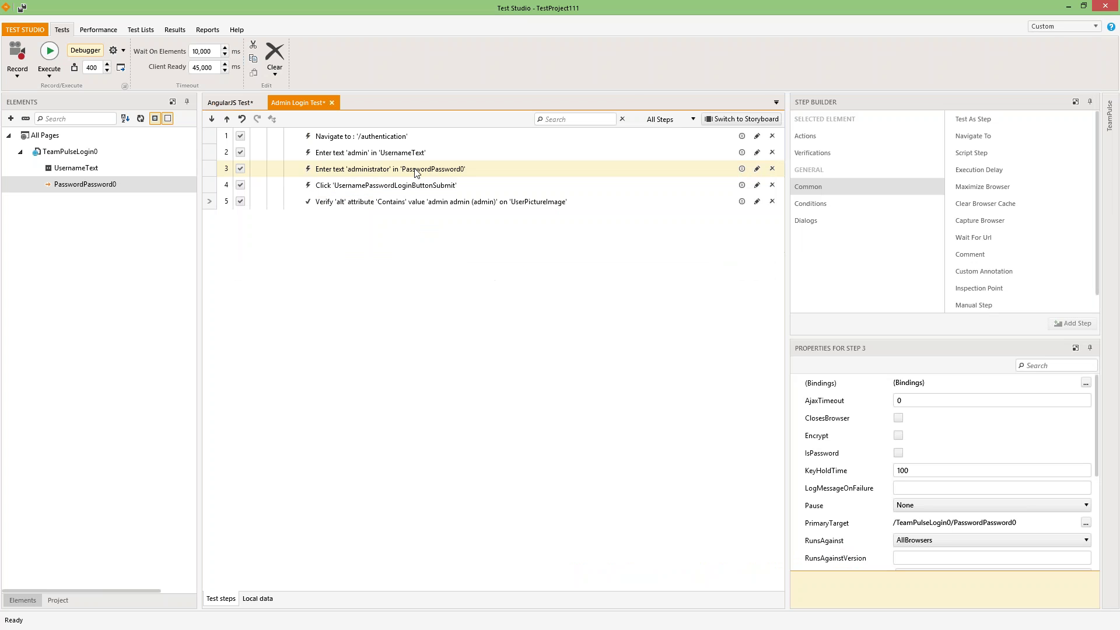
pyautogui.hotkey('alt', 'Tab')
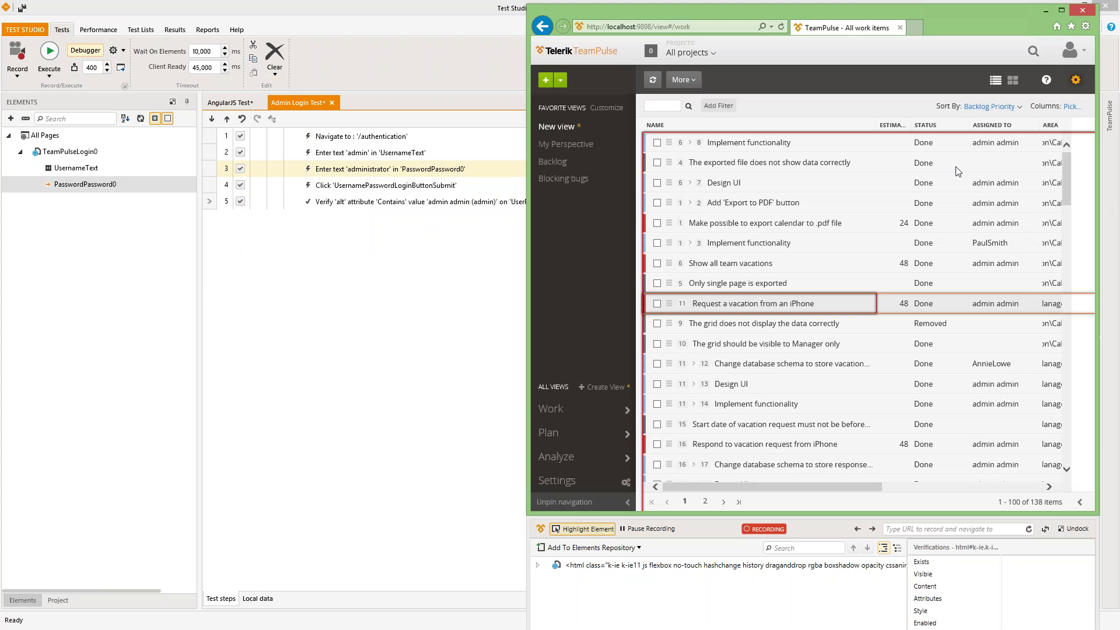
# - Choose Build Step... from the recorder options on the user avatar image
pyautogui.rightClick(1071, 54)
pyautogui.moveTo(1050, 75)
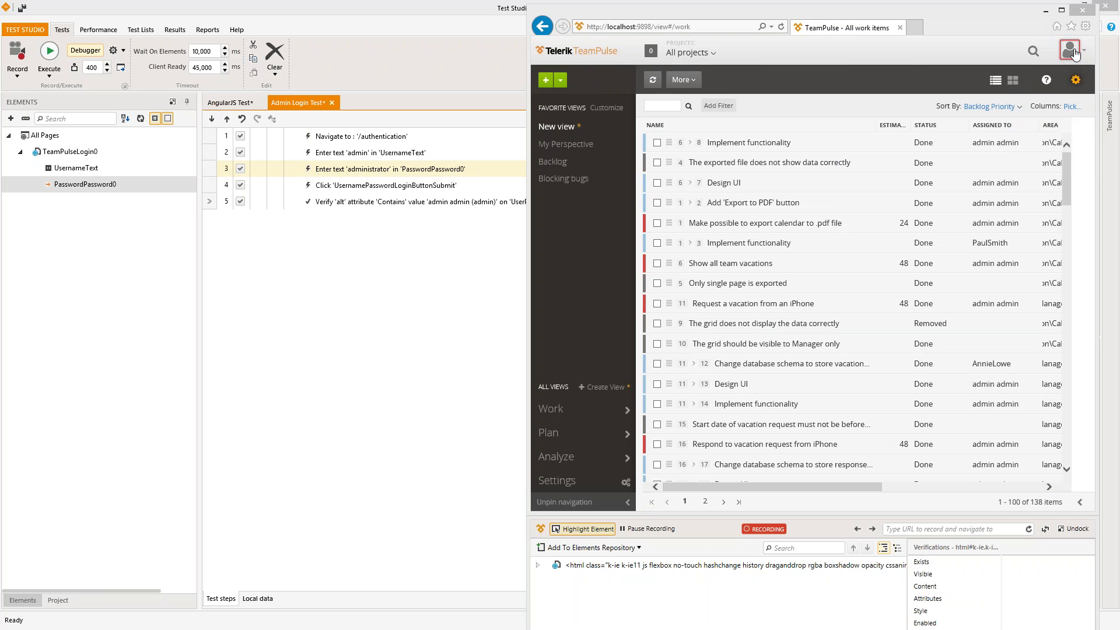
pyautogui.moveTo(1075, 52)
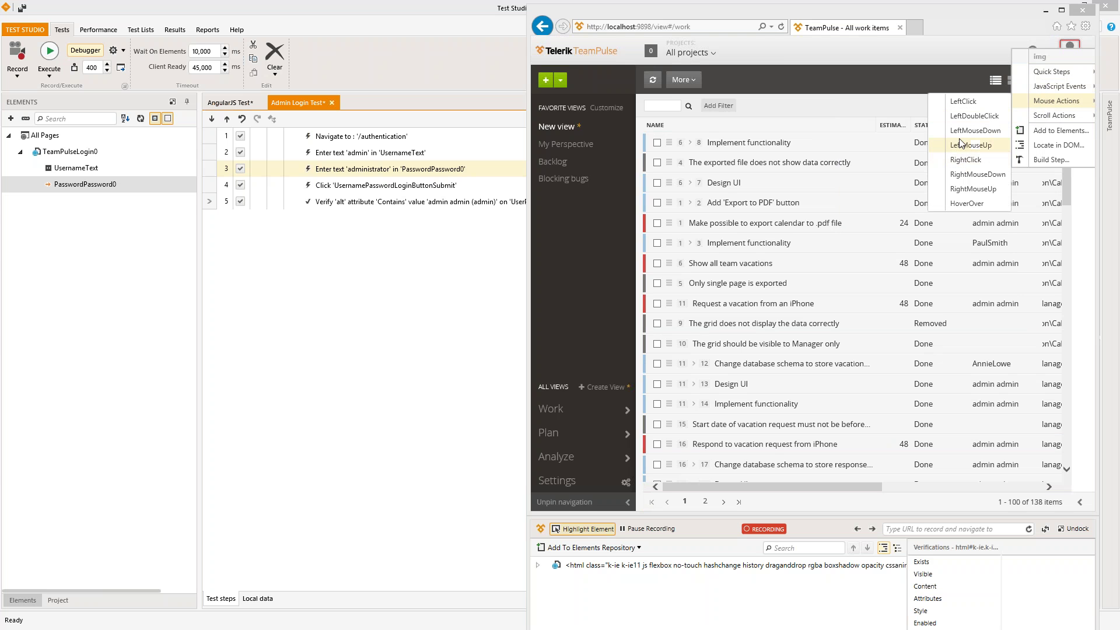
pyautogui.click(1043, 160)
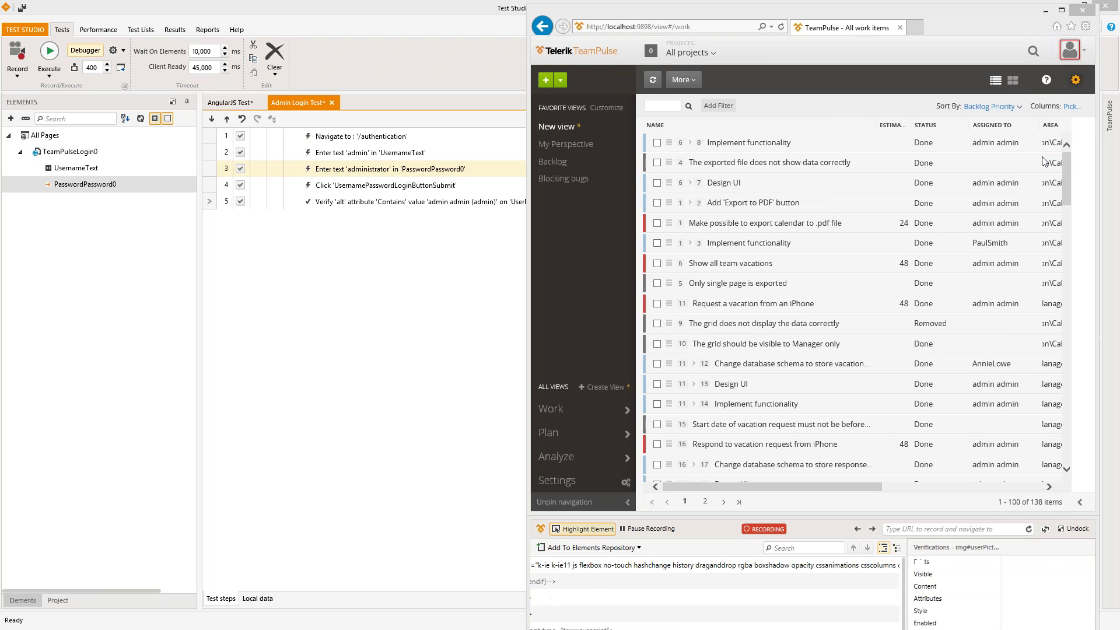
# - Float the Recorder over the page and select img#userPicture in the DOM tree
pyautogui.click(1076, 532)
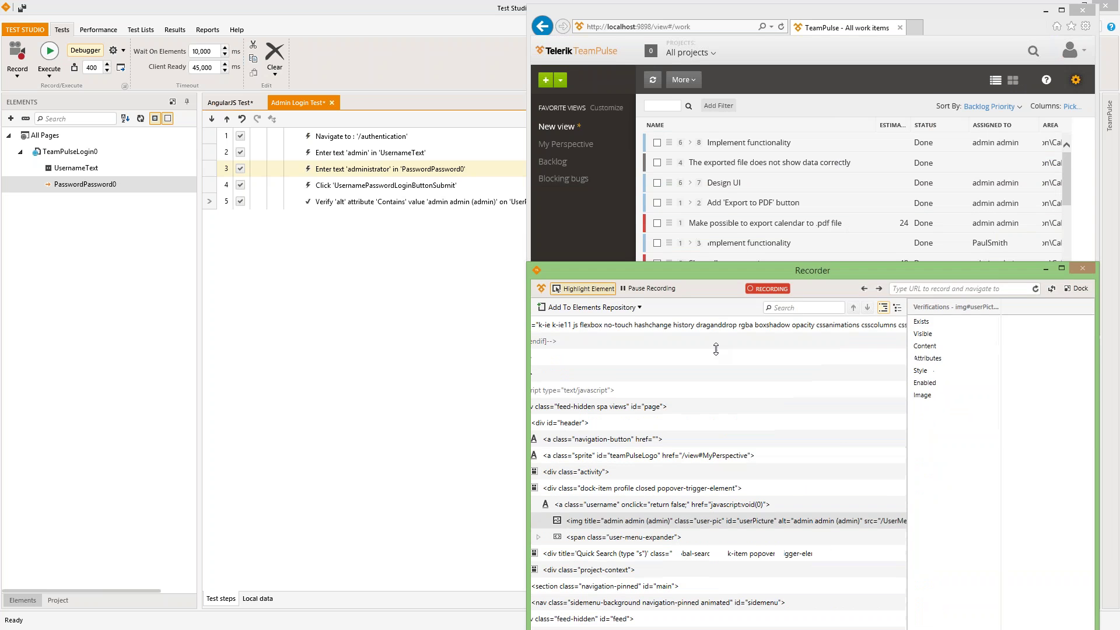
pyautogui.moveTo(851, 408); pyautogui.dragTo(791, 252)
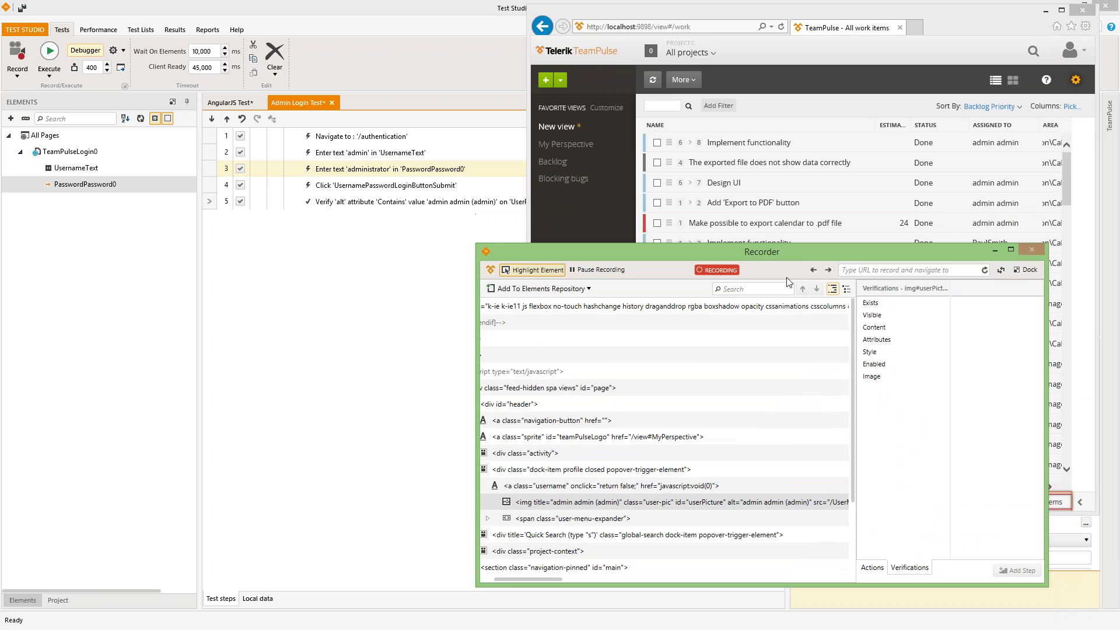
pyautogui.click(623, 503)
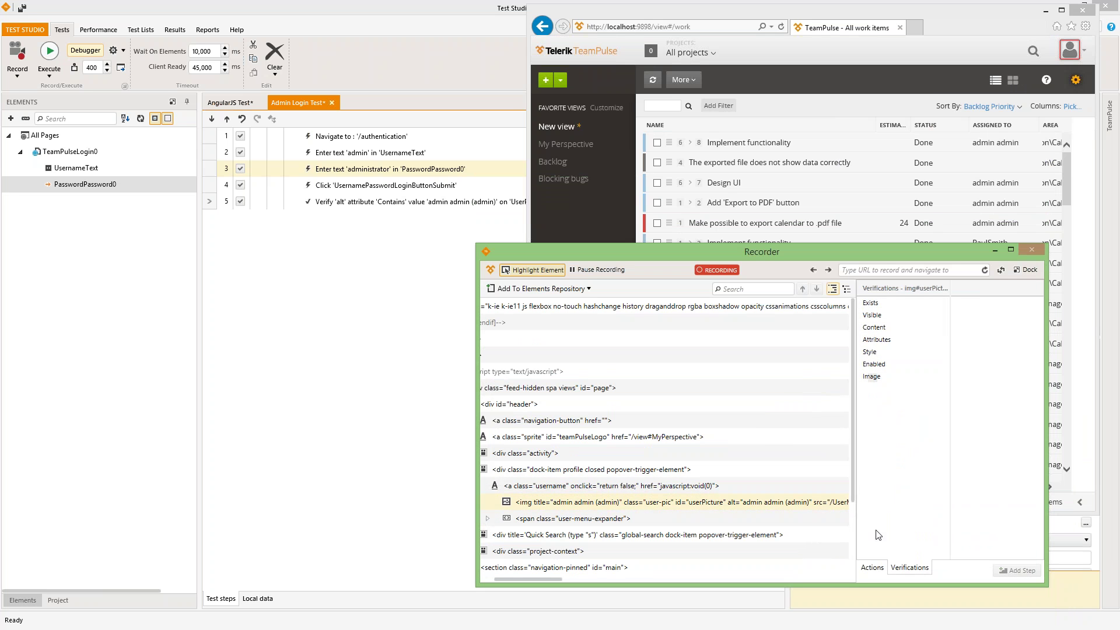
pyautogui.click(872, 568)
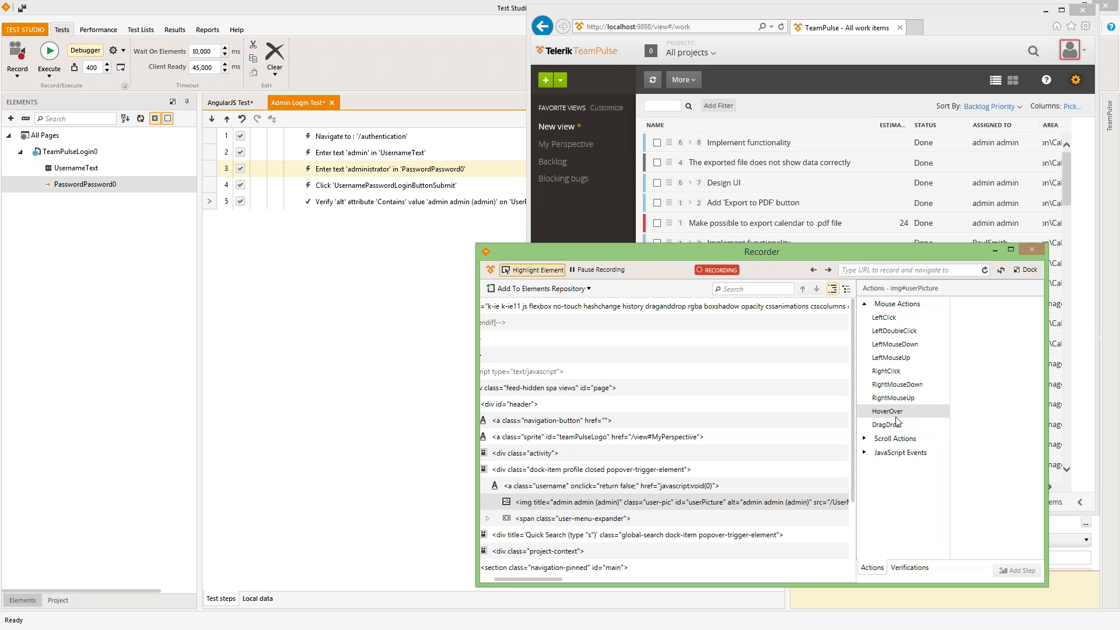
# - Rebuild a step for the user picture and choose the Image verification
pyautogui.rightClick(1075, 56)
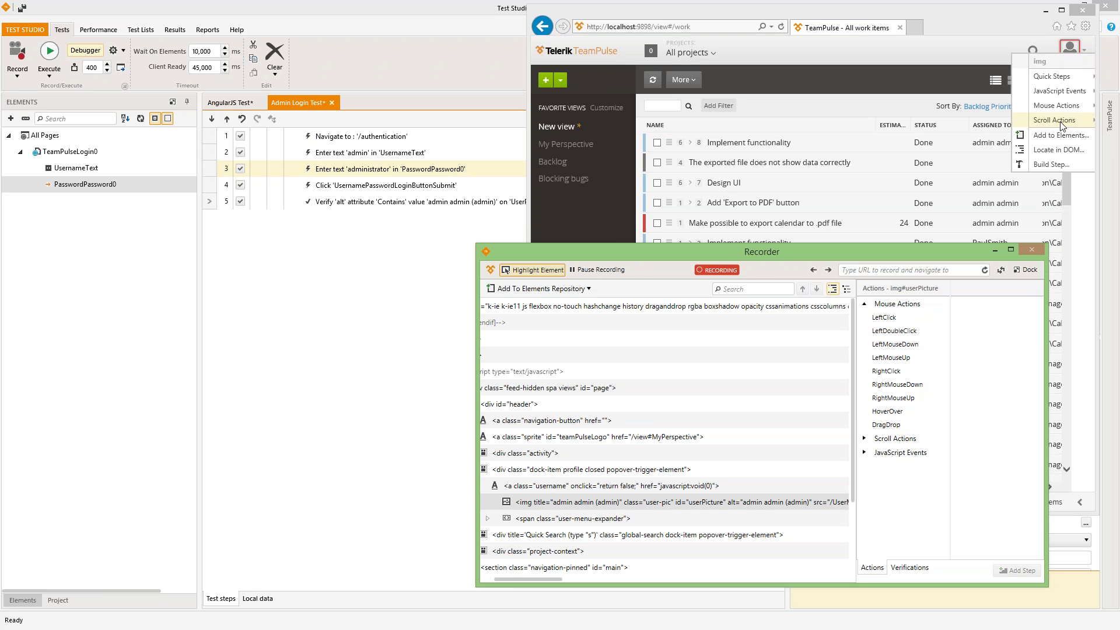
pyautogui.click(1050, 164)
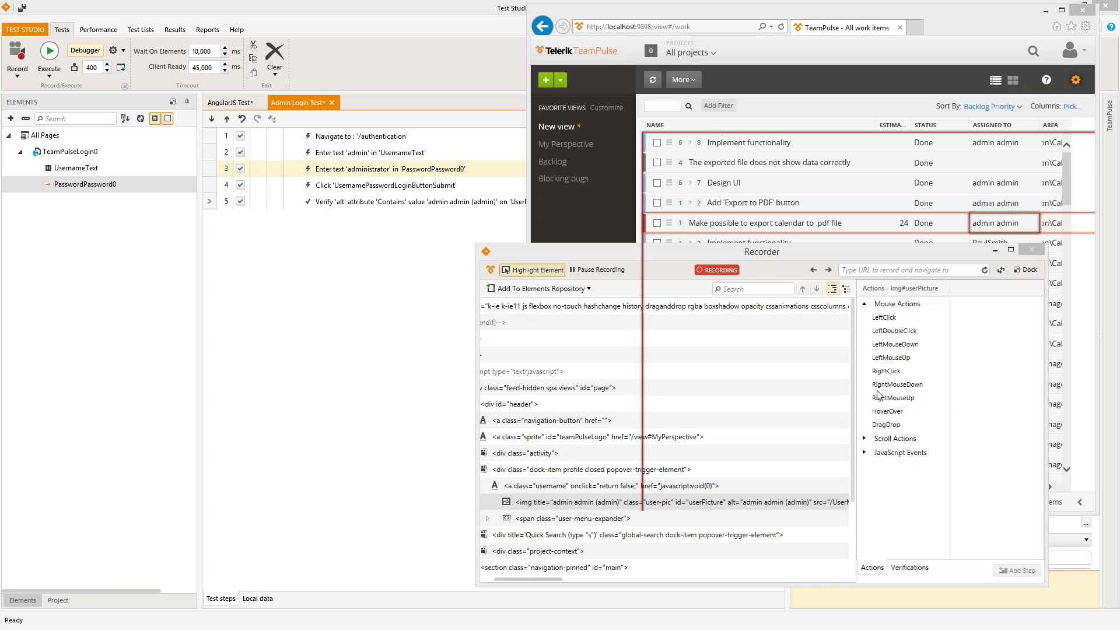
pyautogui.moveTo(513, 257); pyautogui.dragTo(489, 256)
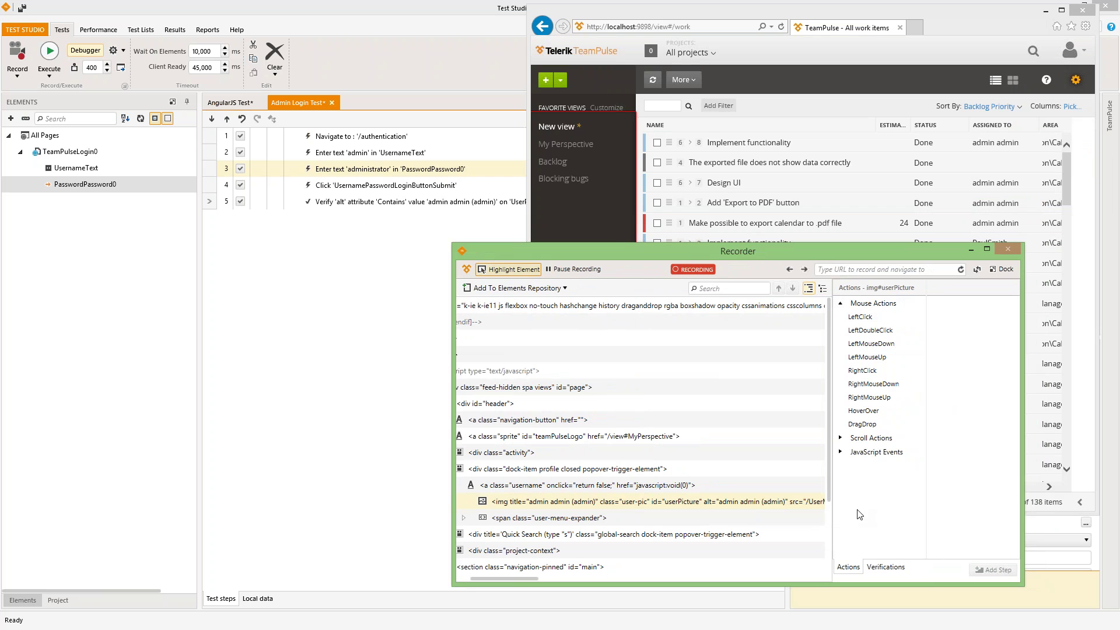
pyautogui.click(881, 567)
pyautogui.click(850, 377)
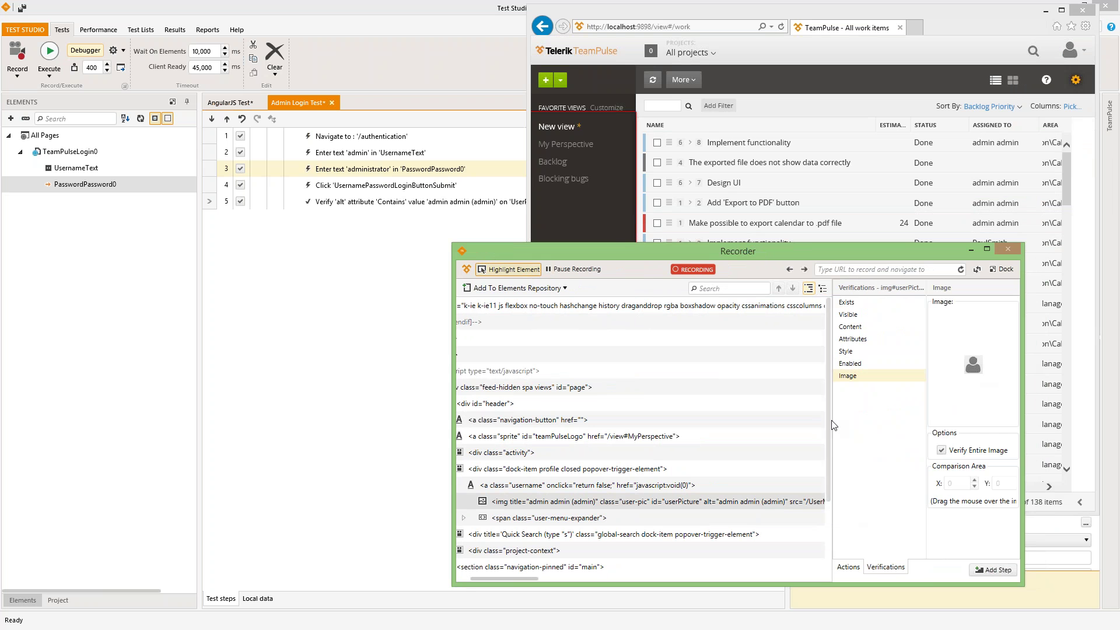
# - Widen the verification panels and try a region comparison before restoring Verify Entire Image
pyautogui.moveTo(831, 432); pyautogui.dragTo(618, 432)
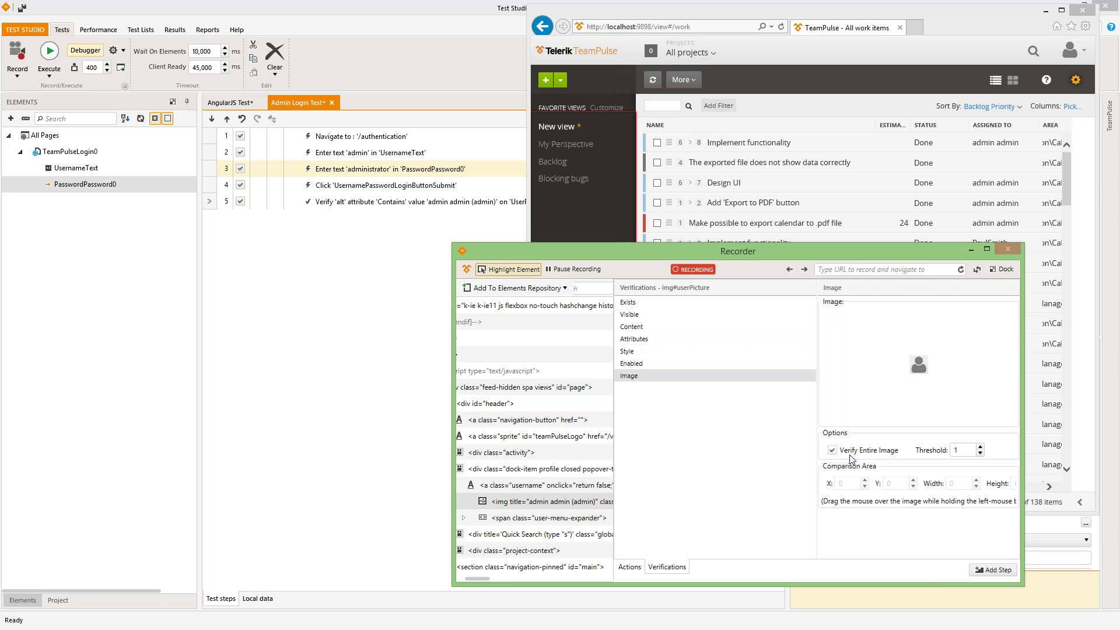
pyautogui.click(832, 450)
pyautogui.moveTo(914, 358); pyautogui.dragTo(922, 376)
pyautogui.click(831, 450)
# - Set the image verification Threshold to 10 and add it as step 6
pyautogui.moveTo(615, 475); pyautogui.dragTo(525, 479)
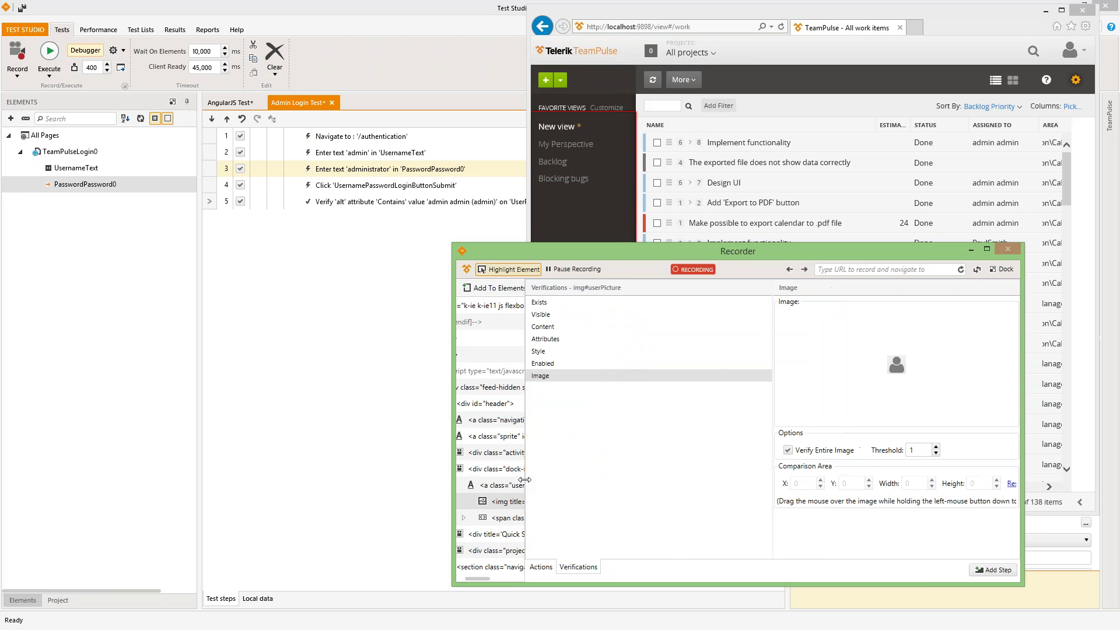
pyautogui.click(914, 450)
pyautogui.doubleClick(913, 451)
pyautogui.write('10')
pyautogui.click(917, 452)
pyautogui.click(996, 570)
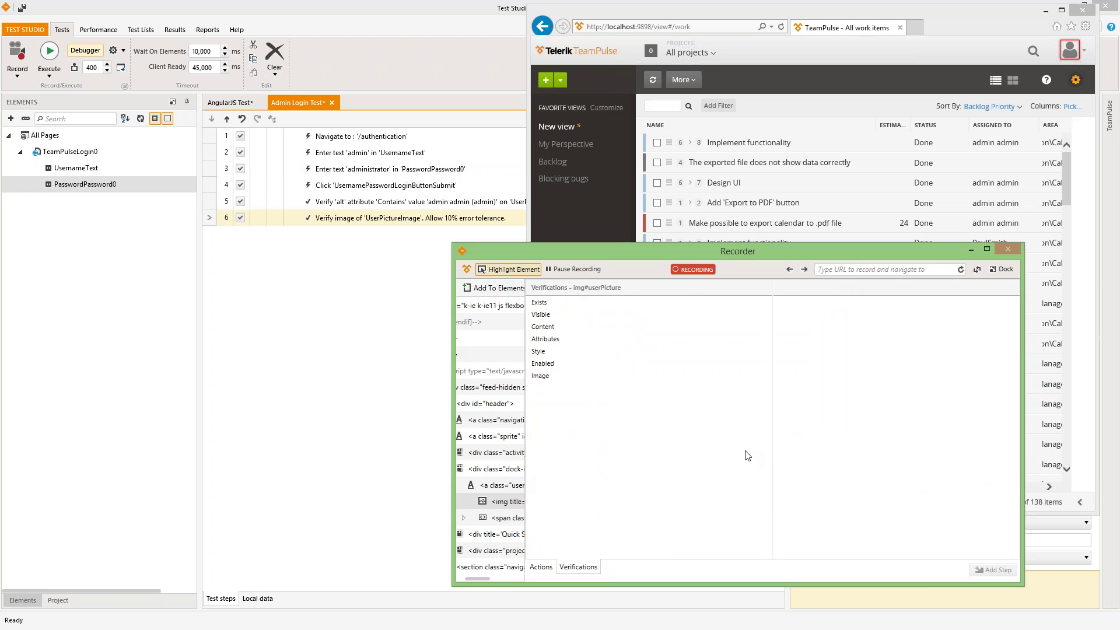
# - Dock the Recorder, close the browser, save the test, and run it in Chrome
pyautogui.click(1004, 270)
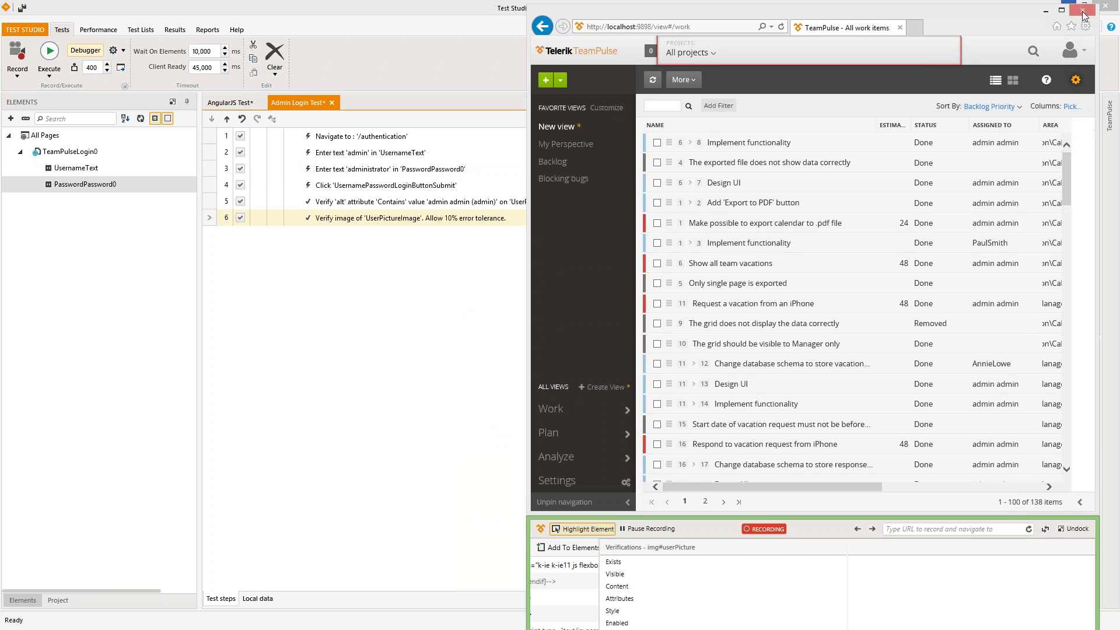
pyautogui.click(1082, 10)
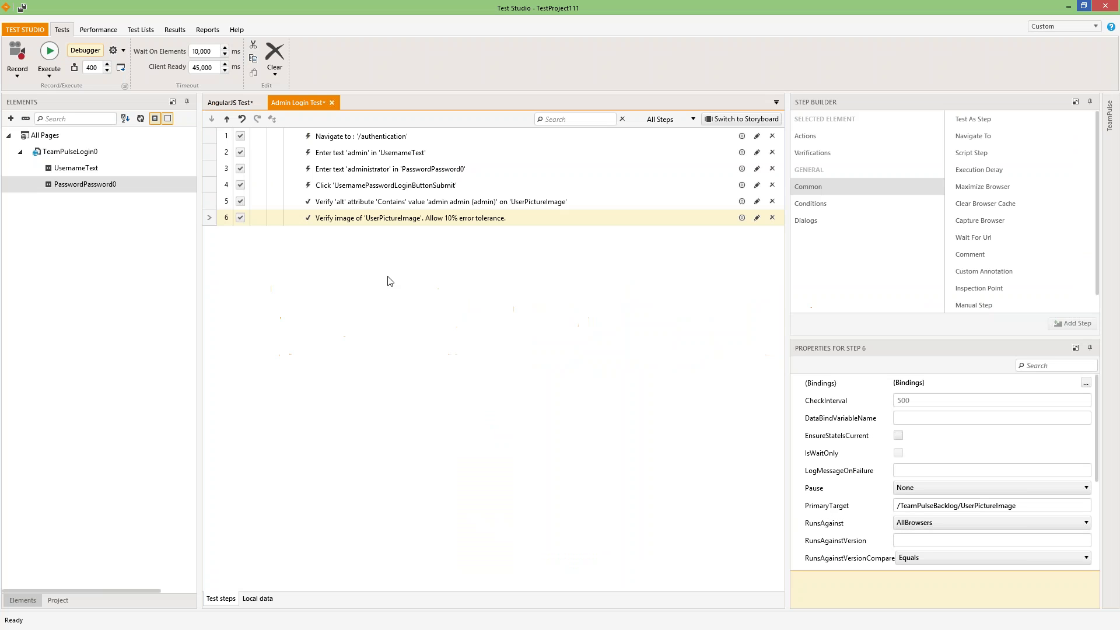
pyautogui.click(48, 54)
pyautogui.click(496, 418)
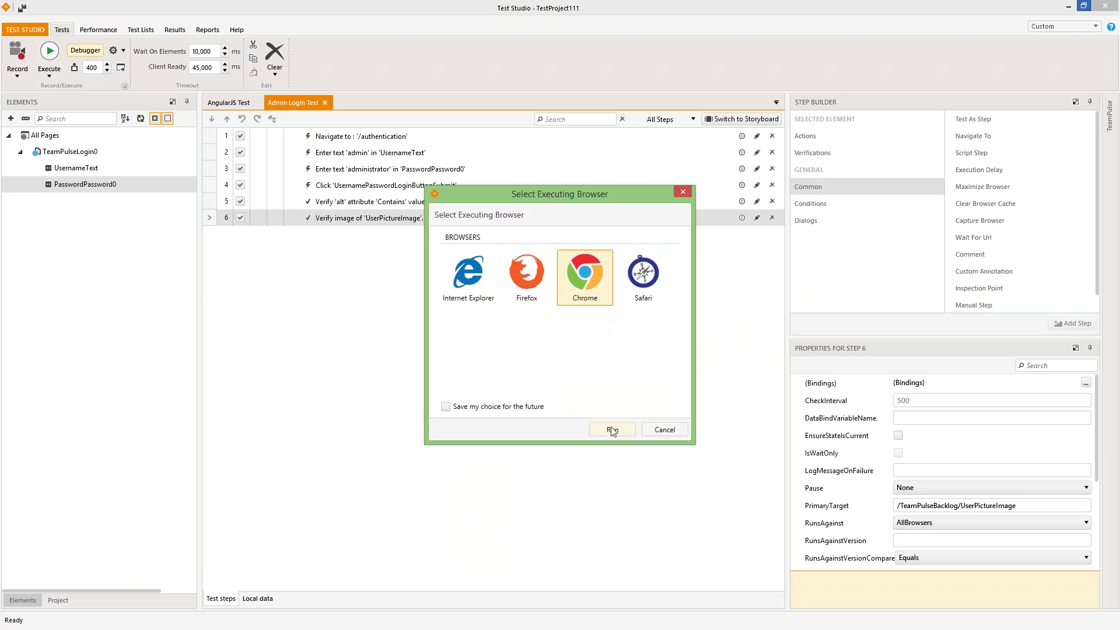
pyautogui.click(610, 429)
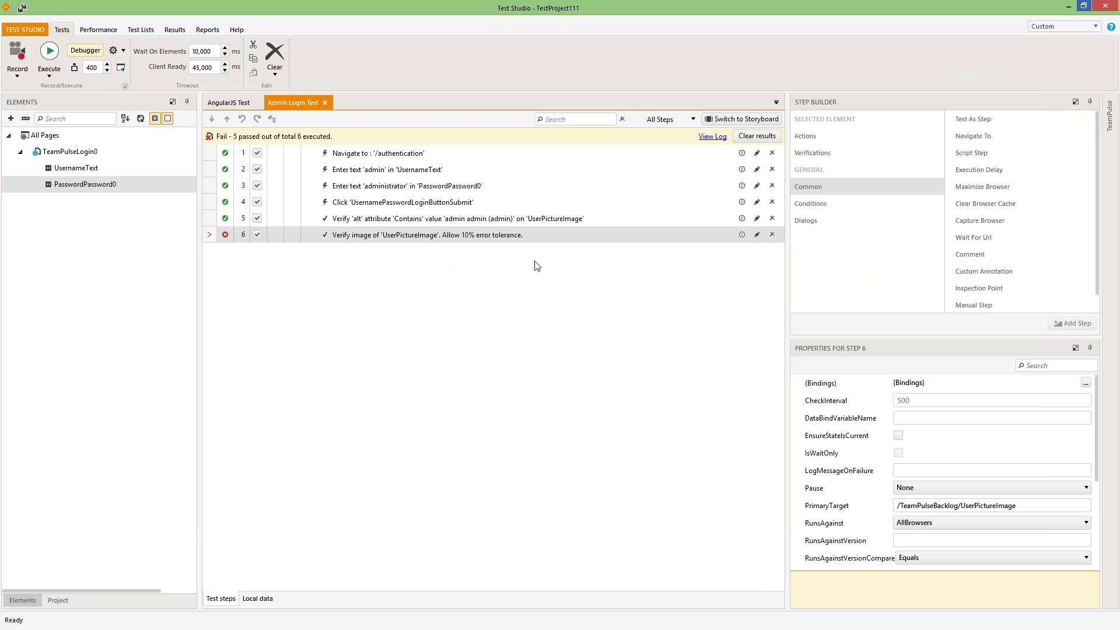
# - Open step 6's failure details showing a 46.68% image difference versus 10% tolerance
pyautogui.moveTo(227, 236)
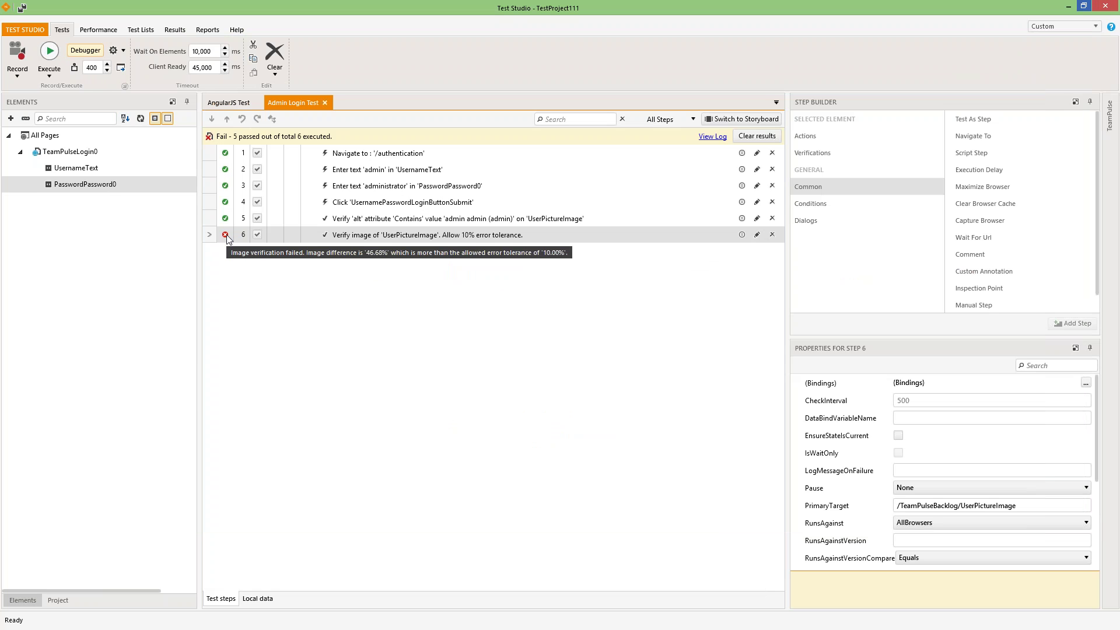
pyautogui.click(226, 236)
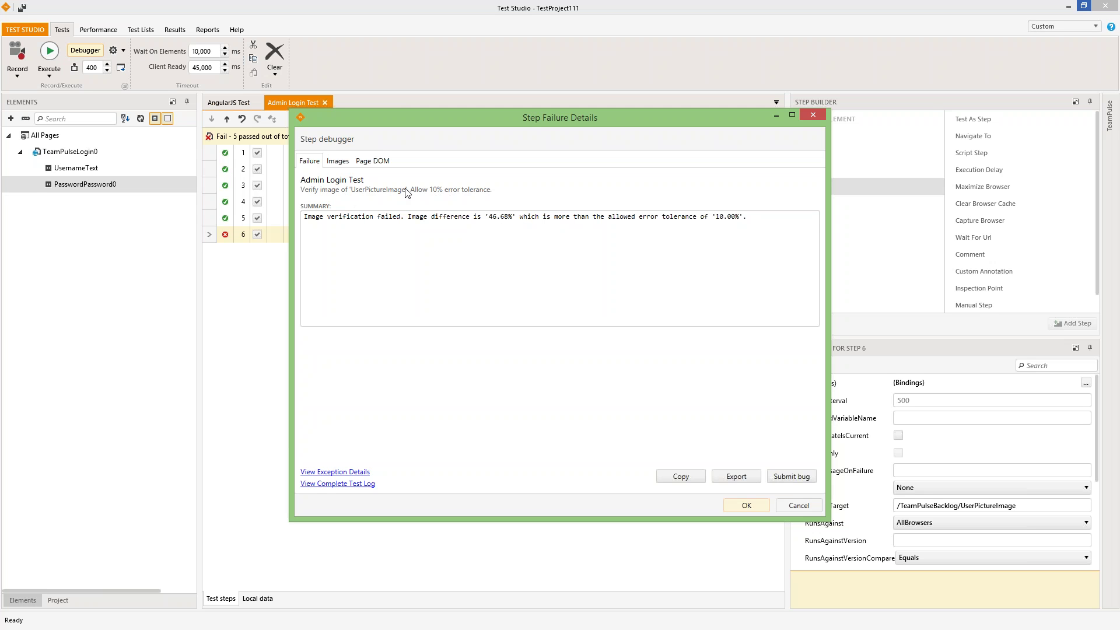
# - Inspect the failure screenshots full screen and the page DOM's html and body, then return to the Failure summary
pyautogui.click(340, 163)
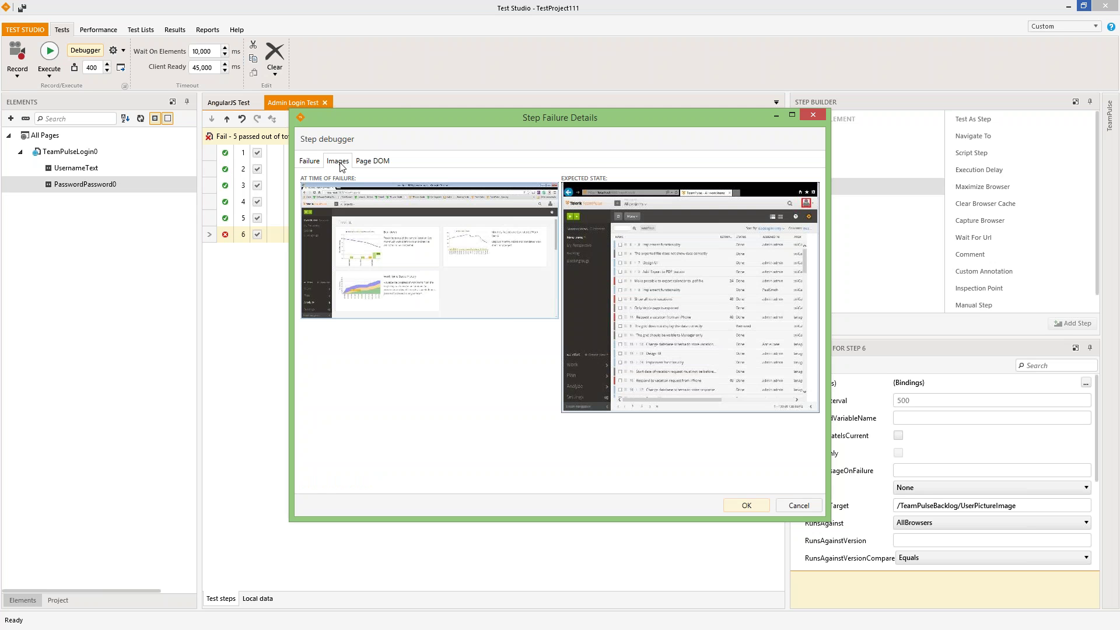
pyautogui.click(792, 115)
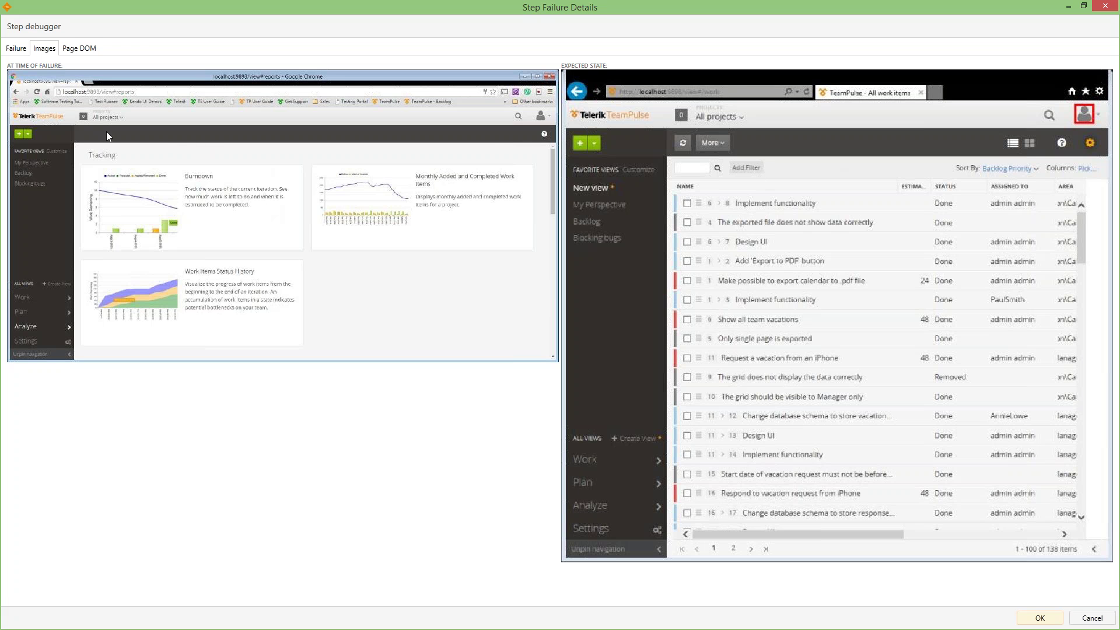
pyautogui.click(72, 52)
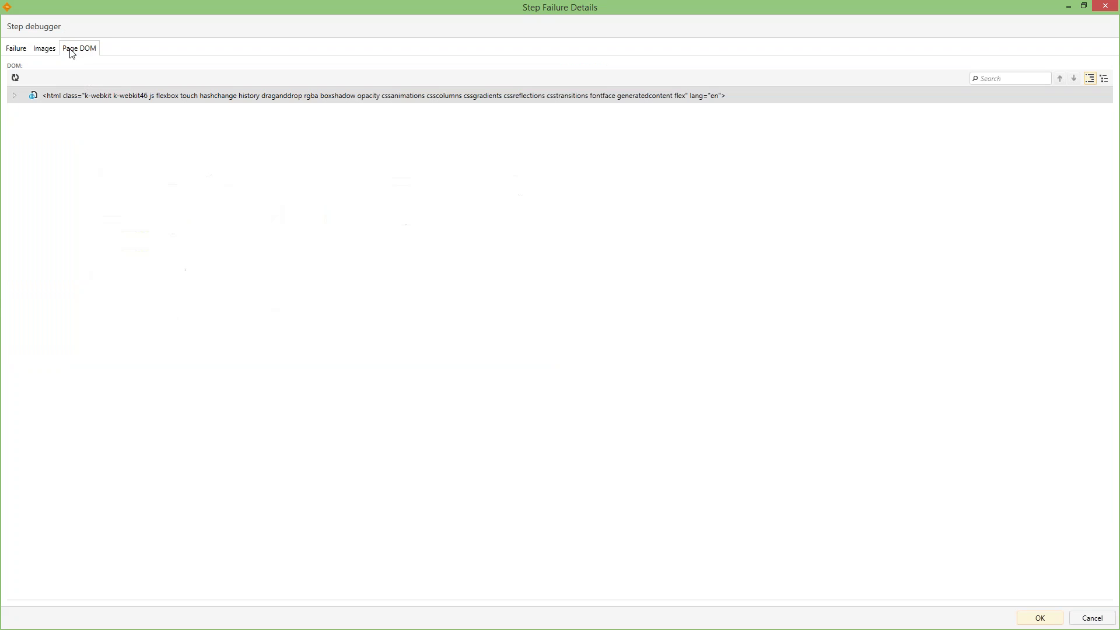
pyautogui.click(14, 96)
pyautogui.click(27, 146)
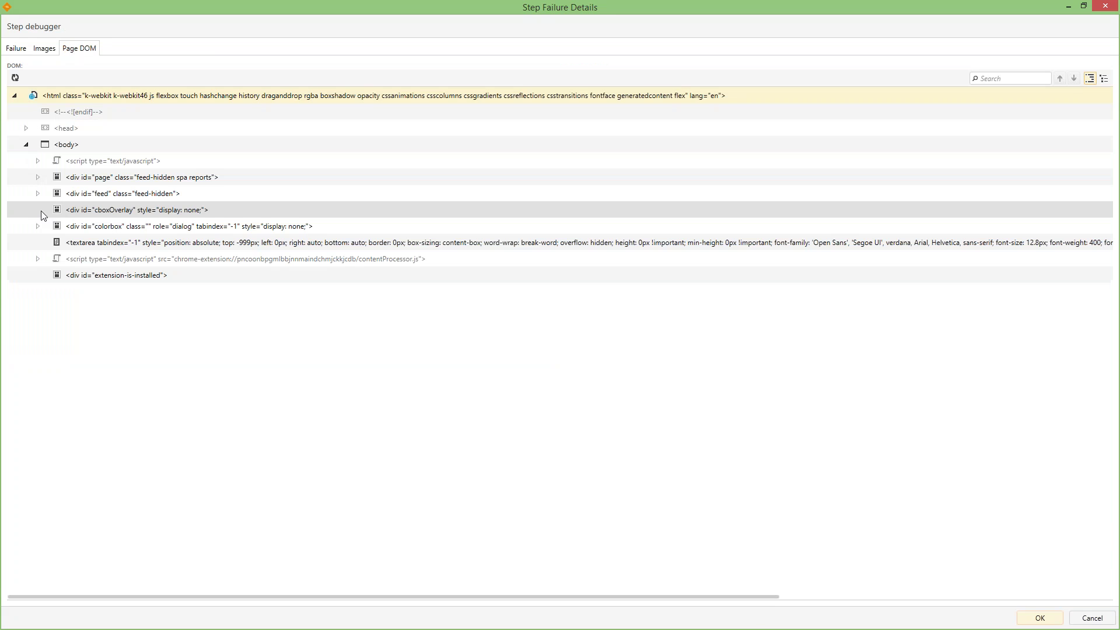
pyautogui.click(45, 48)
pyautogui.click(16, 48)
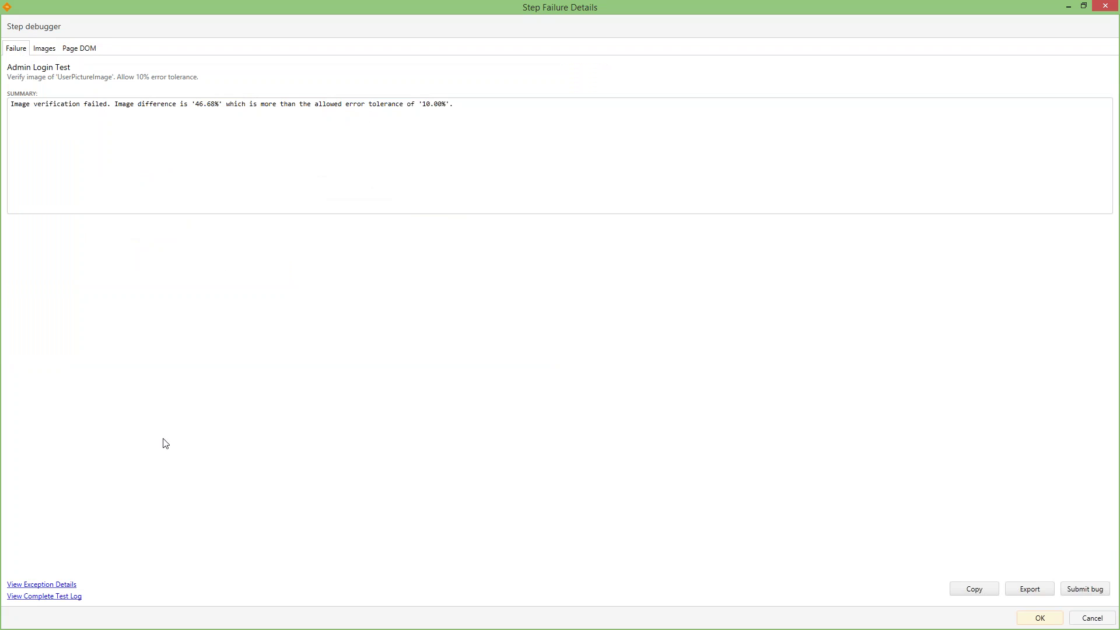
# - Review the exception details and the complete test log (Chrome version, step 6 Fail, run duration), then restore the failure window
pyautogui.click(71, 584)
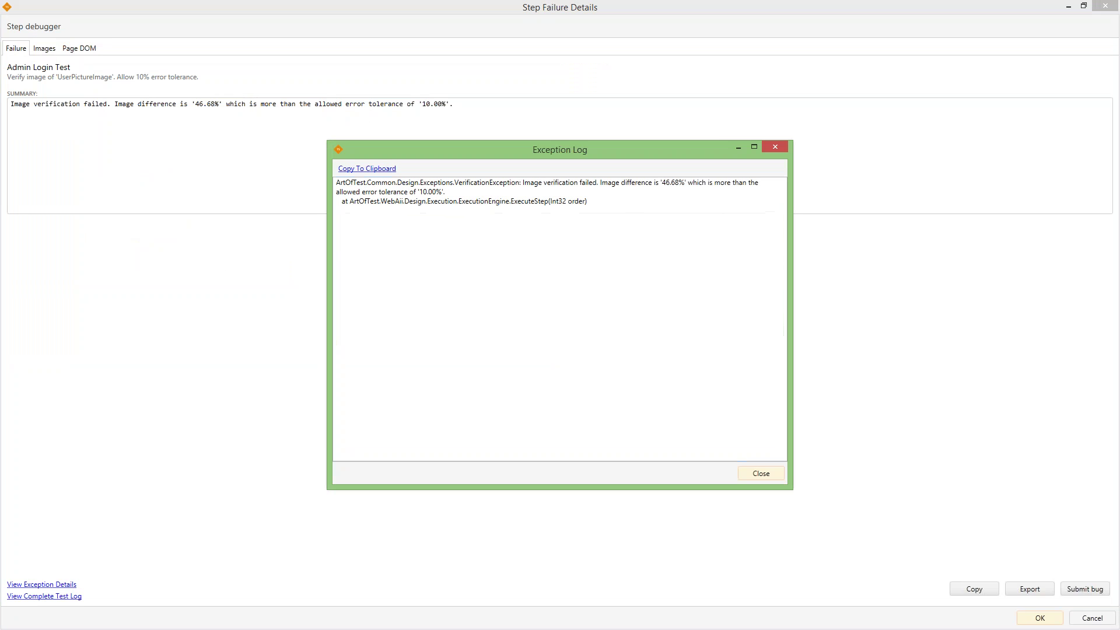
pyautogui.click(774, 147)
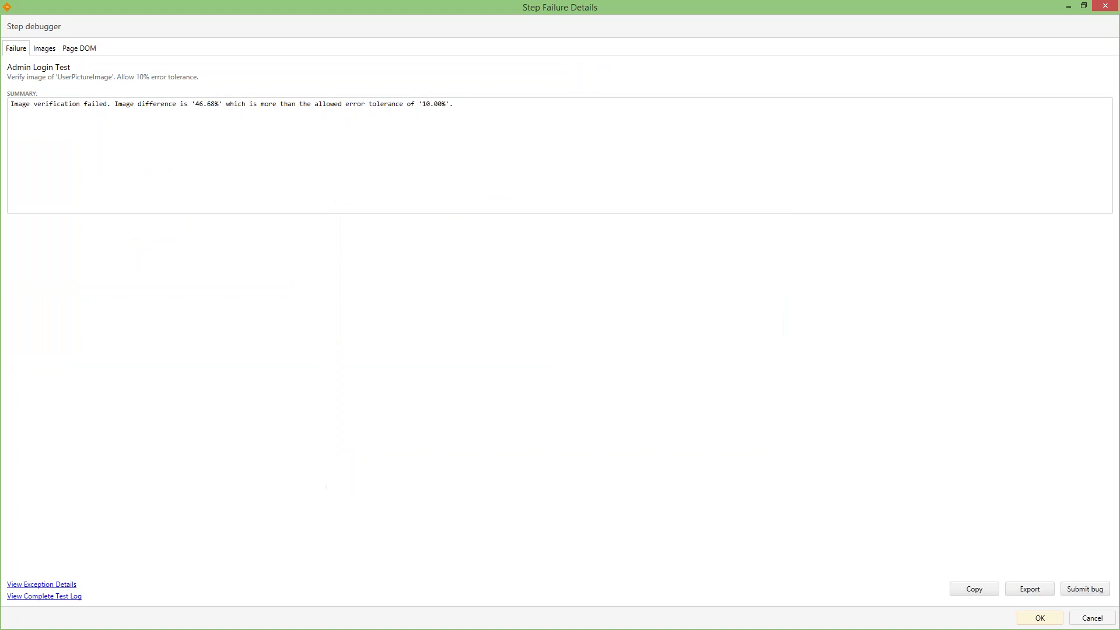
pyautogui.click(69, 596)
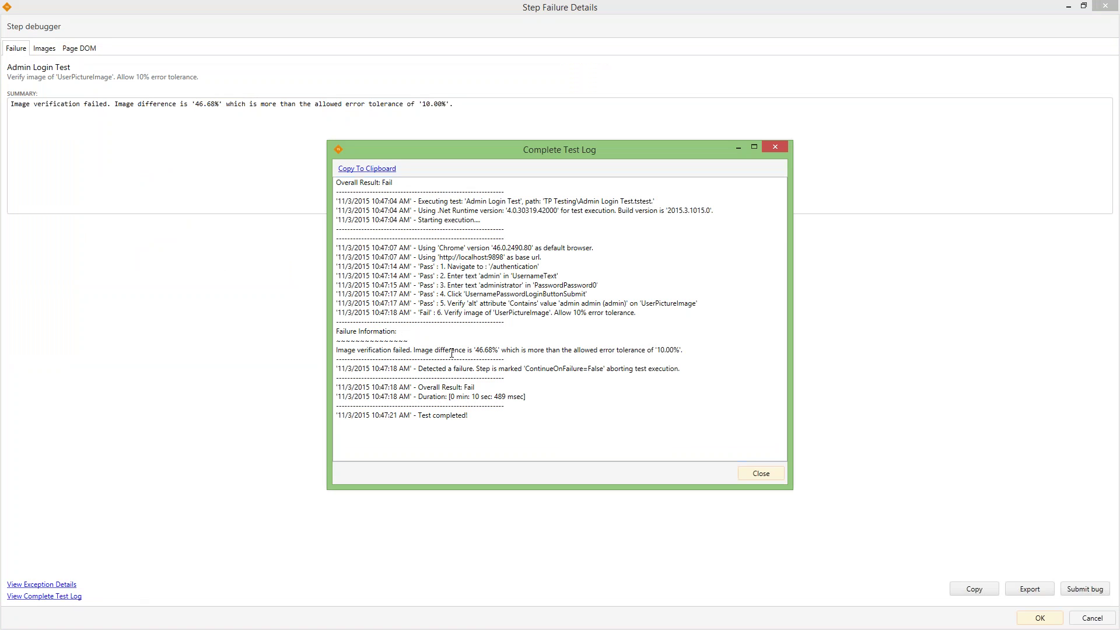
pyautogui.moveTo(493, 248); pyautogui.dragTo(549, 250)
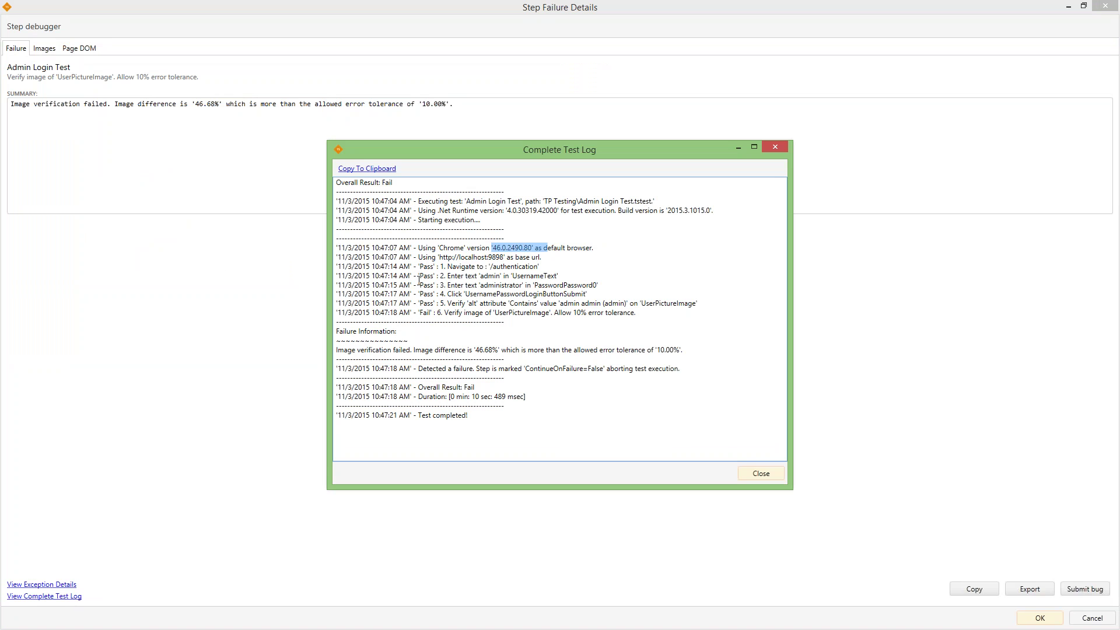
pyautogui.moveTo(419, 313); pyautogui.dragTo(436, 314)
pyautogui.moveTo(471, 397); pyautogui.dragTo(533, 400)
pyautogui.click(580, 401)
pyautogui.click(767, 474)
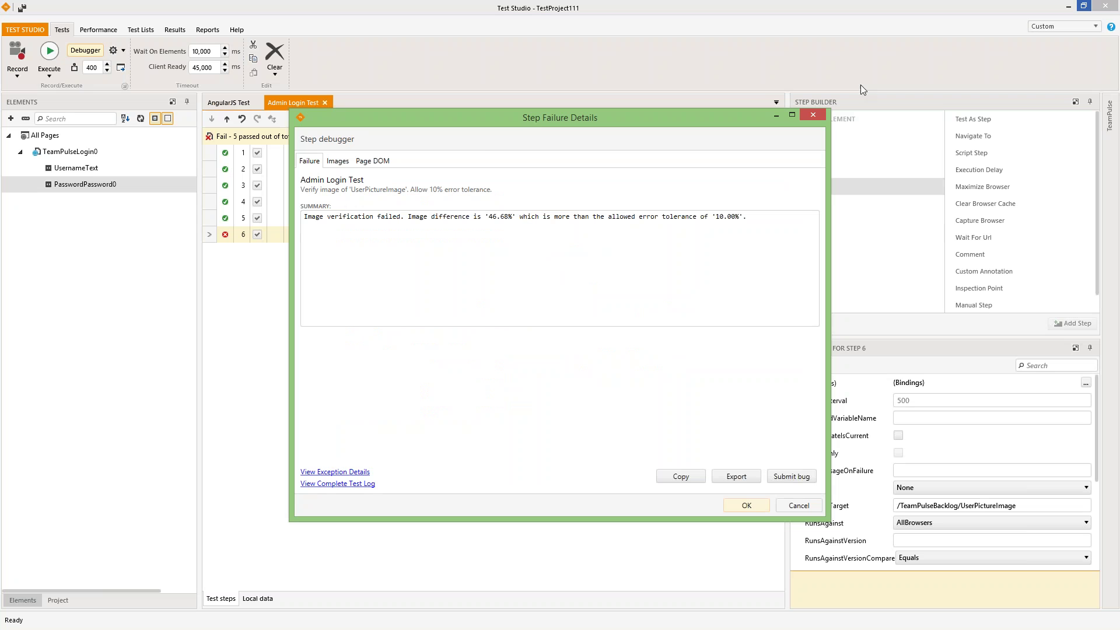
pyautogui.click(1083, 7)
# - Submit a JIRA Server bug for the failed UserPictureImage verification with its prefilled details, then close the failure dialog
pyautogui.click(799, 481)
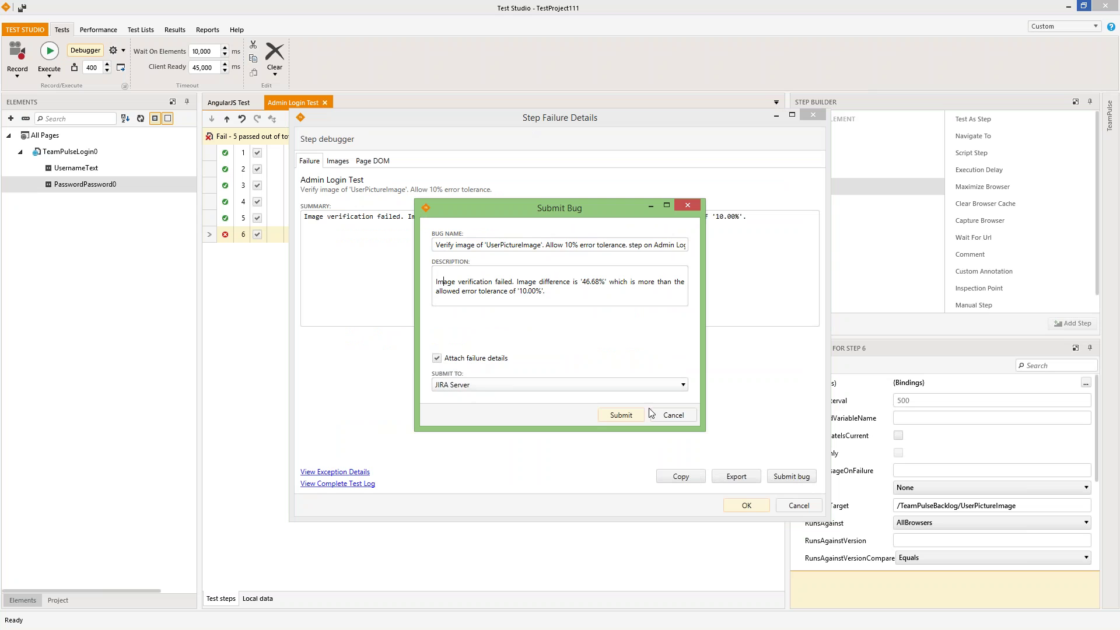
pyautogui.click(618, 414)
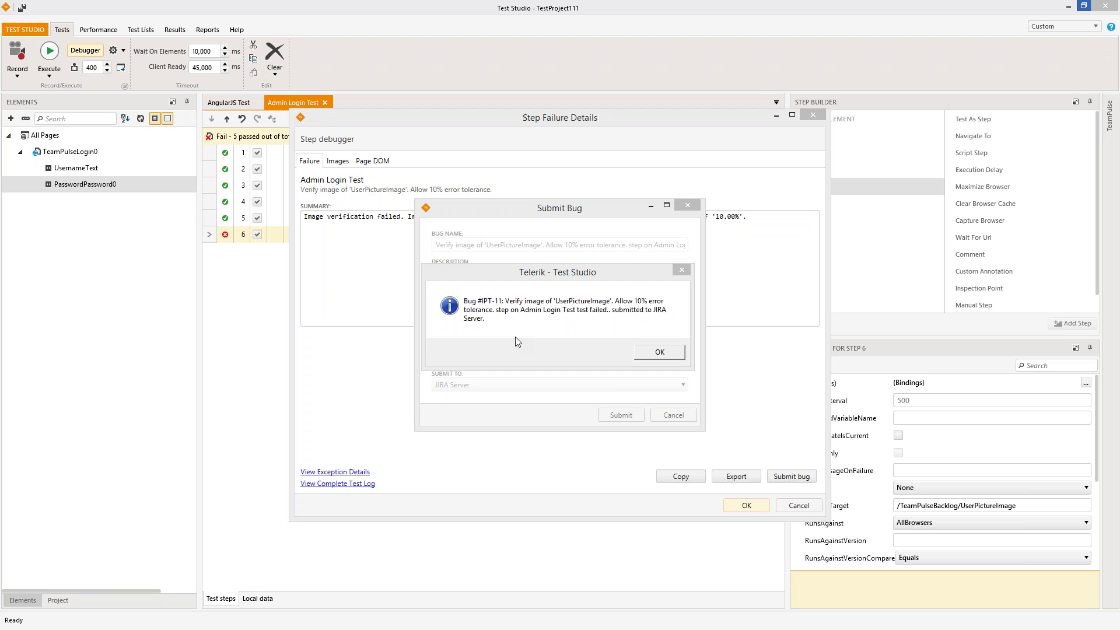
pyautogui.click(640, 355)
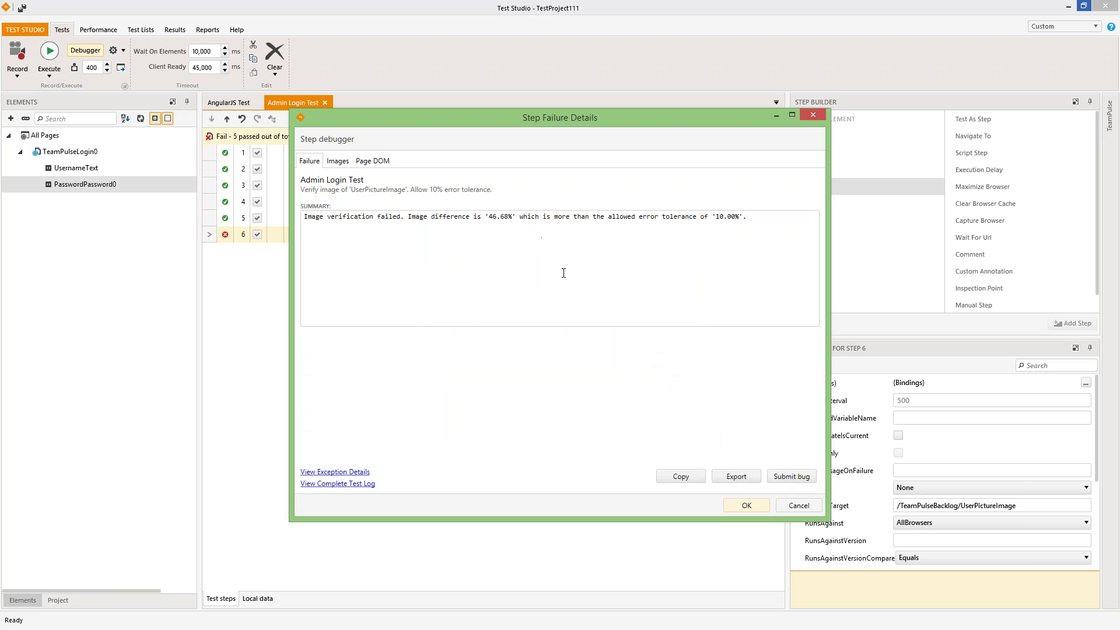
pyautogui.click(797, 505)
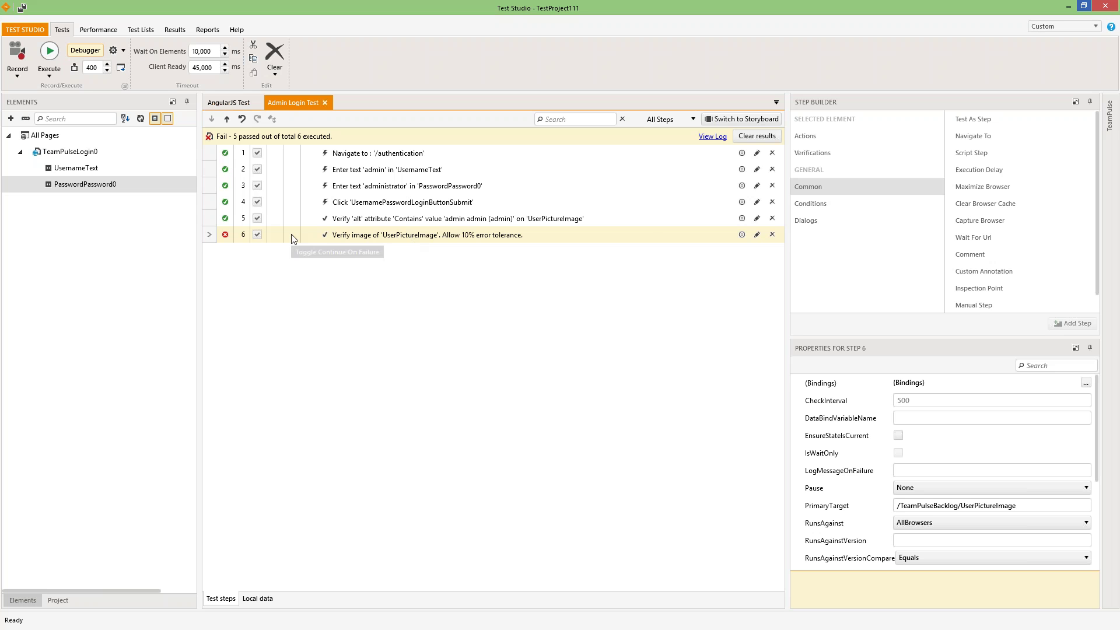
# - Move the UserPictureImage verification above the alt attribute check and turn on Continue On Failure for it
pyautogui.moveTo(359, 235); pyautogui.dragTo(374, 215)
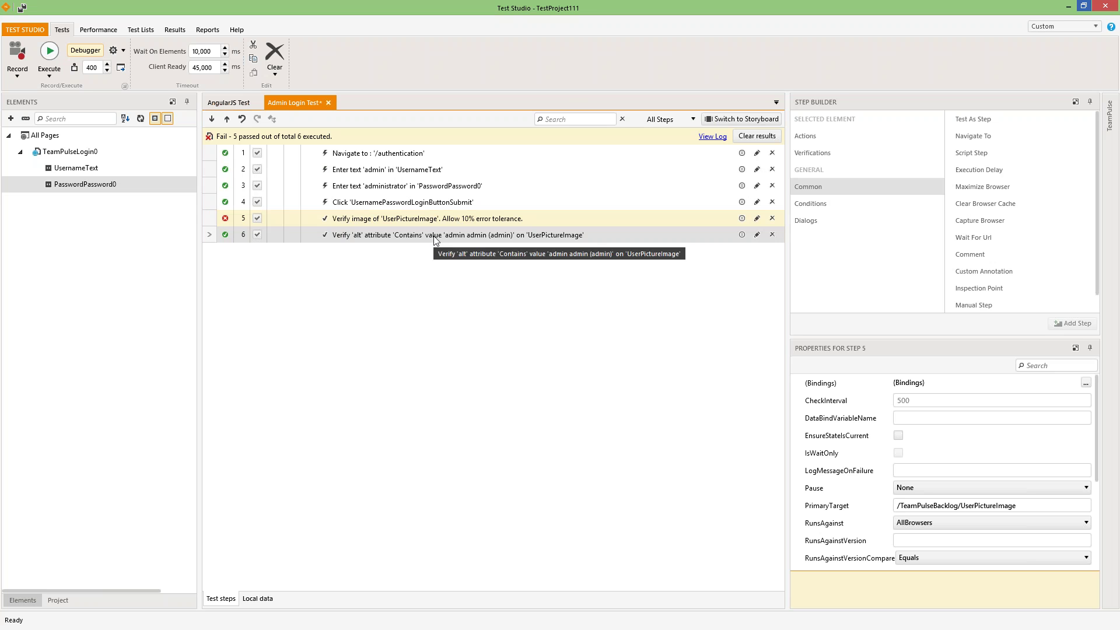
pyautogui.click(407, 220)
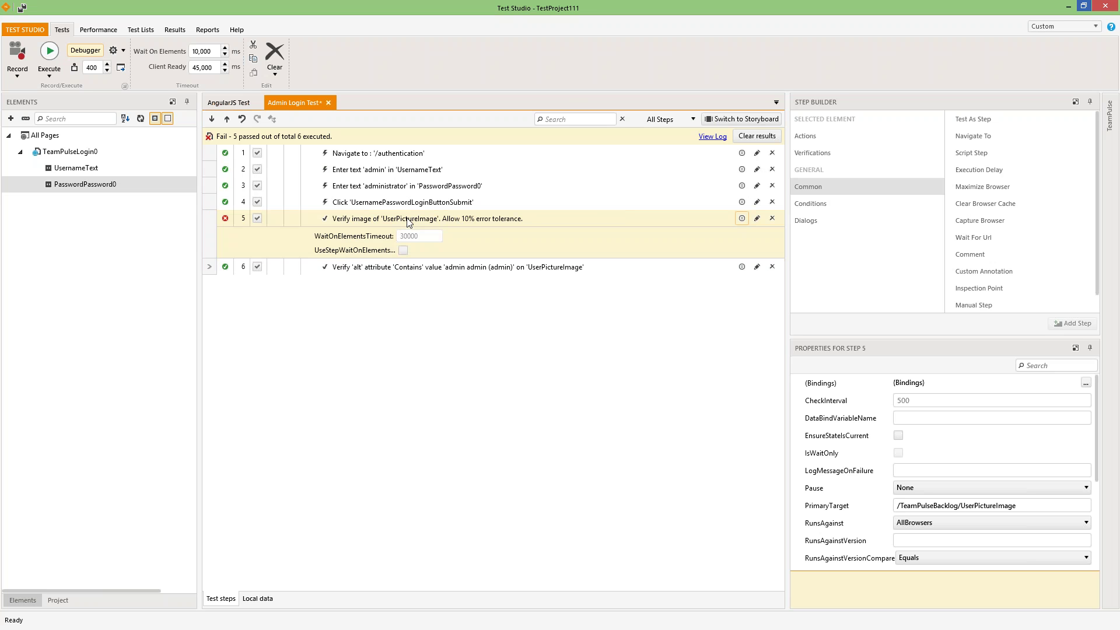
pyautogui.click(293, 220)
pyautogui.rightClick(295, 220)
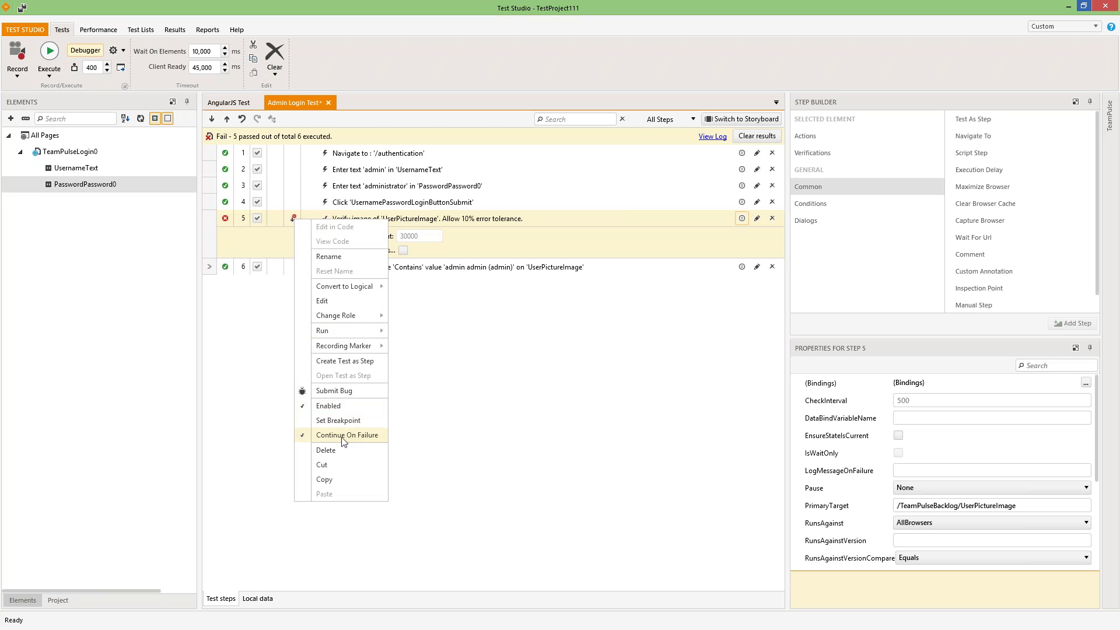
pyautogui.click(523, 363)
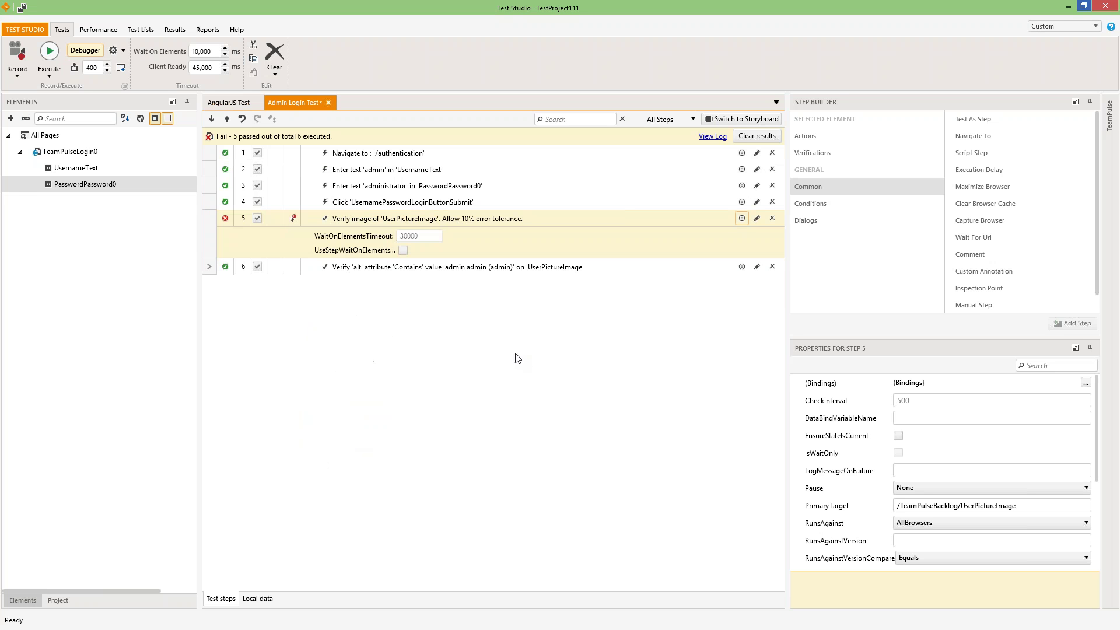
pyautogui.click(409, 219)
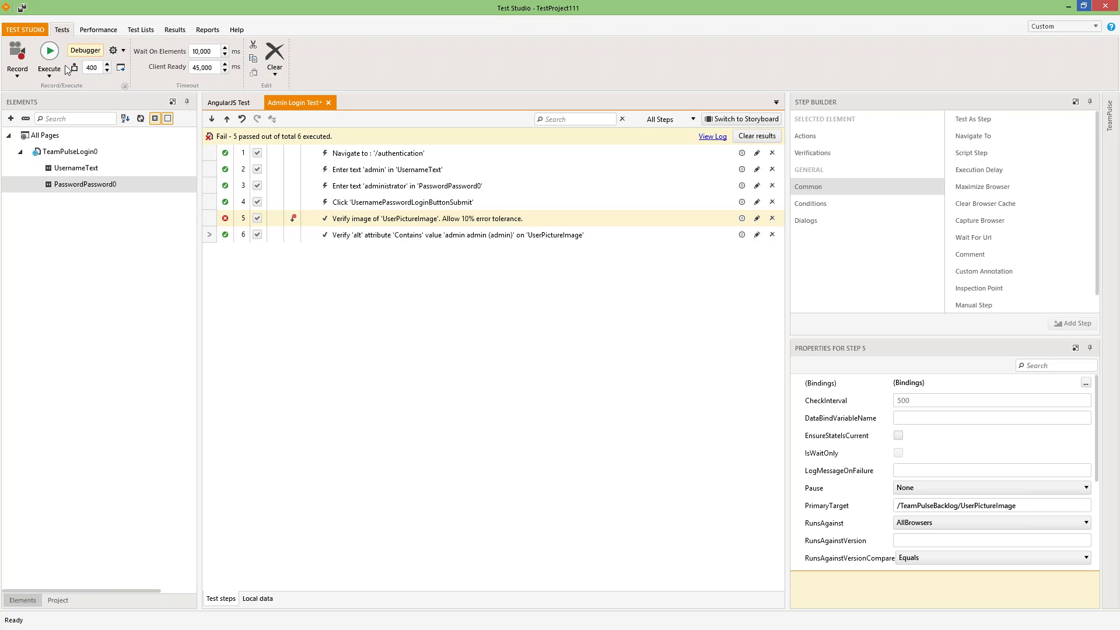
# - Save the modified Admin Login Test and run it in Internet Explorer
pyautogui.click(47, 50)
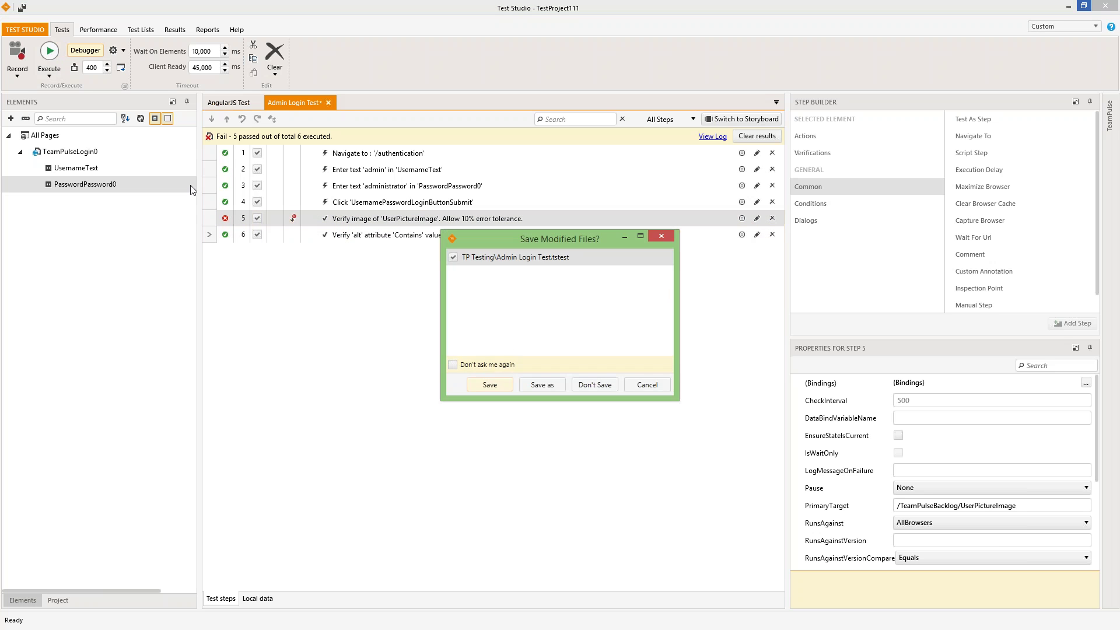
pyautogui.click(496, 386)
pyautogui.click(474, 280)
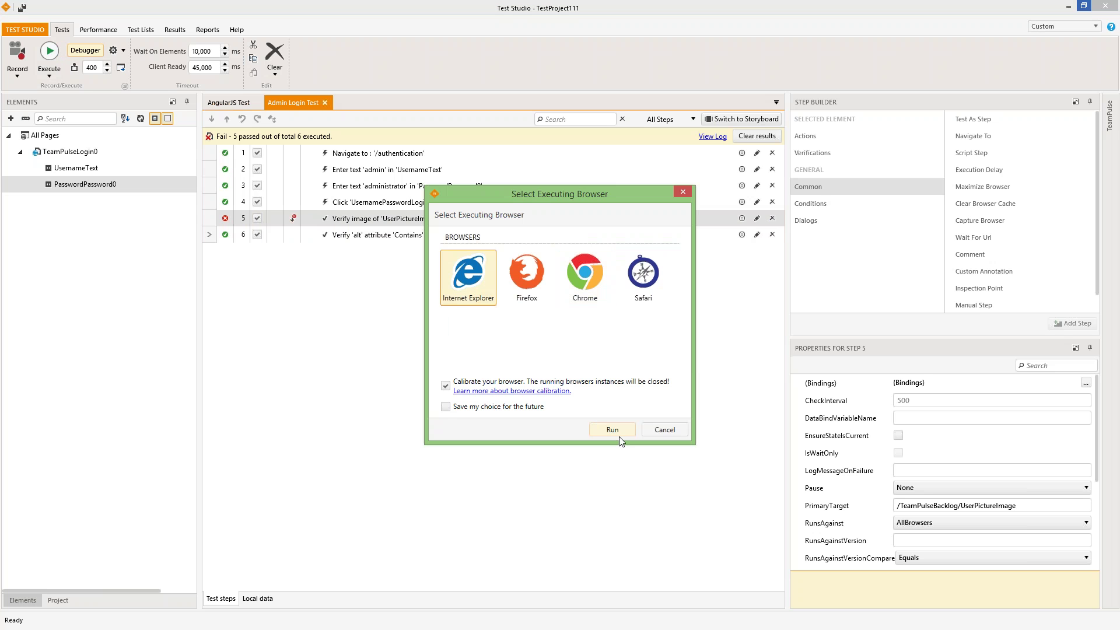
pyautogui.click(612, 430)
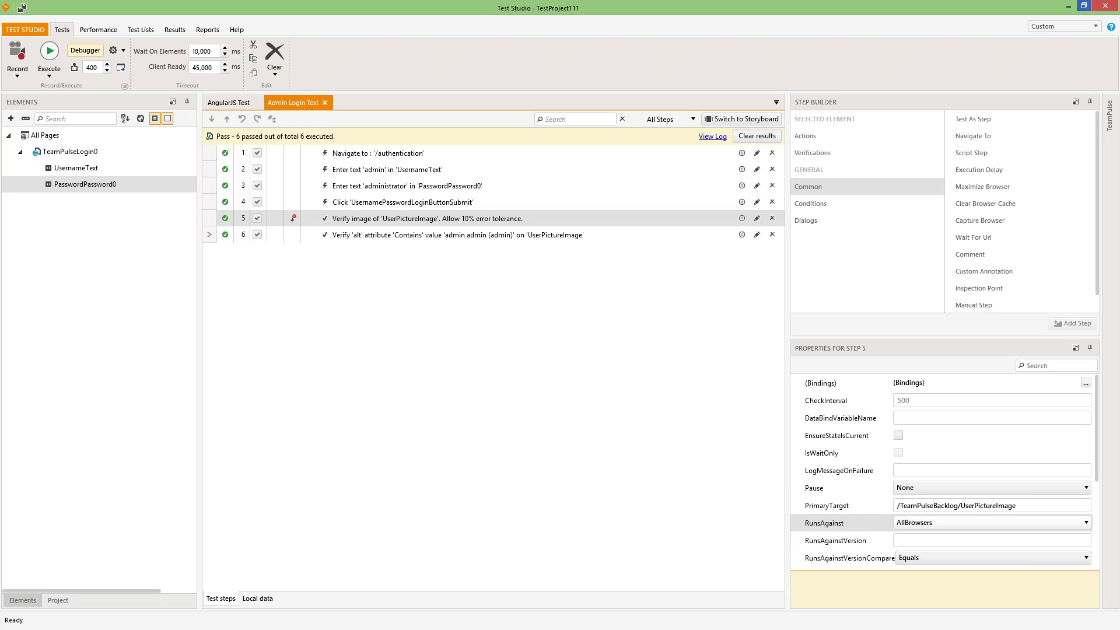
# - Set step 5 to RunsAgainst InternetExplorerOnly, version 10, with GreaterThanOrEqual comparison
pyautogui.click(935, 530)
pyautogui.click(936, 530)
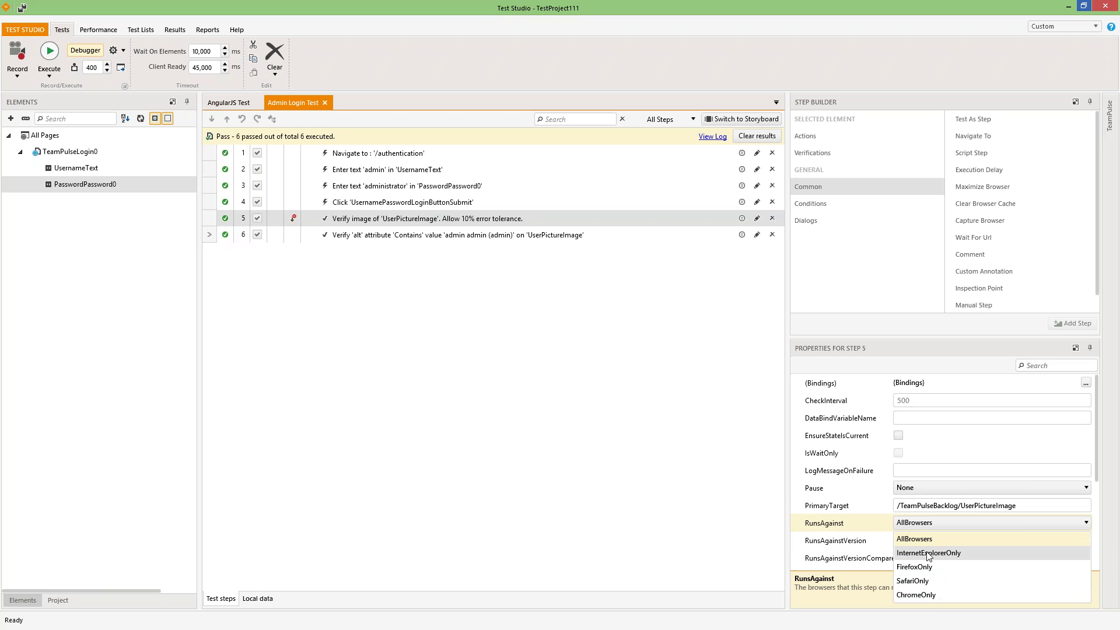
pyautogui.press('Escape')
pyautogui.click(927, 554)
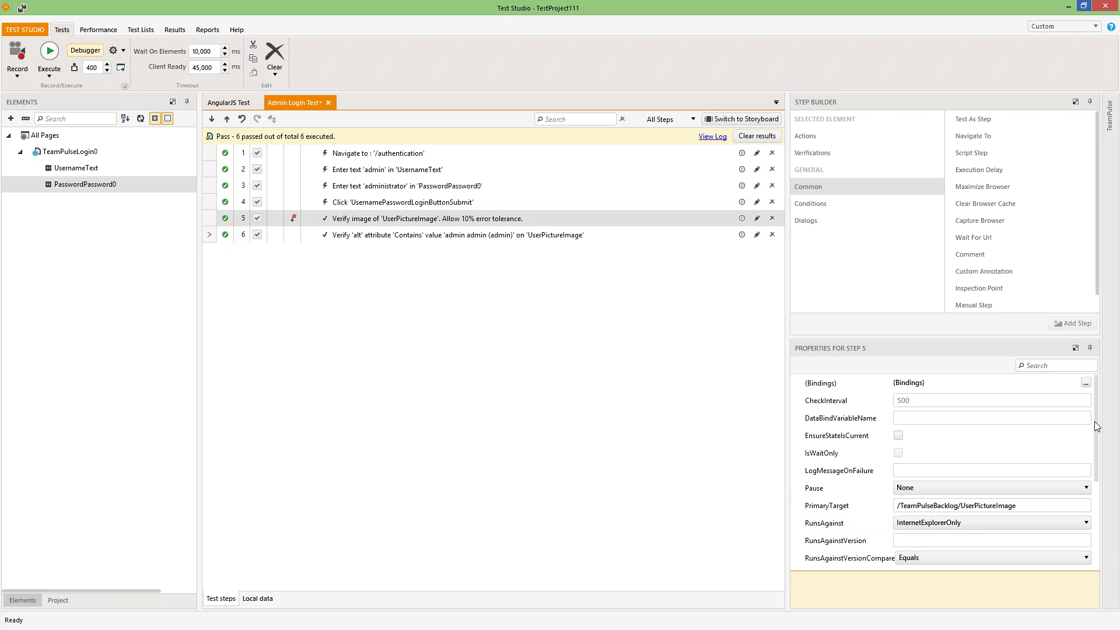
pyautogui.scroll(-2, 991, 467)
pyautogui.click(835, 453)
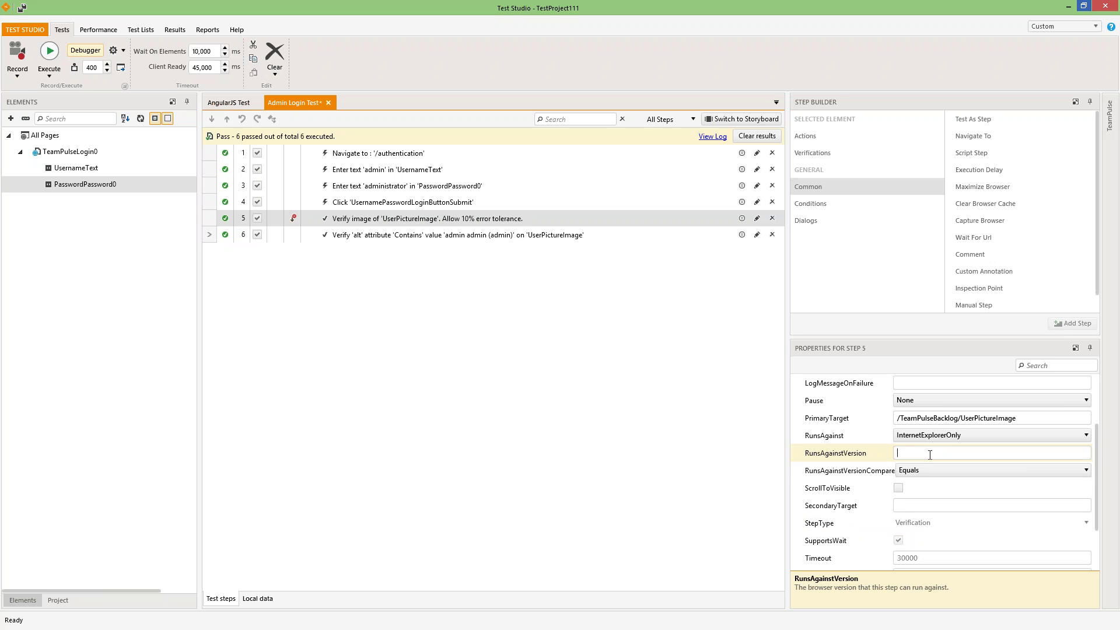
pyautogui.write('10')
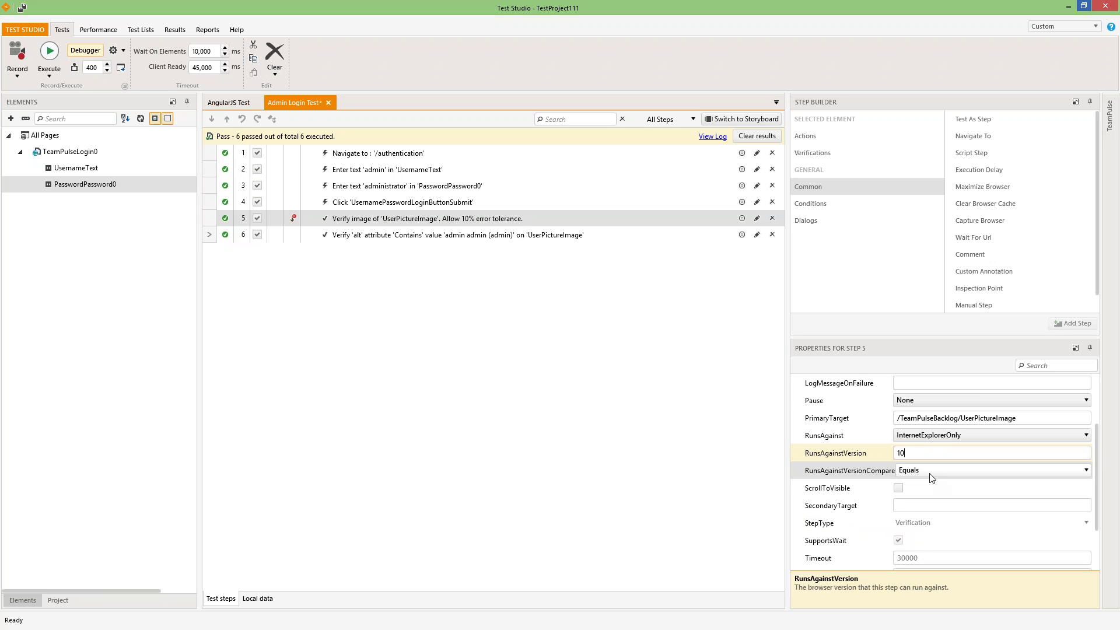
pyautogui.click(930, 475)
pyautogui.click(931, 476)
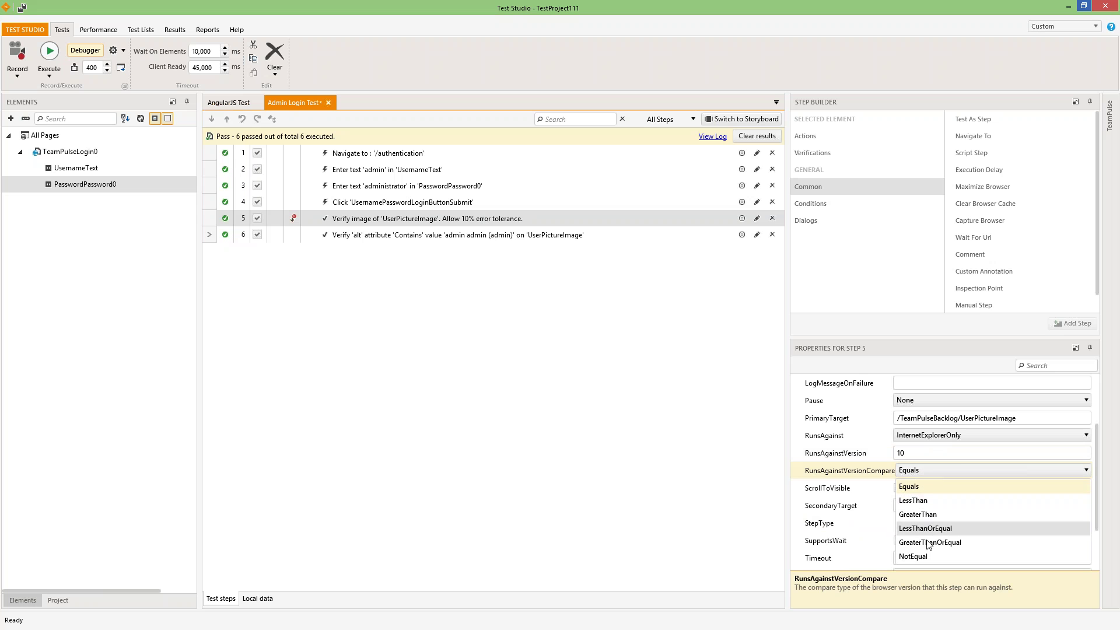
pyautogui.click(920, 532)
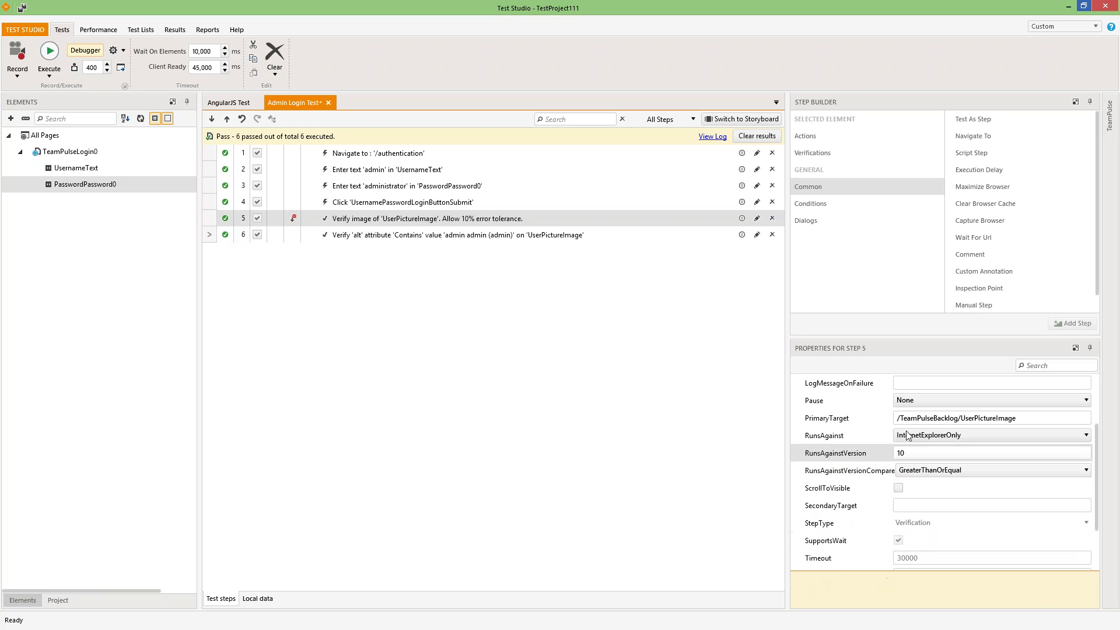
pyautogui.click(610, 472)
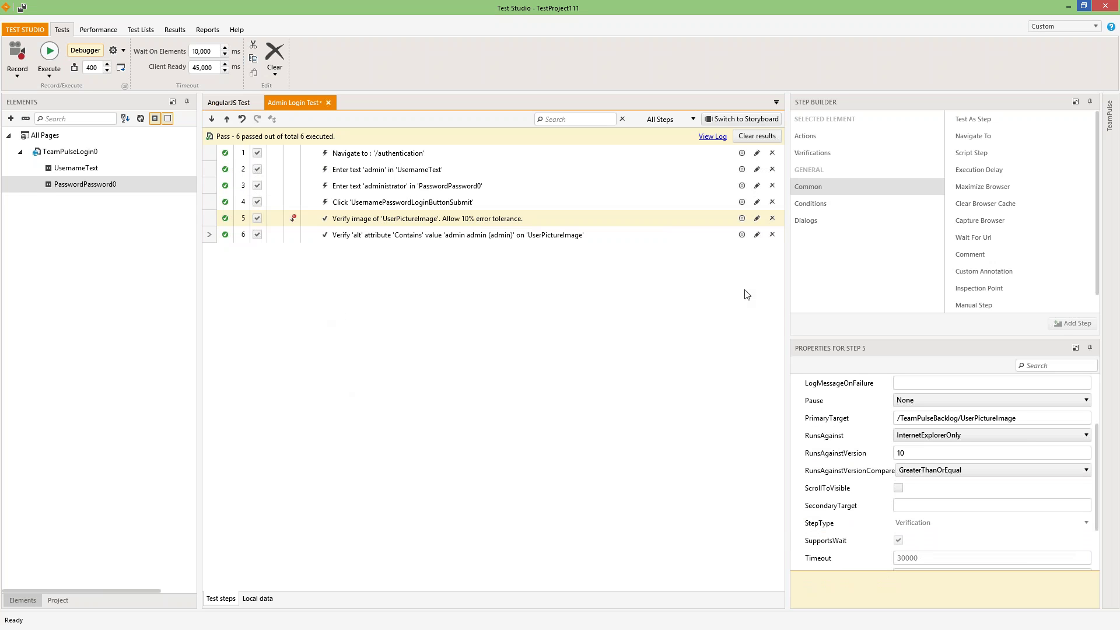
# - Browse the Conditions and Dialogs step types in Step Builder, then view step 4's context menu
pyautogui.click(825, 202)
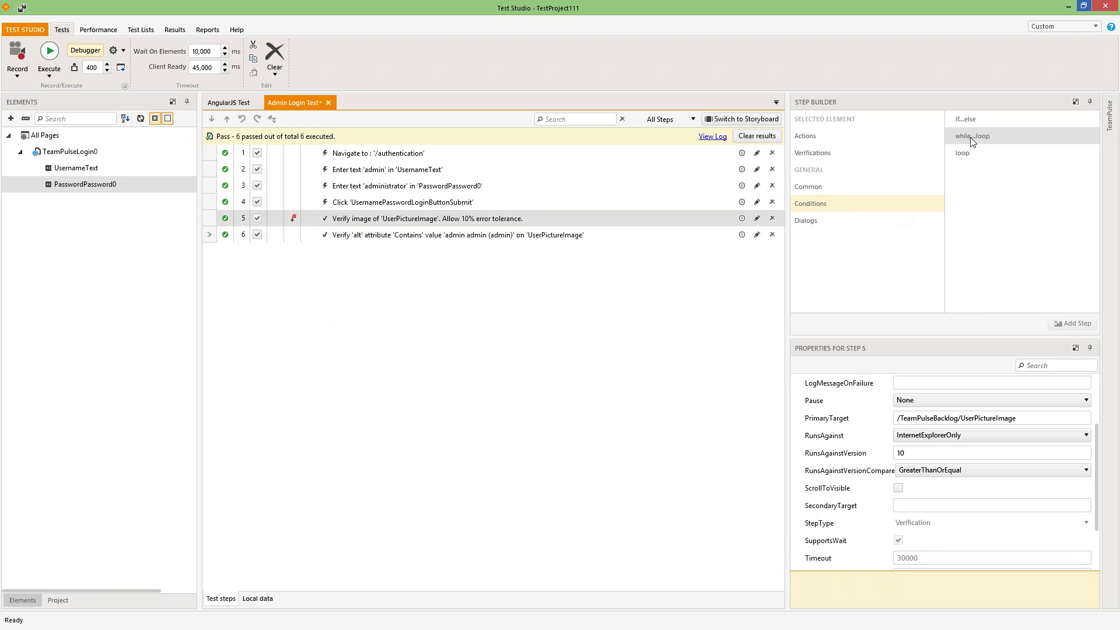
pyautogui.click(815, 219)
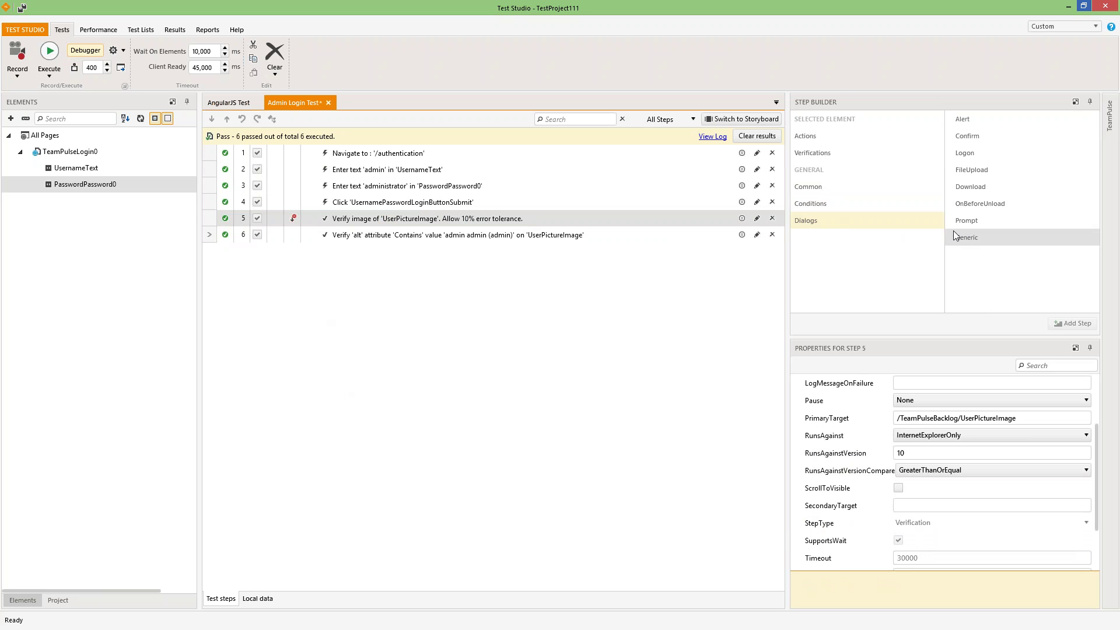
pyautogui.rightClick(391, 199)
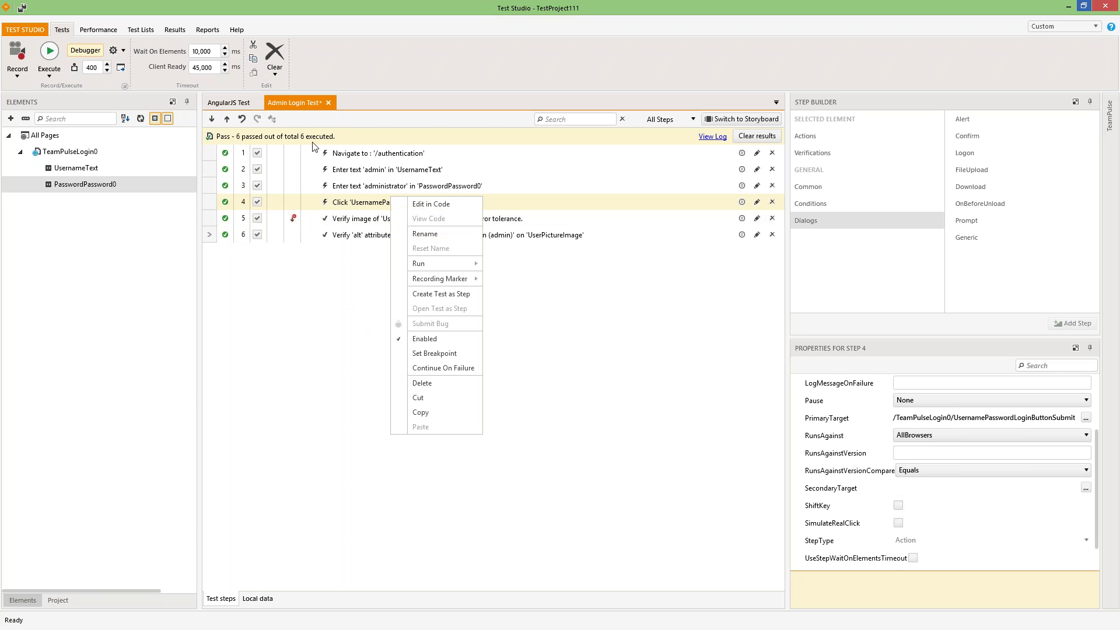
# - Open the recent project TestProject59, saving the modified Admin Login Test when prompted
pyautogui.click(292, 358)
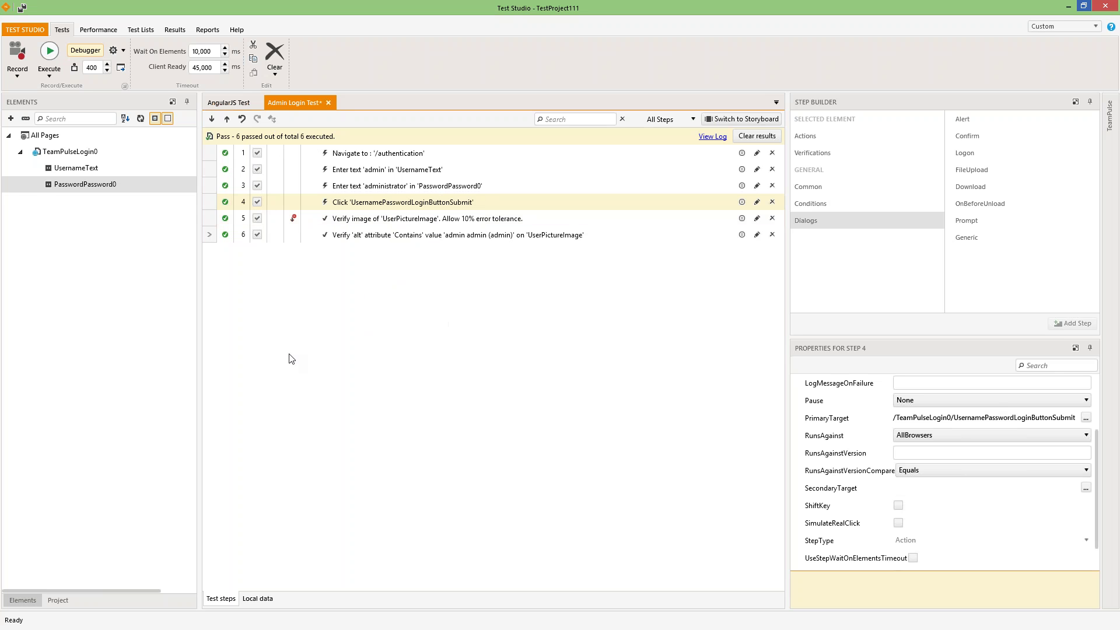
pyautogui.click(26, 32)
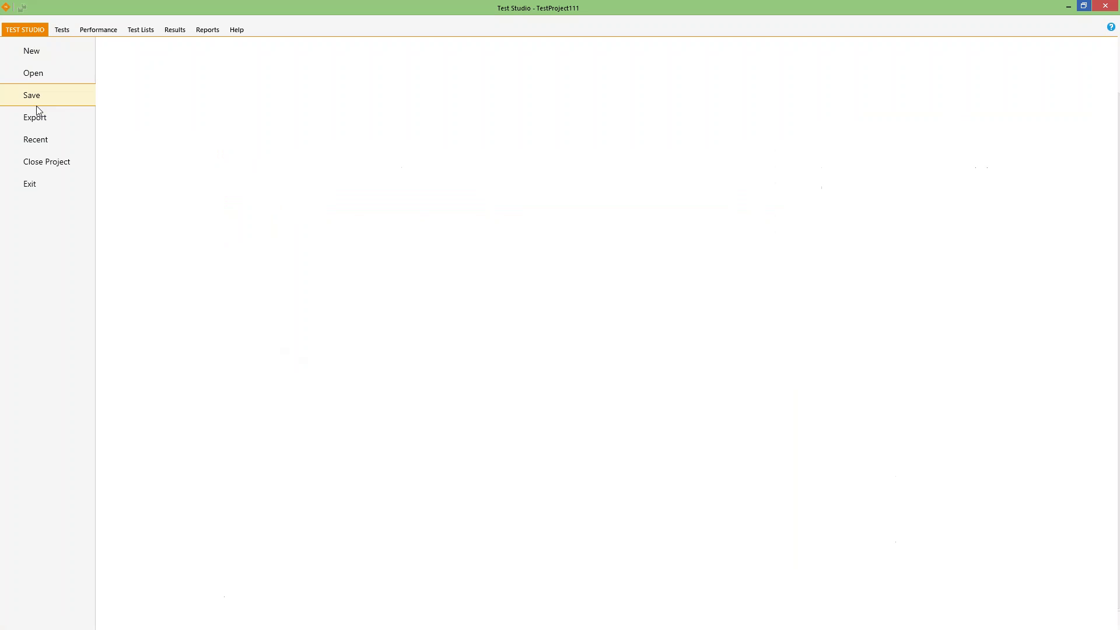
pyautogui.click(42, 142)
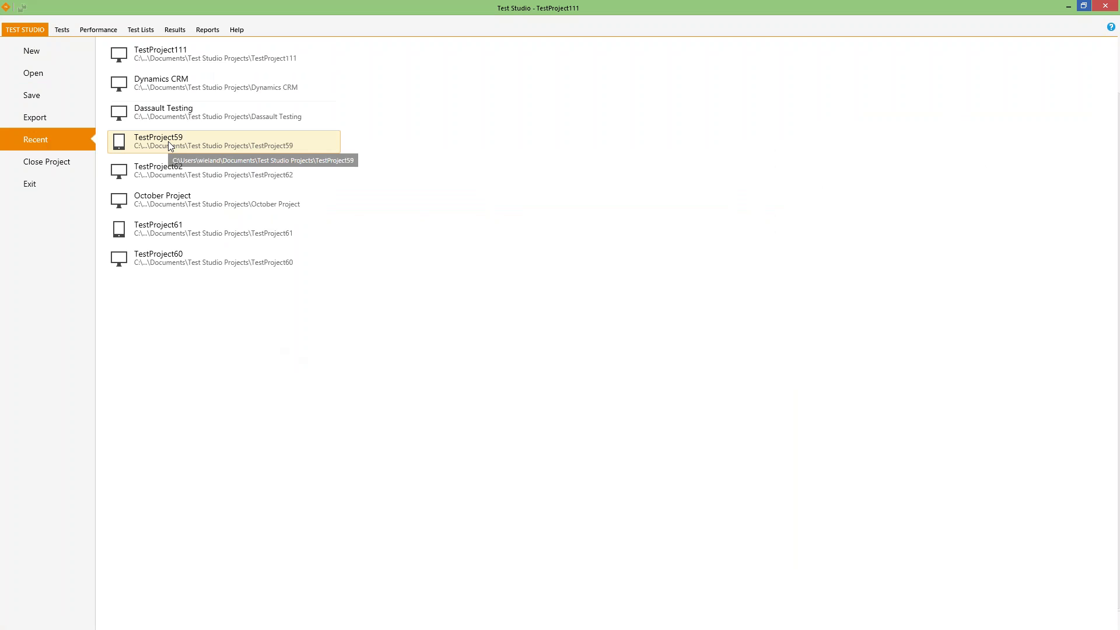
pyautogui.click(168, 141)
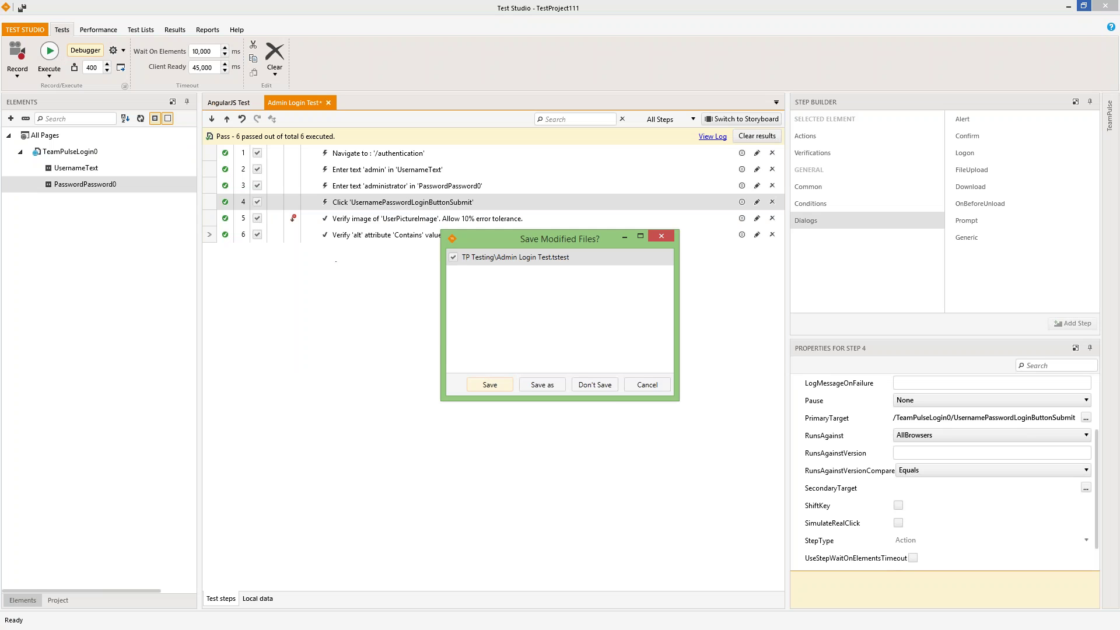
pyautogui.click(482, 383)
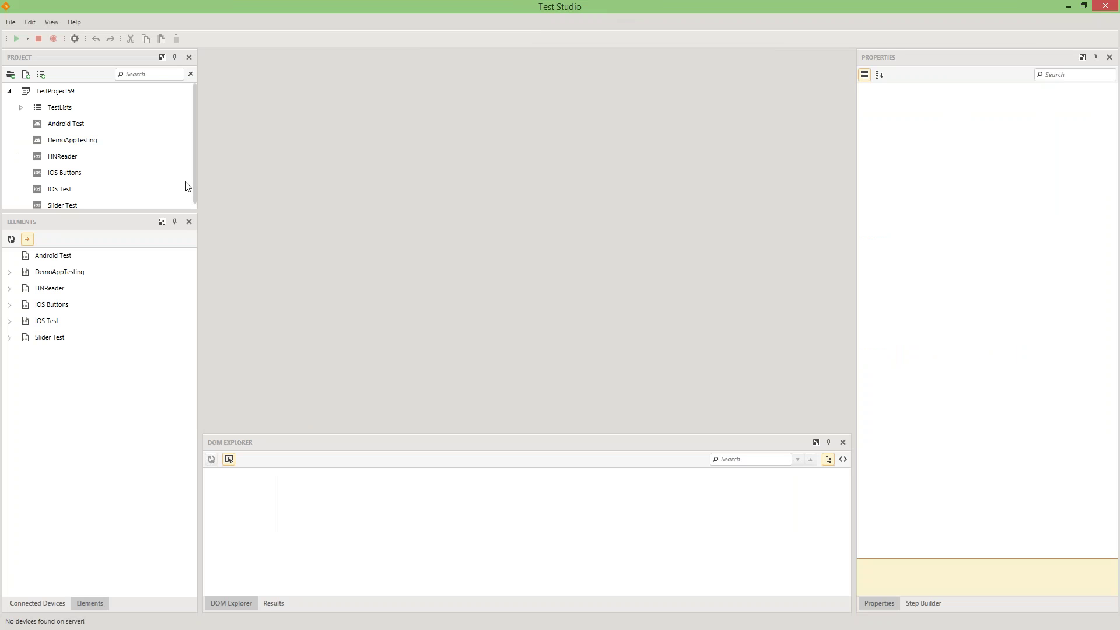
# - Open the empty Android Test, then unlock the emulator and launch the Mobile Testing app
pyautogui.click(66, 126)
pyautogui.doubleClick(66, 125)
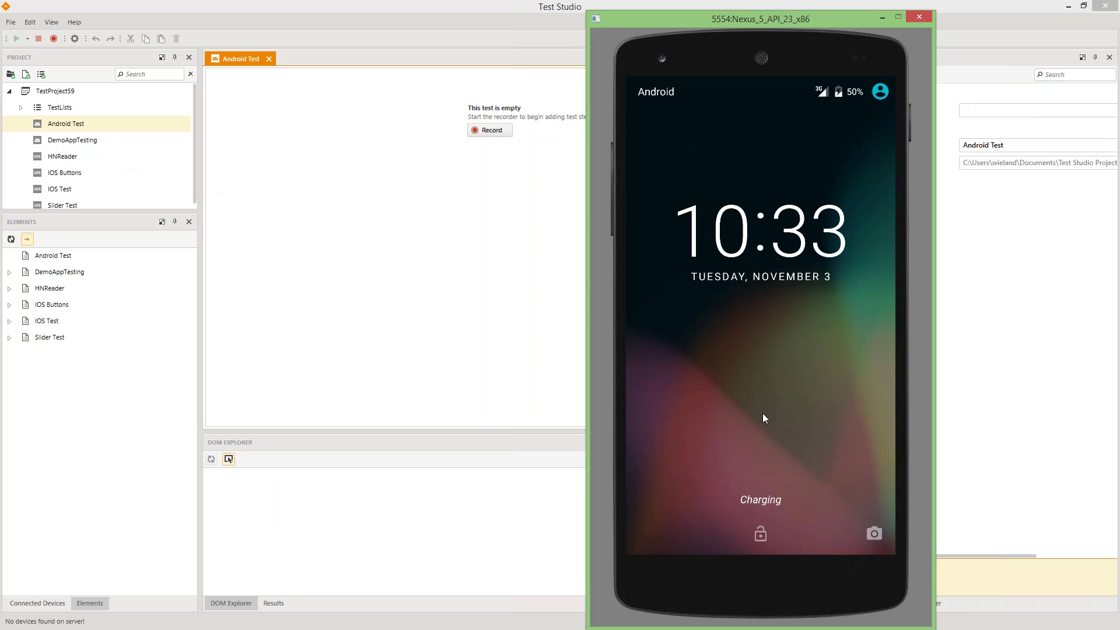
pyautogui.moveTo(768, 530); pyautogui.dragTo(771, 250)
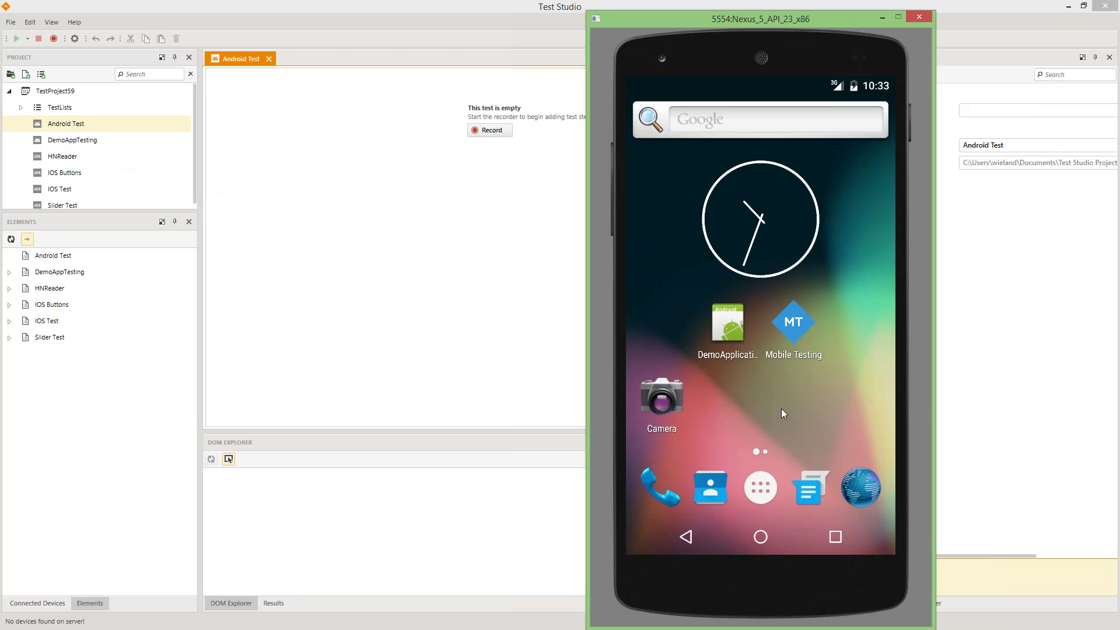
pyautogui.click(803, 340)
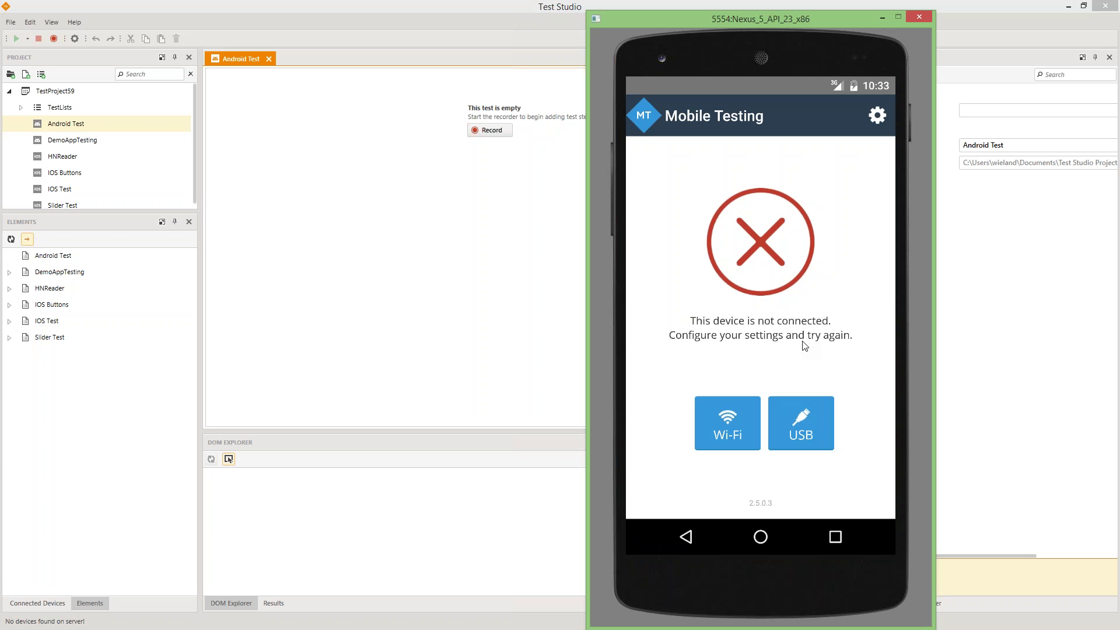
pyautogui.click(1109, 522)
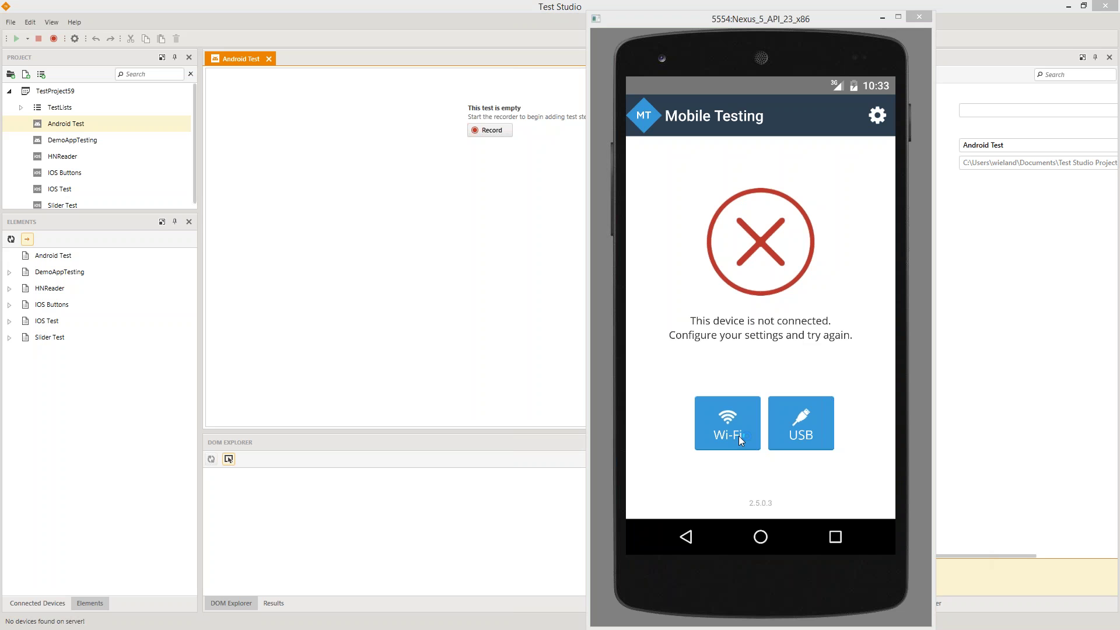
# - Cancel the recording's device prompt and open Connect a Device from the empty Connected Devices list
pyautogui.click(492, 131)
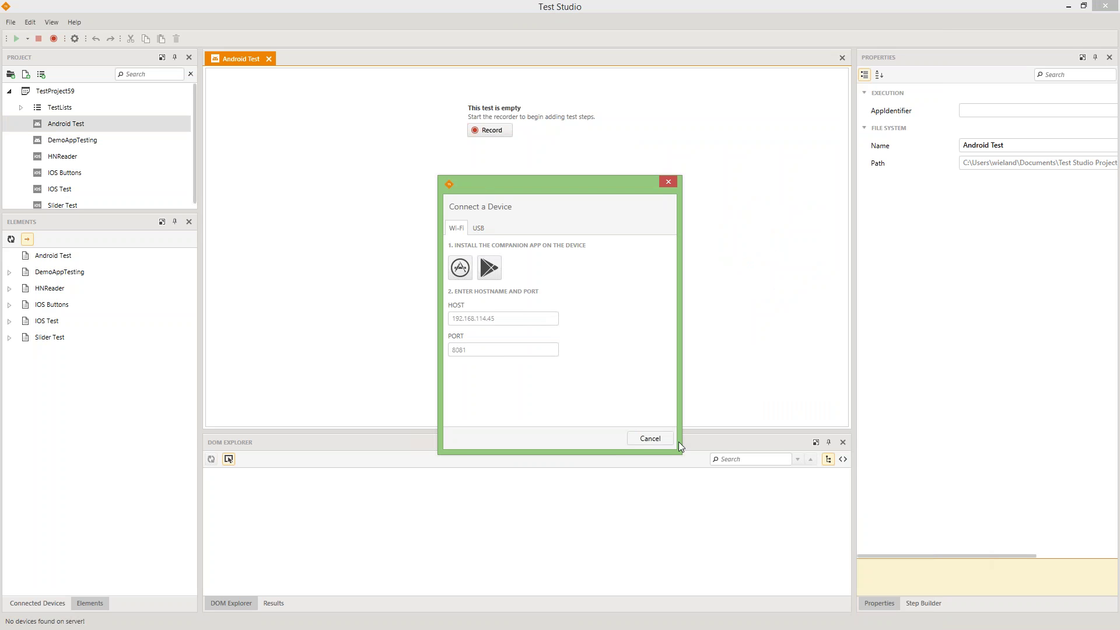
pyautogui.click(652, 441)
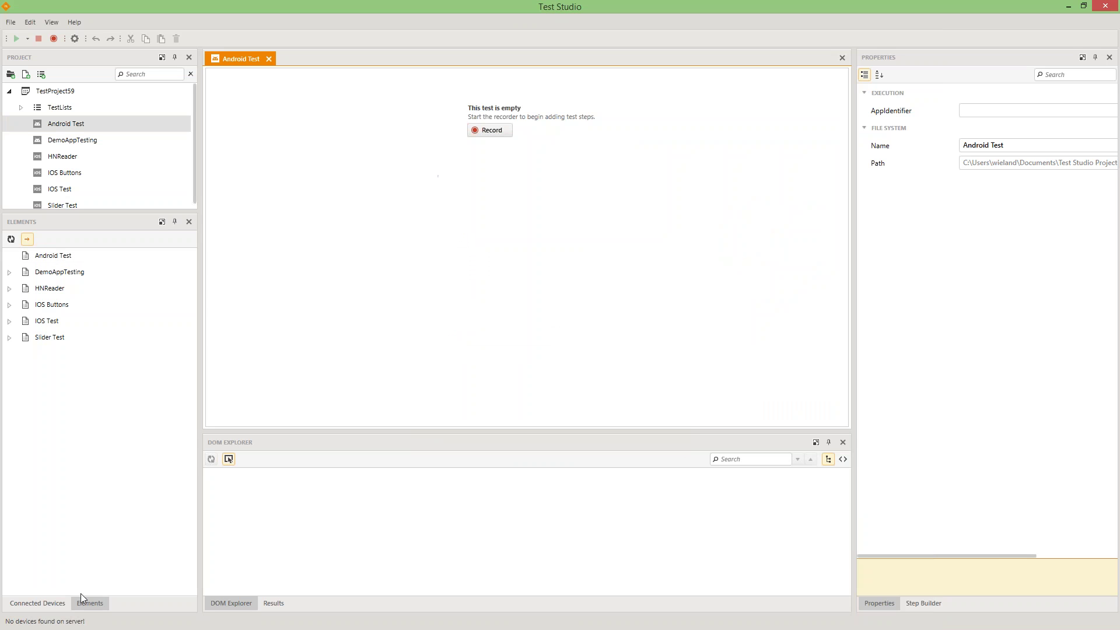
pyautogui.click(37, 603)
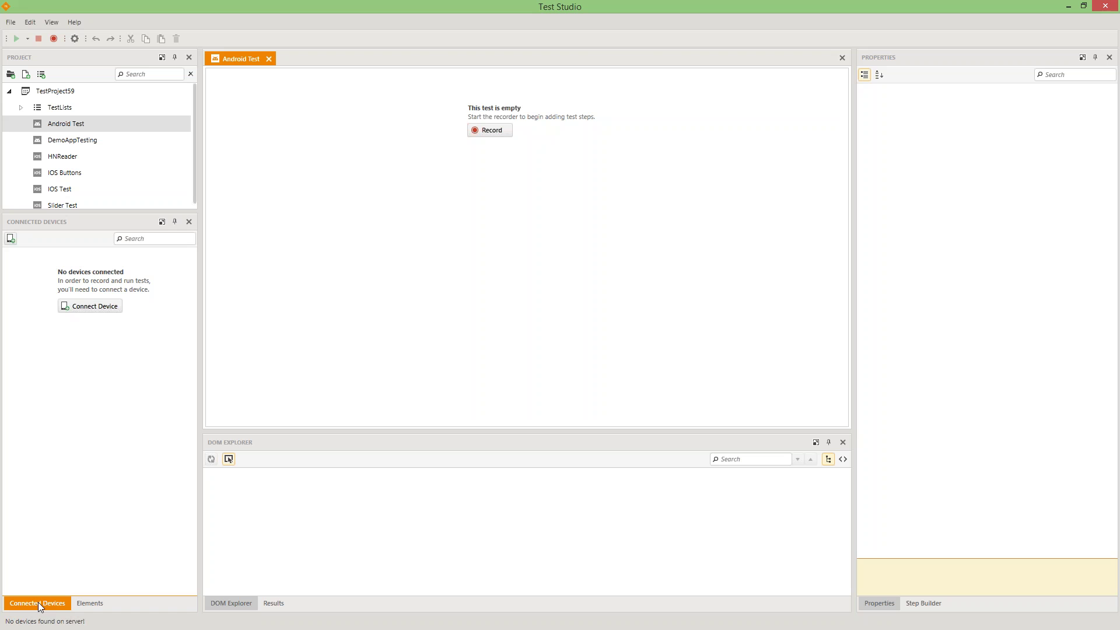
pyautogui.click(93, 306)
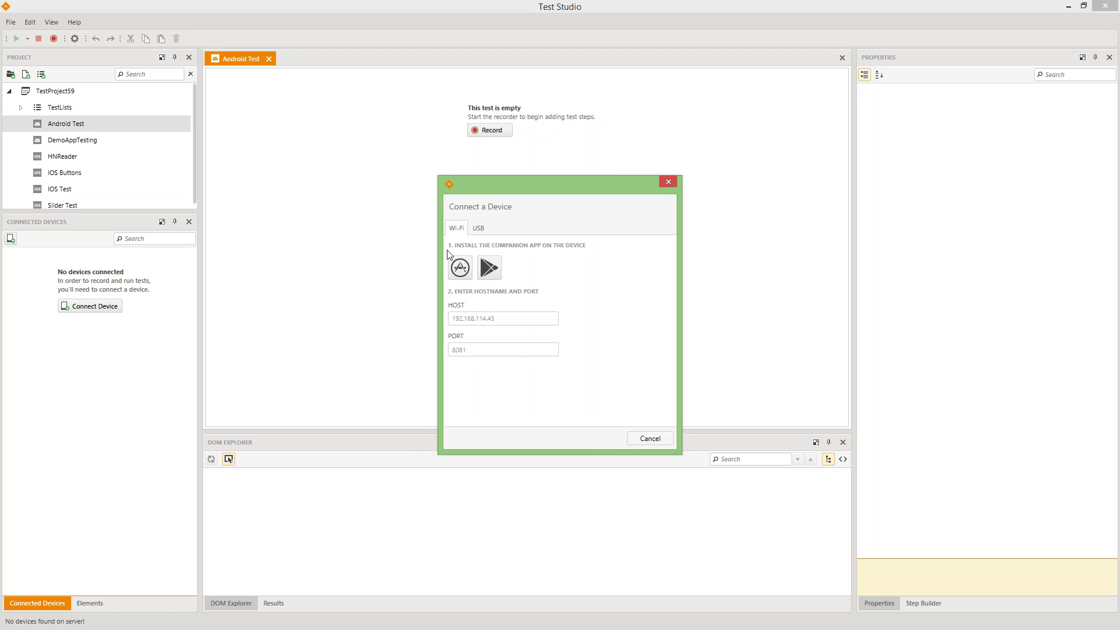
pyautogui.moveTo(1119, 629)
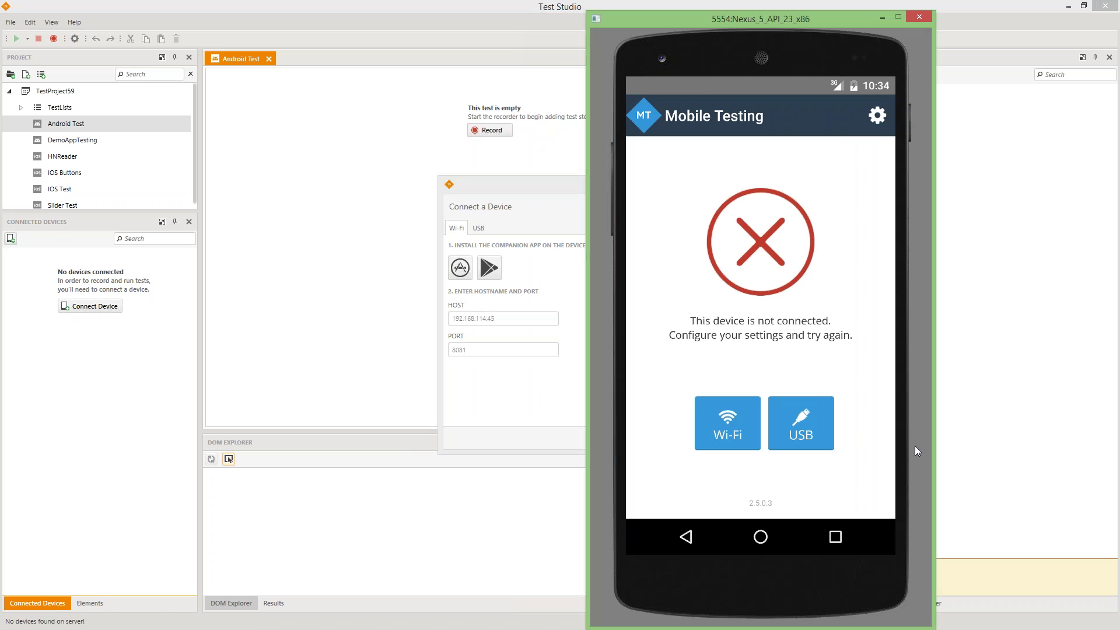
# - In the Mobile Testing app's Wi-Fi setup, change the host address to 192.168.114.45
pyautogui.click(714, 433)
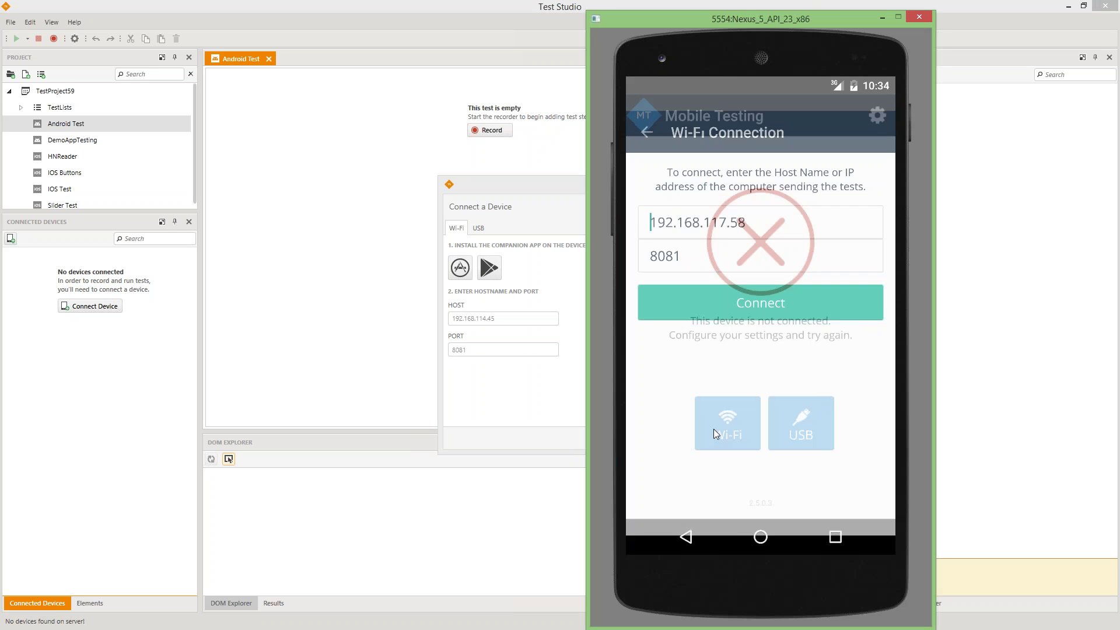
pyautogui.click(752, 205)
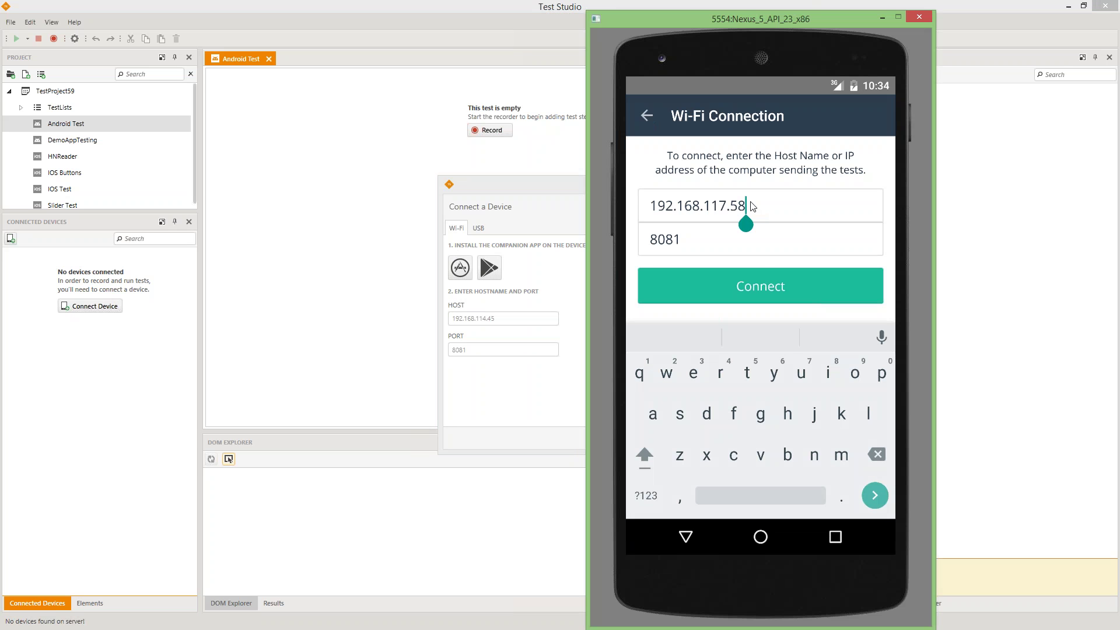
pyautogui.click(637, 505)
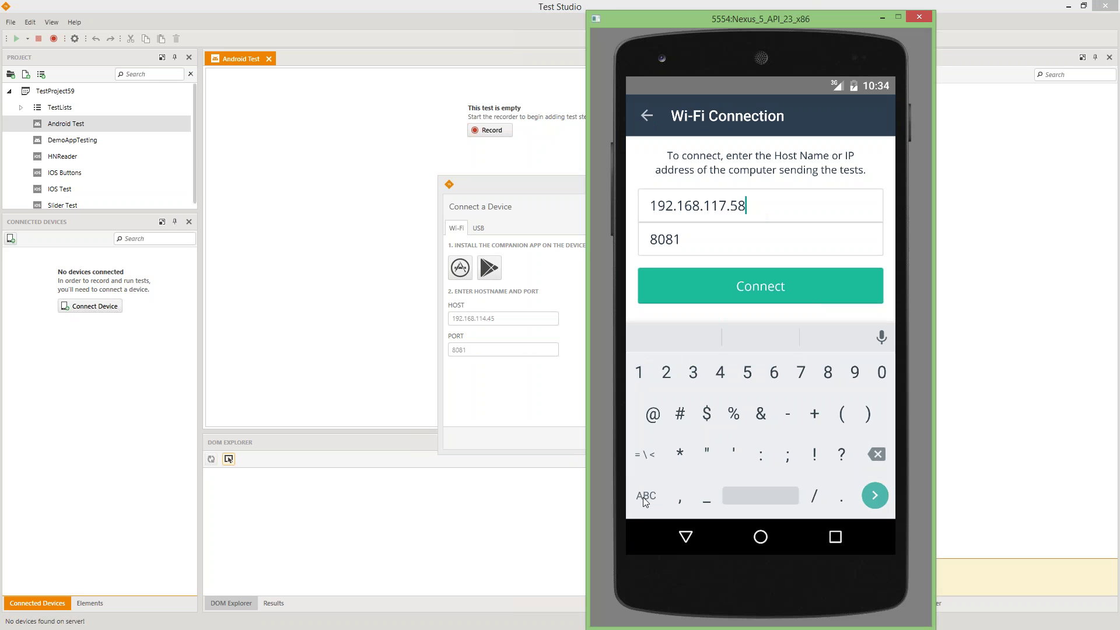
pyautogui.click(878, 455)
pyautogui.click(879, 452)
pyautogui.click(722, 378)
pyautogui.click(840, 498)
pyautogui.click(732, 378)
pyautogui.click(747, 363)
# - Connect the emulator to Test Studio and move the device connection dialog left
pyautogui.click(729, 287)
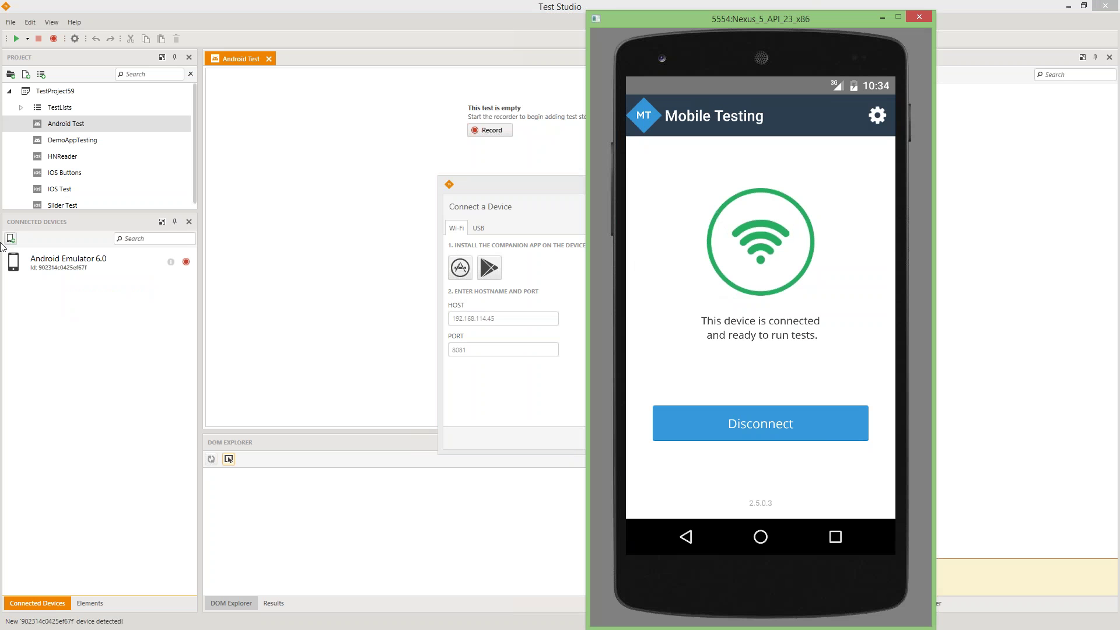
pyautogui.click(503, 186)
pyautogui.moveTo(504, 188); pyautogui.dragTo(365, 183)
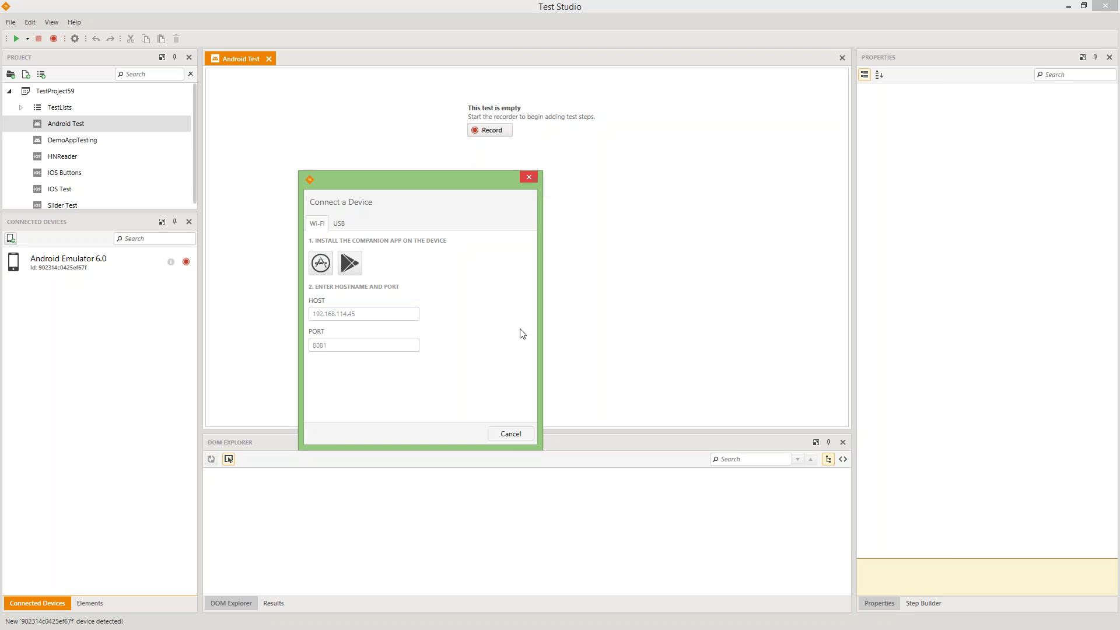
# - Cancel the Connect dialog, start recording, and open the Application ID help in the documentation
pyautogui.click(520, 434)
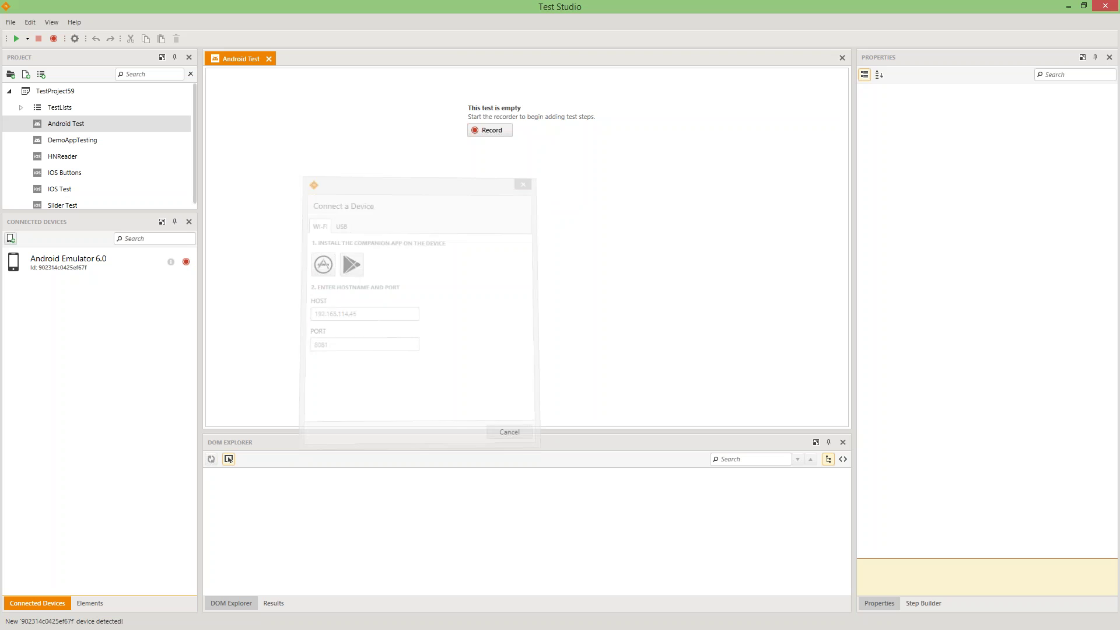
pyautogui.click(494, 134)
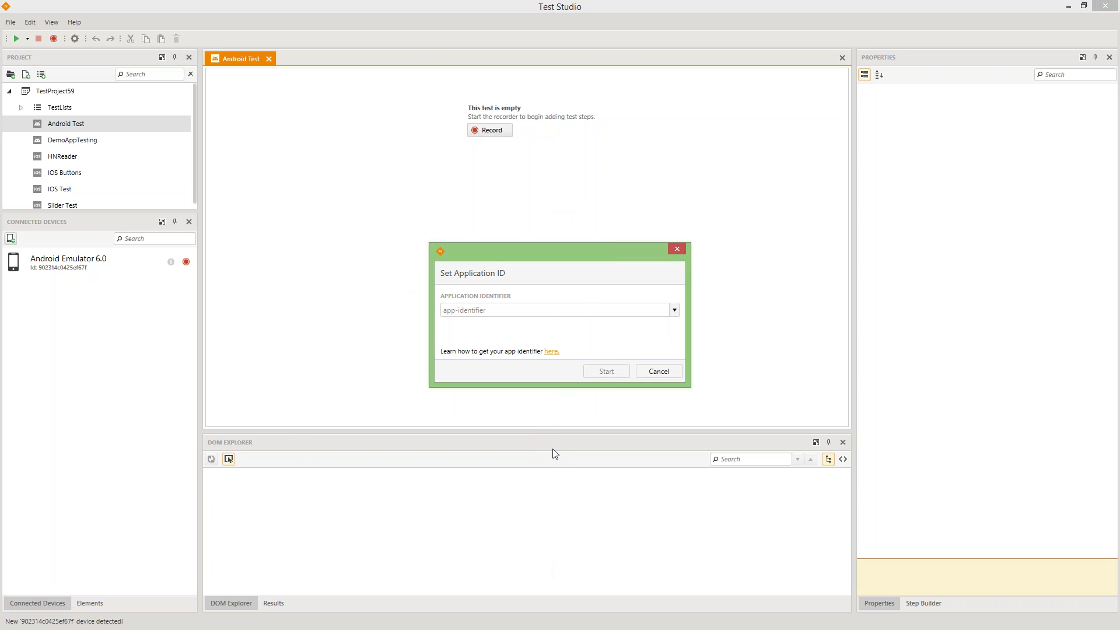
pyautogui.click(674, 310)
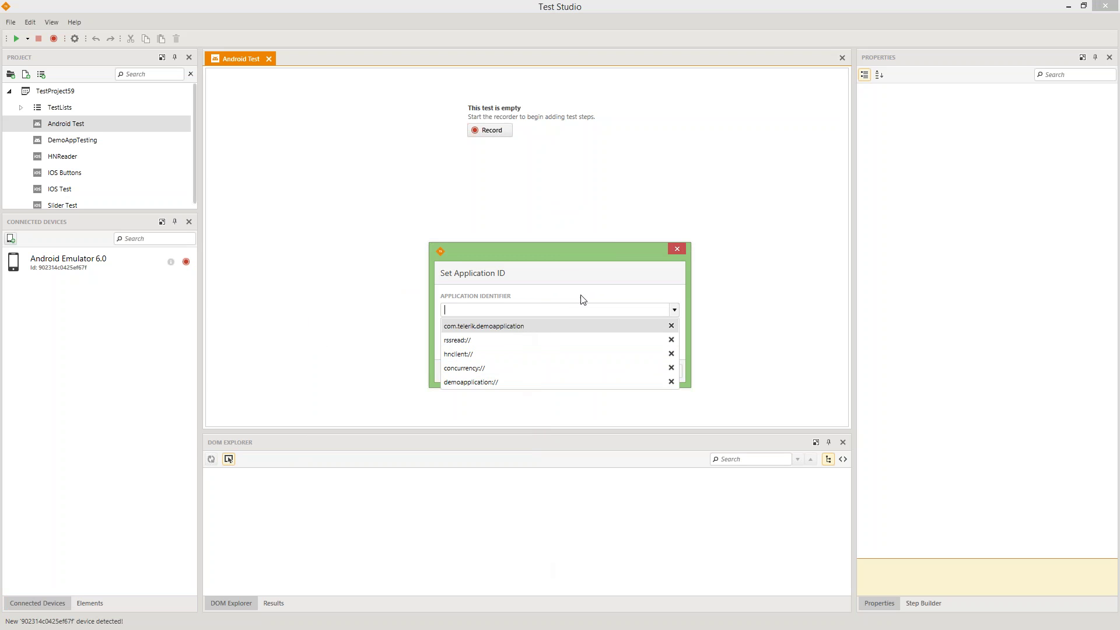
pyautogui.click(555, 250)
pyautogui.click(551, 352)
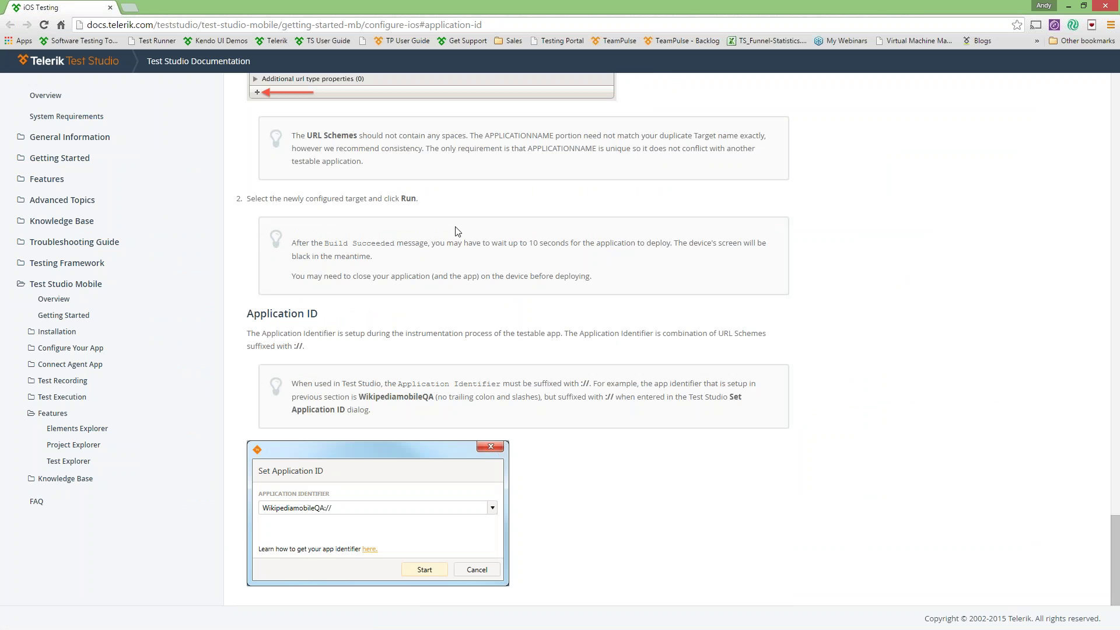
pyautogui.scroll(15, 456, 231)
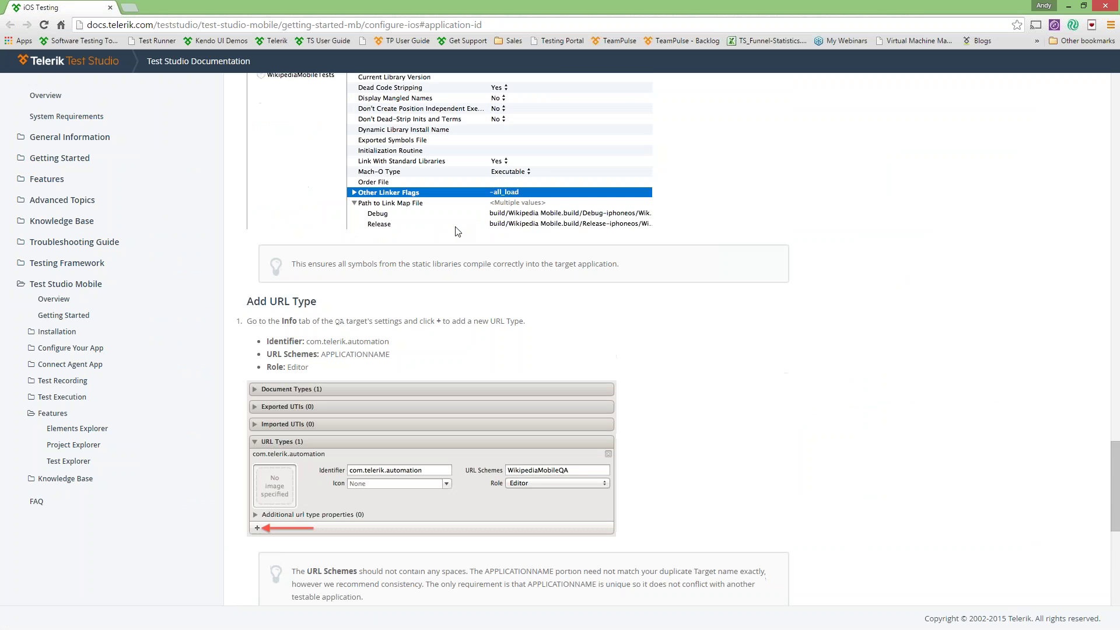
pyautogui.scroll(15, 456, 231)
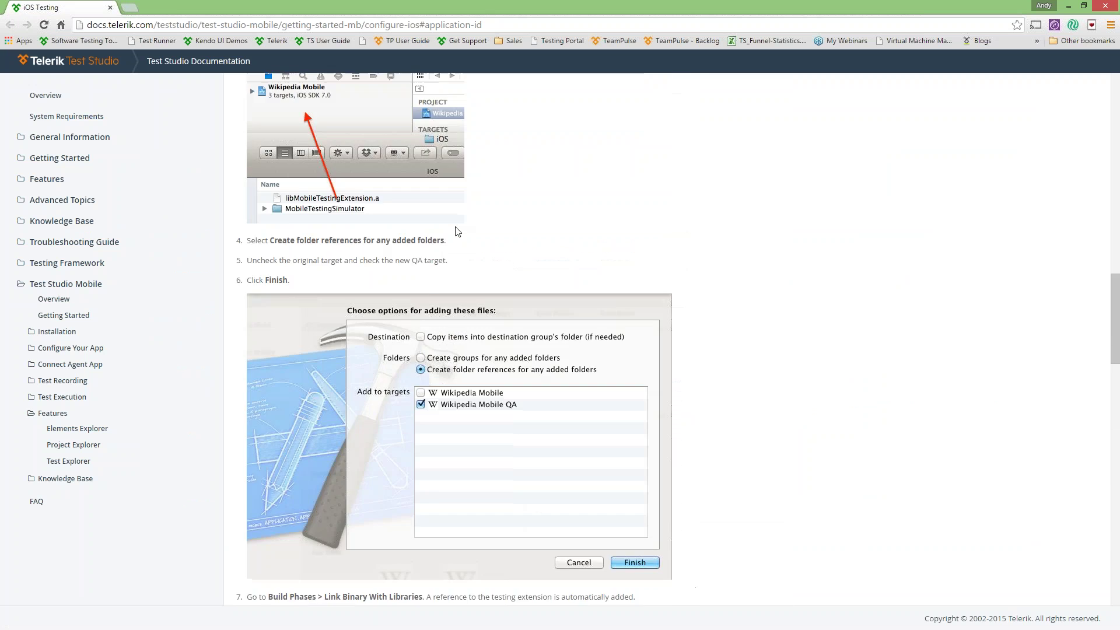
pyautogui.scroll(10, 456, 232)
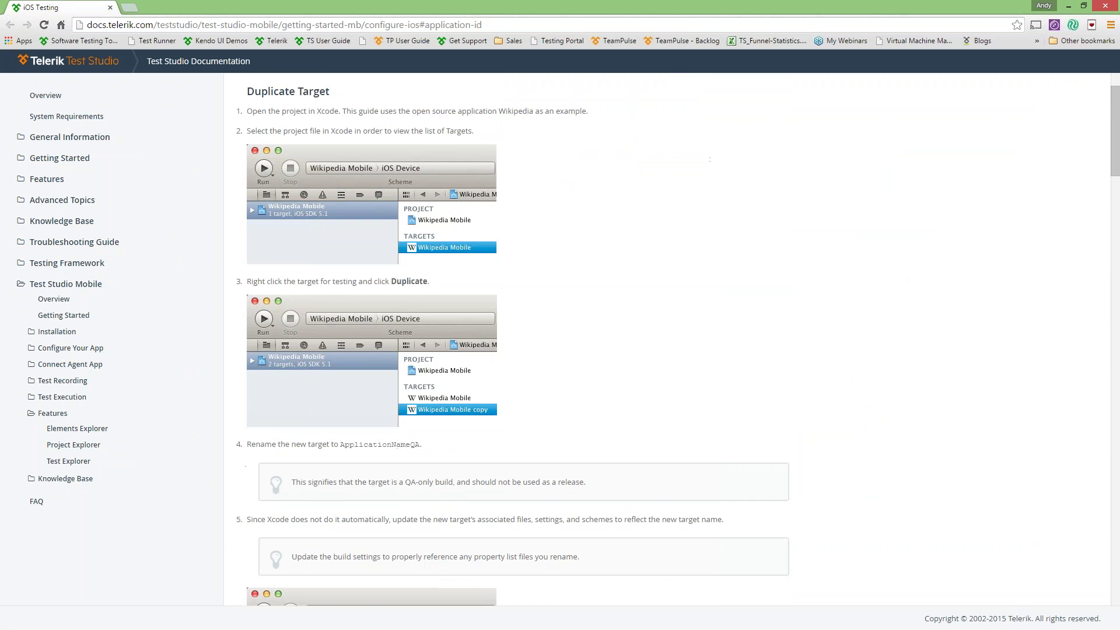
pyautogui.scroll(1, 464, 275)
pyautogui.scroll(-4, 465, 274)
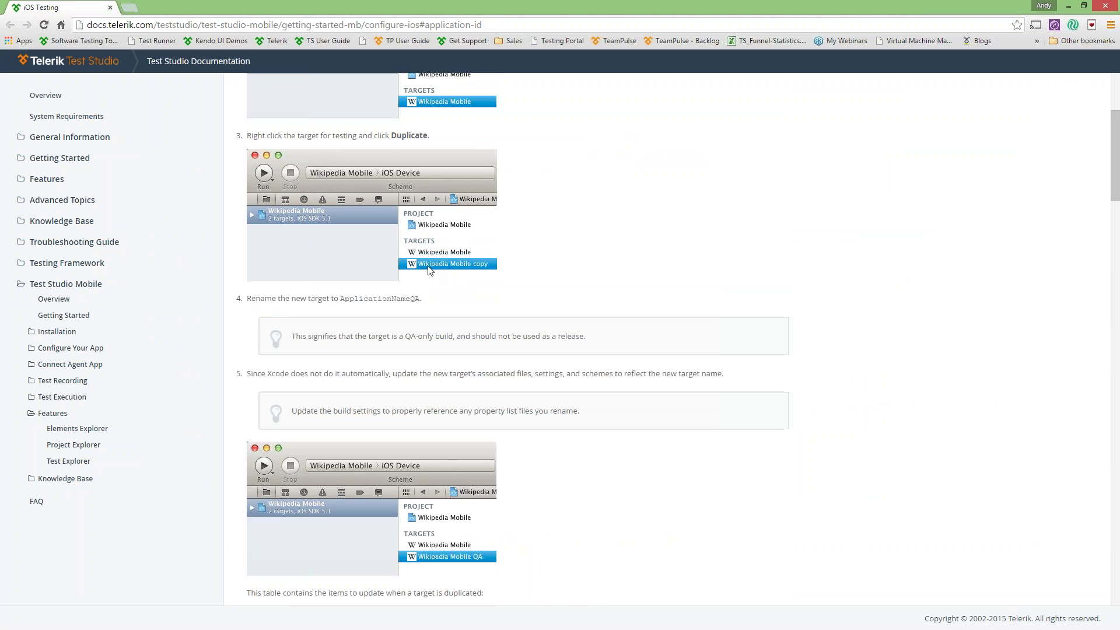
pyautogui.scroll(-8, 465, 275)
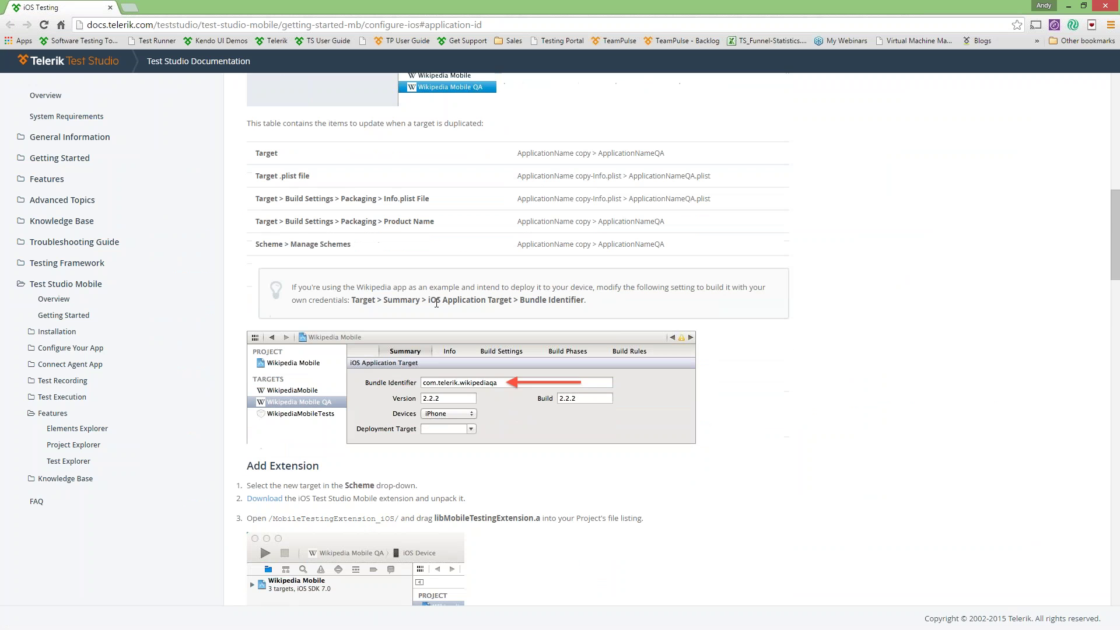
pyautogui.scroll(-1, 513, 408)
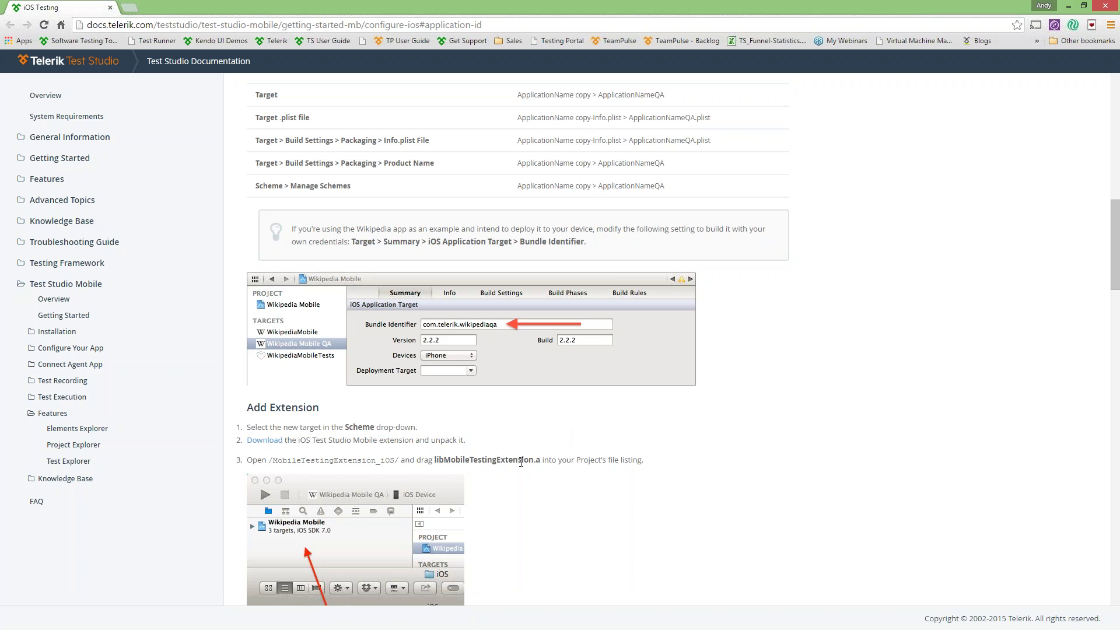
pyautogui.scroll(-5, 546, 462)
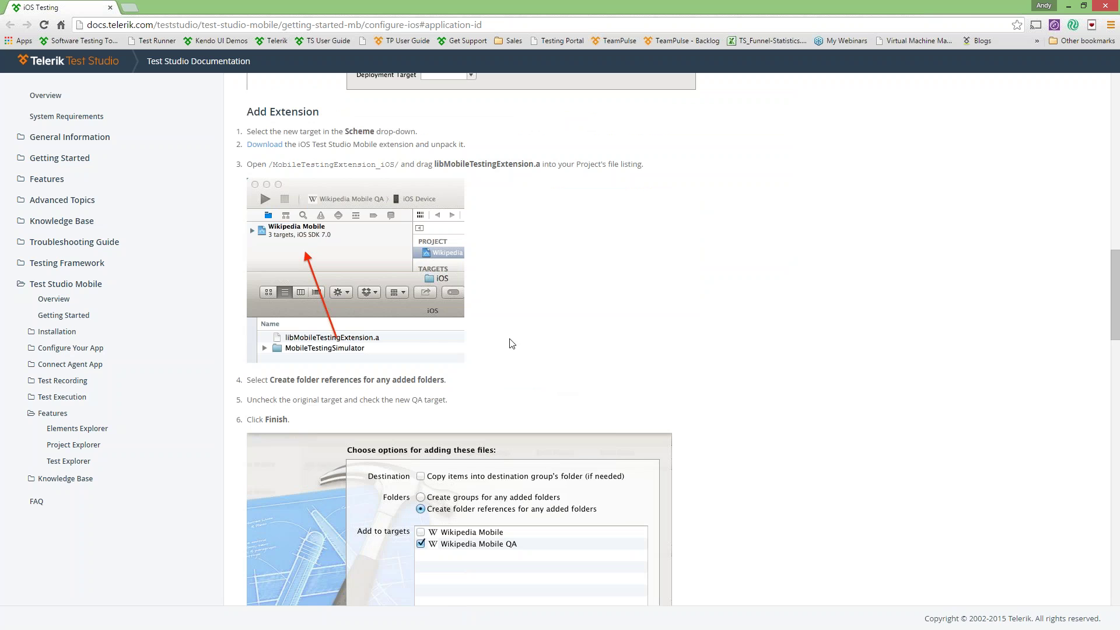
pyautogui.scroll(-15, 531, 241)
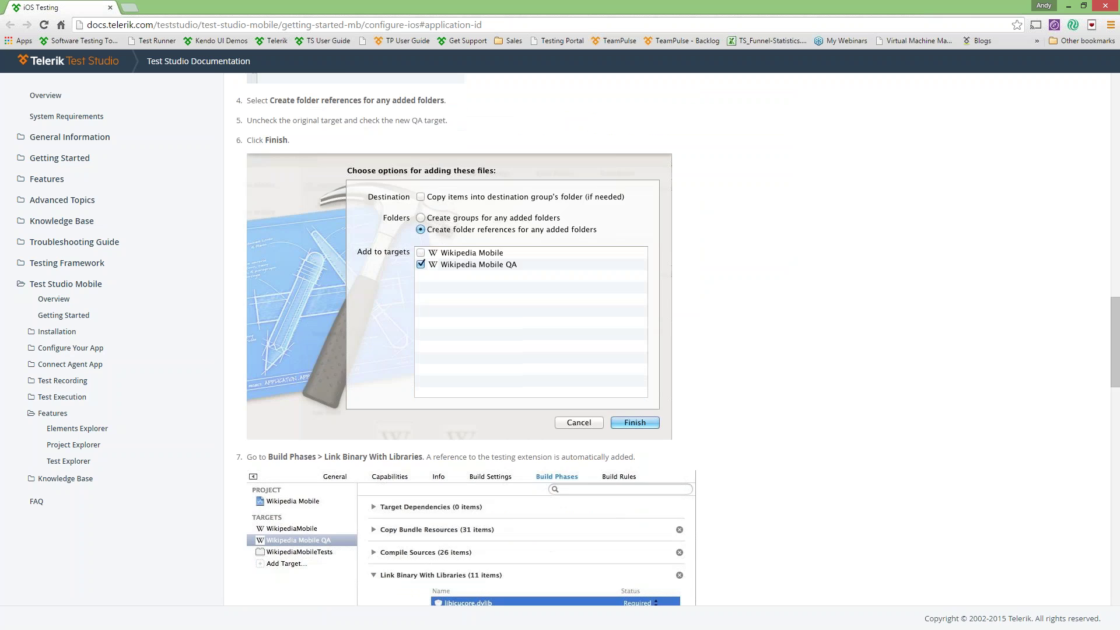
pyautogui.scroll(-6, 525, 507)
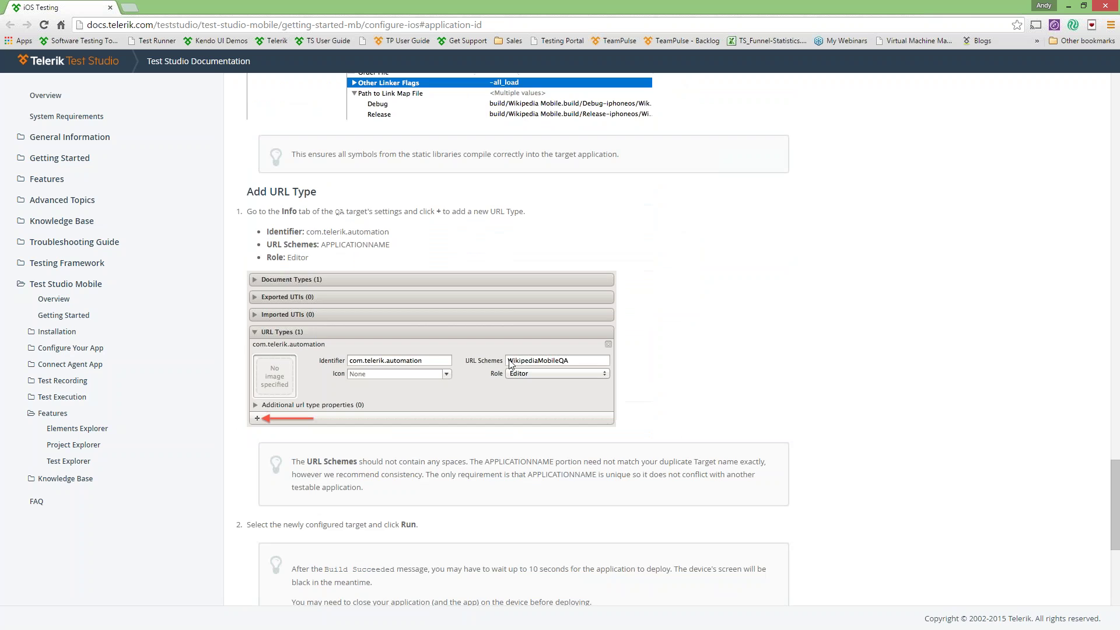
pyautogui.scroll(-5, 564, 381)
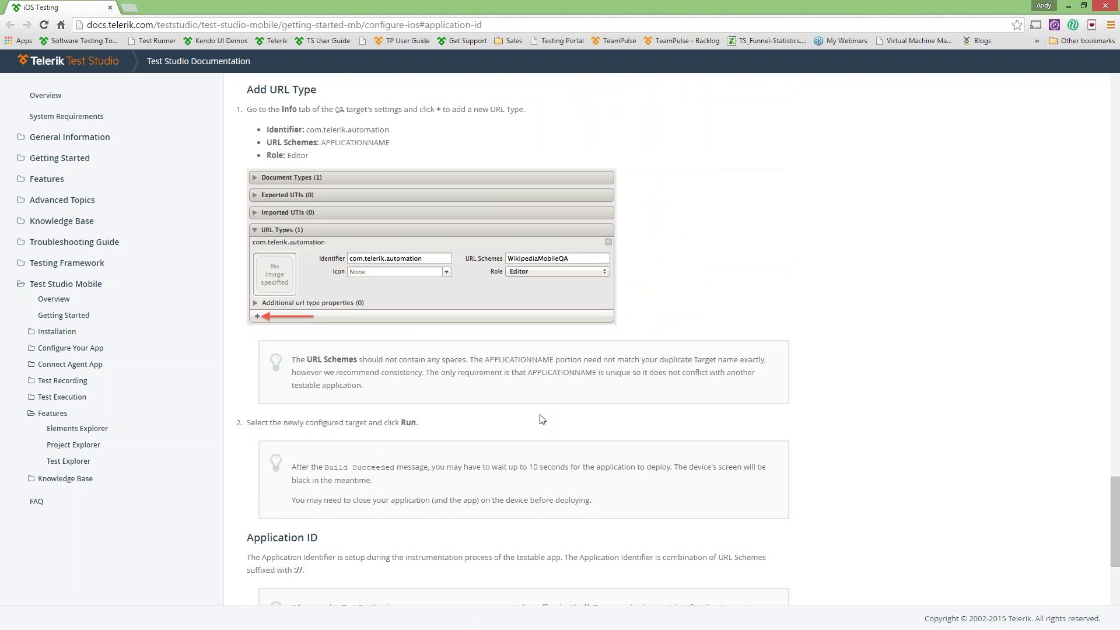
pyautogui.scroll(-1, 507, 424)
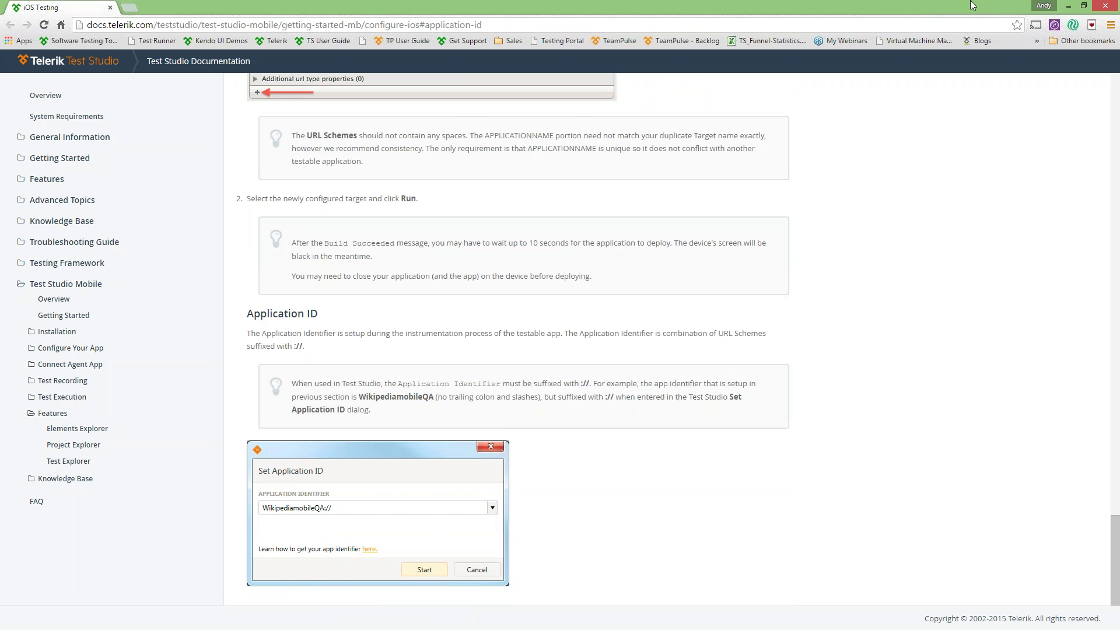
# - Back in Test Studio, start recording against the com.telerik.demoapplication app ID
pyautogui.click(1069, 7)
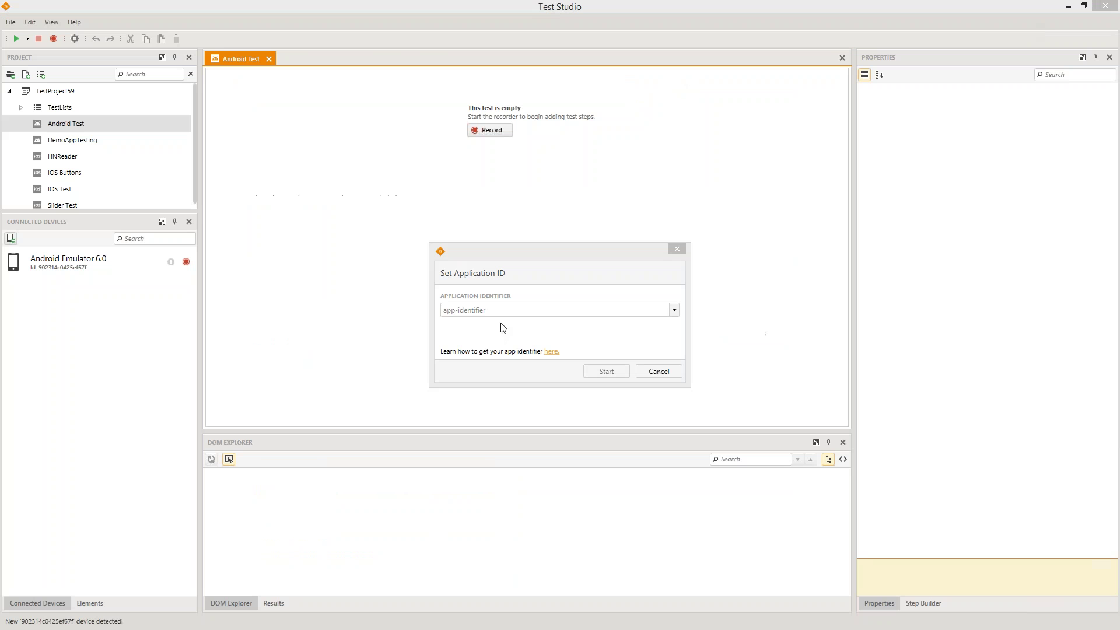
pyautogui.click(675, 310)
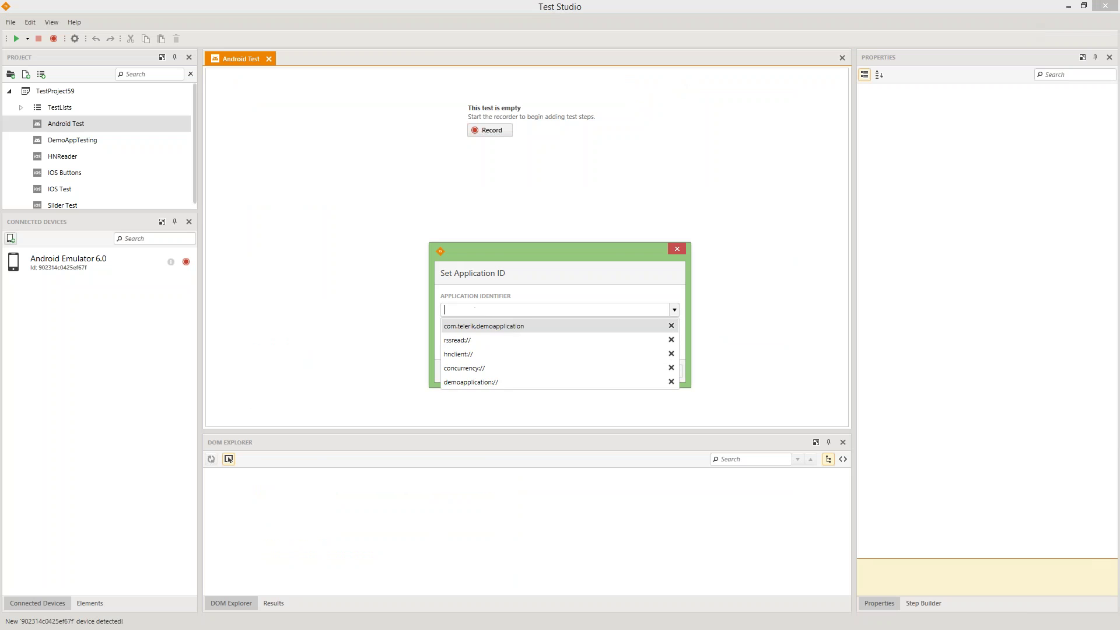
pyautogui.click(515, 328)
pyautogui.click(609, 373)
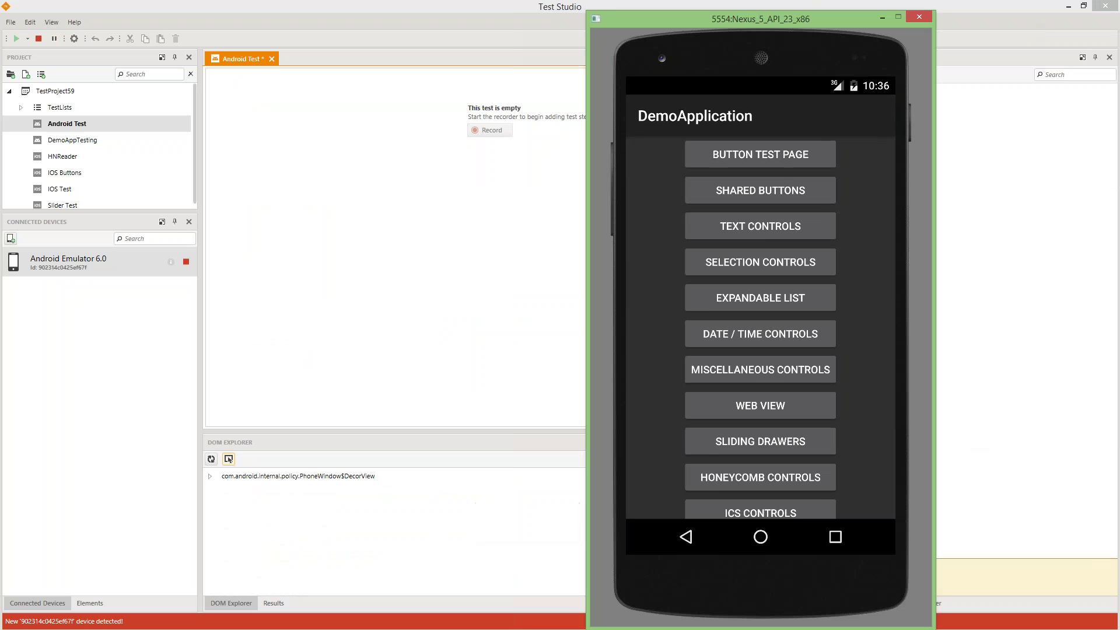
# - Record opening Web View, pressing Back, opening Button Test Page and checking the CheckBox
pyautogui.click(739, 409)
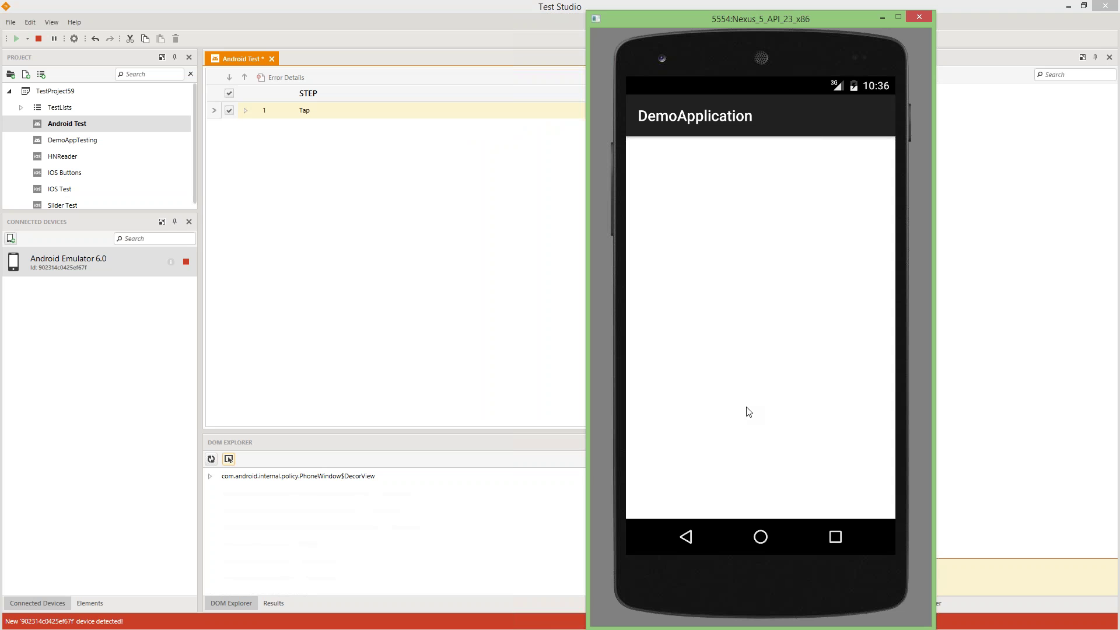
pyautogui.click(688, 536)
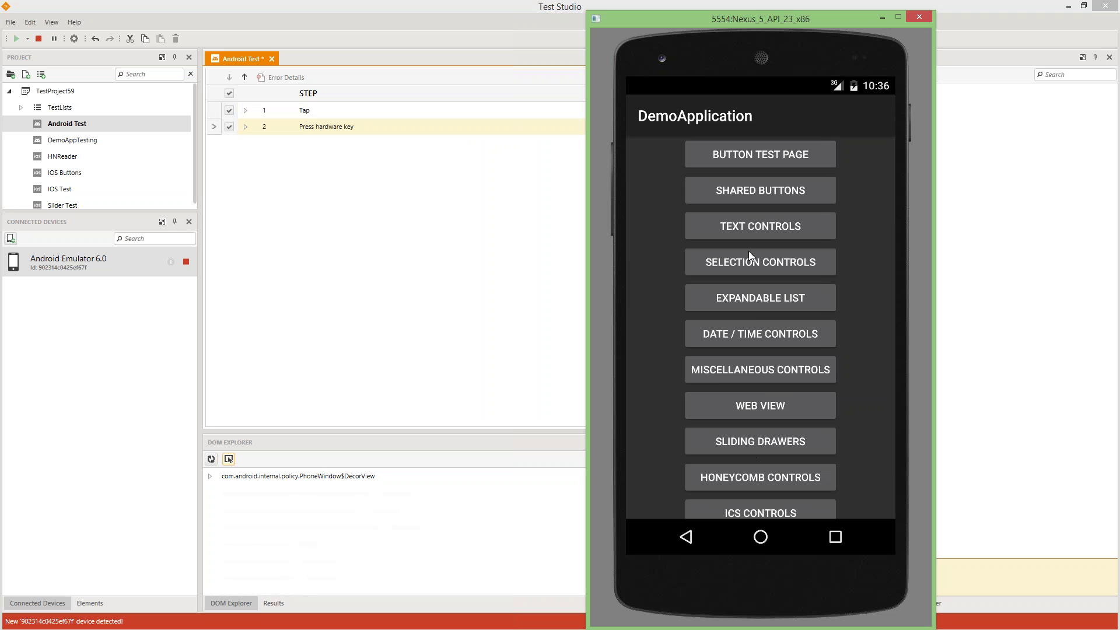
pyautogui.click(751, 153)
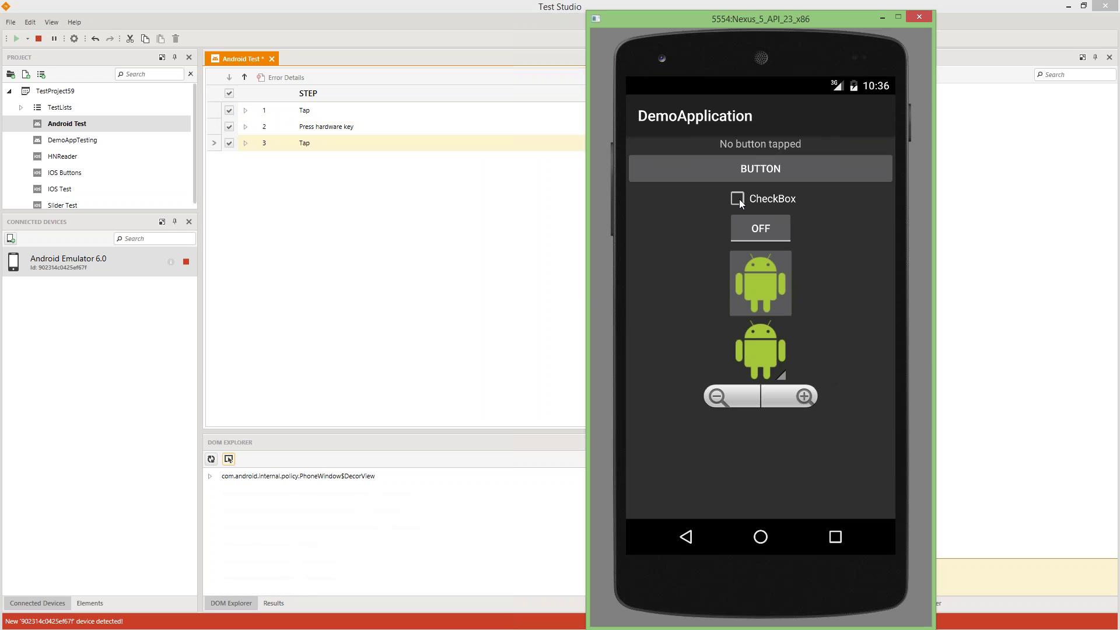
pyautogui.click(738, 199)
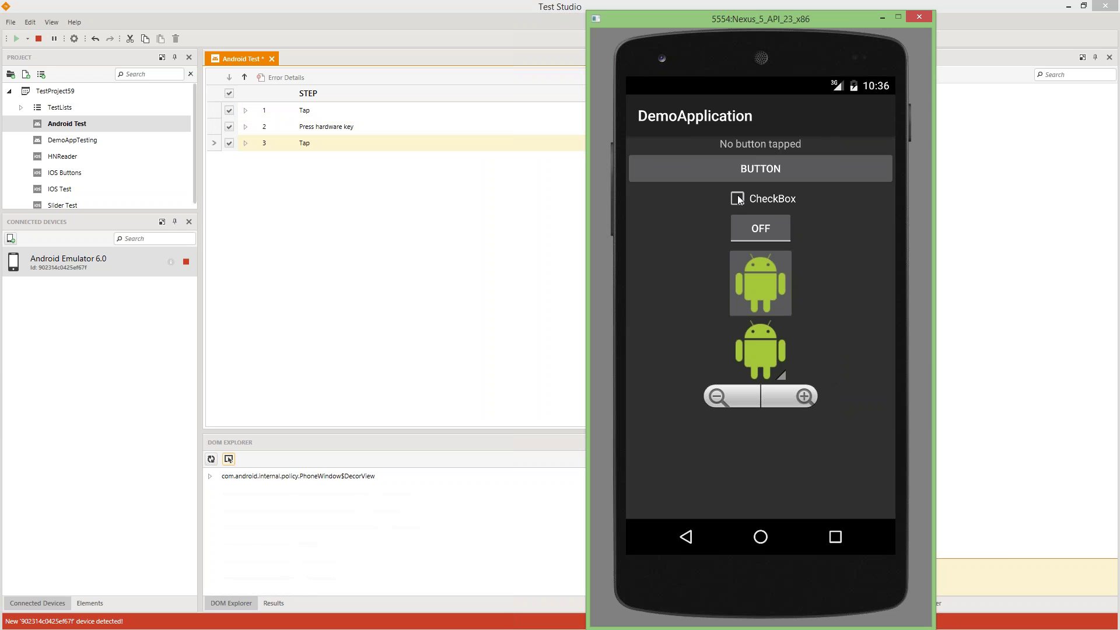
# - Record toggling ON, tapping both image buttons, and zooming out and in, then view the elements
pyautogui.click(761, 229)
pyautogui.click(765, 284)
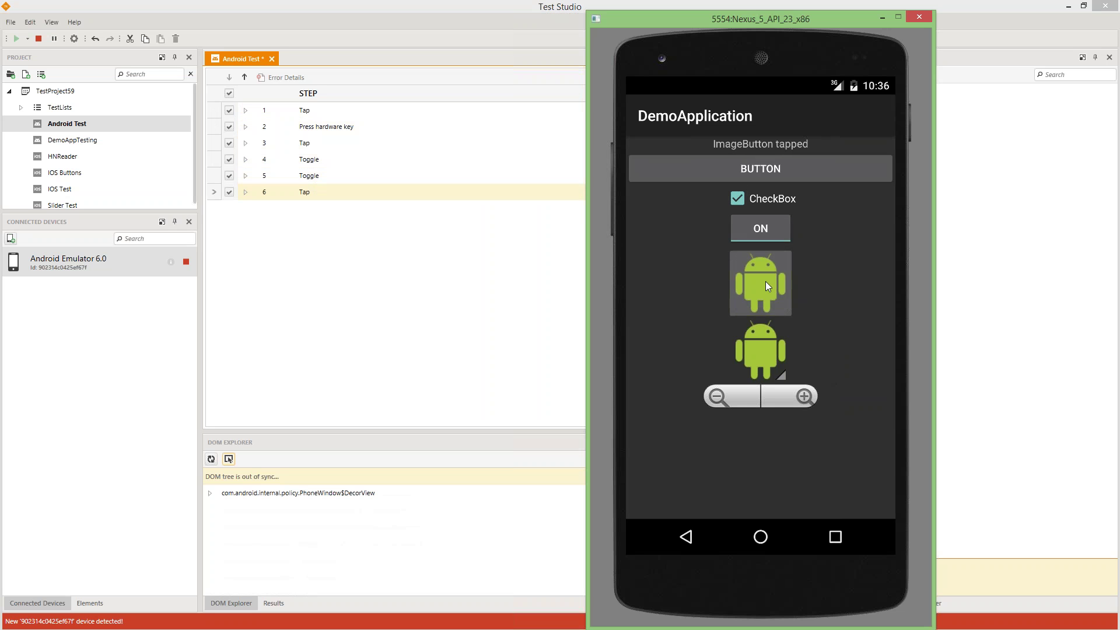
pyautogui.click(763, 359)
pyautogui.click(719, 401)
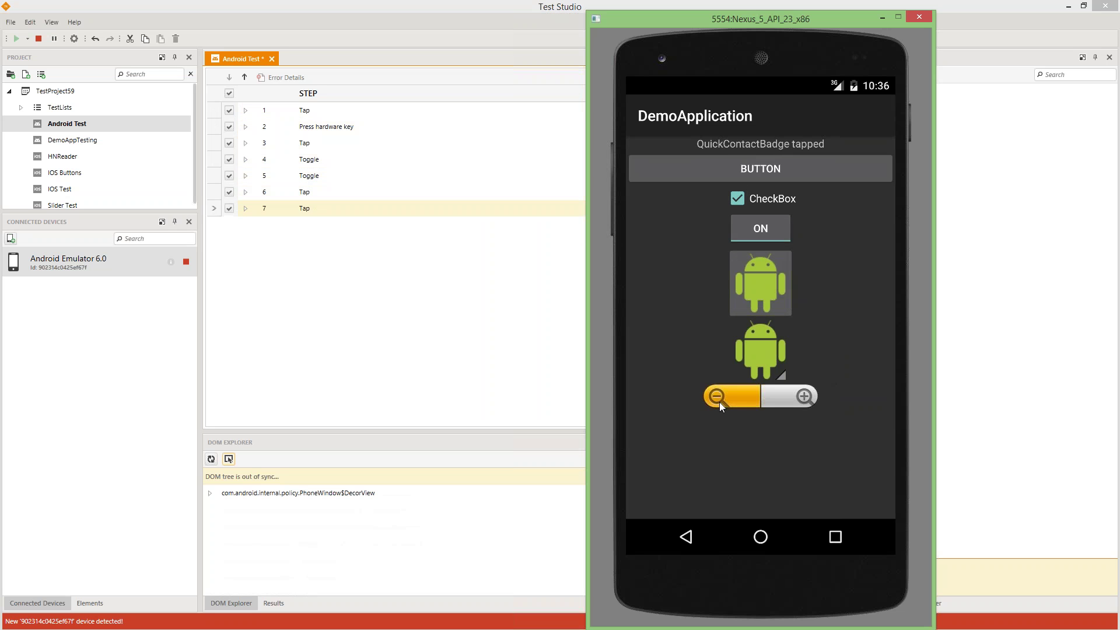
pyautogui.click(797, 398)
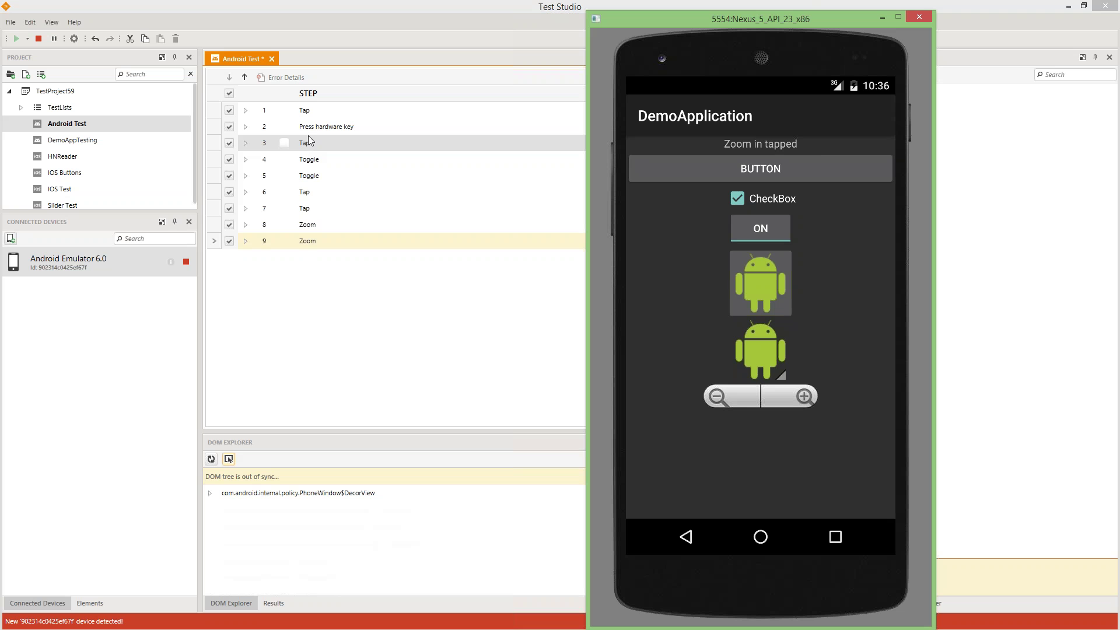
pyautogui.click(82, 604)
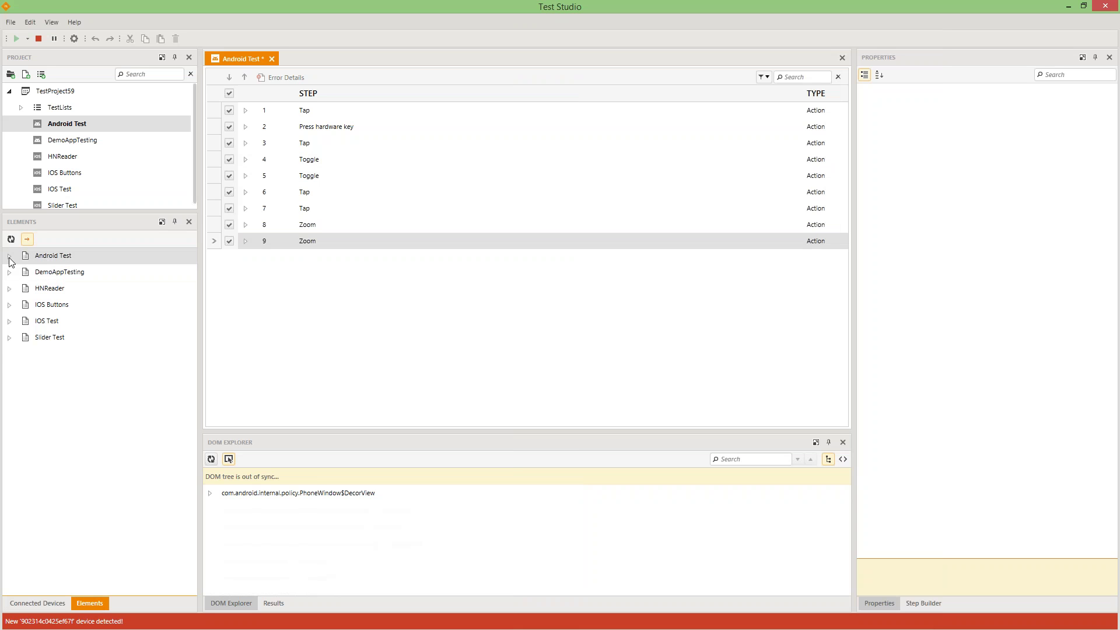
# - Expand Android Test, MyScreen and MyScreen1 in the Elements tree and enlarge the DOM Explorer
pyautogui.click(9, 256)
pyautogui.click(21, 271)
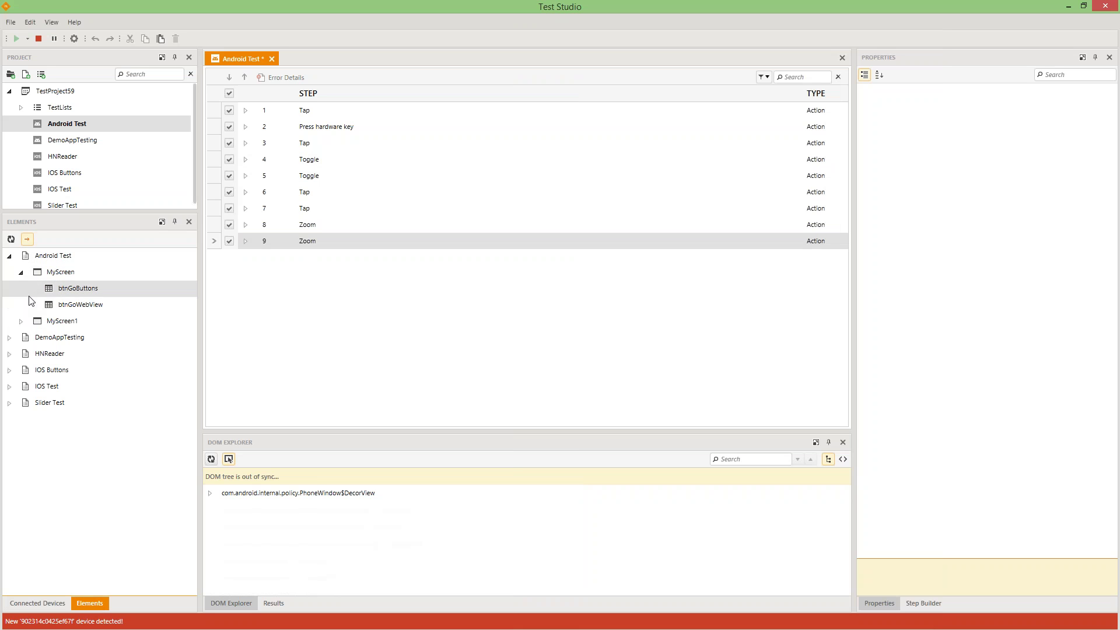
pyautogui.click(21, 321)
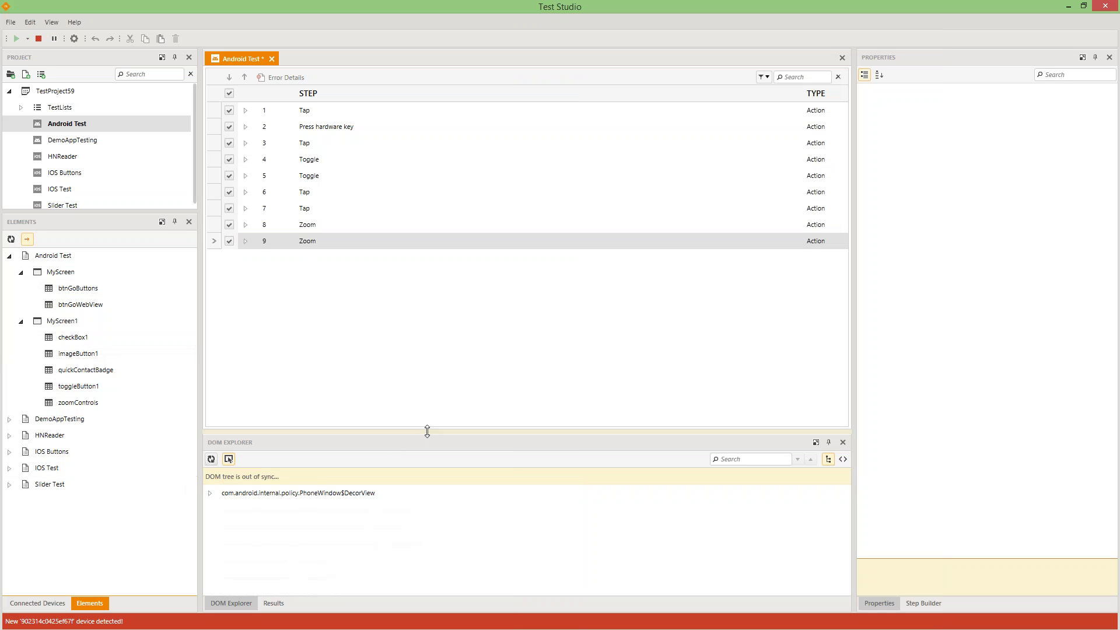
pyautogui.moveTo(425, 432); pyautogui.dragTo(457, 305)
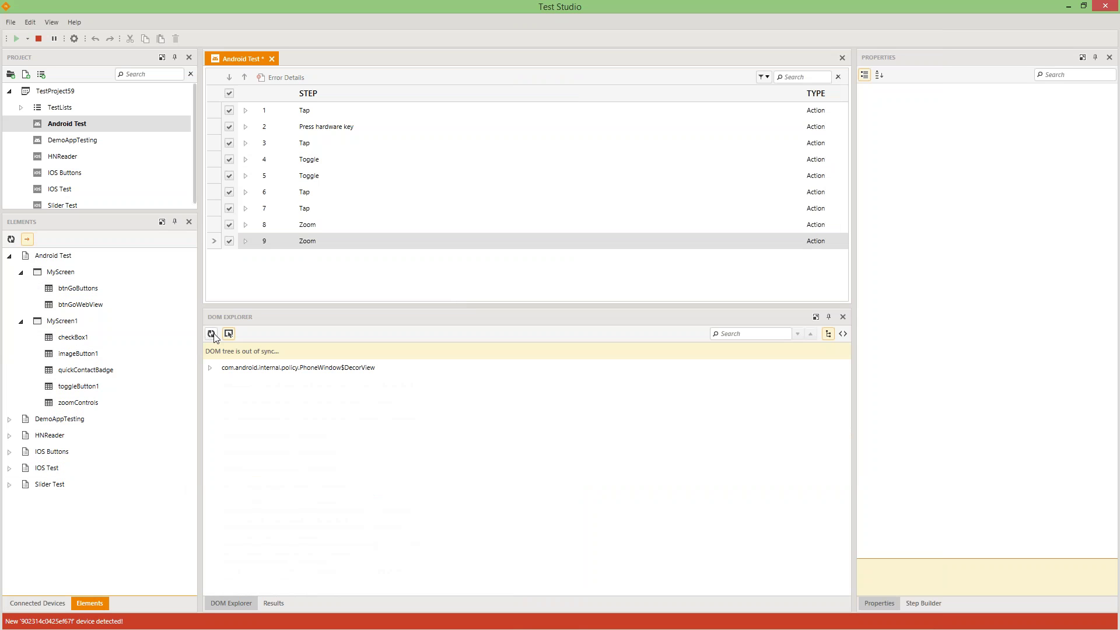
# - Refresh the DOM tree and expand it from DecorView down to the widgets' LinearLayout
pyautogui.click(211, 333)
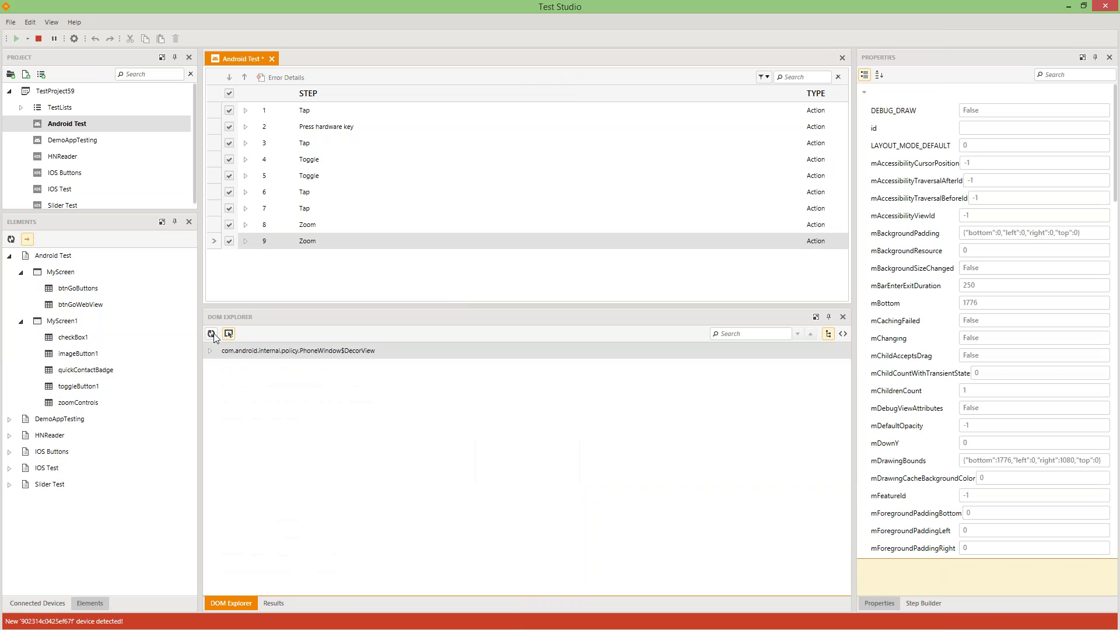
pyautogui.click(210, 350)
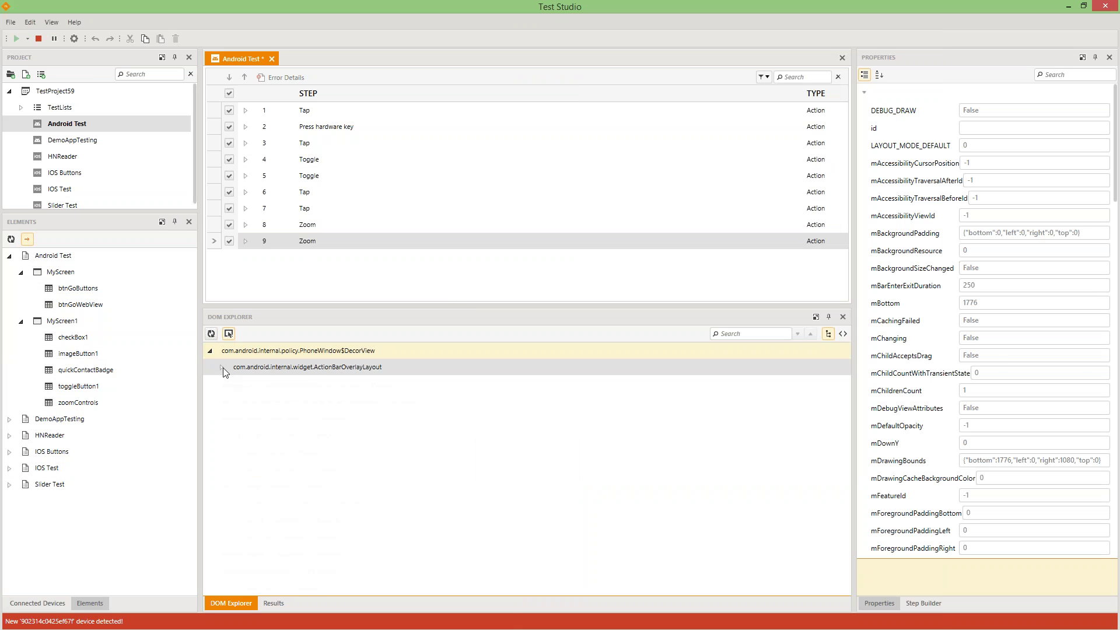
pyautogui.click(222, 367)
pyautogui.click(234, 384)
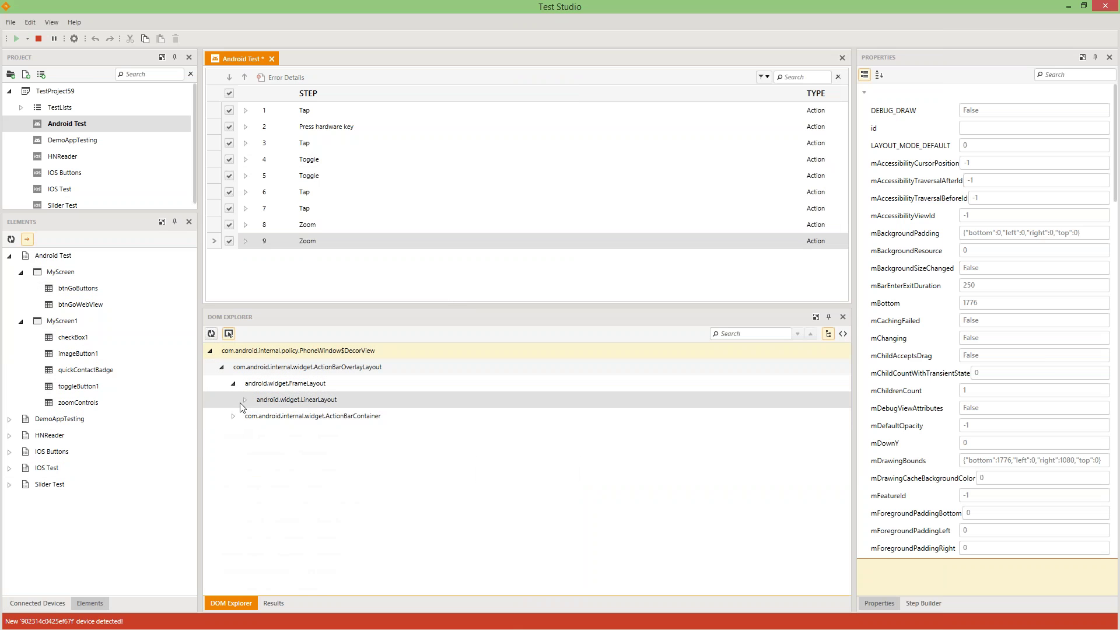
pyautogui.click(245, 400)
pyautogui.click(303, 415)
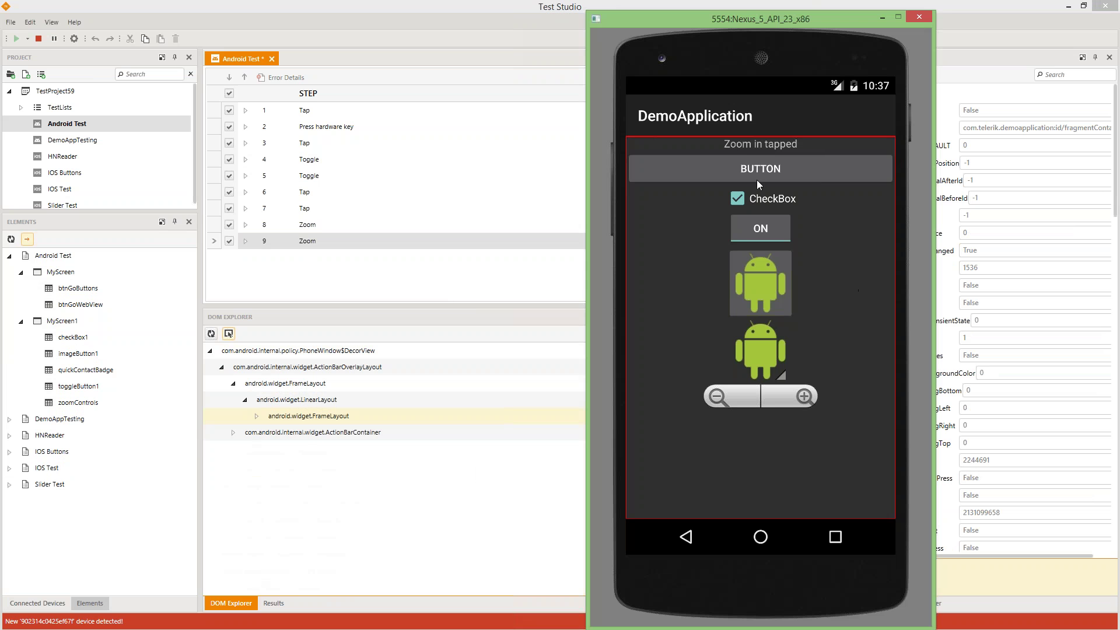
pyautogui.click(257, 416)
pyautogui.click(268, 432)
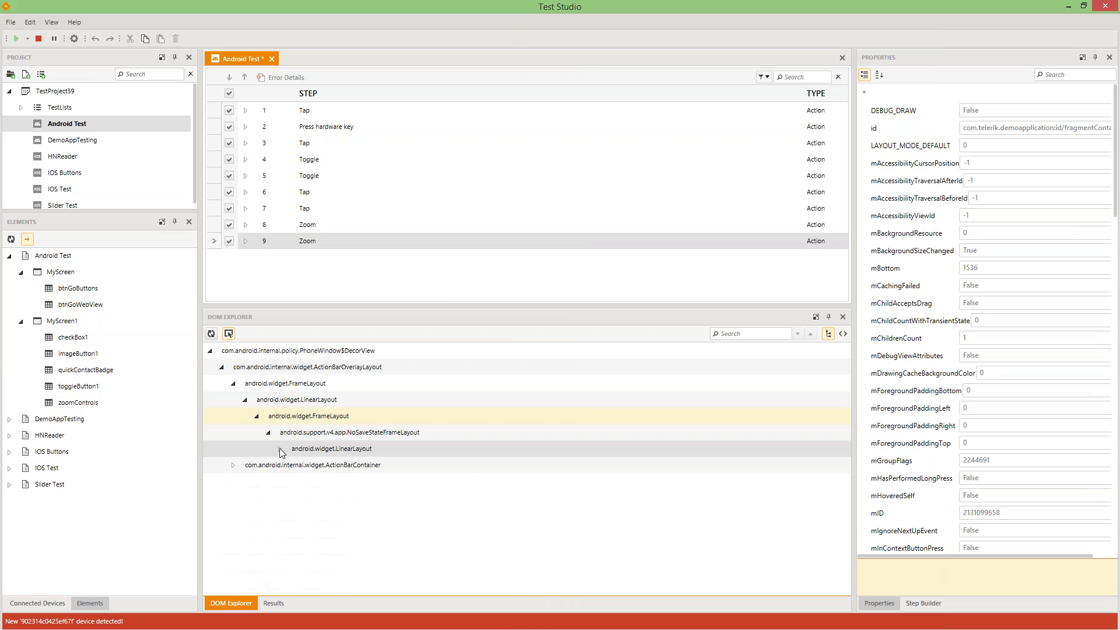
pyautogui.click(279, 448)
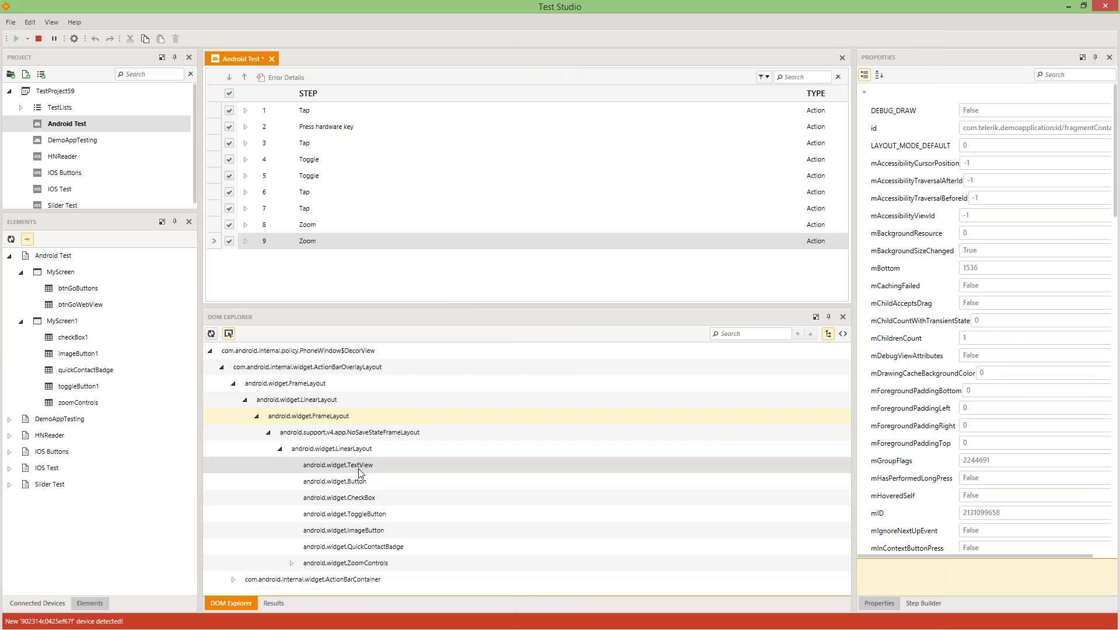
# - Expand ZoomControls, select the TextView and inspect its mTransformed property, 'Zoom in tapped'
pyautogui.click(294, 564)
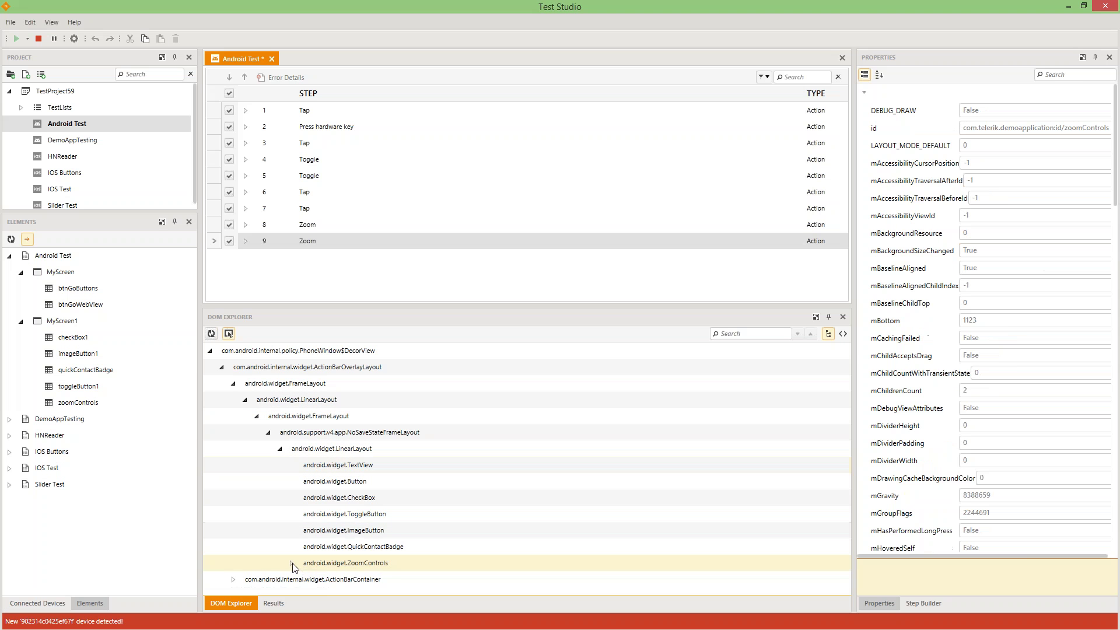
pyautogui.click(291, 564)
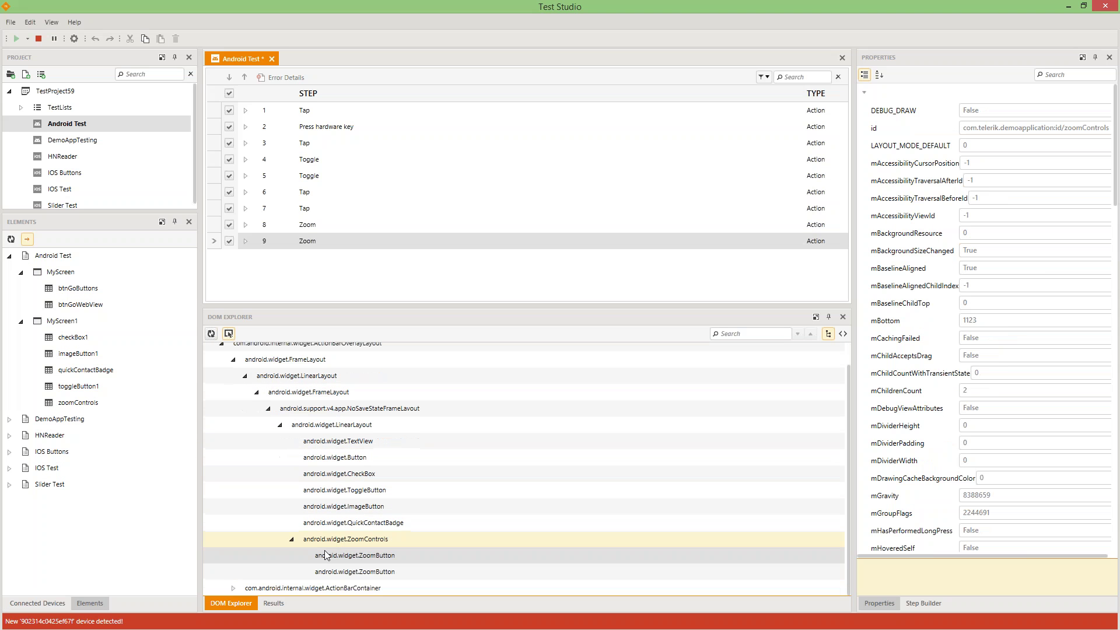
pyautogui.click(345, 441)
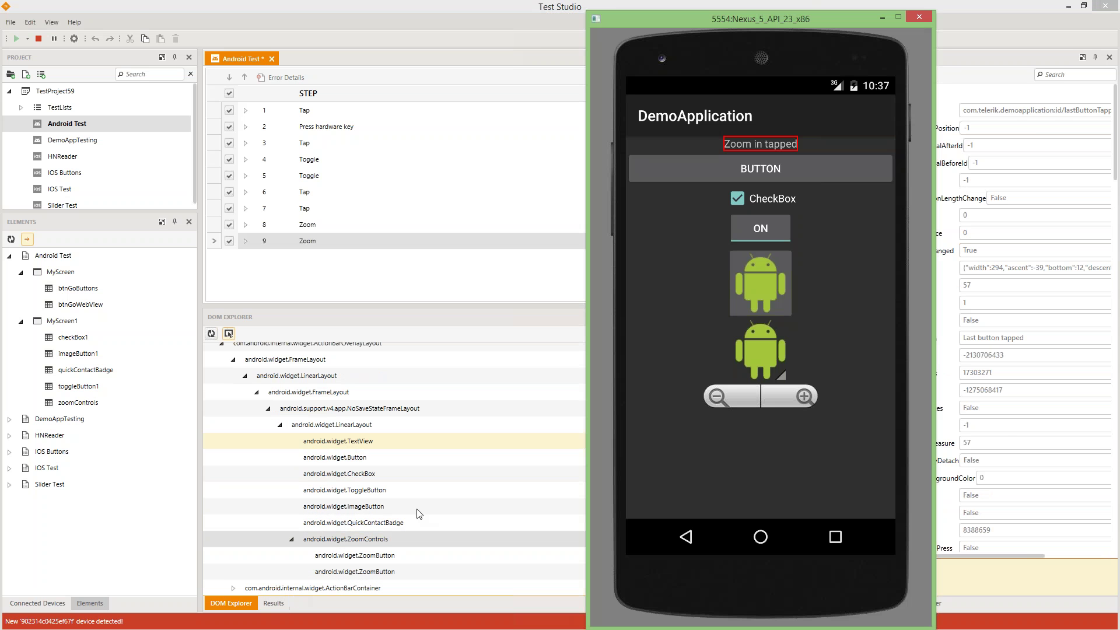
pyautogui.click(353, 443)
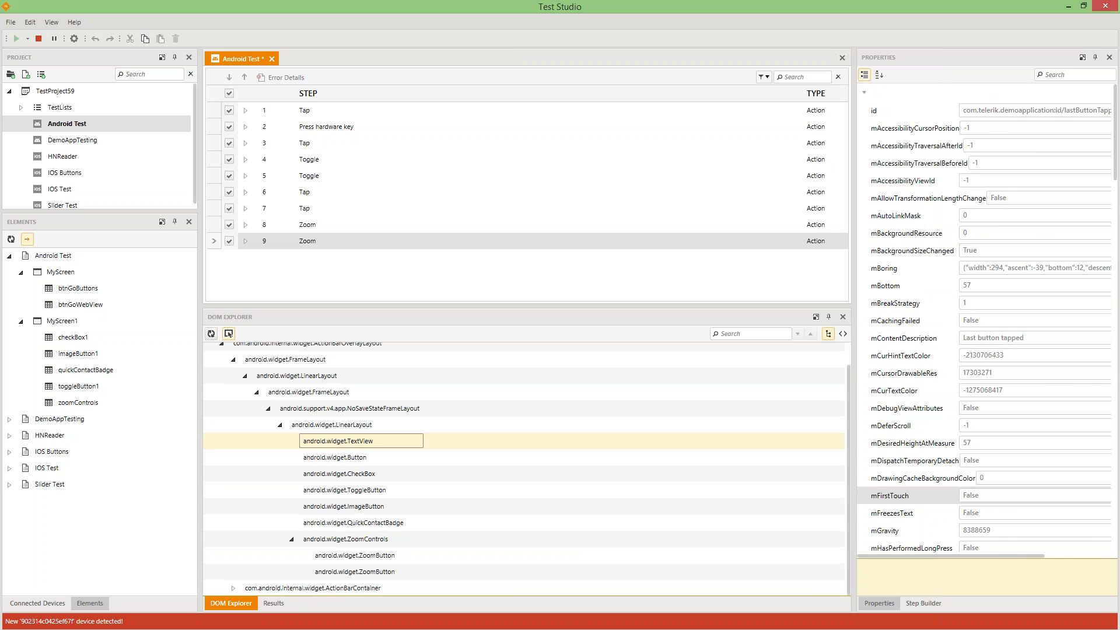
pyautogui.scroll(-6, 957, 458)
pyautogui.scroll(-12, 957, 458)
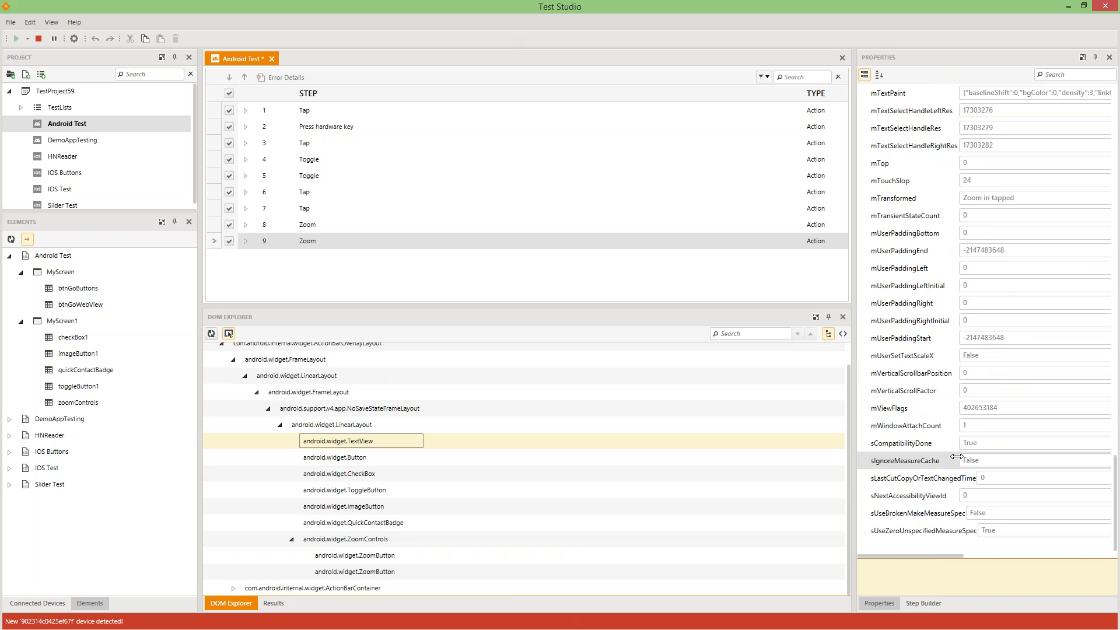
pyautogui.scroll(3, 958, 456)
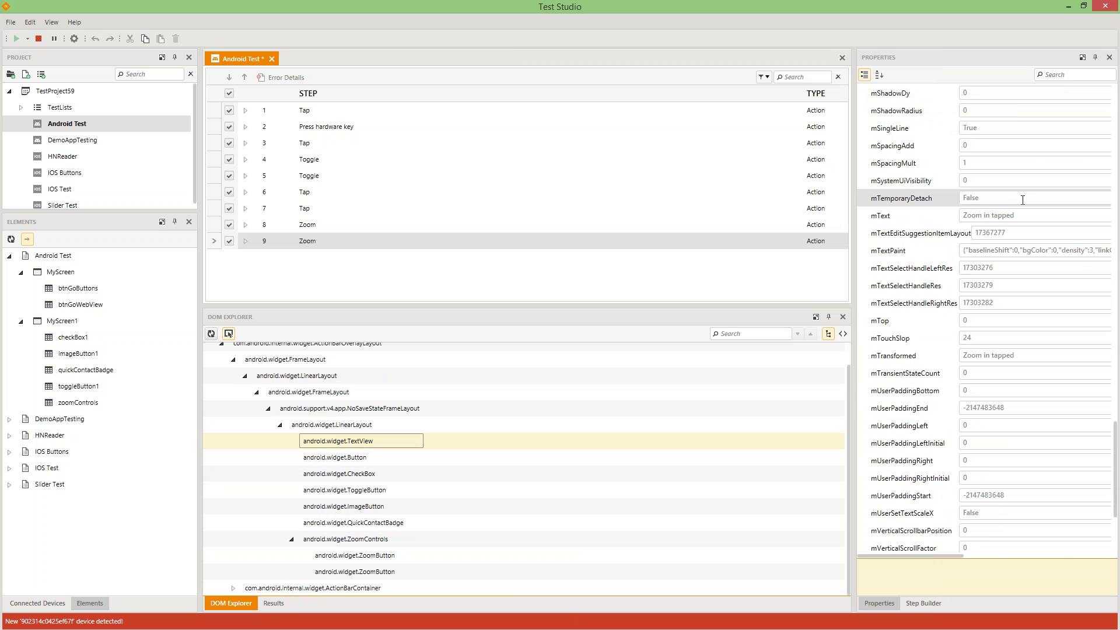
pyautogui.scroll(-3, 954, 253)
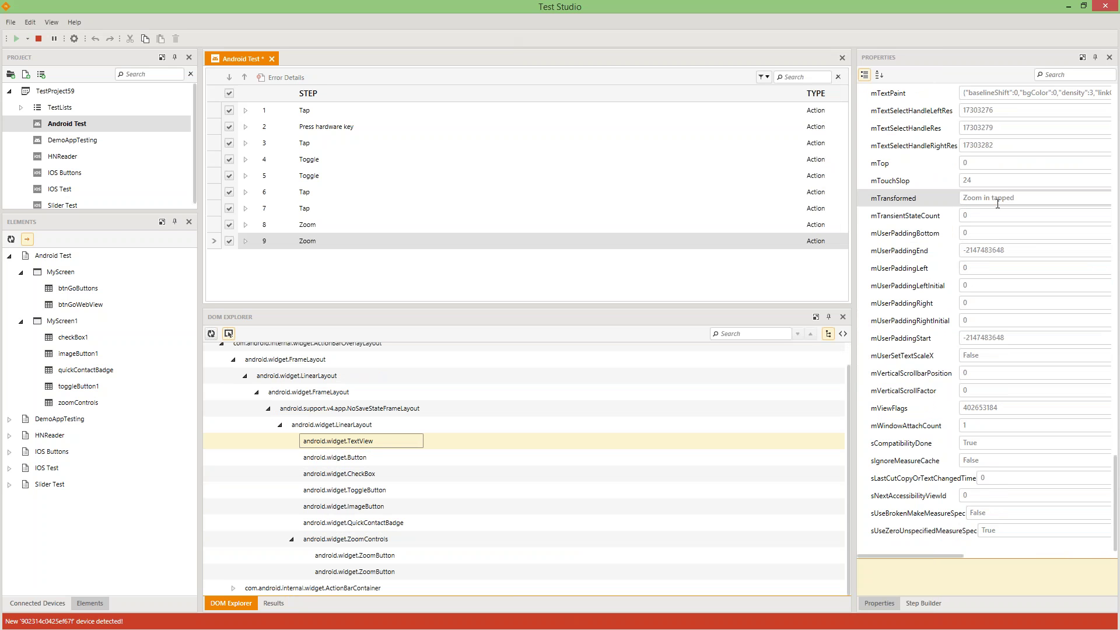
pyautogui.click(997, 201)
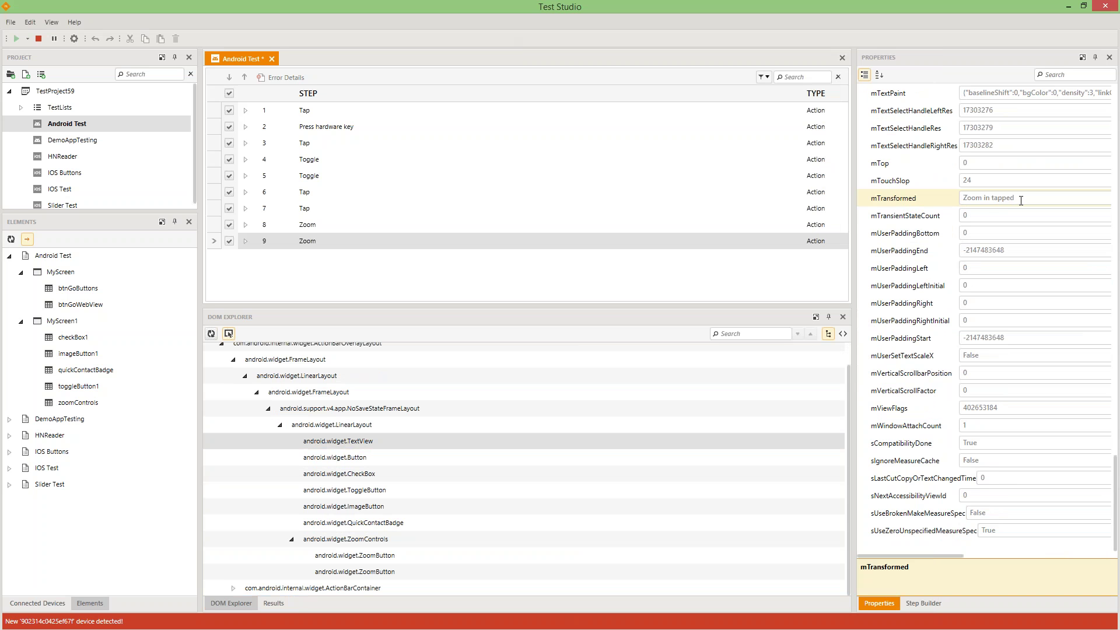
pyautogui.doubleClick(1021, 200)
pyautogui.scroll(20, 913, 200)
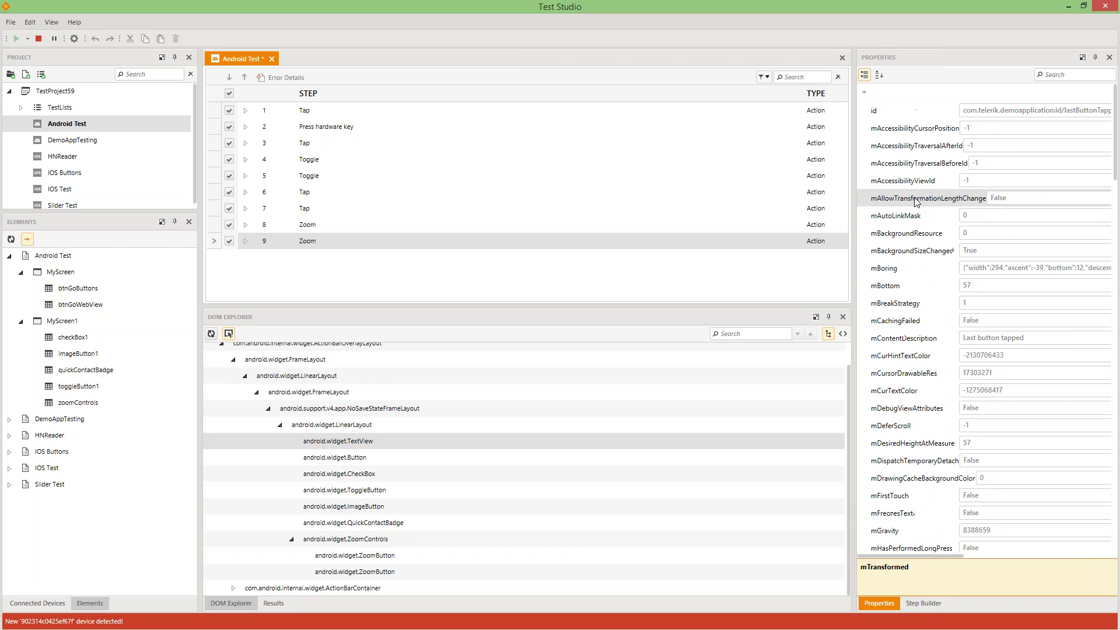
# - Add a Verify property value step checking the TextView's mTransformed equals 'Zoom in tapped'
pyautogui.click(928, 606)
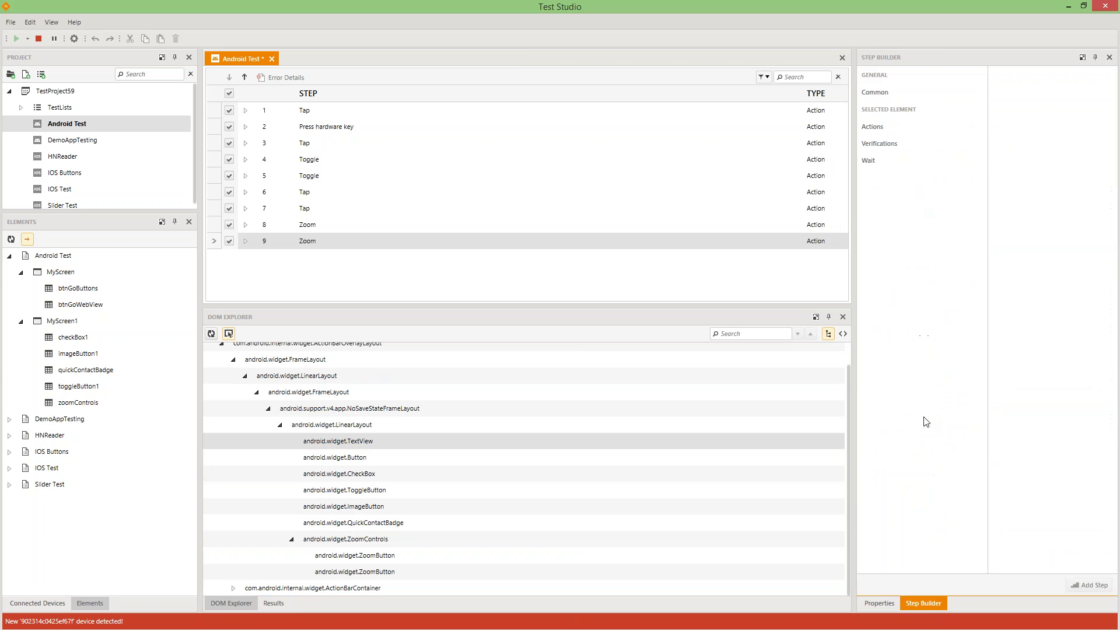
pyautogui.click(875, 146)
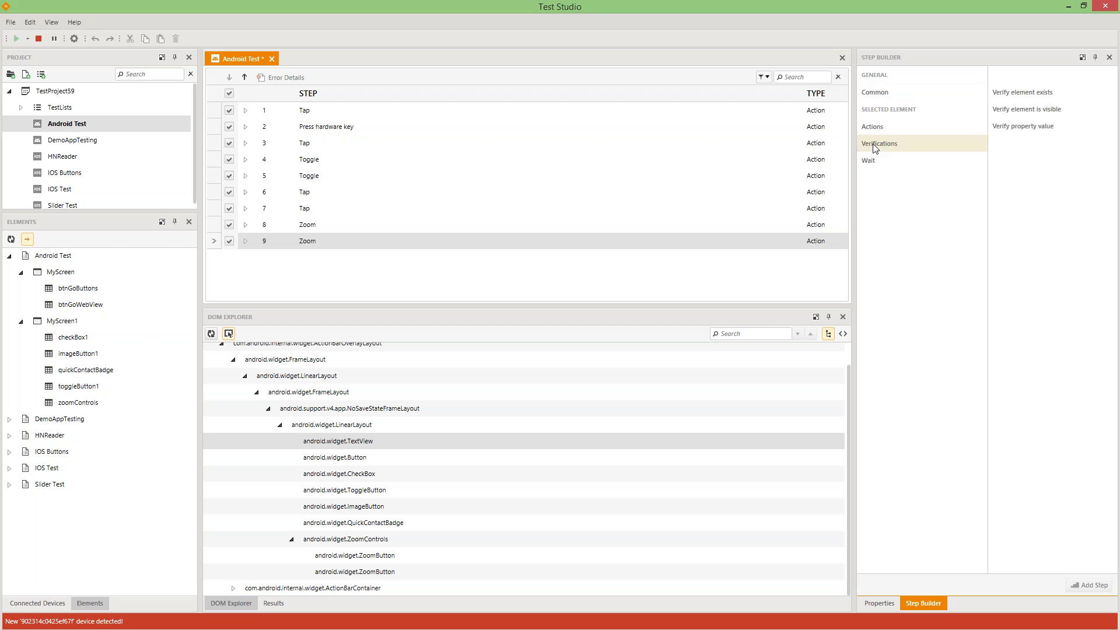
pyautogui.click(1020, 129)
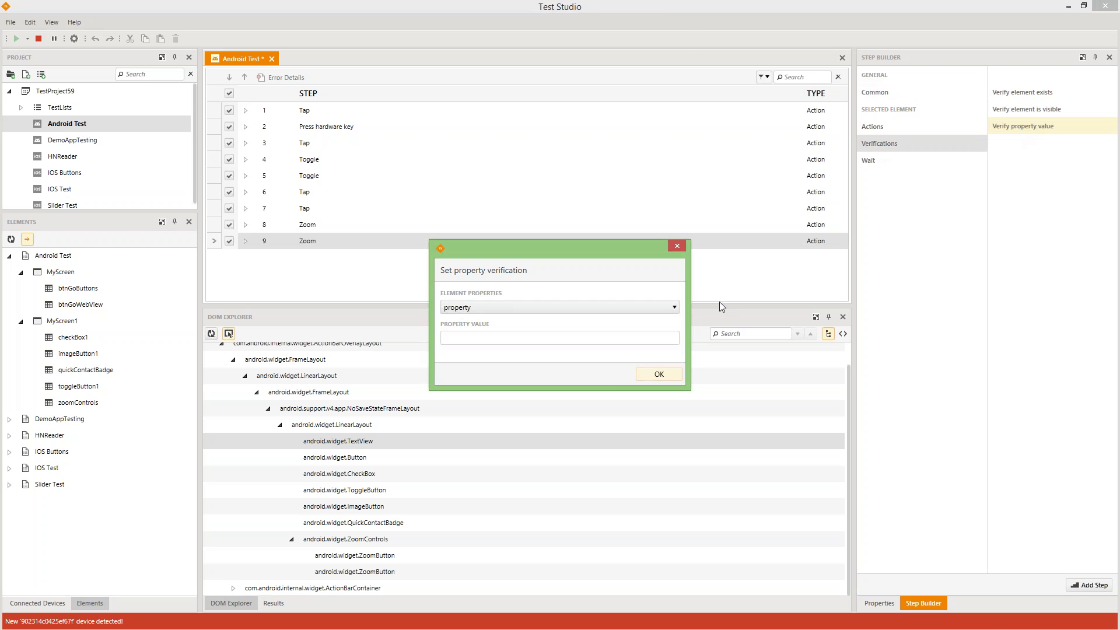
pyautogui.click(675, 308)
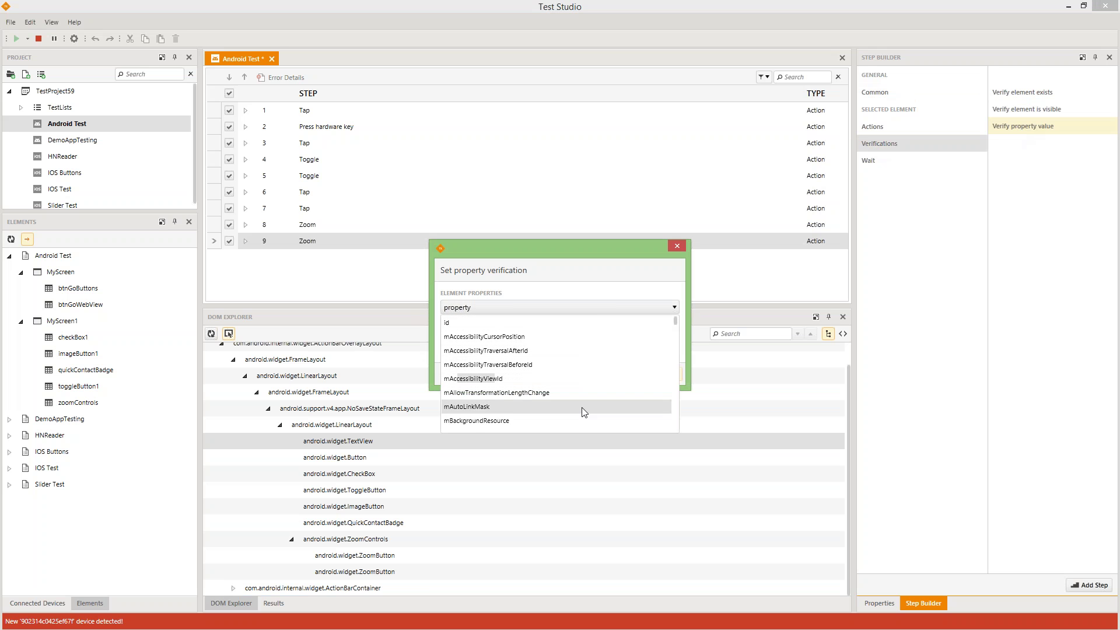
pyautogui.scroll(-10, 589, 383)
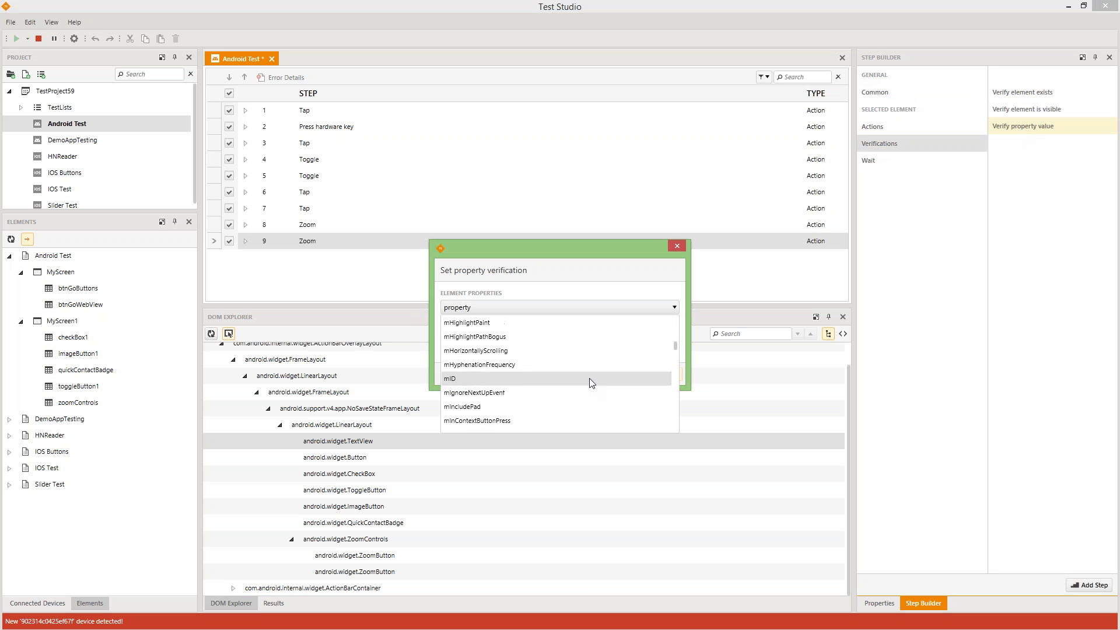
pyautogui.scroll(-10, 580, 385)
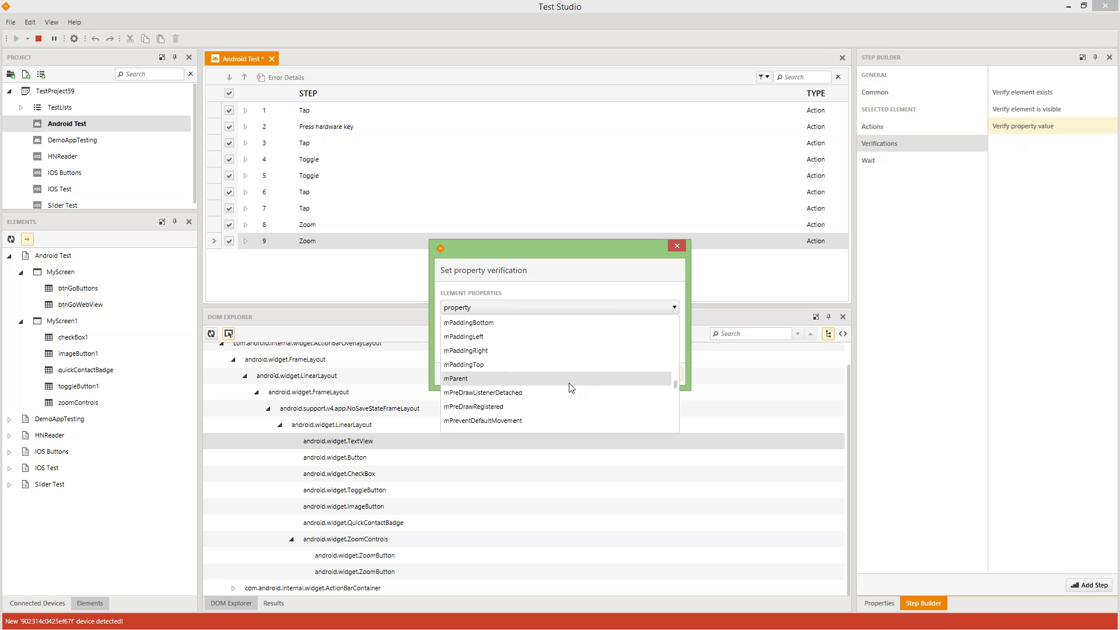
pyautogui.scroll(-8, 567, 389)
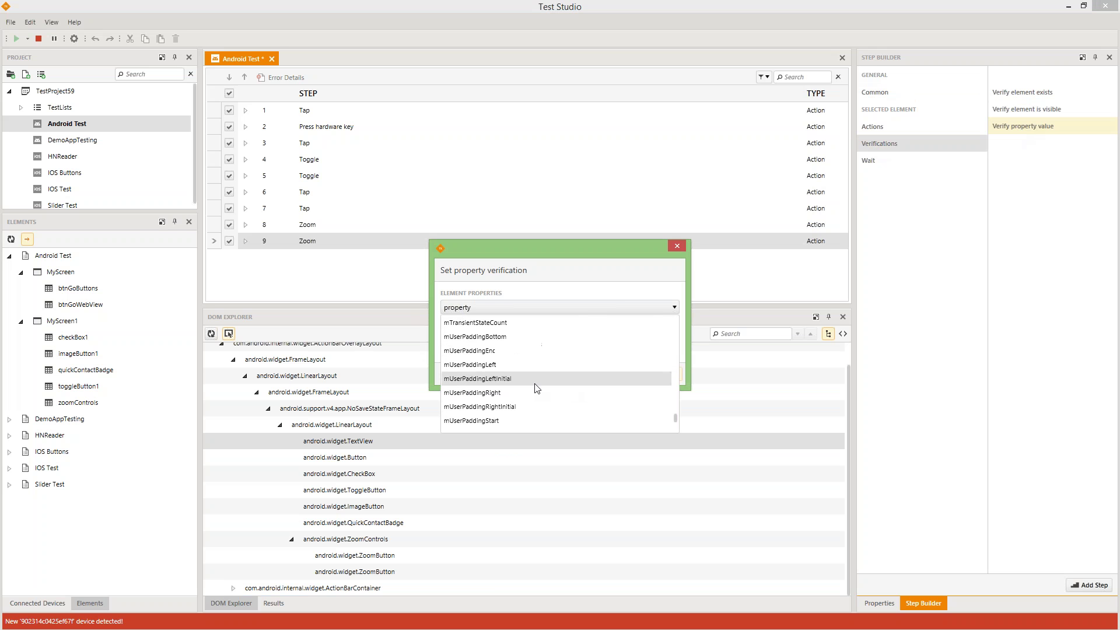
pyautogui.click(476, 393)
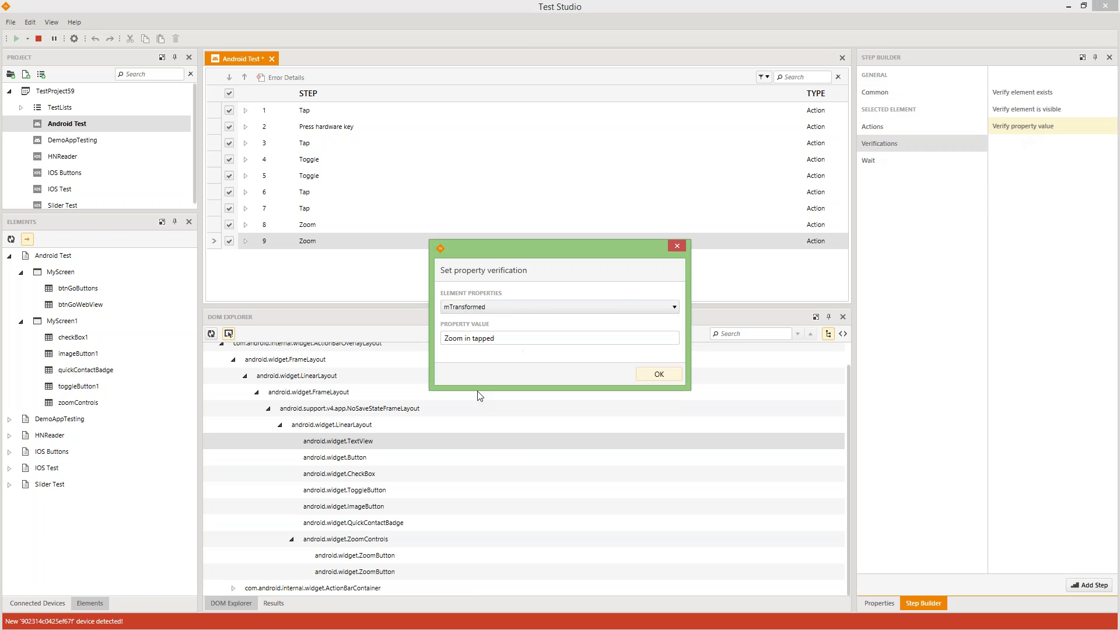
pyautogui.click(653, 377)
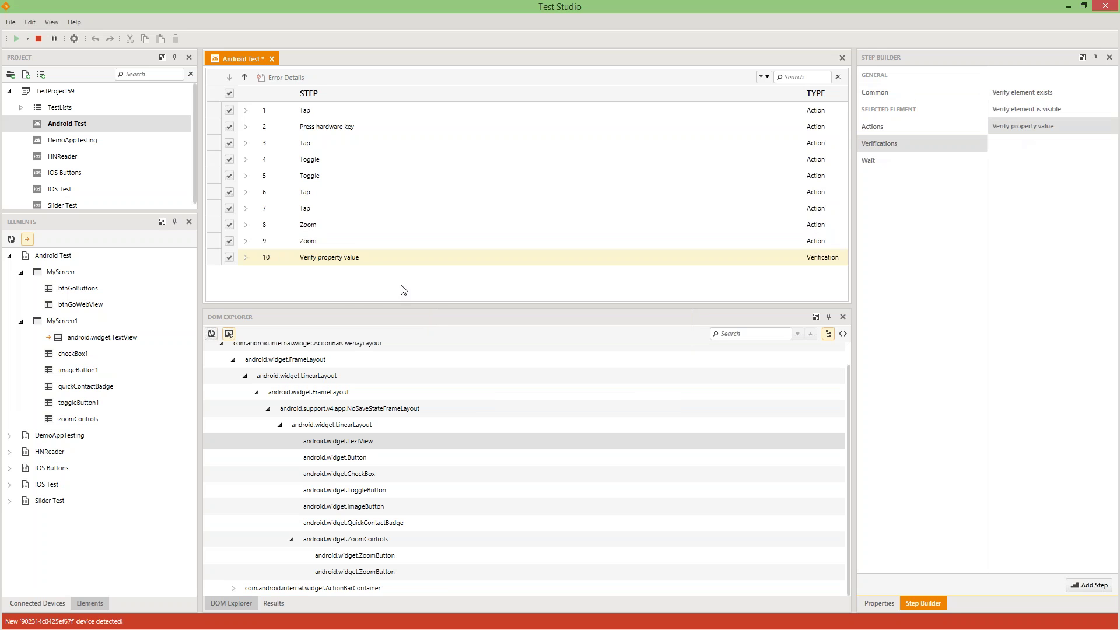
# - Try running only the selected Zoom step from its context menu
pyautogui.rightClick(320, 238)
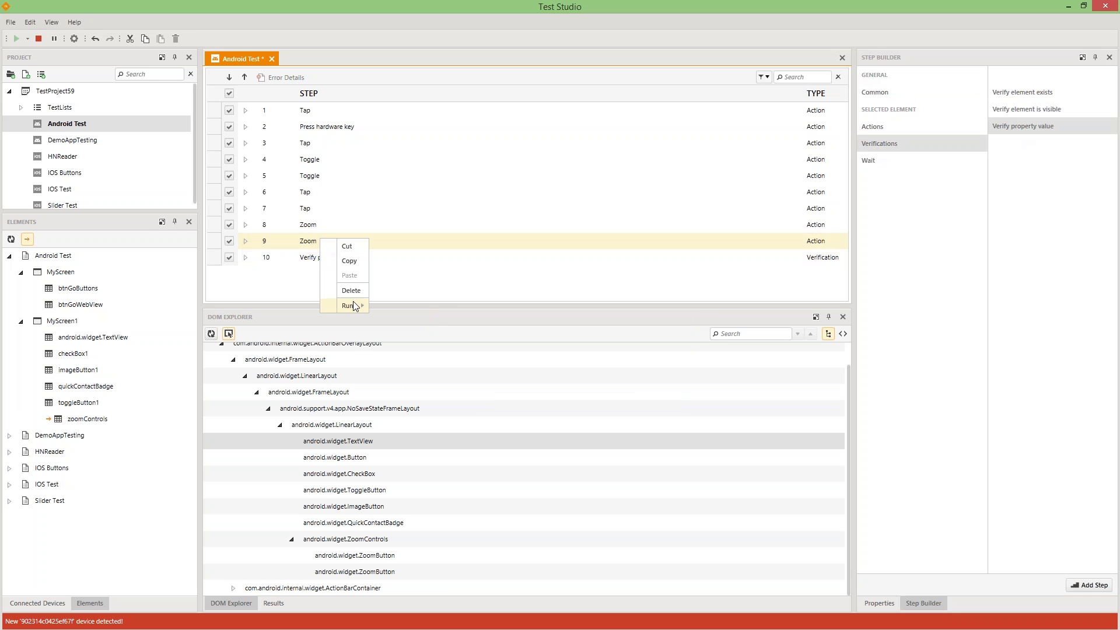
pyautogui.moveTo(352, 303)
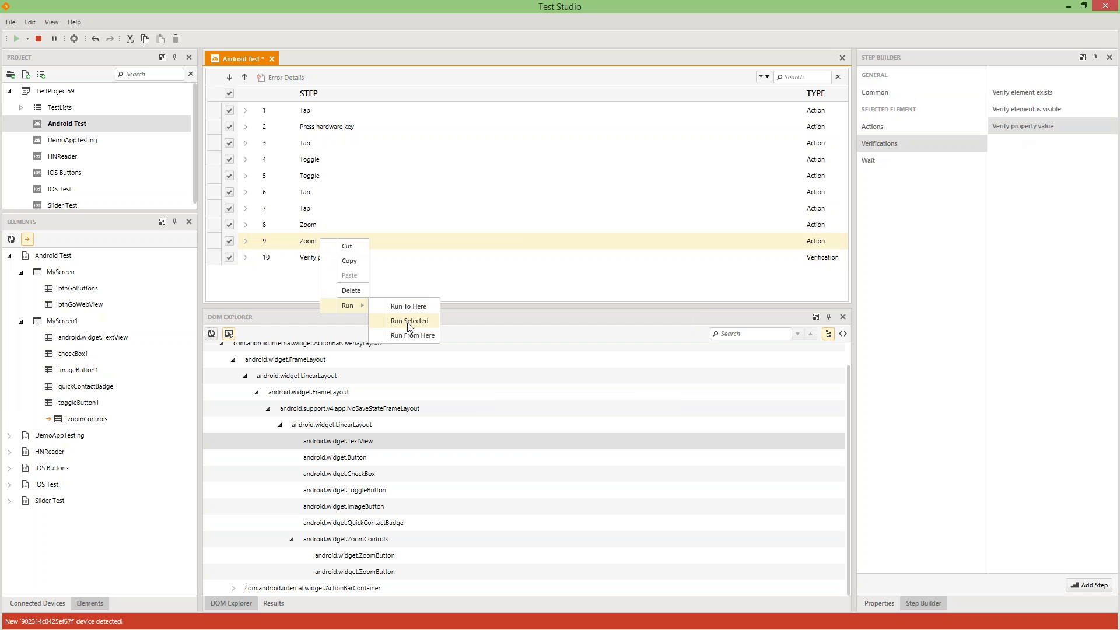
pyautogui.click(437, 274)
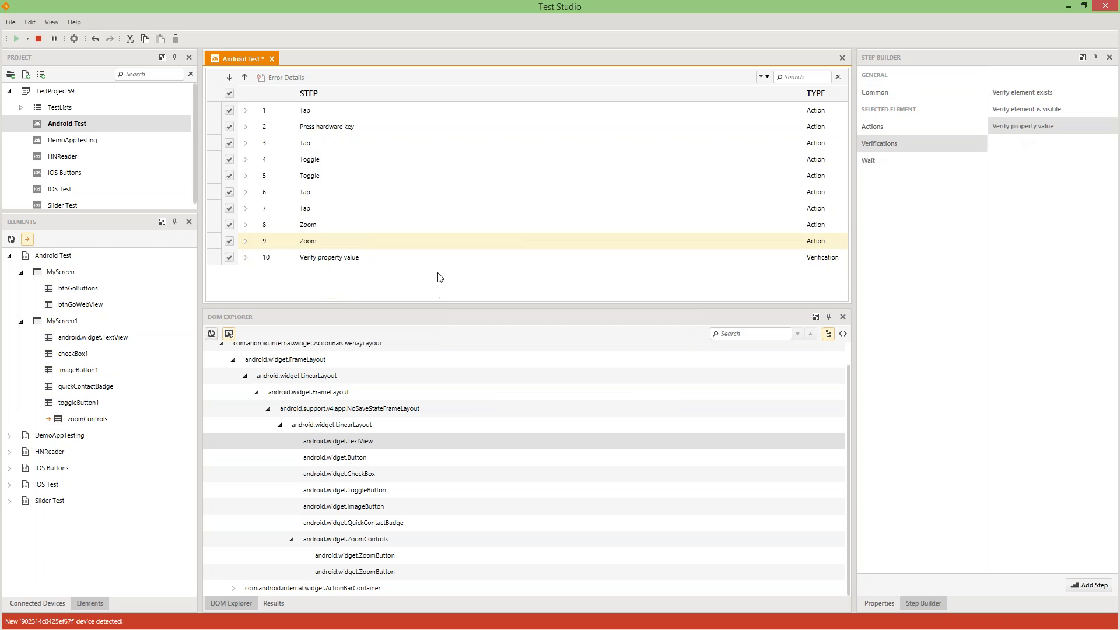
# - Run the test from the Zoom step onward, then return to Test Studio and select Press hardware key
pyautogui.rightClick(320, 239)
pyautogui.moveTo(352, 307)
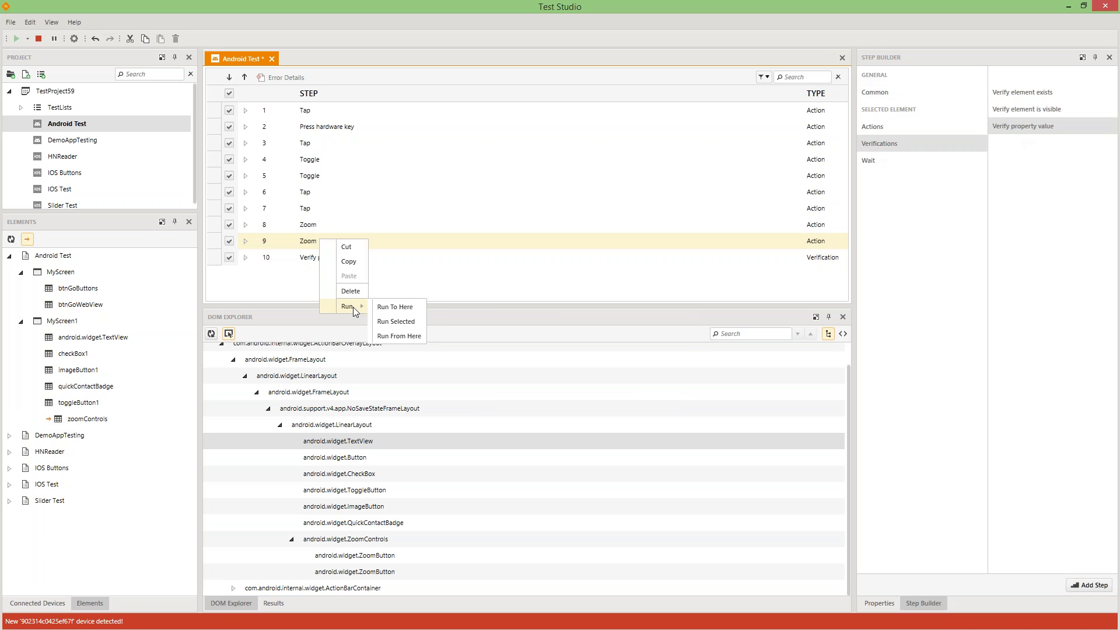
pyautogui.click(408, 336)
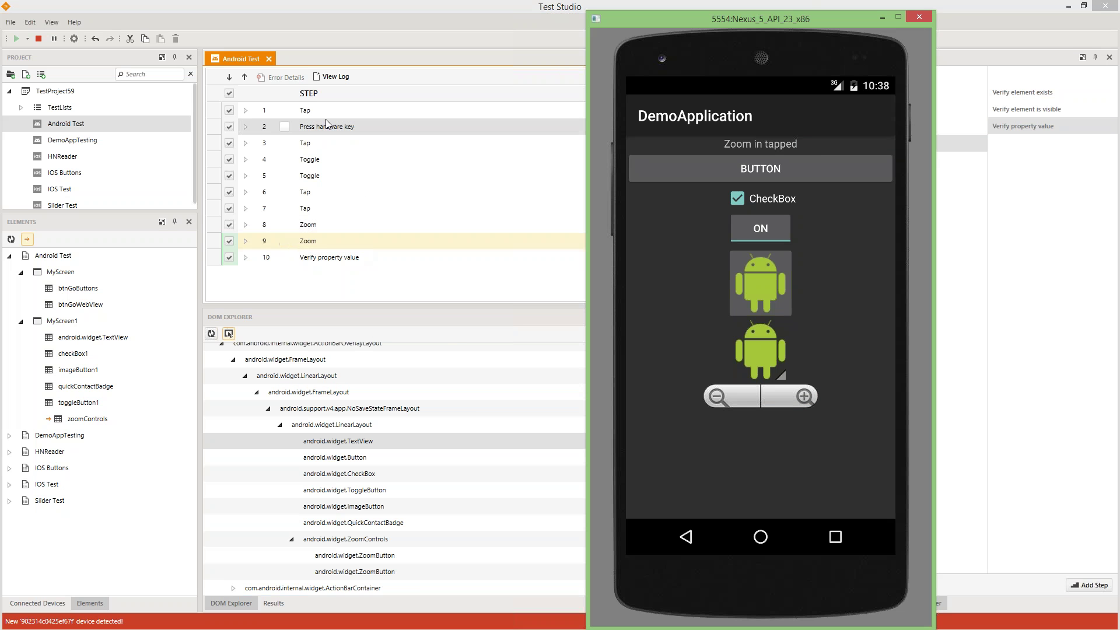
pyautogui.click(308, 147)
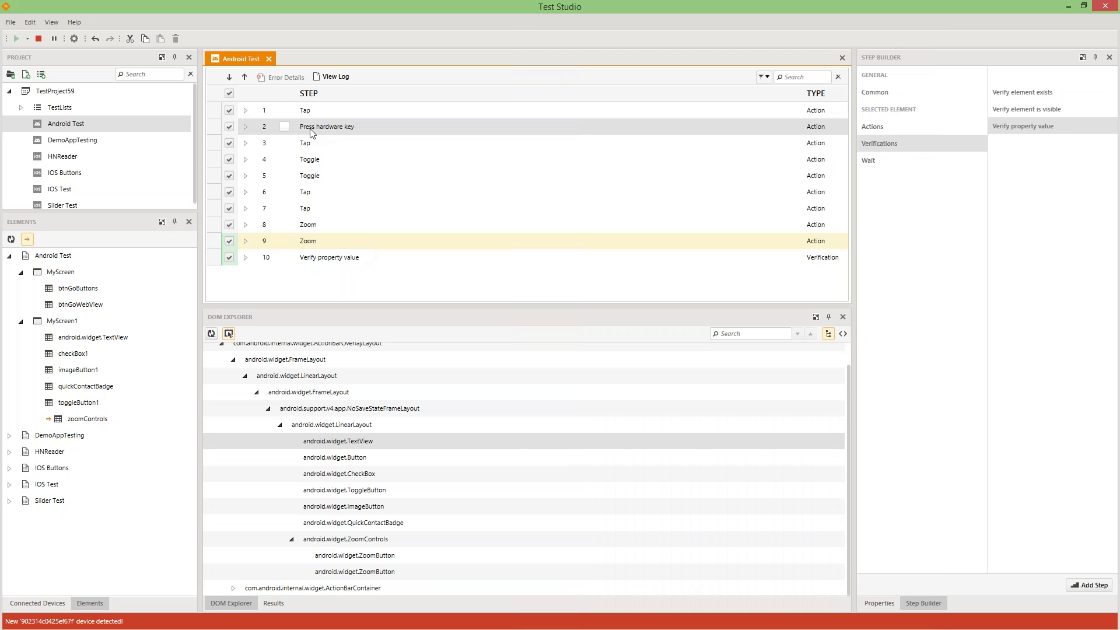
pyautogui.click(312, 128)
# - Delete the Press hardware key step and the first Tap step
pyautogui.press('Delete')
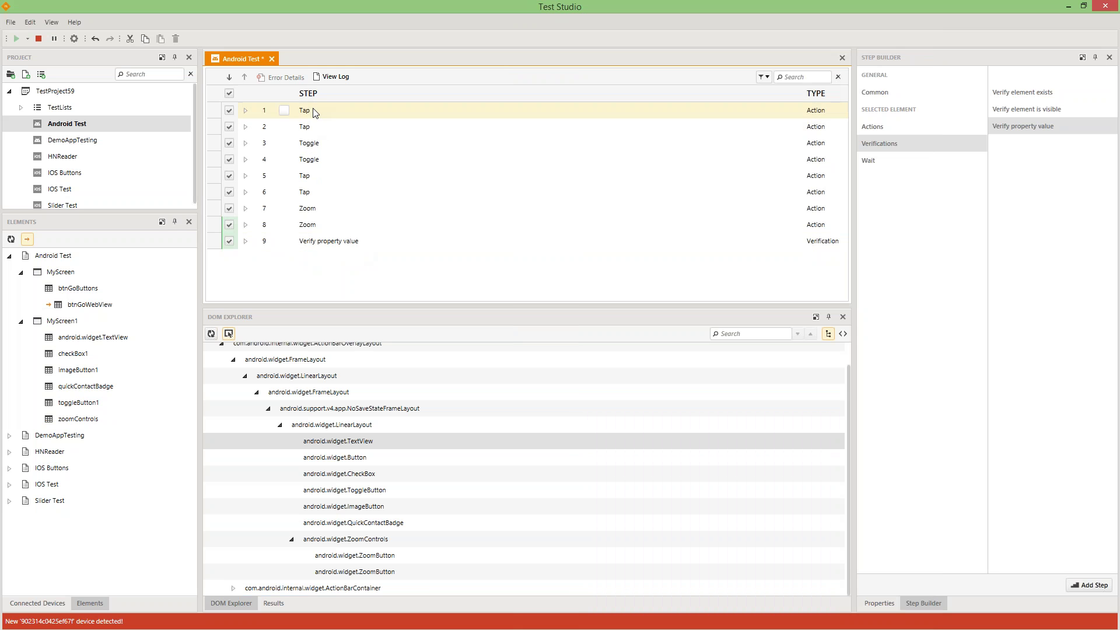
pyautogui.click(315, 112)
pyautogui.press('Delete')
# - Stop the session, then run the whole Android Test, saving the modified file
pyautogui.click(38, 39)
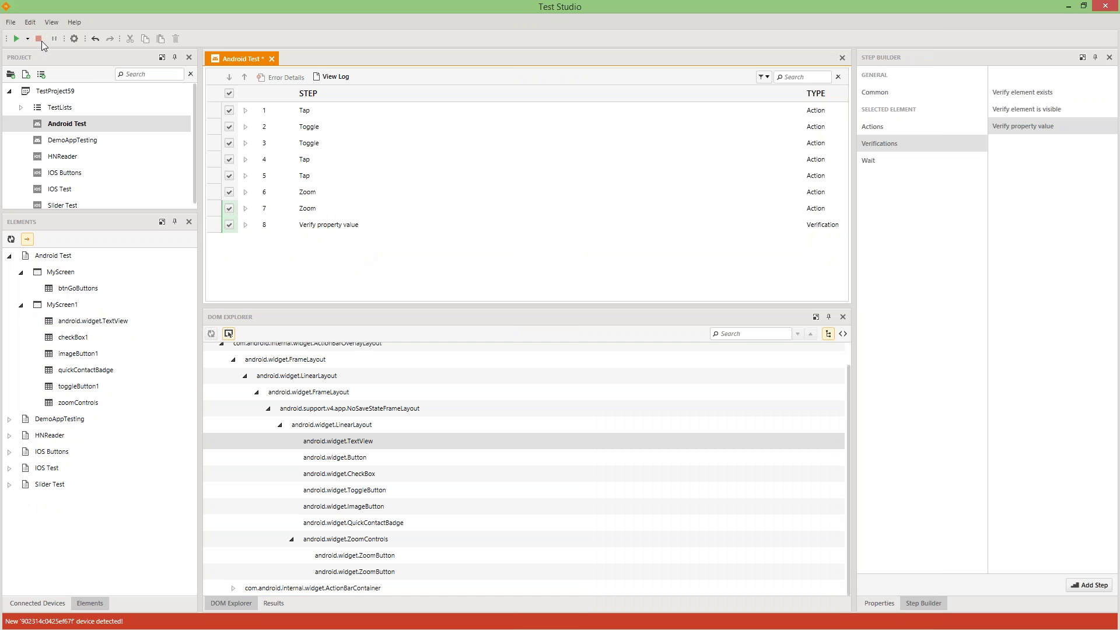
pyautogui.click(19, 40)
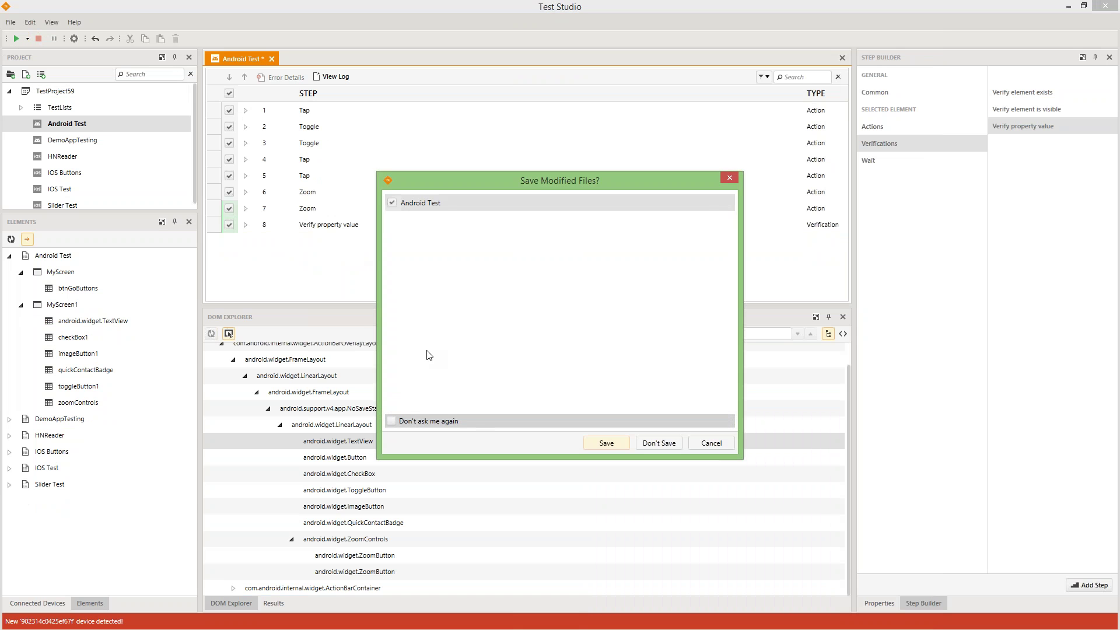
pyautogui.click(599, 441)
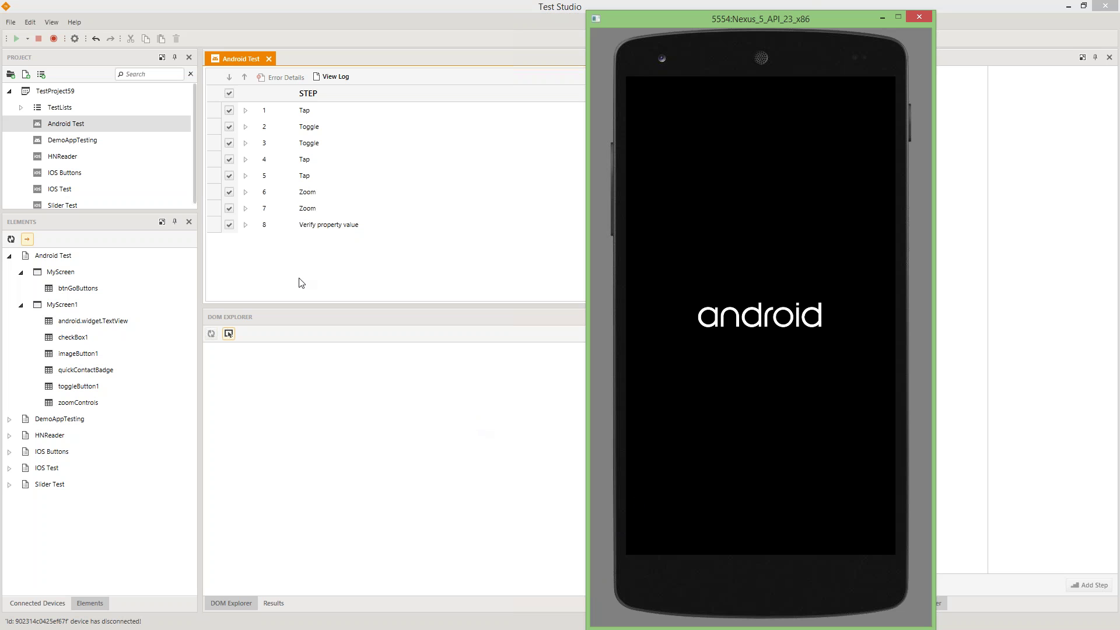
# - Open the Android List test list, select its DemoAppTesting and Android Test entries, and show Common steps
pyautogui.click(21, 107)
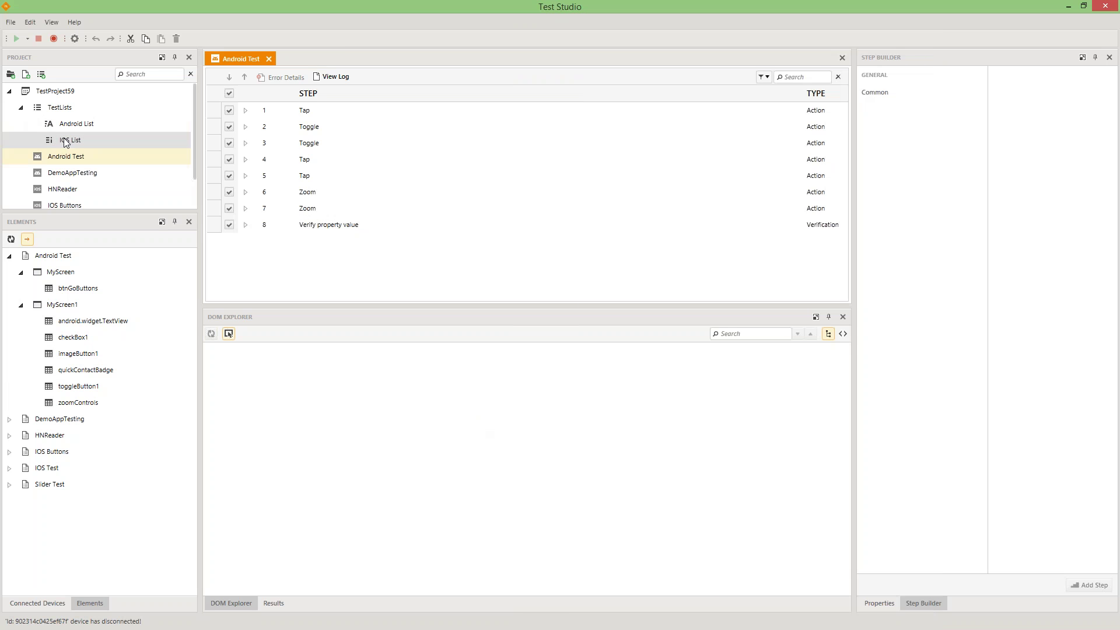
pyautogui.doubleClick(70, 123)
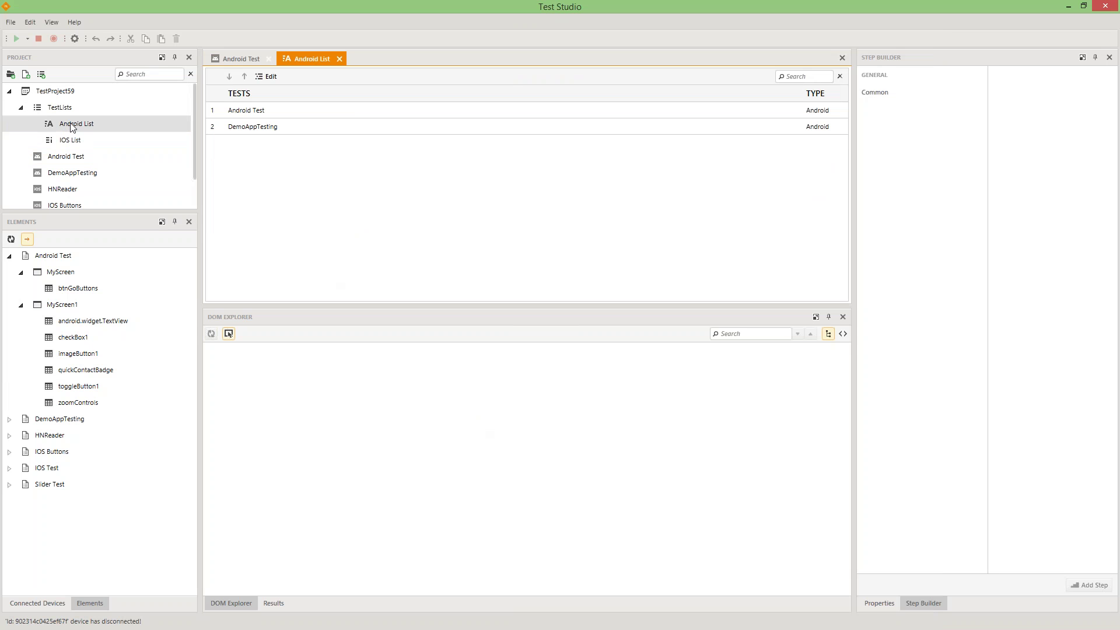
pyautogui.click(320, 123)
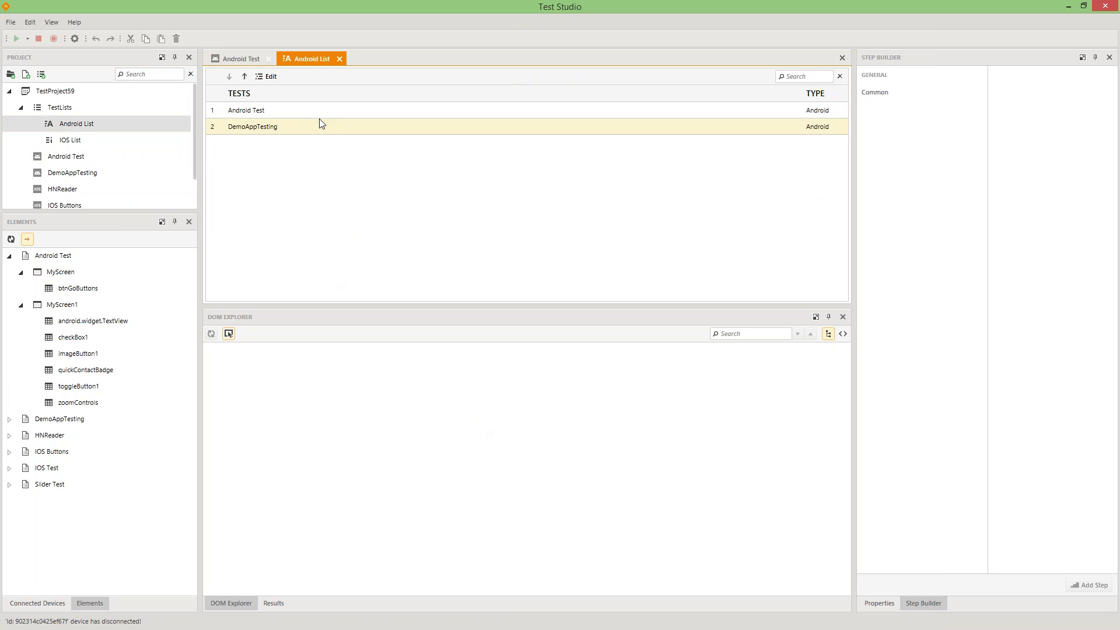
pyautogui.click(288, 114)
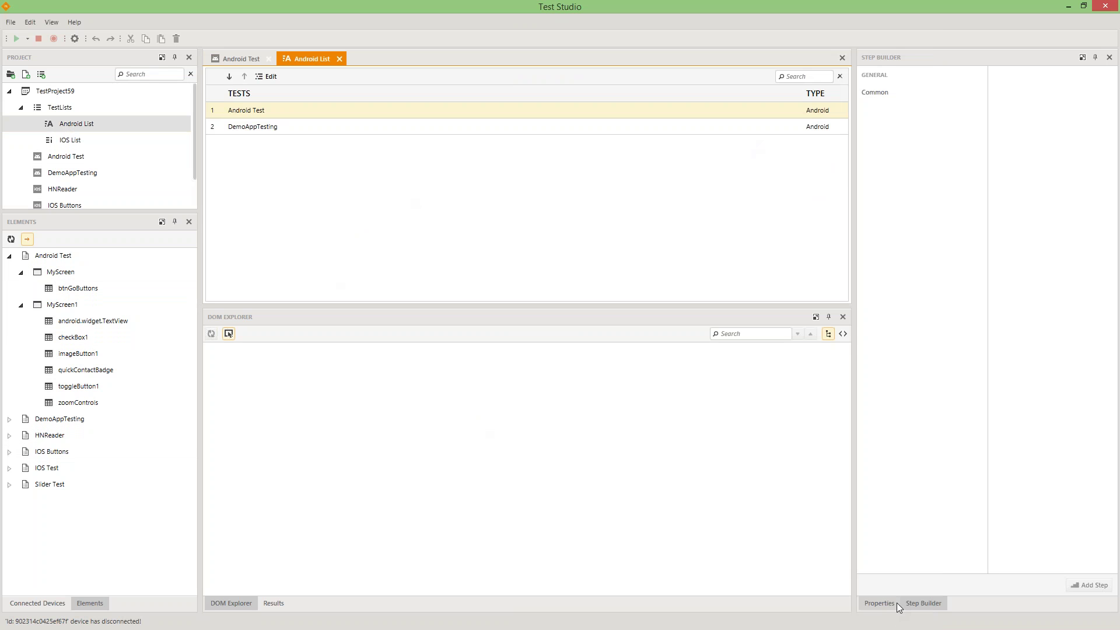
pyautogui.click(912, 603)
pyautogui.click(884, 92)
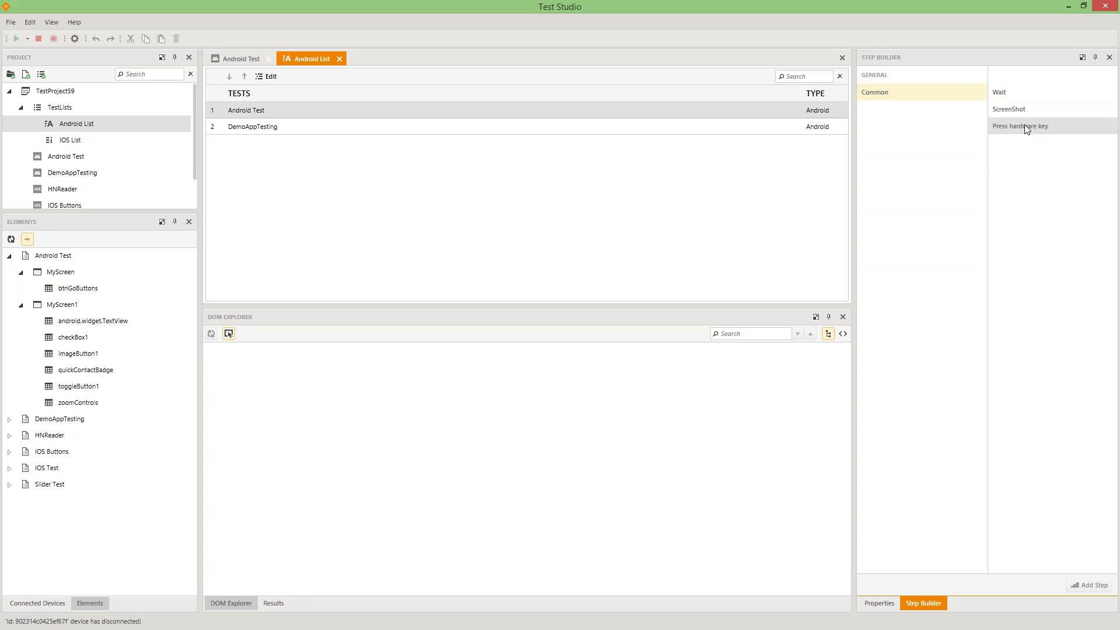
# - In Results, enlarge the panels and drill into the 2:21:49 PM Android List run on samsung GT-N8013
pyautogui.click(276, 607)
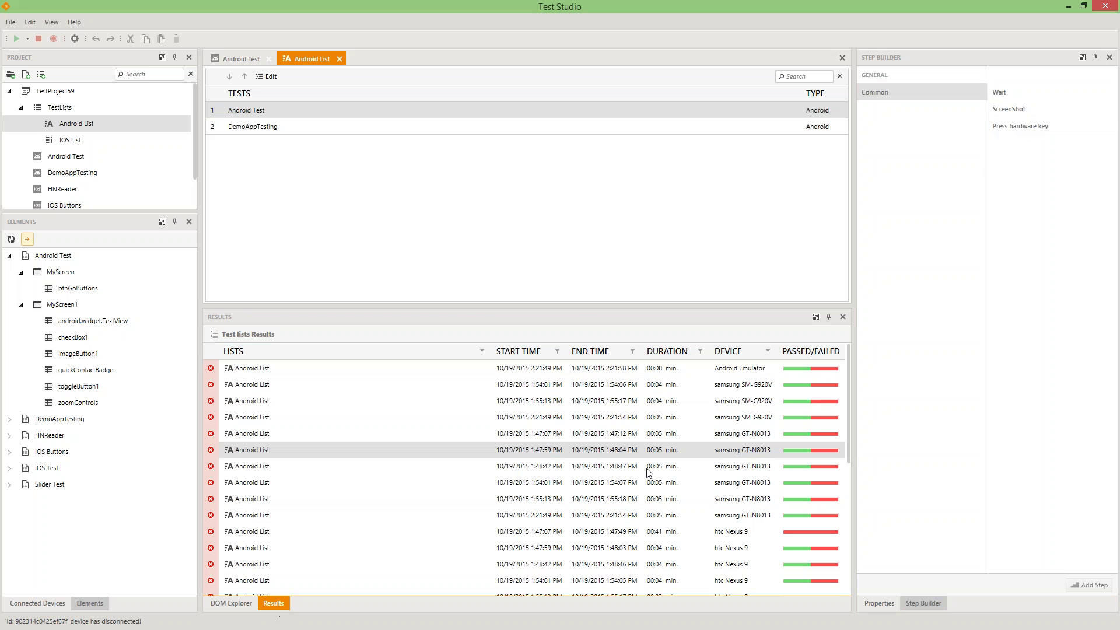
pyautogui.click(576, 300)
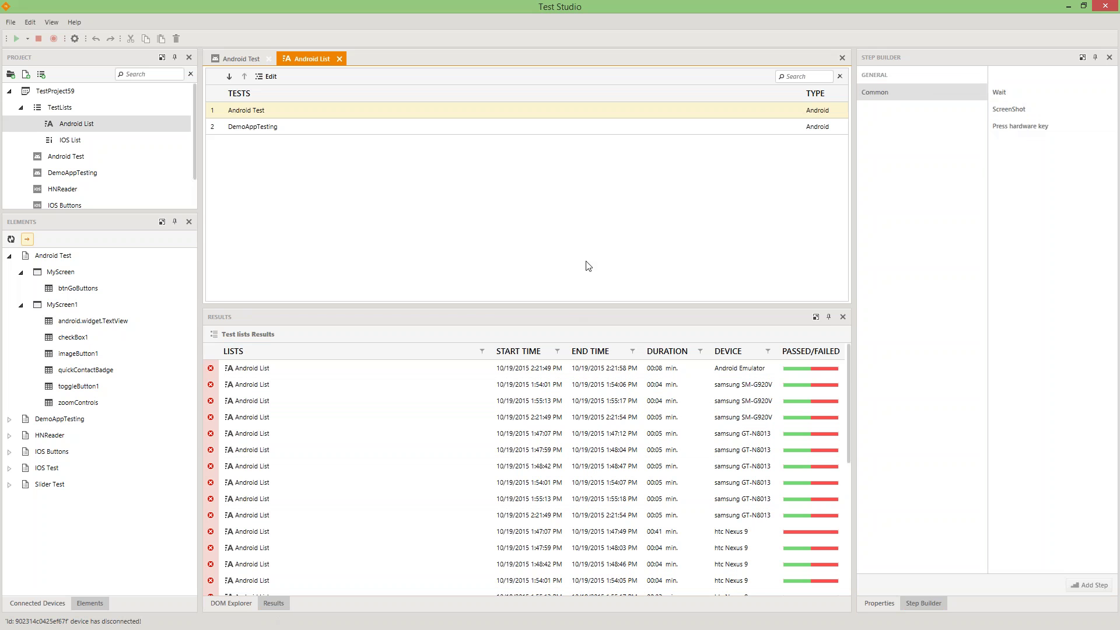
pyautogui.moveTo(576, 309); pyautogui.dragTo(603, 231)
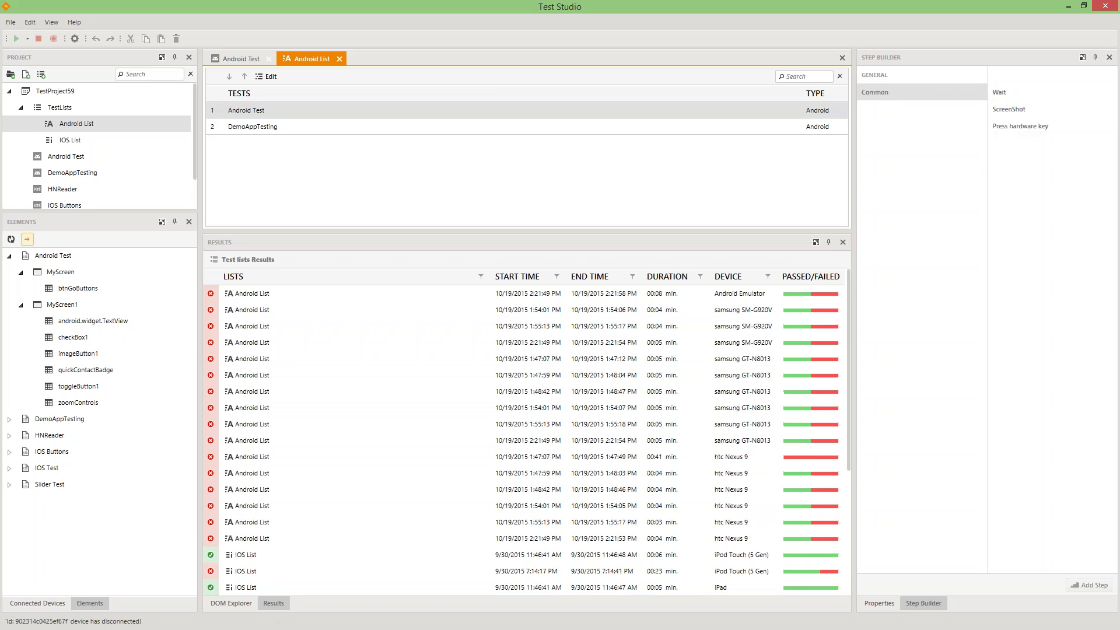
pyautogui.moveTo(854, 364); pyautogui.dragTo(920, 364)
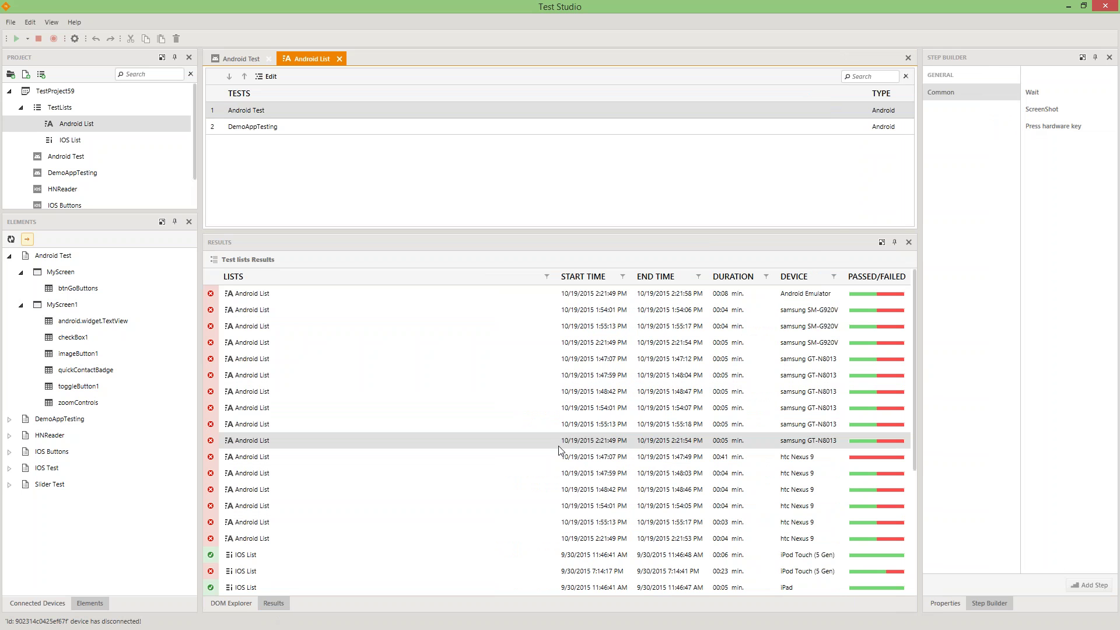
pyautogui.click(548, 441)
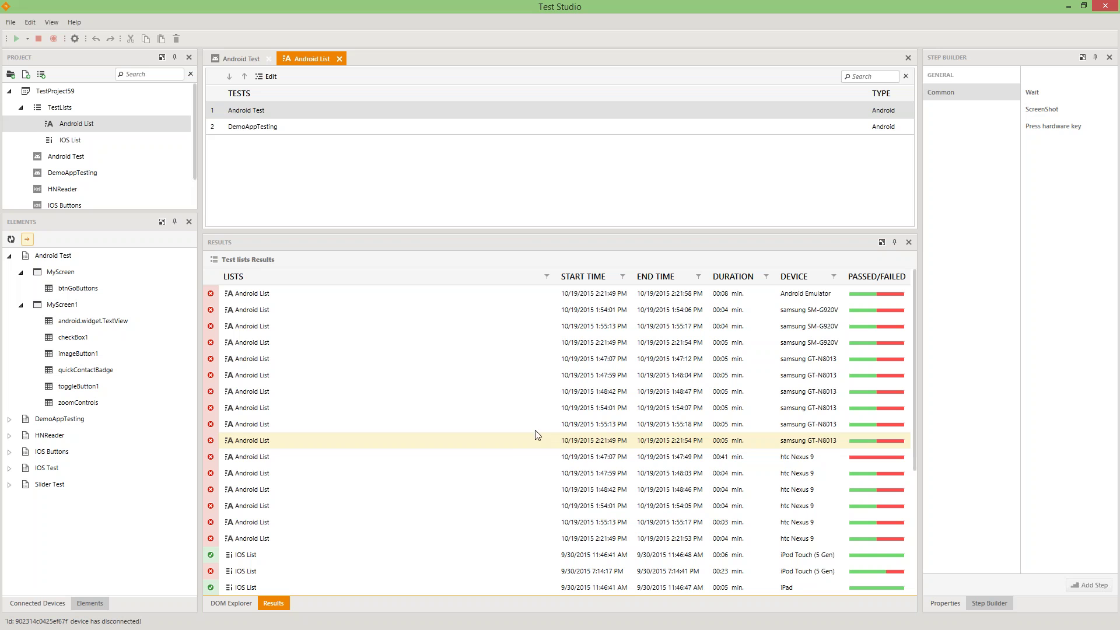
pyautogui.doubleClick(506, 445)
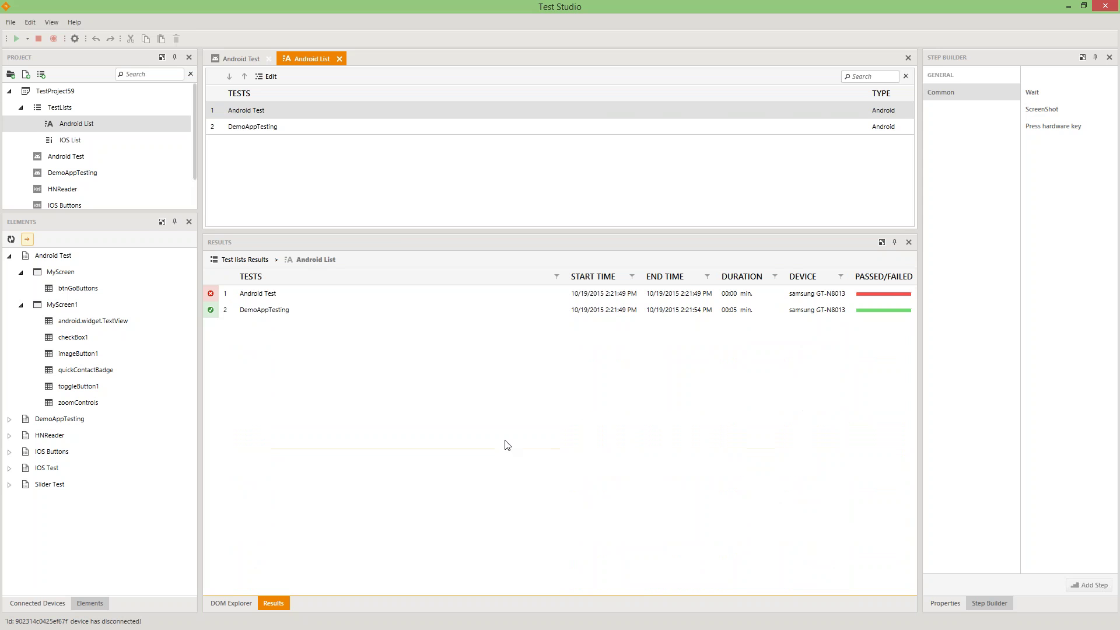